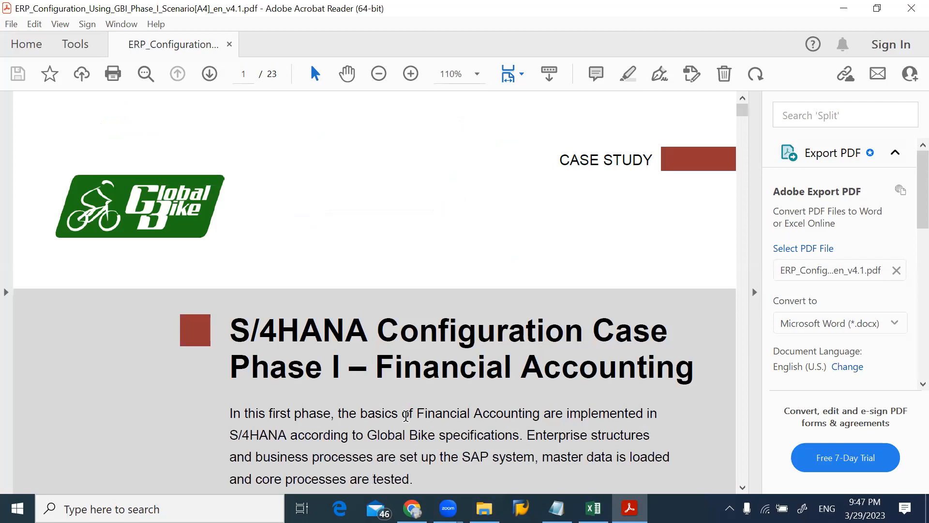
# Skim the S/4HANA Configuration Case document from its title page through to Phase 1.4 – Process Execution
pyautogui.moveTo(243, 370); pyautogui.dragTo(530, 364)
pyautogui.click(451, 371)
pyautogui.press('pagedown')
pyautogui.press('pagedown')
pyautogui.press('pagedown')
pyautogui.press('pagedown')
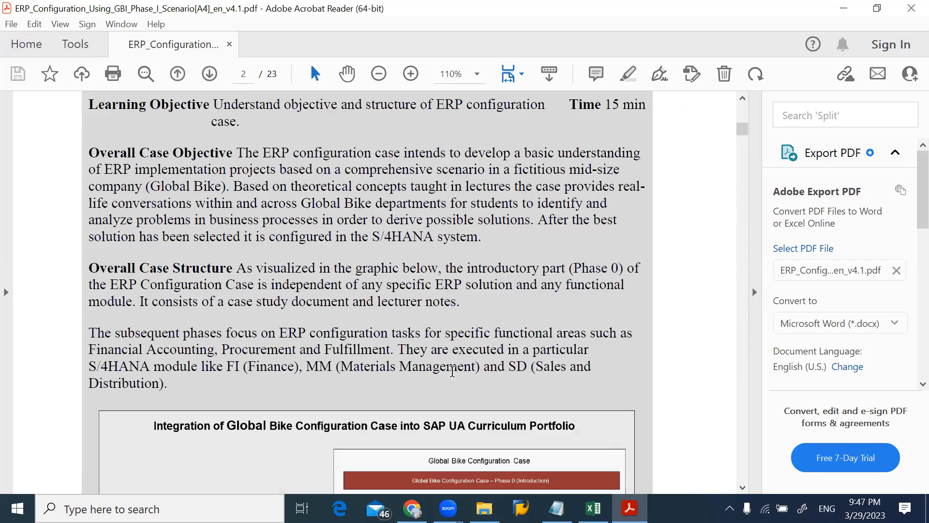
pyautogui.press('pageup')
pyautogui.press('pagedown')
pyautogui.press('pagedown')
pyautogui.press('pagedown')
pyautogui.press('pagedown')
pyautogui.press('pagedown')
pyautogui.press('pagedown')
pyautogui.press('pagedown')
pyautogui.press('pagedown')
pyautogui.press('pagedown')
pyautogui.press('pagedown')
pyautogui.press('pagedown')
pyautogui.press('pagedown')
pyautogui.press('pagedown')
pyautogui.press('pagedown')
pyautogui.press('pagedown')
pyautogui.press('pagedown')
pyautogui.press('pagedown')
pyautogui.press('pagedown')
pyautogui.press('pagedown')
pyautogui.press('pagedown')
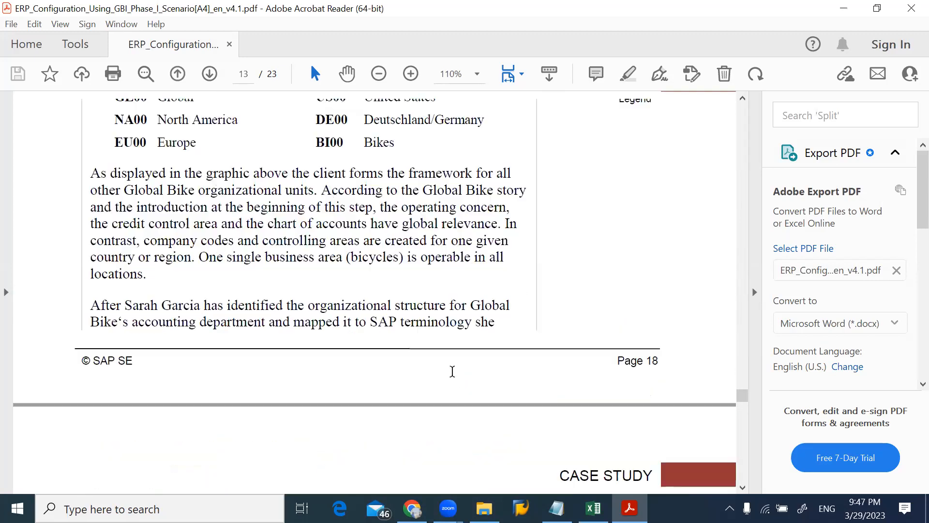
pyautogui.press('pagedown')
pyautogui.press('pagedown')
pyautogui.press('pagedown')
pyautogui.press('pagedown')
pyautogui.press('pagedown')
pyautogui.press('pagedown')
pyautogui.press('pagedown')
pyautogui.press('pagedown')
# Look back through the field status group tables and organizational charts to the Phase 1.1 – Enterprise Structure heading on page 16
pyautogui.press('pageup')
pyautogui.press('pageup')
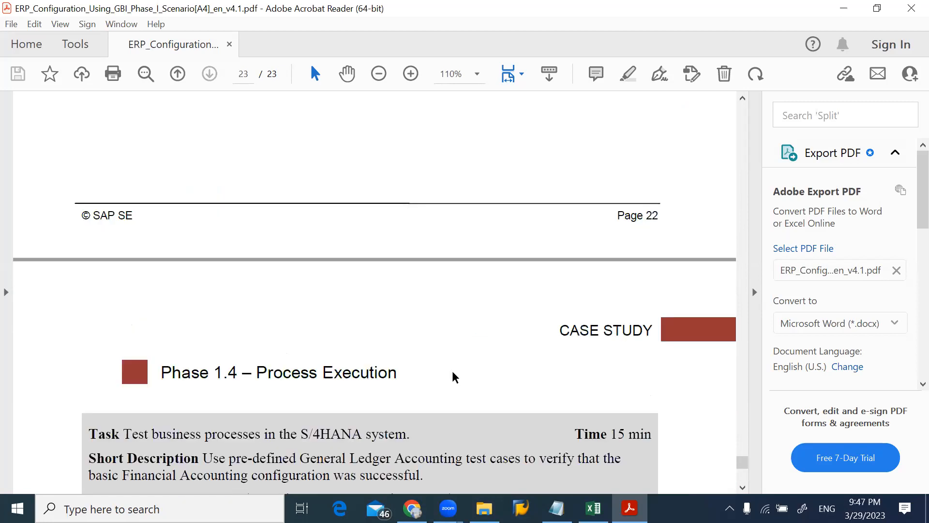
pyautogui.press('pageup')
pyautogui.press('pageup')
pyautogui.press('pageup')
pyautogui.press('pageup')
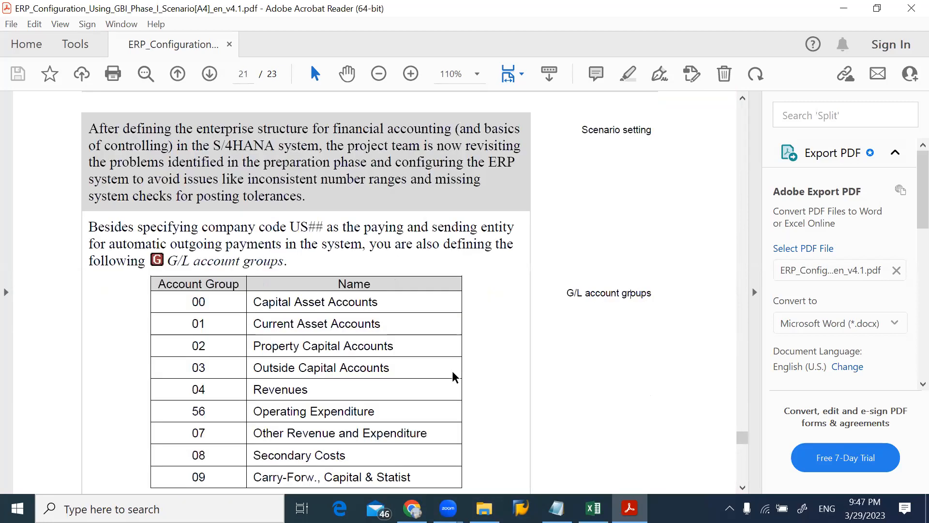
pyautogui.press('pageup')
pyautogui.press('pageup')
pyautogui.press('pageup')
pyautogui.press('pageup')
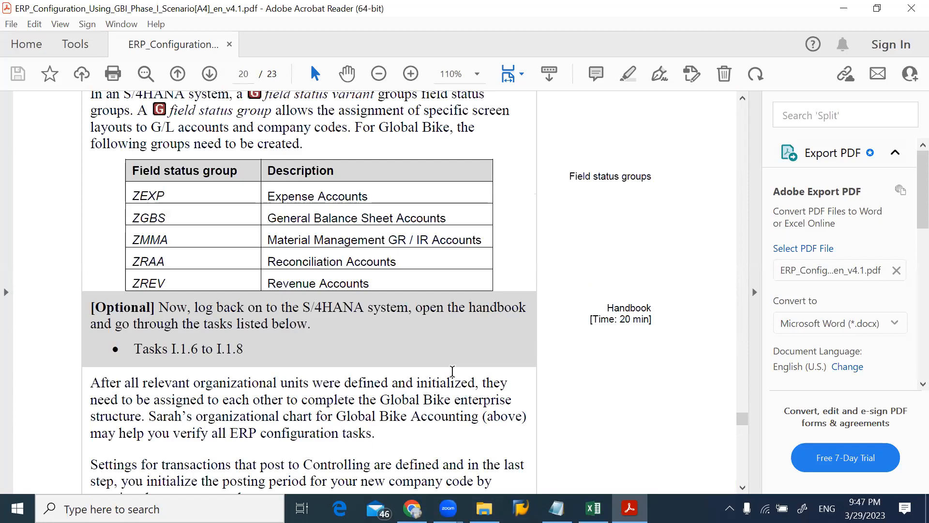
pyautogui.press('pageup')
pyautogui.press('pageup')
pyautogui.press('pageup')
pyautogui.press('pageup')
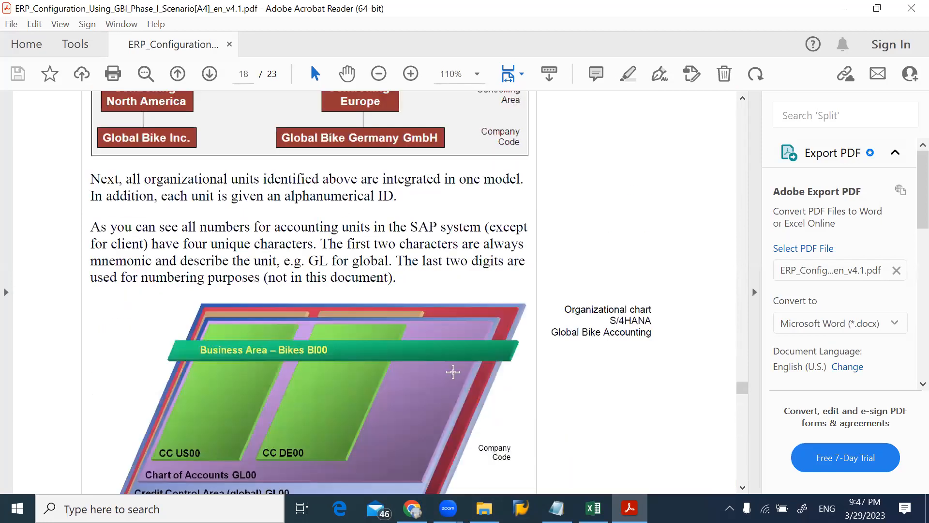
pyautogui.press('pageup')
pyautogui.press('pageup')
pyautogui.press('pageup')
pyautogui.press('pageup')
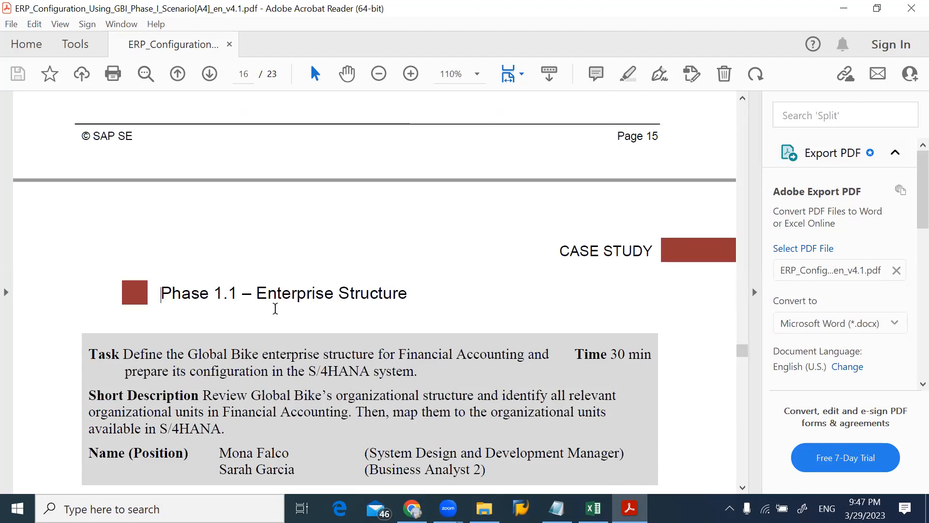
# Select the heading text "Enterprise Structure" and read the scenario setting down to the Financial Accounting organizational chart on page 17
pyautogui.moveTo(256, 293); pyautogui.dragTo(387, 294)
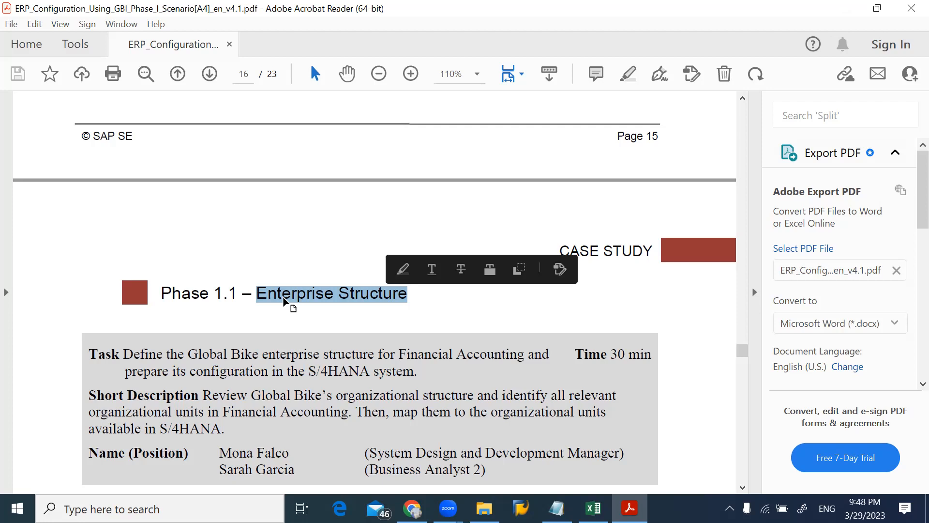
pyautogui.click(259, 325)
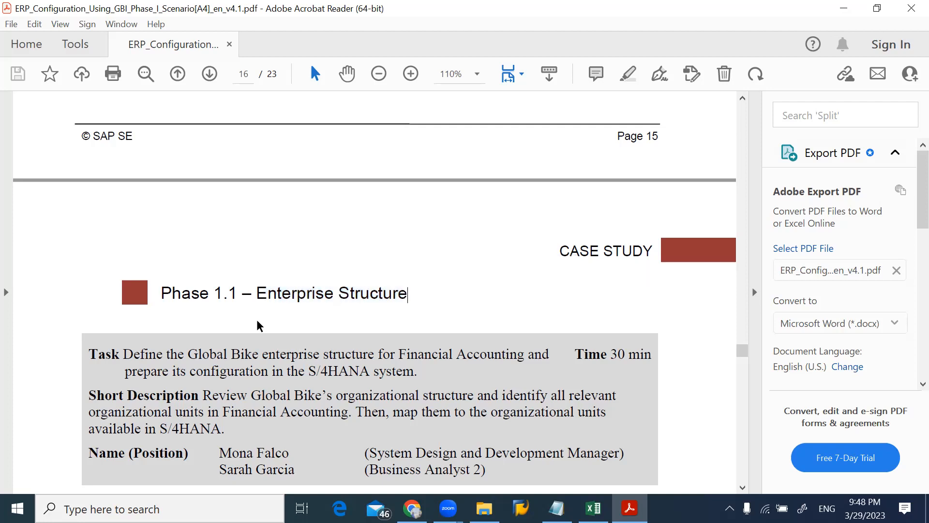
pyautogui.scroll(-5, 258, 323)
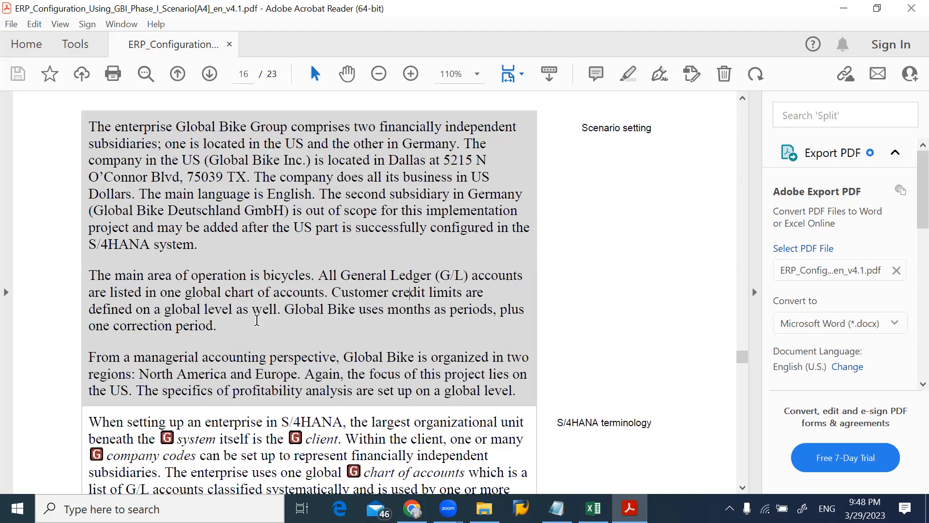
pyautogui.scroll(5, 257, 320)
pyautogui.scroll(-5, 257, 320)
pyautogui.scroll(-15, 530, 425)
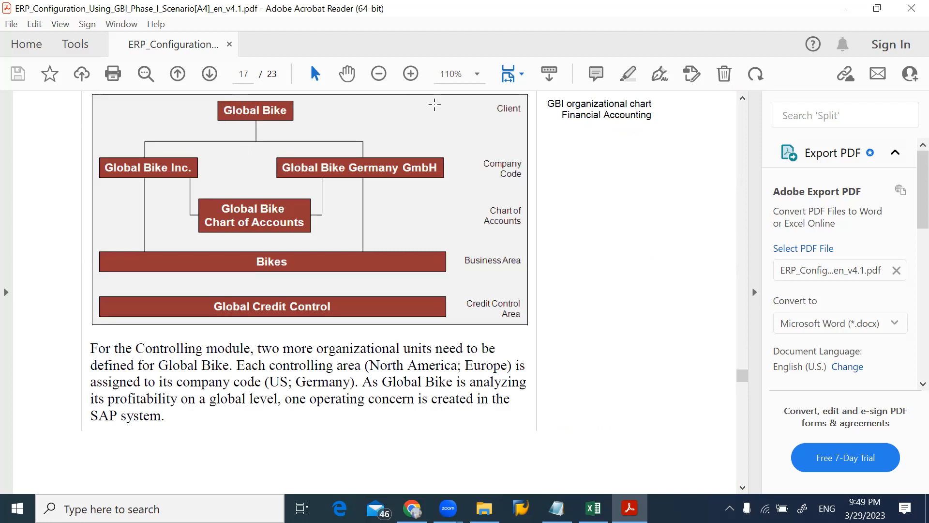
# Examine the Client, Company Code and Business Area levels in the GBI Financial Accounting organizational chart by selecting their labels
pyautogui.moveTo(494, 101); pyautogui.dragTo(529, 114)
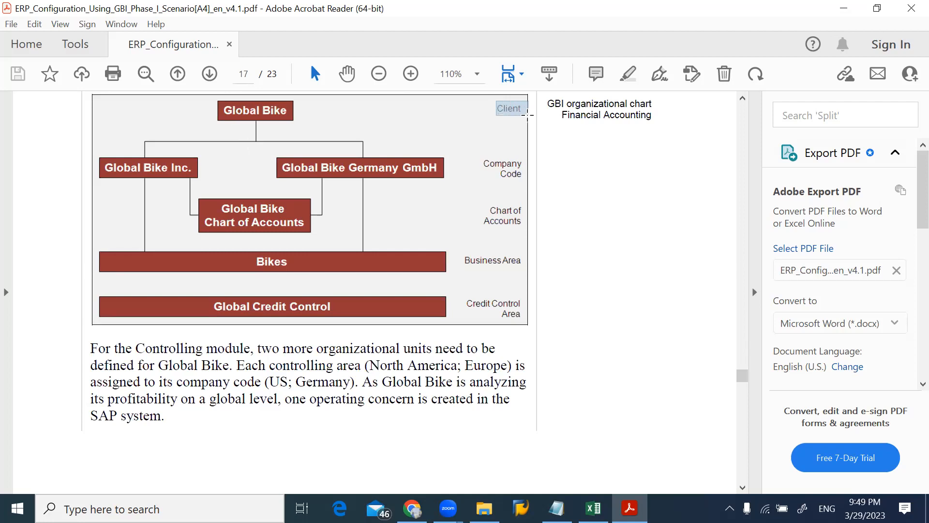
pyautogui.click(237, 135)
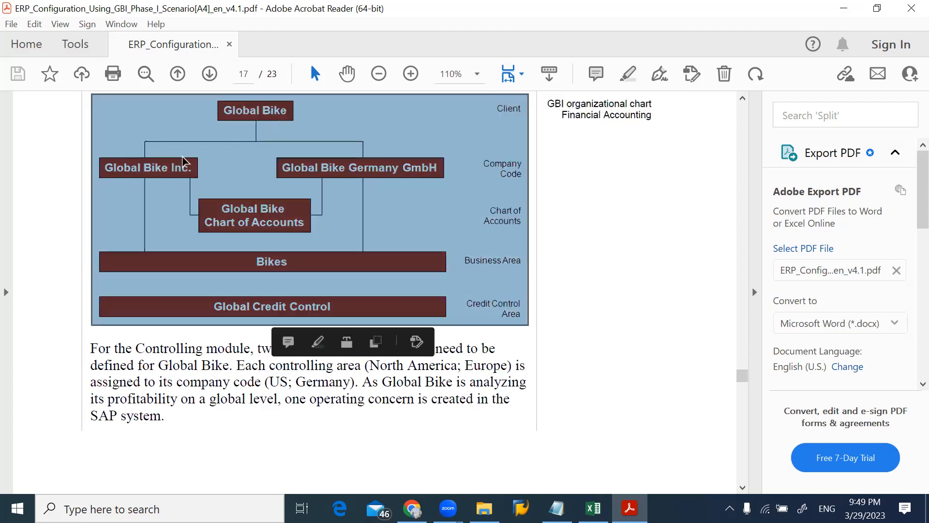
pyautogui.click(177, 165)
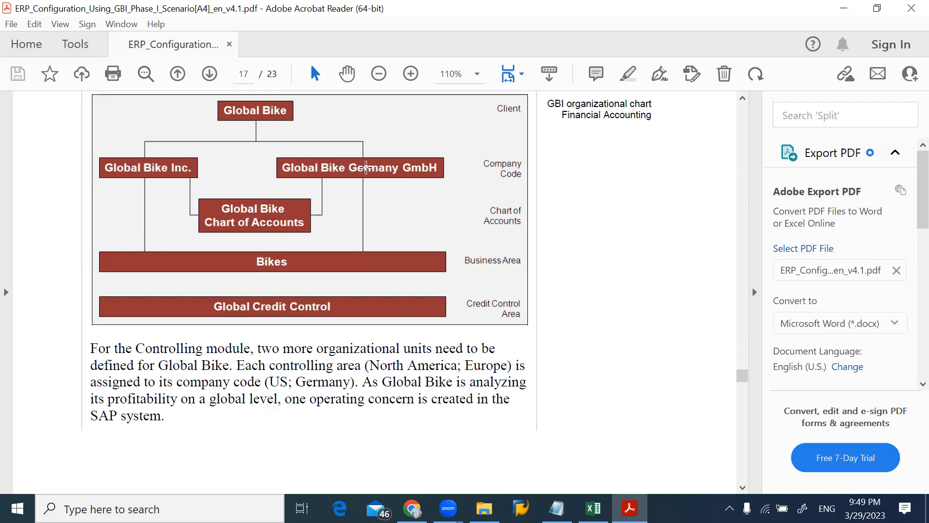
pyautogui.moveTo(480, 157); pyautogui.dragTo(527, 180)
pyautogui.moveTo(105, 161); pyautogui.dragTo(196, 178)
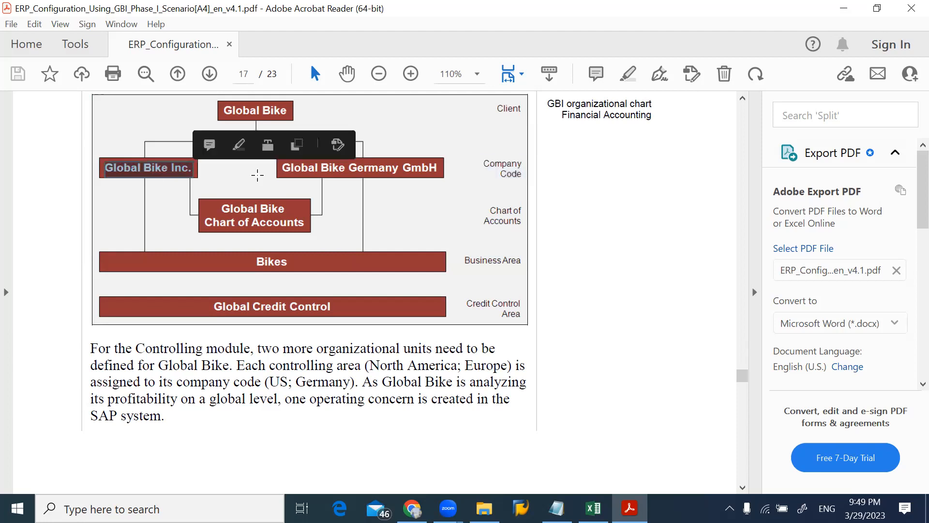
pyautogui.click(300, 178)
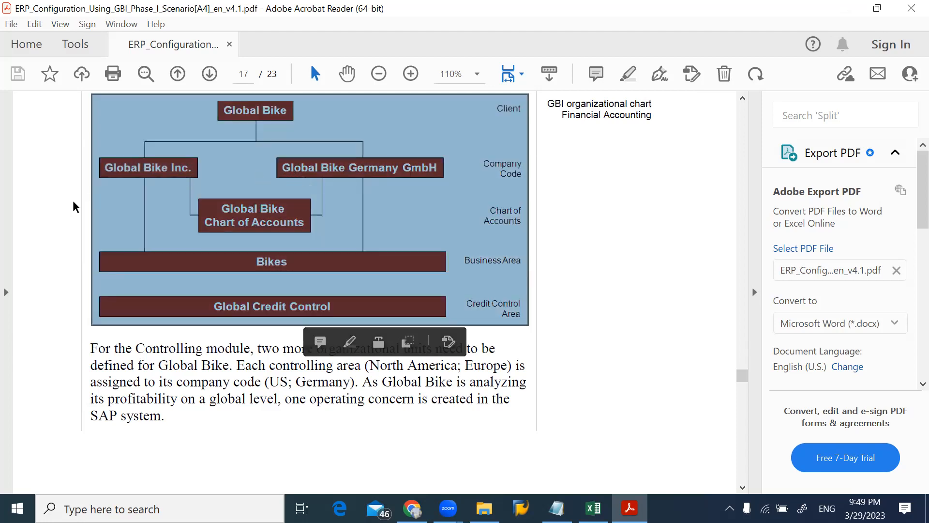
pyautogui.click(73, 203)
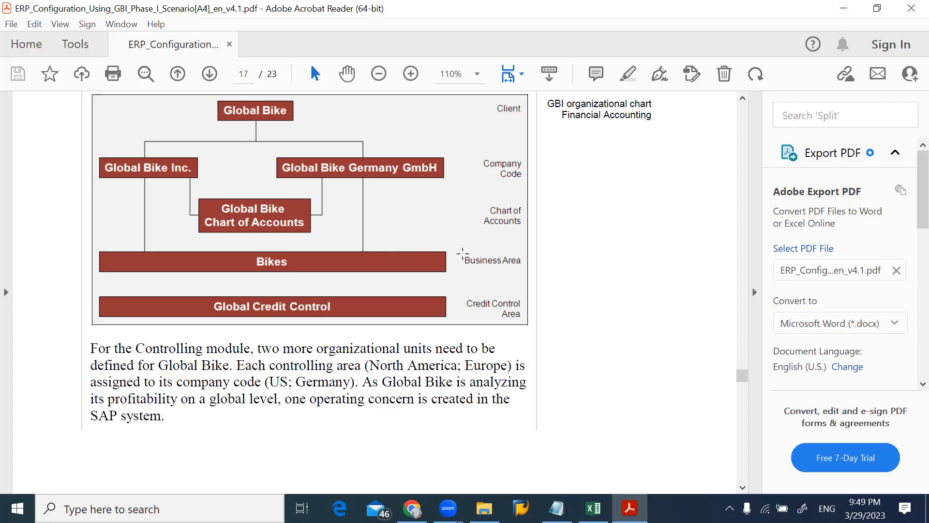
pyautogui.moveTo(463, 254); pyautogui.dragTo(534, 268)
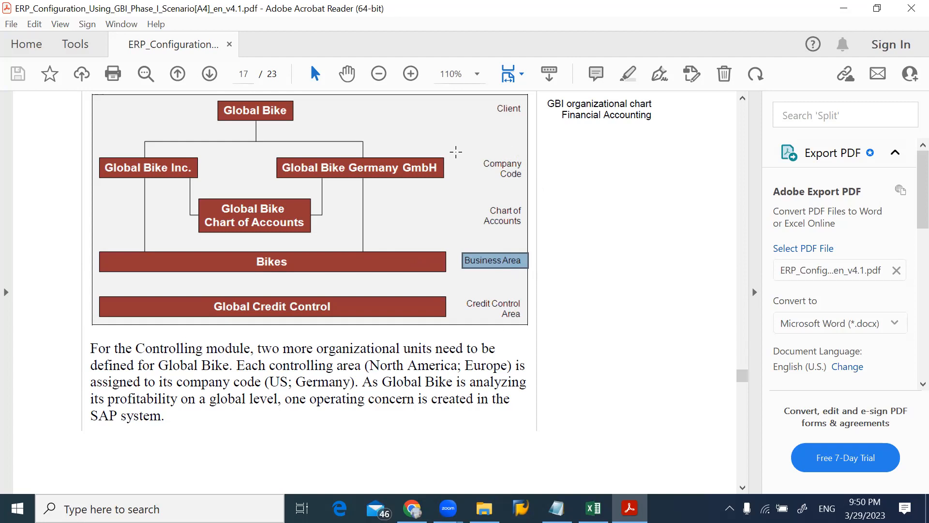
# Review the text linking Global Bike to SAP terminology and go back to the S/4HANA terminology section on page 16
pyautogui.scroll(7, 406, 172)
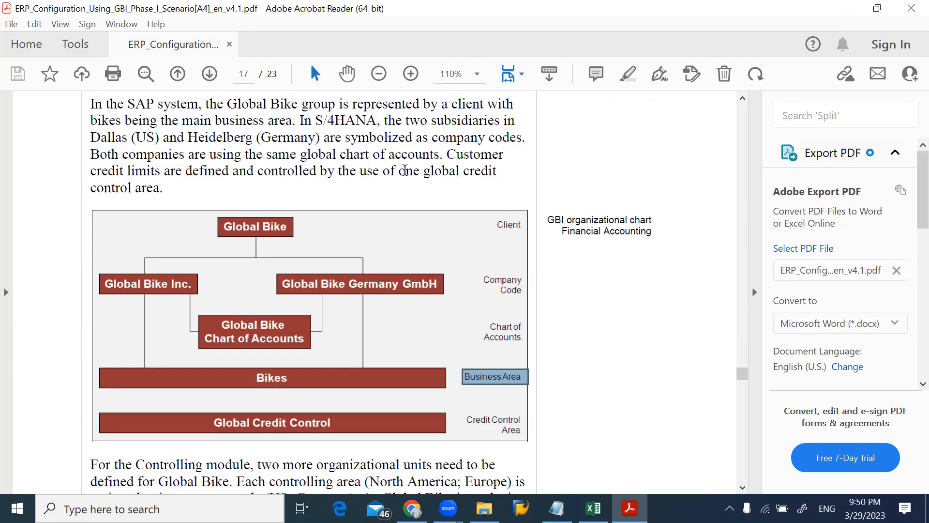
pyautogui.scroll(2, 405, 171)
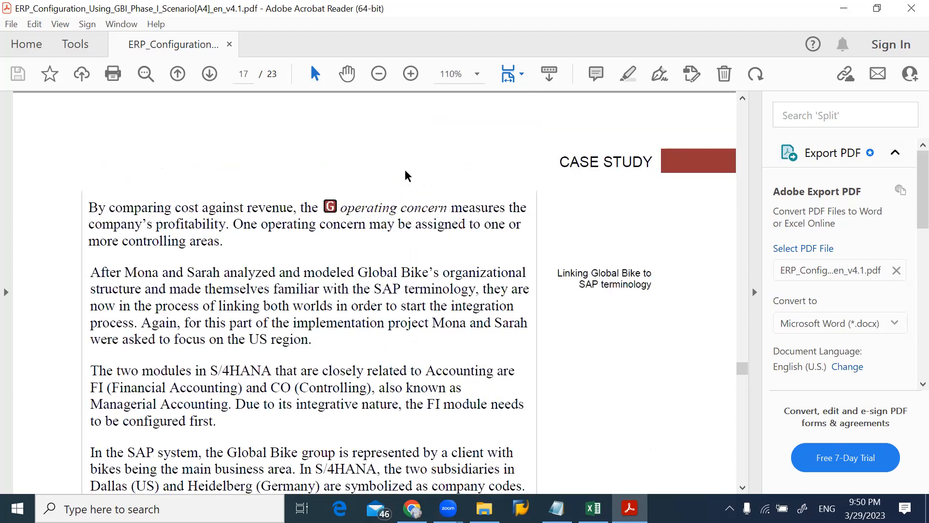
pyautogui.scroll(2, 404, 169)
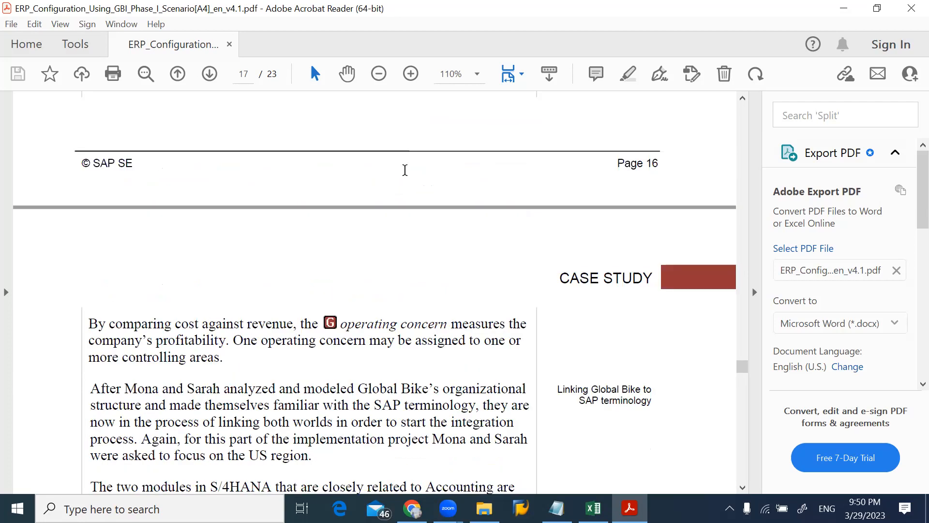
pyautogui.scroll(2, 404, 169)
pyautogui.scroll(-7, 405, 170)
pyautogui.scroll(-6, 405, 170)
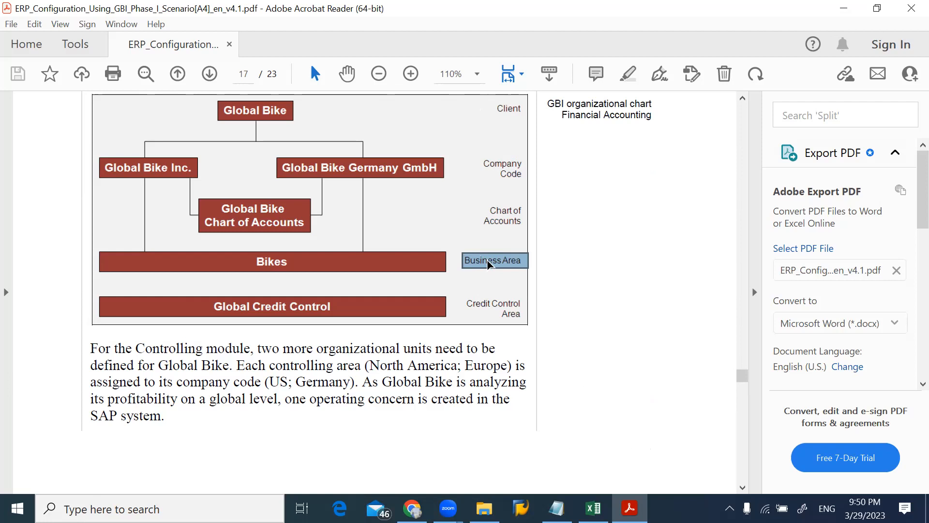
pyautogui.scroll(5, 487, 264)
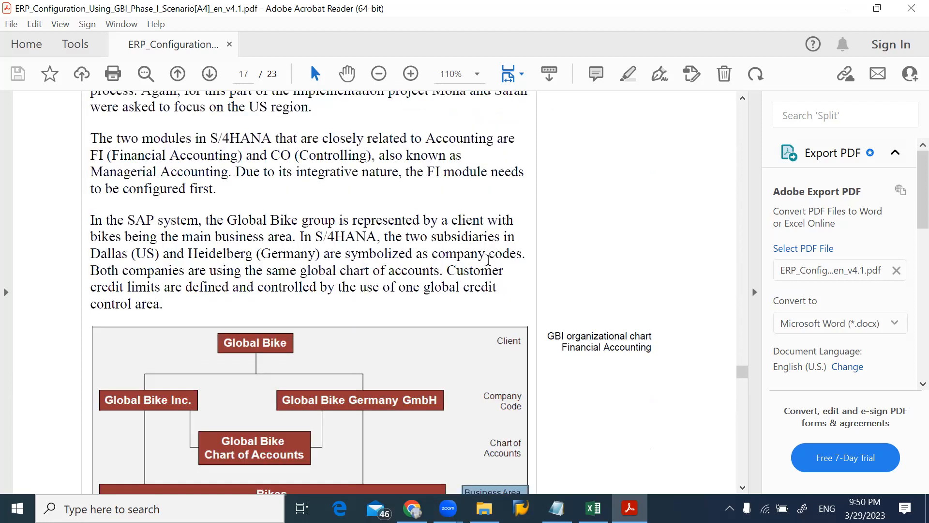
pyautogui.scroll(5, 488, 260)
pyautogui.scroll(8, 488, 259)
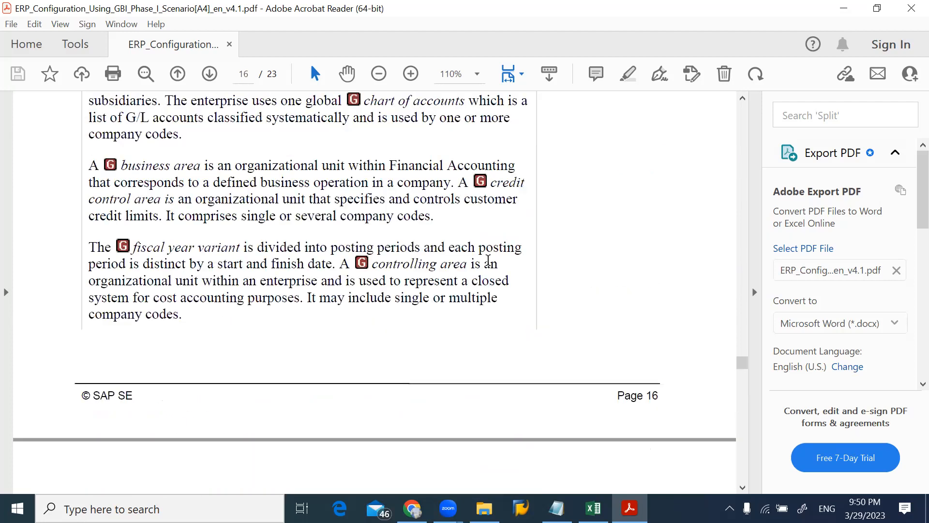
pyautogui.scroll(3, 488, 260)
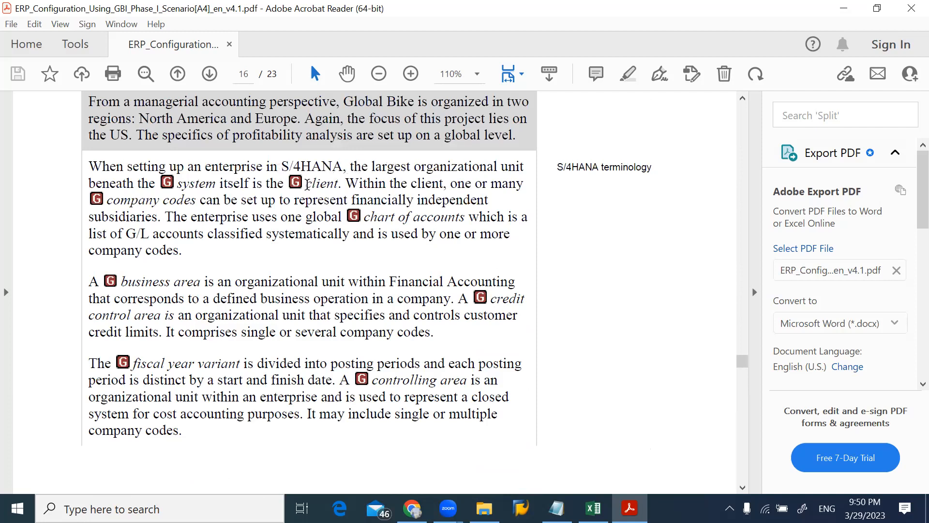
# Select in turn client, company codes, chart of accounts, business area, Financial Accounting, credit control area and controlling area in the terminology text
pyautogui.moveTo(306, 183); pyautogui.dragTo(341, 186)
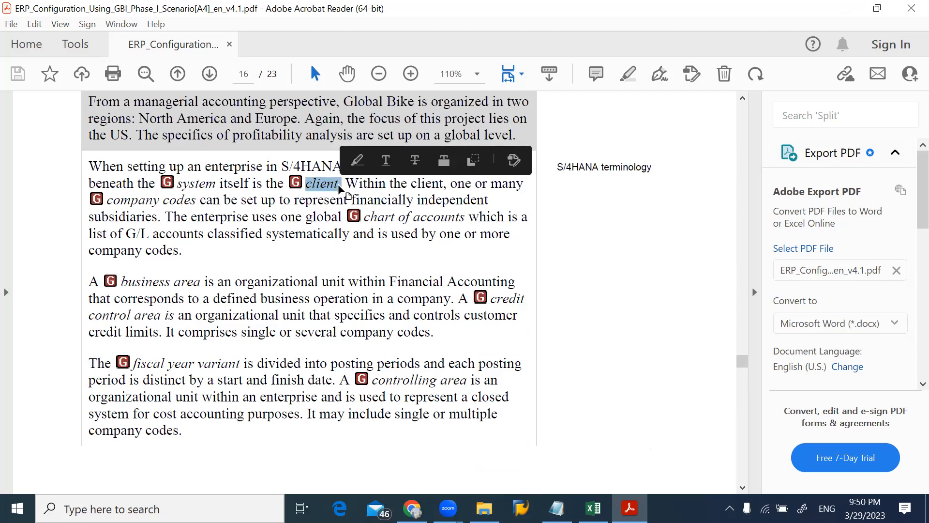
pyautogui.moveTo(112, 200); pyautogui.dragTo(179, 201)
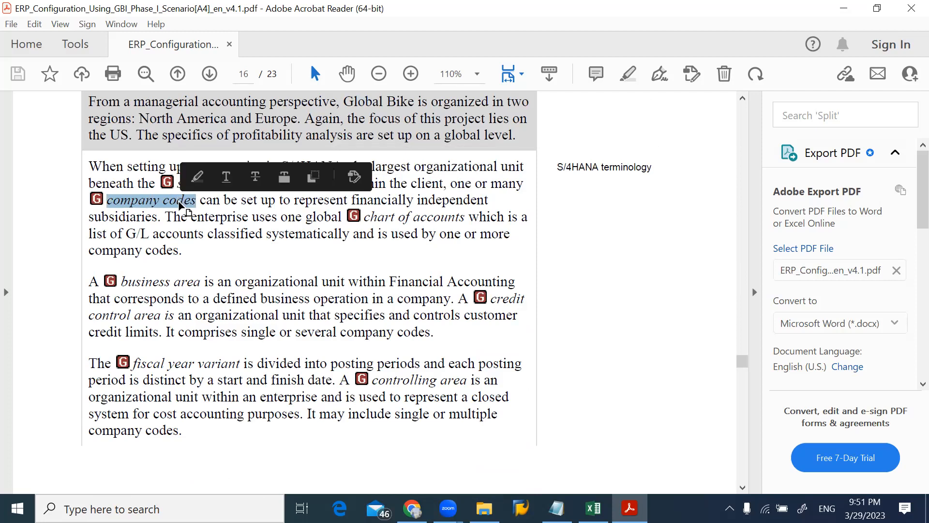
pyautogui.moveTo(365, 217); pyautogui.dragTo(458, 215)
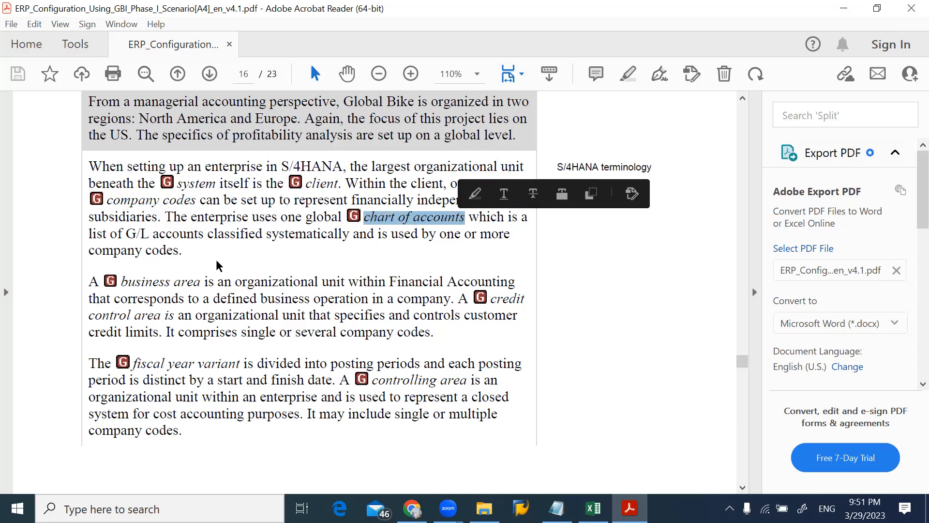
pyautogui.moveTo(122, 281); pyautogui.dragTo(191, 286)
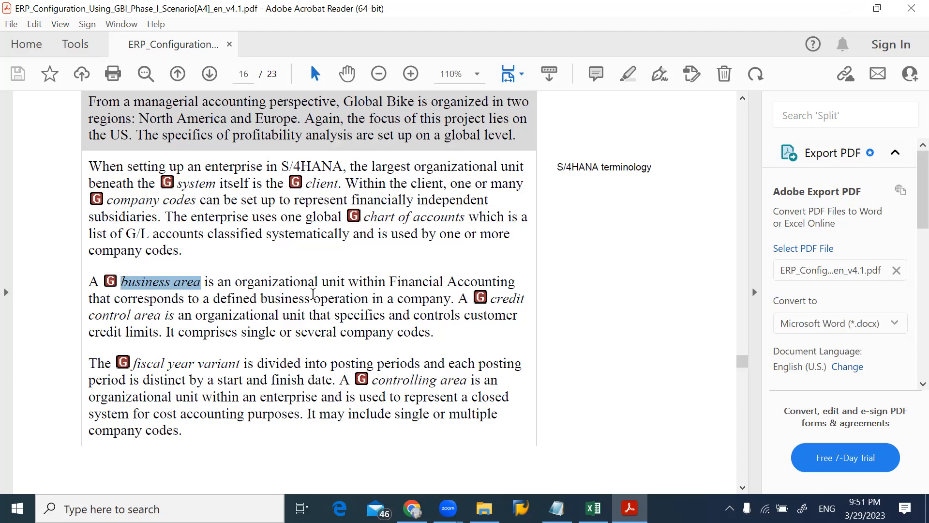
pyautogui.moveTo(391, 283); pyautogui.dragTo(515, 282)
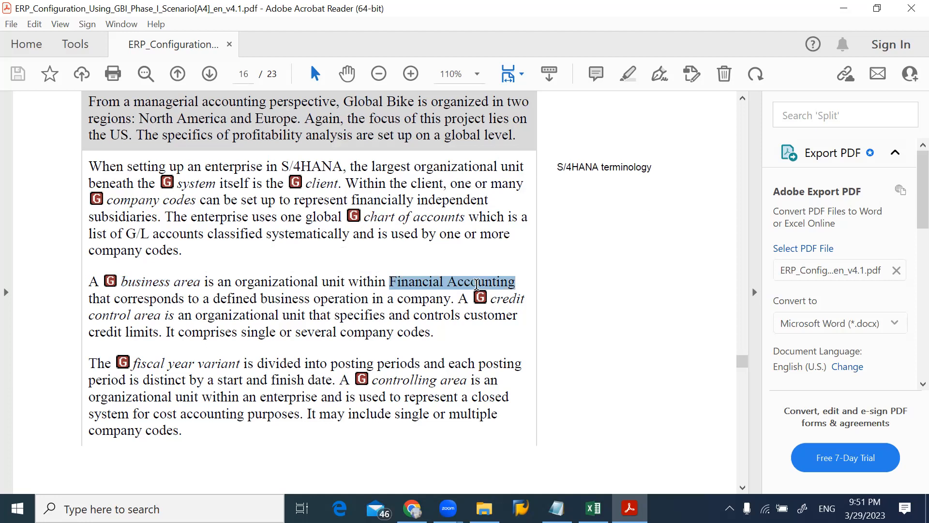
pyautogui.moveTo(492, 300); pyautogui.dragTo(167, 318)
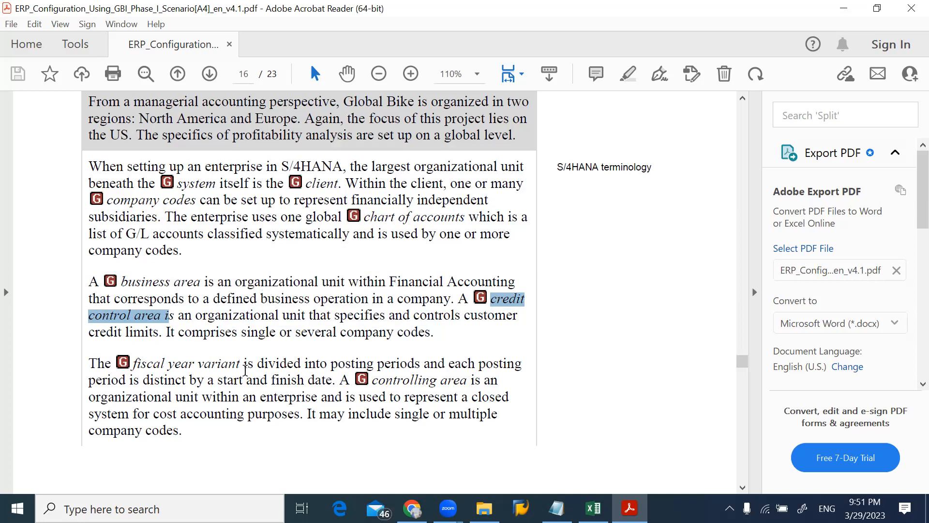
pyautogui.moveTo(378, 382); pyautogui.dragTo(462, 386)
# Select the term "operating concern" on page 17 and read on to the Controlling module paragraph below the organizational chart
pyautogui.scroll(-3, 462, 386)
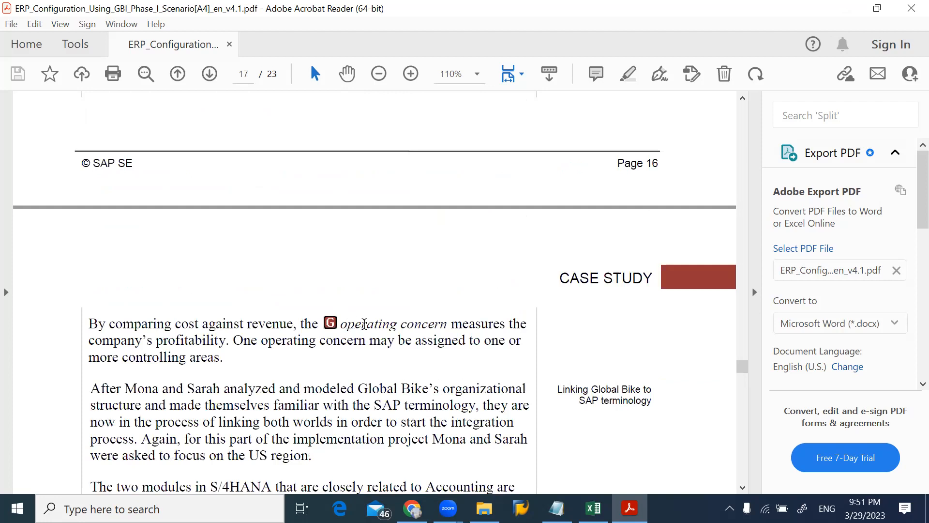
pyautogui.moveTo(364, 323); pyautogui.dragTo(446, 325)
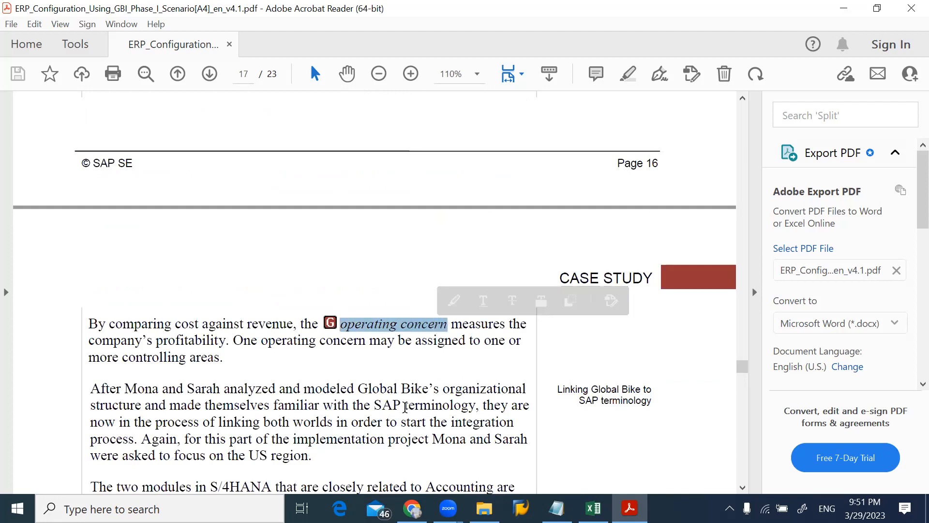
pyautogui.scroll(-10, 405, 406)
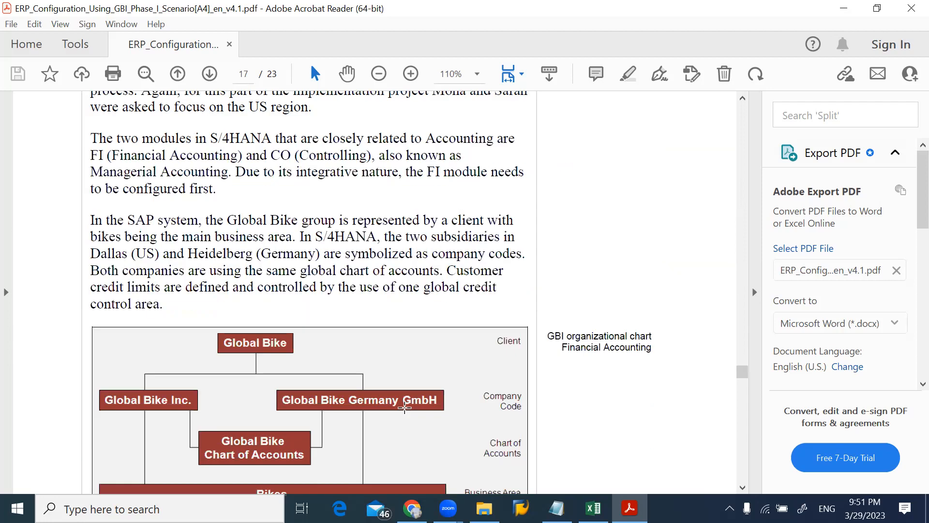
pyautogui.scroll(-10, 404, 407)
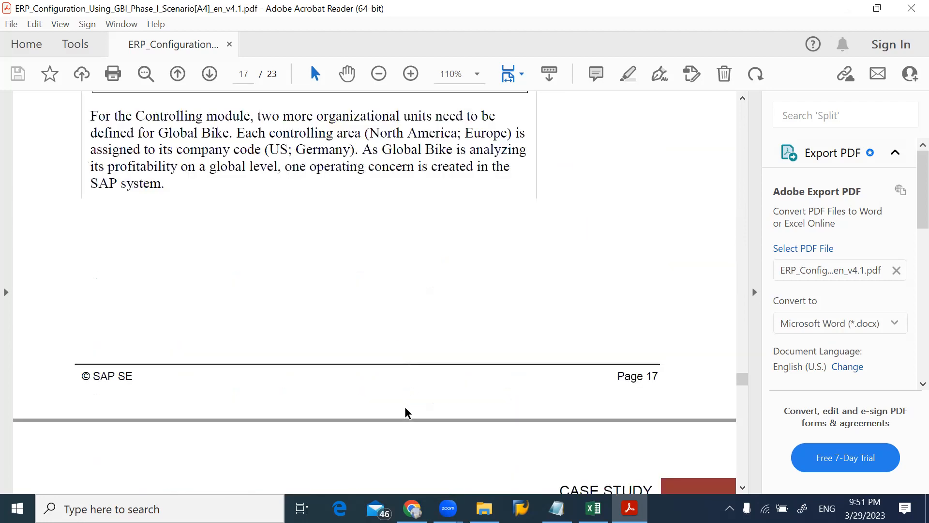
# Examine the GBI Controlling organizational chart and the integrated S/4HANA Global Bike Accounting chart with its legend on page 18
pyautogui.scroll(-5, 405, 407)
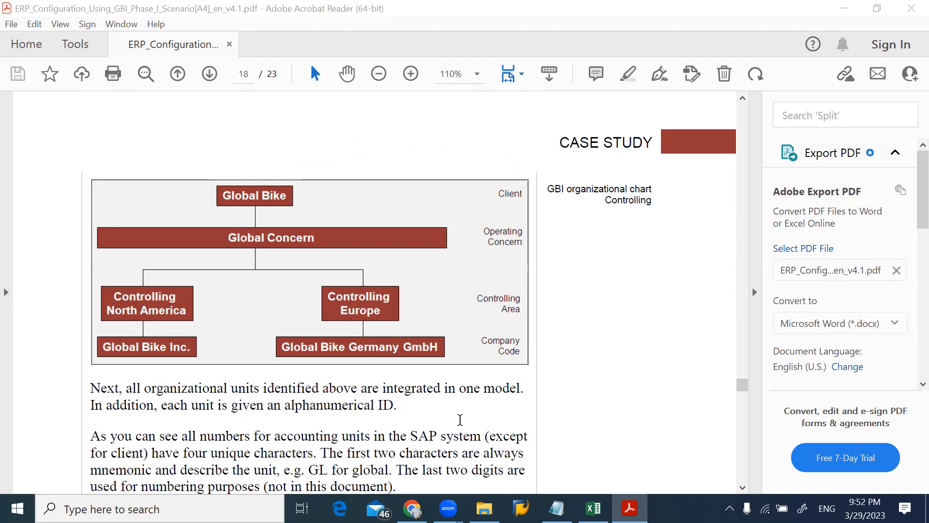
pyautogui.scroll(-5, 459, 420)
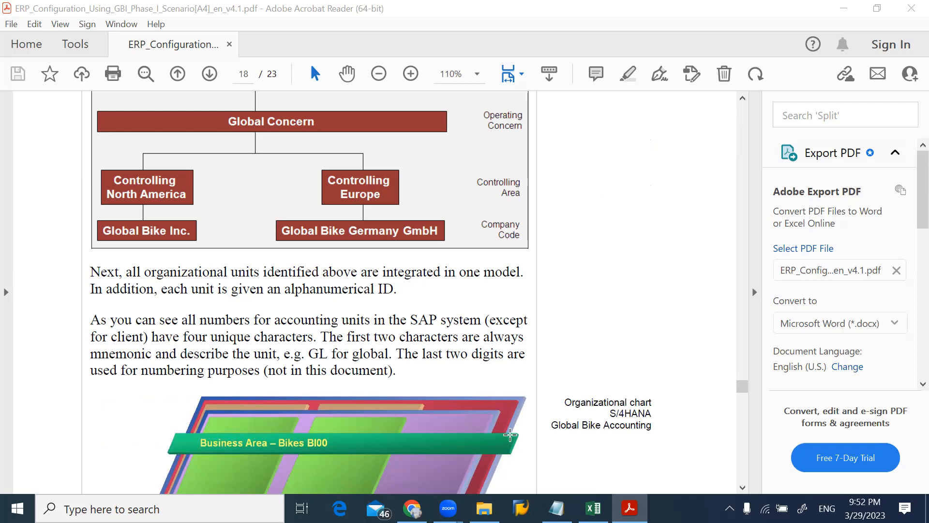
pyautogui.scroll(-3, 424, 383)
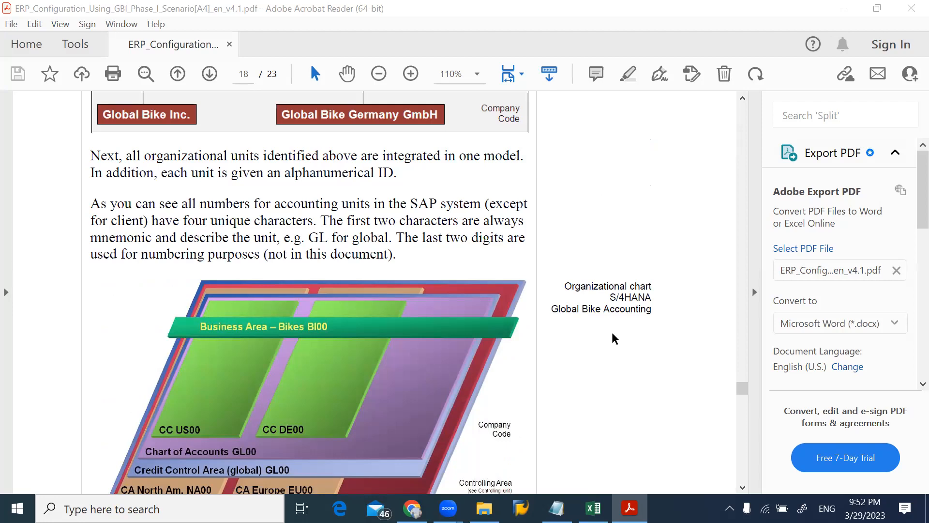
pyautogui.click(744, 487)
pyautogui.moveTo(745, 490); pyautogui.dragTo(745, 490)
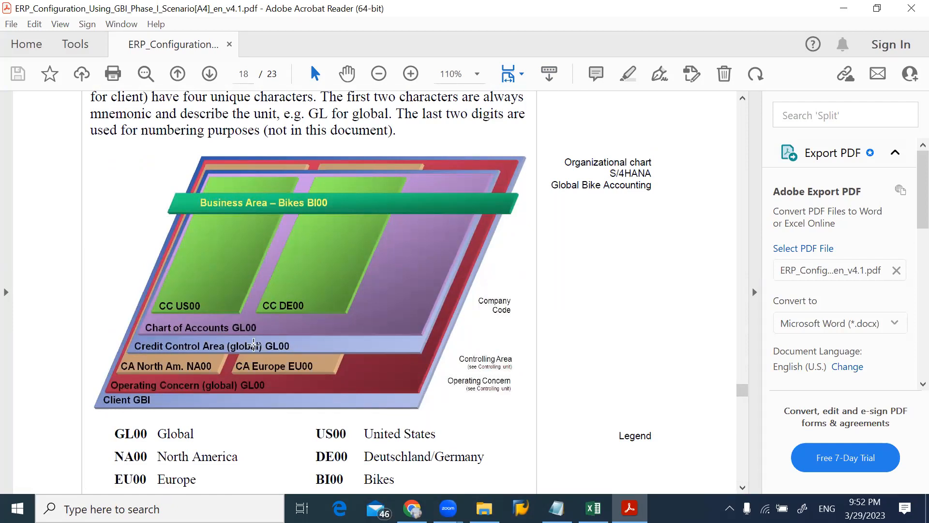
# Go to the optional handbook assignment on page 19 and select the "Tasks I.1.1 to I.1.5" range and "Enterprise Structure" in its list
pyautogui.scroll(-10, 254, 343)
pyautogui.scroll(-10, 253, 344)
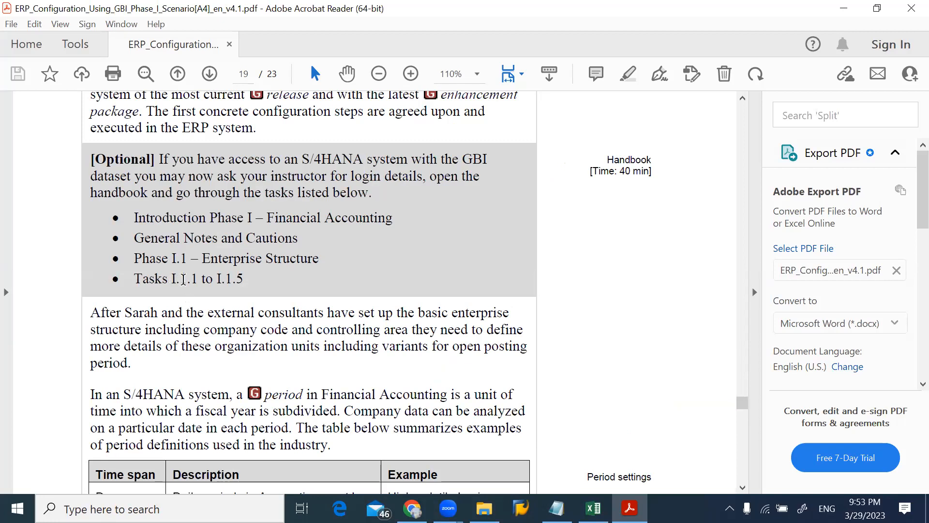
pyautogui.moveTo(177, 280); pyautogui.dragTo(247, 278)
pyautogui.moveTo(171, 279); pyautogui.dragTo(176, 279)
pyautogui.moveTo(186, 279); pyautogui.dragTo(244, 276)
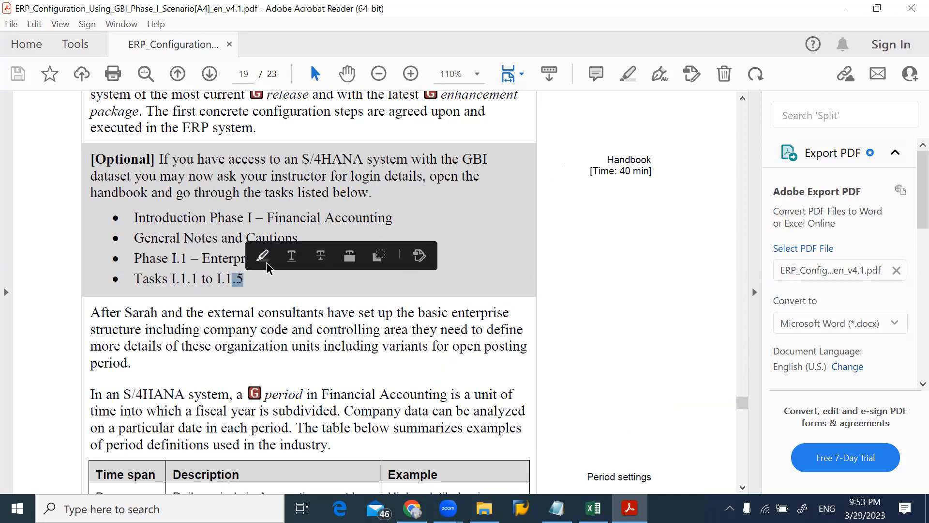
pyautogui.click(236, 288)
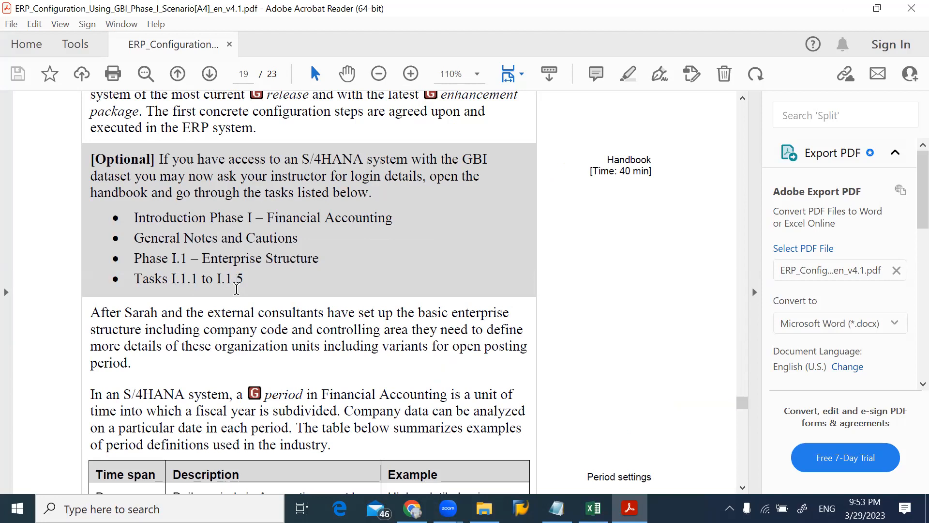
pyautogui.moveTo(203, 258); pyautogui.dragTo(319, 261)
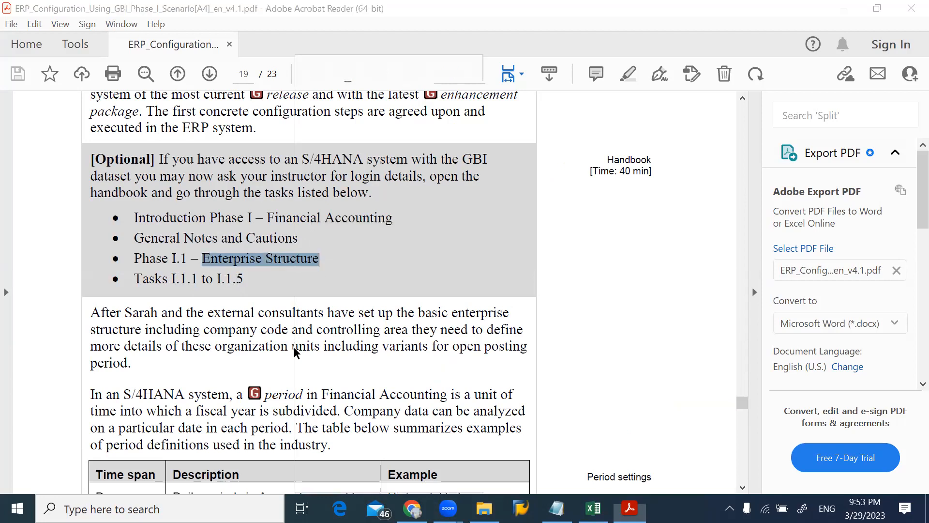
pyautogui.rightClick(293, 346)
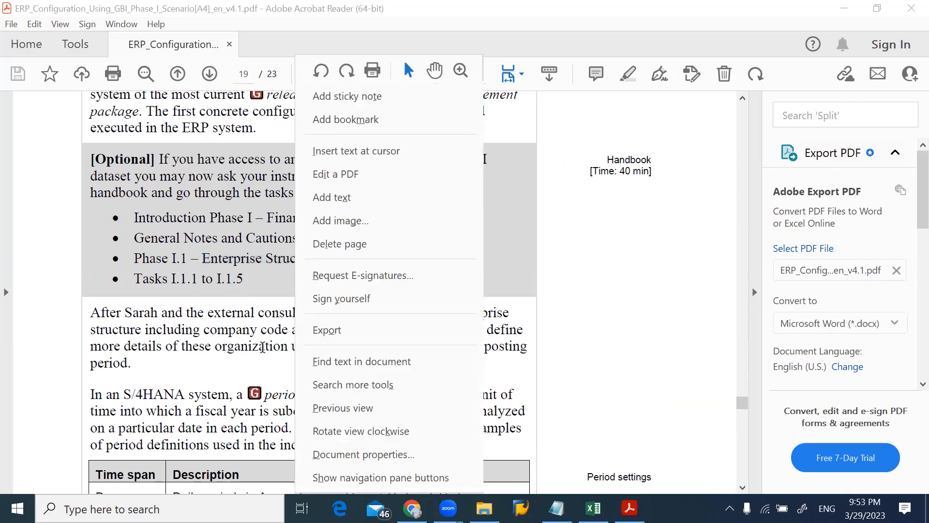
pyautogui.click(262, 346)
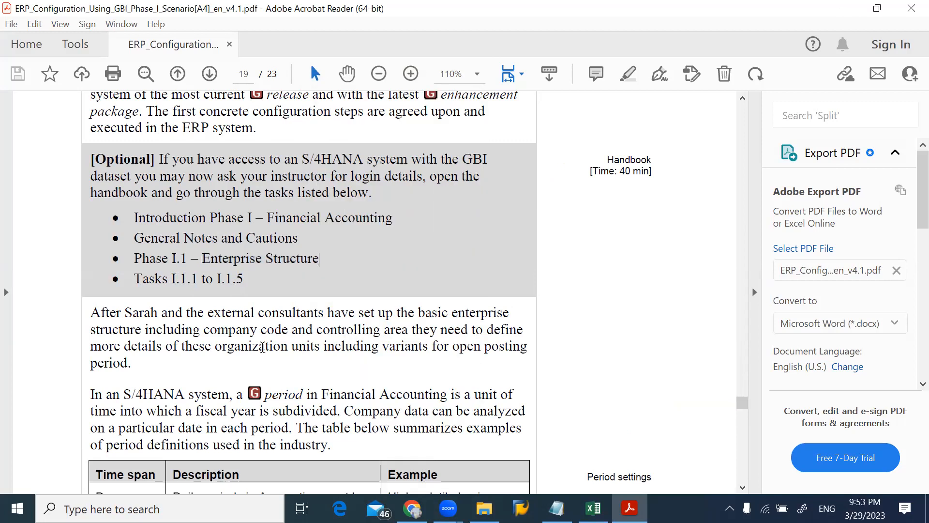
# Review the period settings, fiscal year variants, field status groups and remaining optional handbook tasks on pages 19 and 20
pyautogui.scroll(-8, 262, 346)
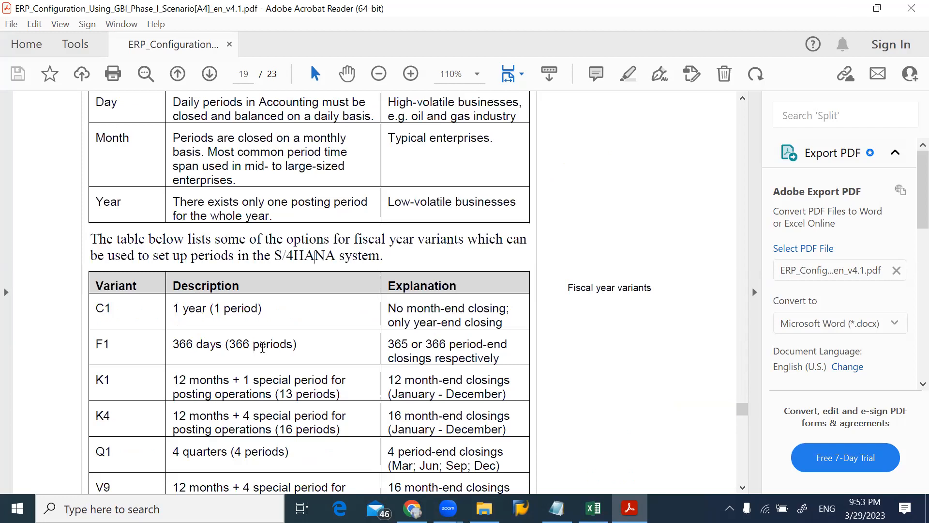
pyautogui.scroll(-8, 262, 346)
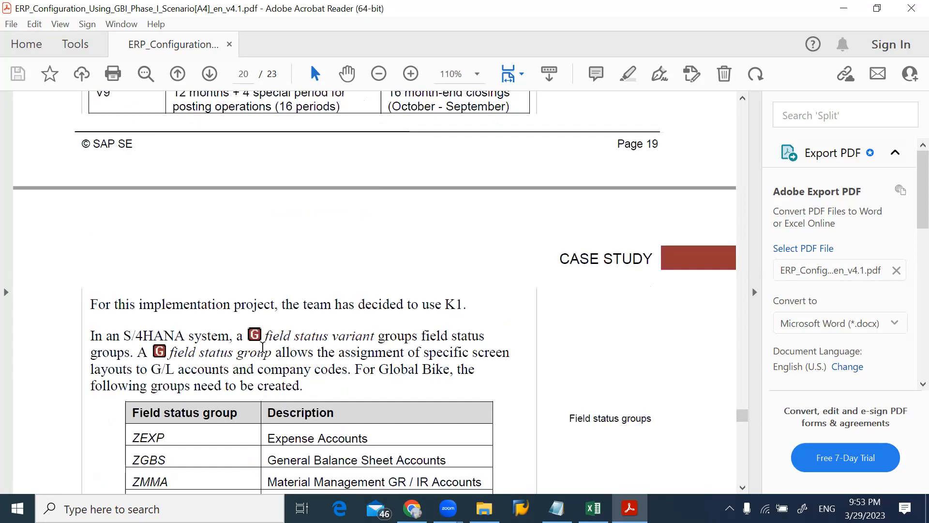
pyautogui.scroll(-8, 263, 352)
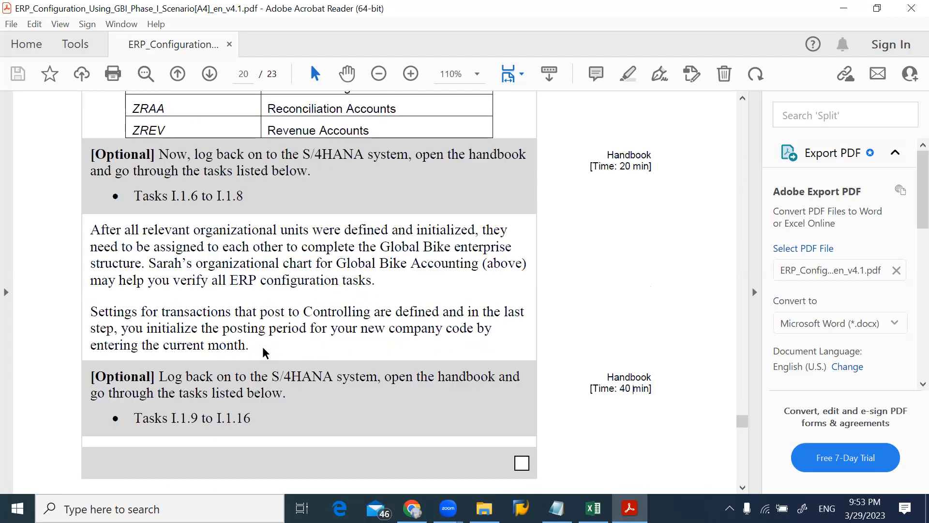
pyautogui.scroll(8, 262, 347)
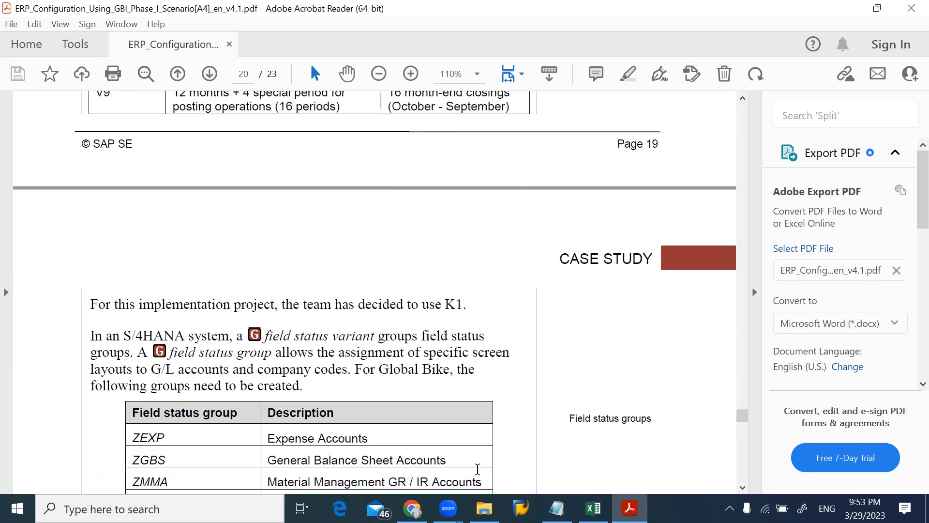
# Open ERP_Configuration_Using_GBI_Phase_I_Handbook[A4]_en_v4.1.pdf from the Phase I folder in File Explorer
pyautogui.click(483, 508)
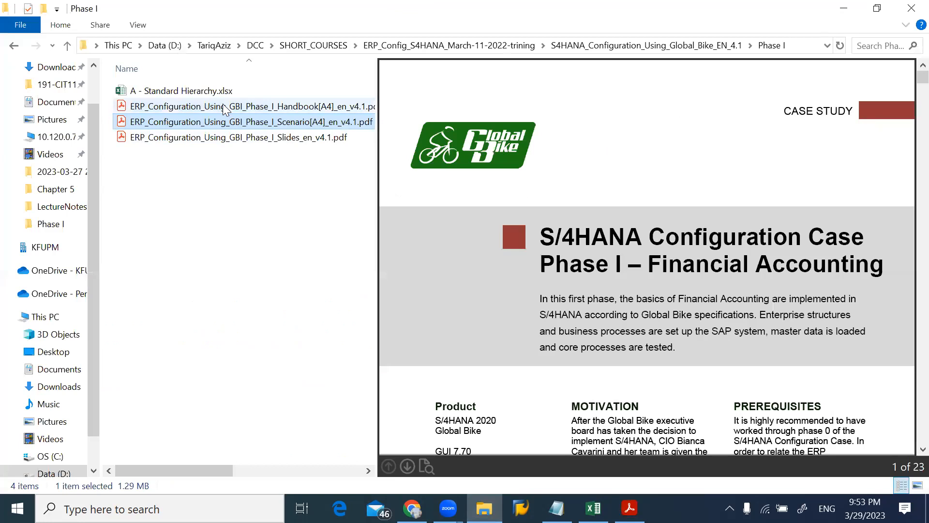
pyautogui.click(224, 107)
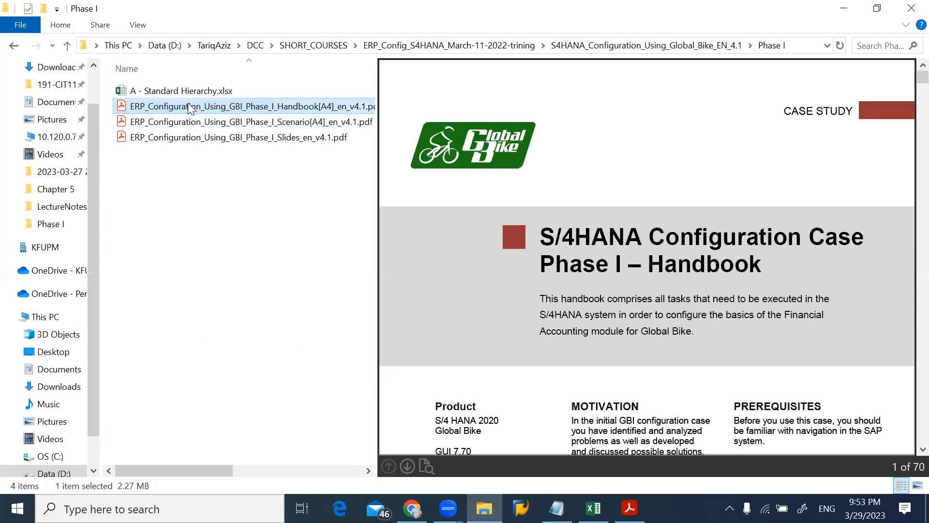
pyautogui.doubleClick(188, 106)
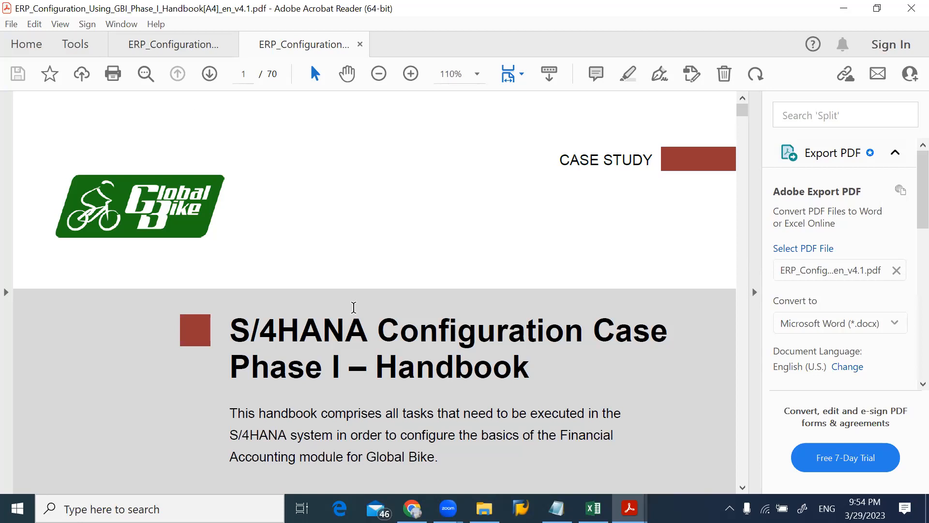
# Review the handbook's opening pages, covering the phase scenario, project structures and table of content on page 2
pyautogui.scroll(-8, 353, 307)
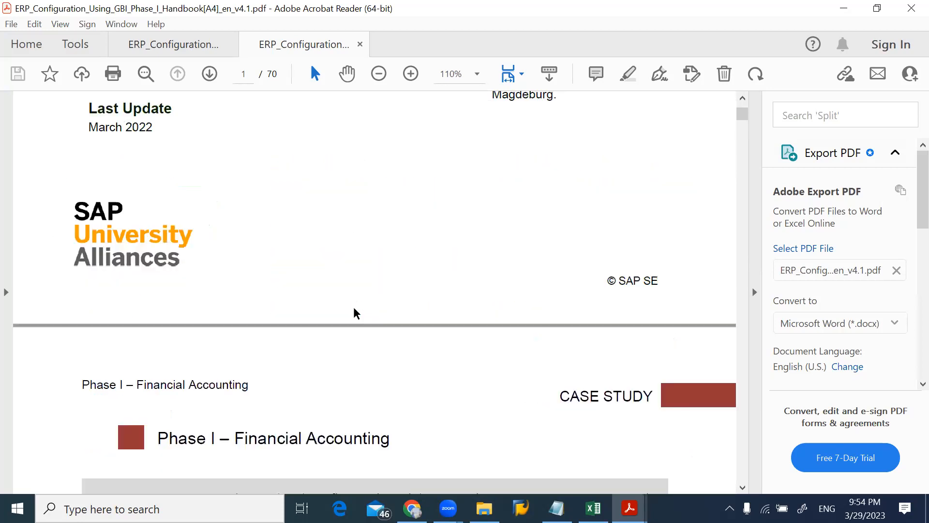
pyautogui.scroll(-8, 354, 310)
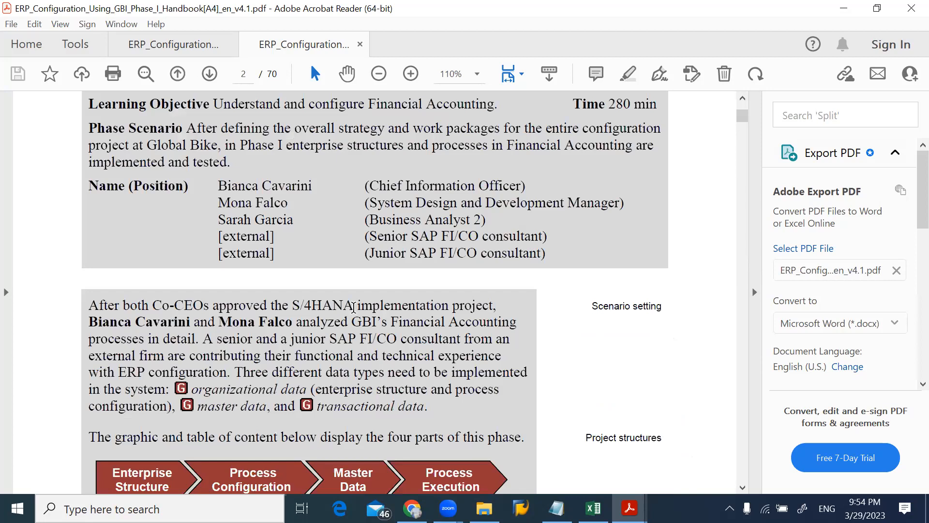
pyautogui.scroll(-8, 370, 343)
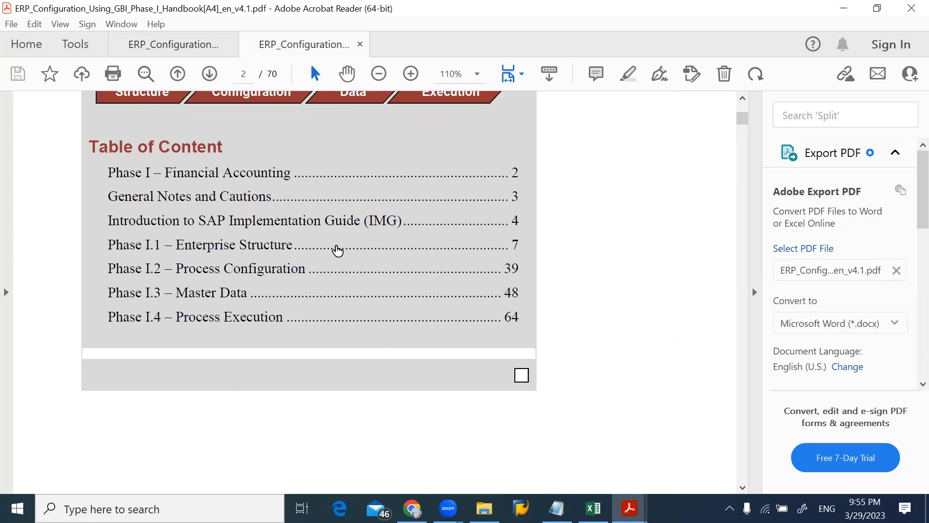
pyautogui.scroll(5, 338, 250)
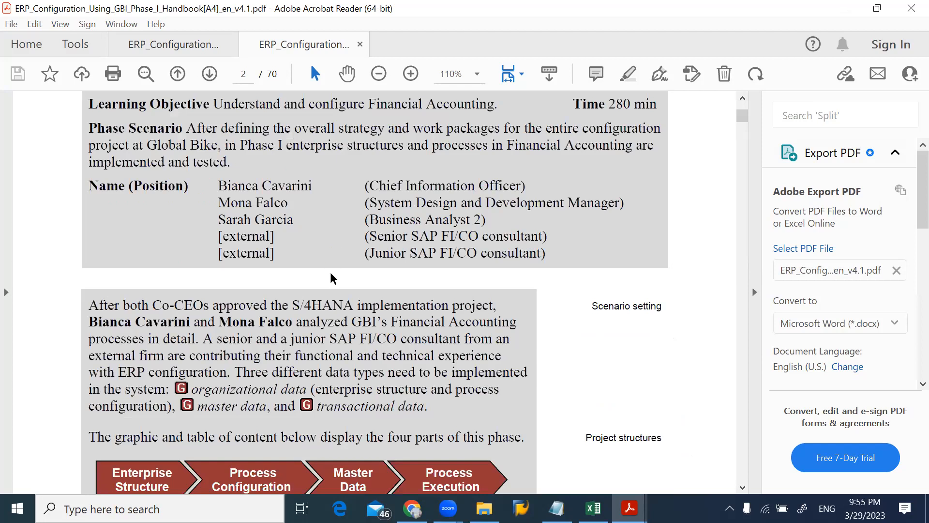
pyautogui.scroll(10, 330, 277)
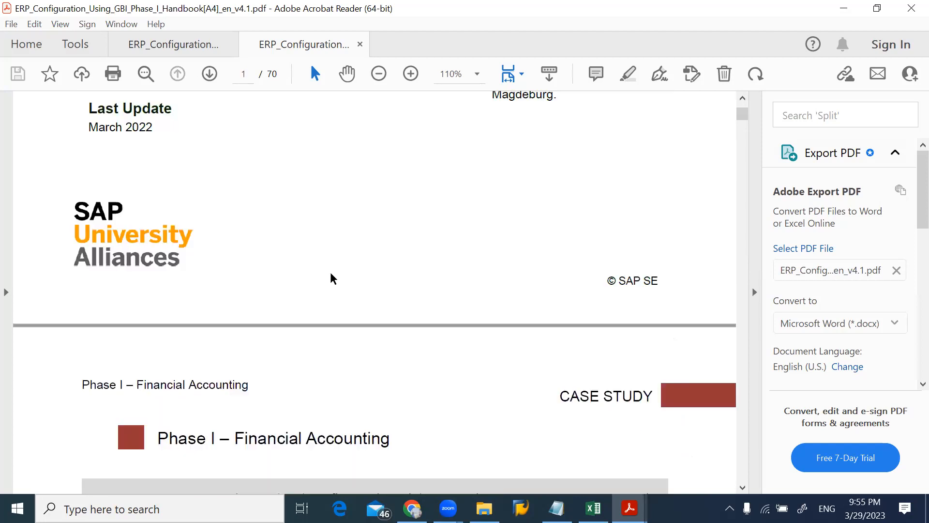
pyautogui.scroll(-10, 331, 277)
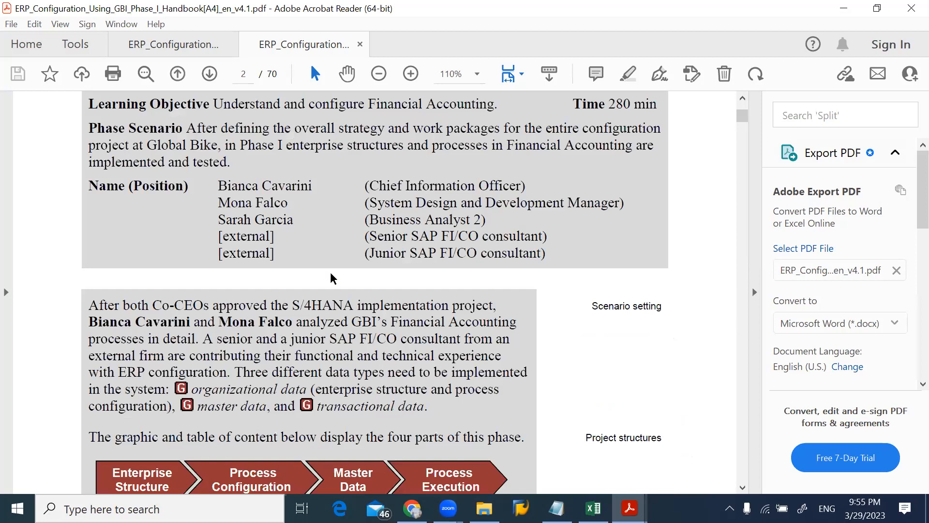
# Select the learning objective text and the 280 min time on page 2, and clear the selection
pyautogui.moveTo(216, 103); pyautogui.dragTo(463, 85)
pyautogui.moveTo(503, 153); pyautogui.dragTo(654, 112)
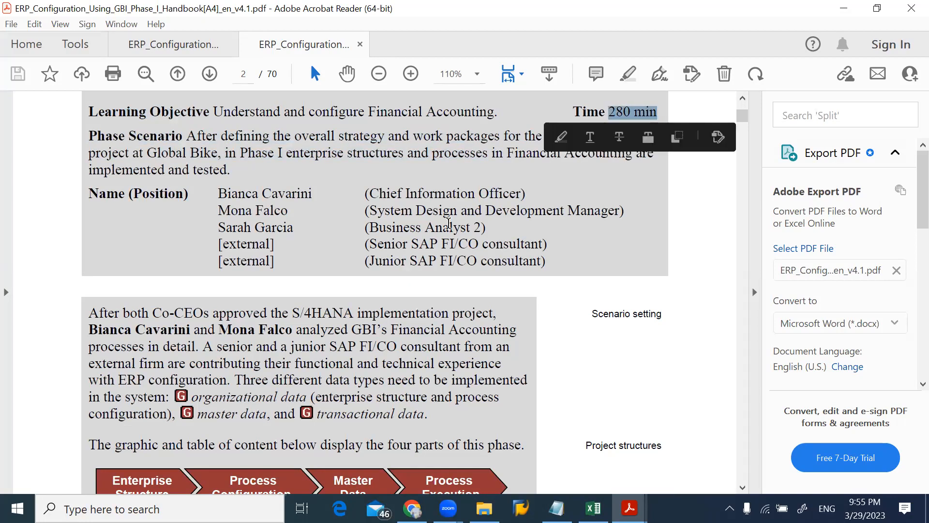
pyautogui.click(449, 223)
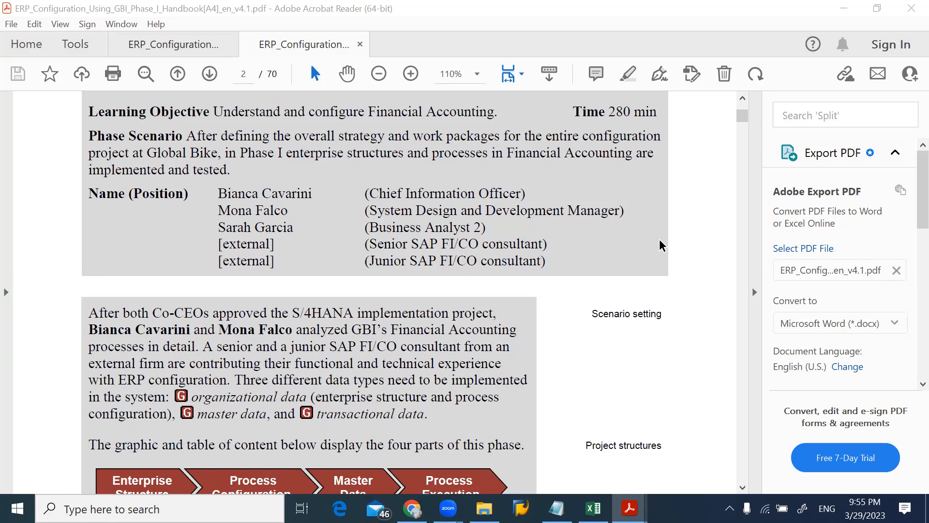
# Switch to the Phase I folder in File Explorer and close its window
pyautogui.moveTo(483, 496)
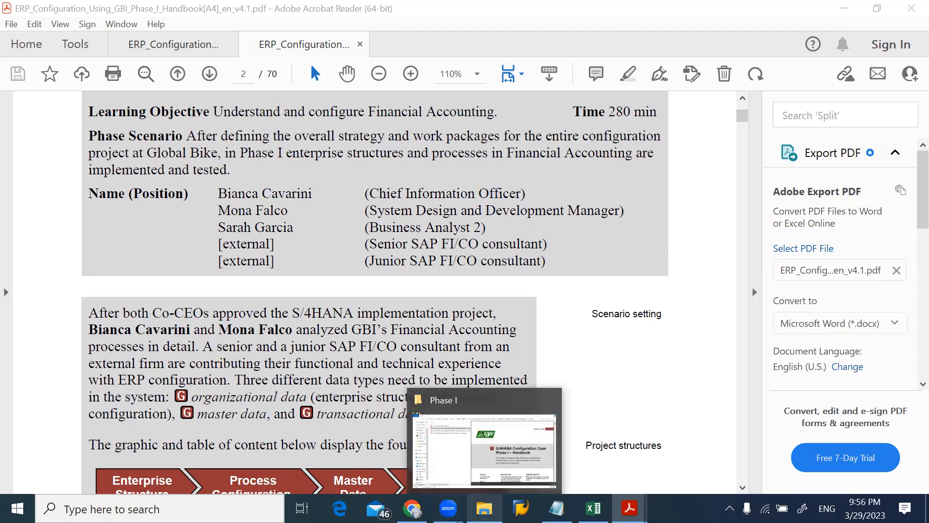
pyautogui.click(438, 467)
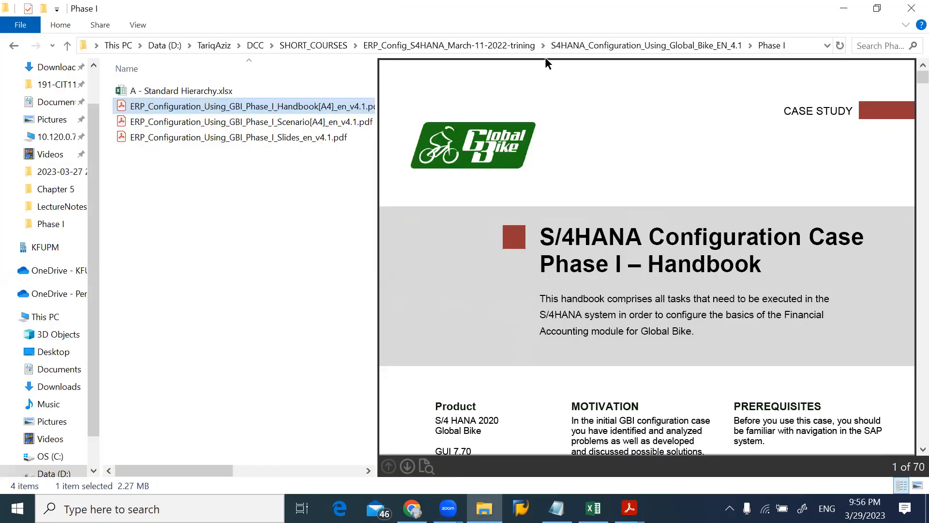
pyautogui.click(906, 2)
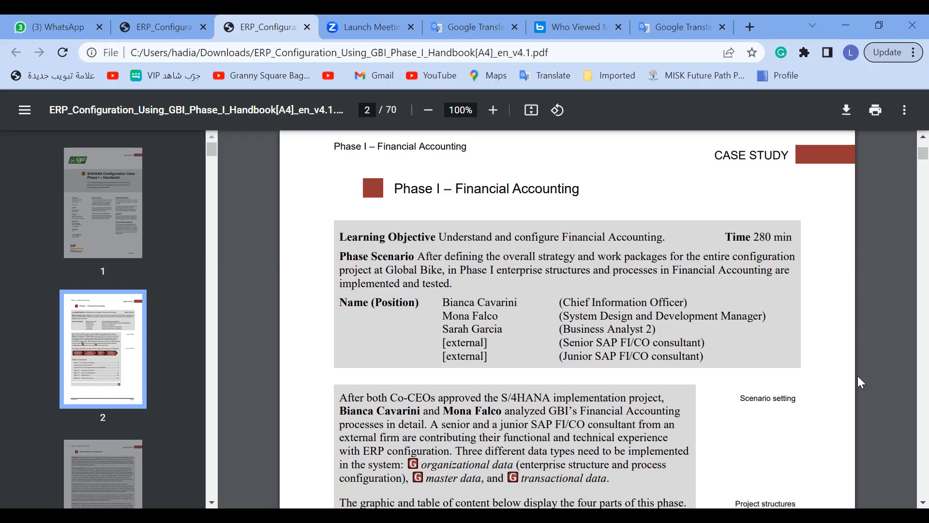
# Review the four project parts and the table of content on page 2 of the handbook opened in Chrome
pyautogui.scroll(-2, 859, 379)
pyautogui.scroll(-4, 594, 319)
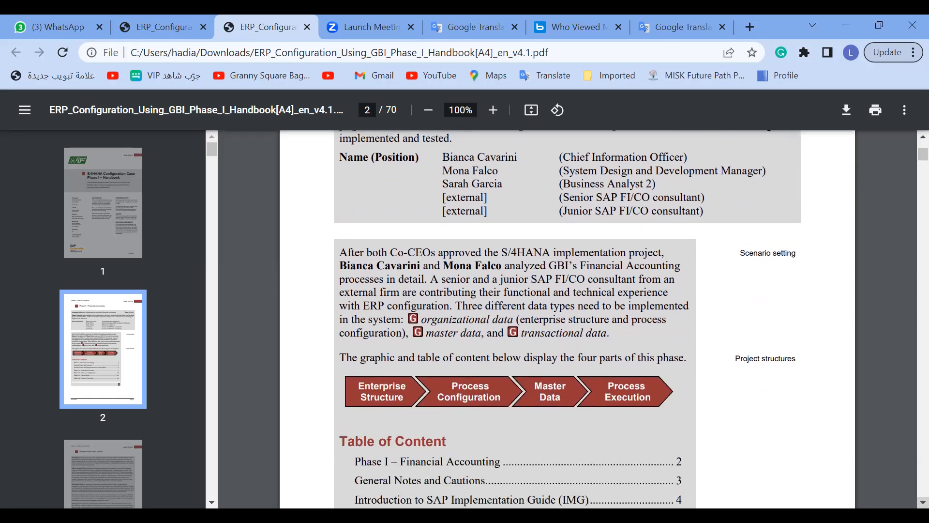
pyautogui.scroll(-1, 515, 318)
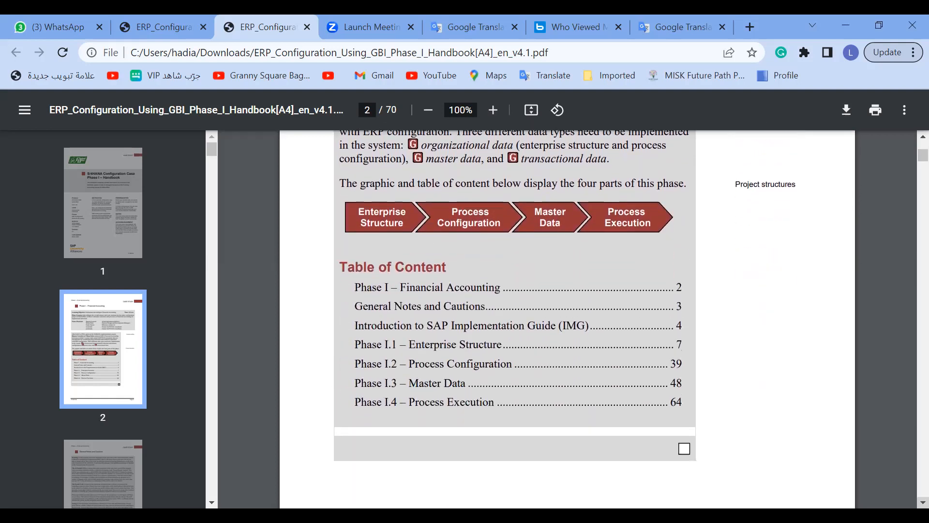
pyautogui.scroll(-1, 594, 318)
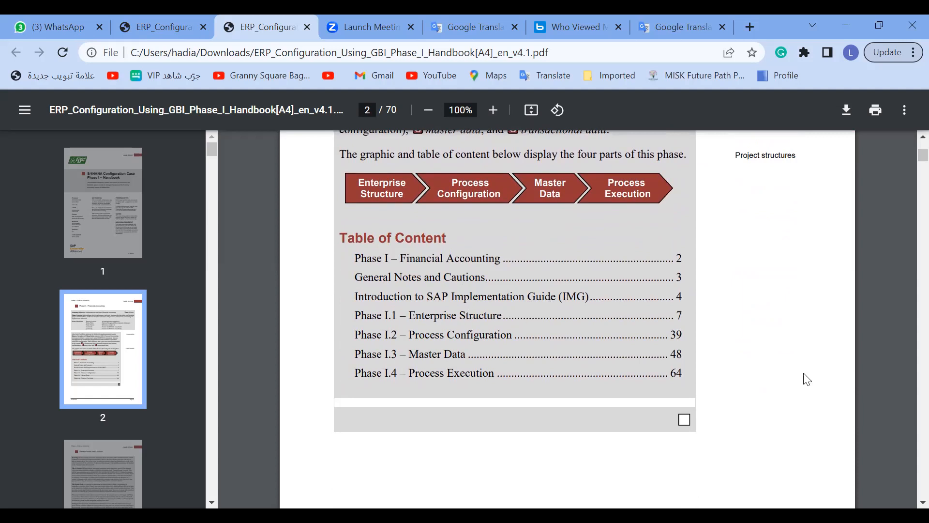
# Go to General Notes and Cautions on page 3 and select "S/4HANA Configuration" and transaction "SPRO" in the warning
pyautogui.scroll(-7, 906, 411)
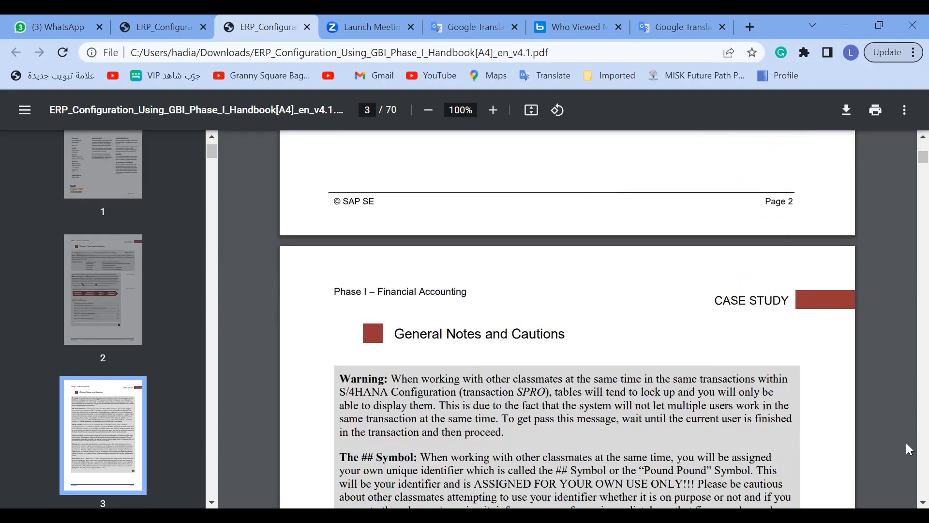
pyautogui.scroll(-2, 922, 502)
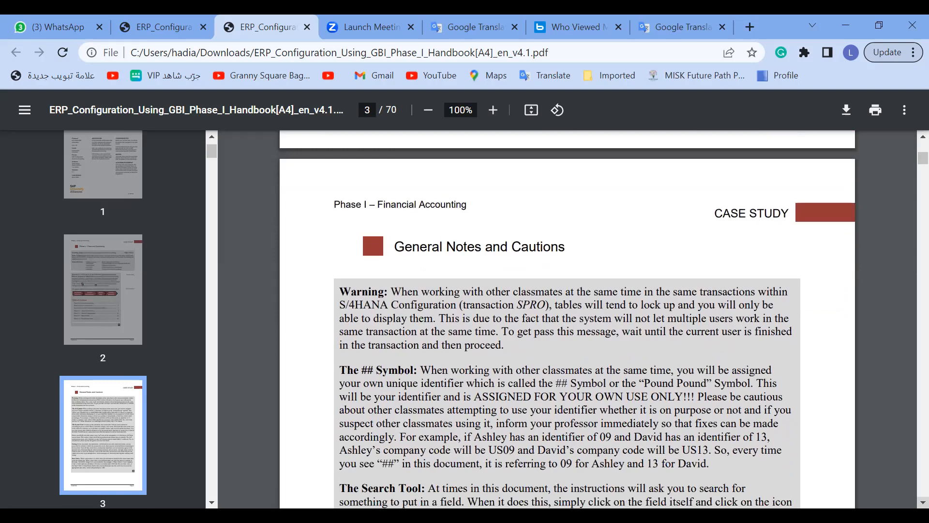
pyautogui.scroll(-2, 567, 328)
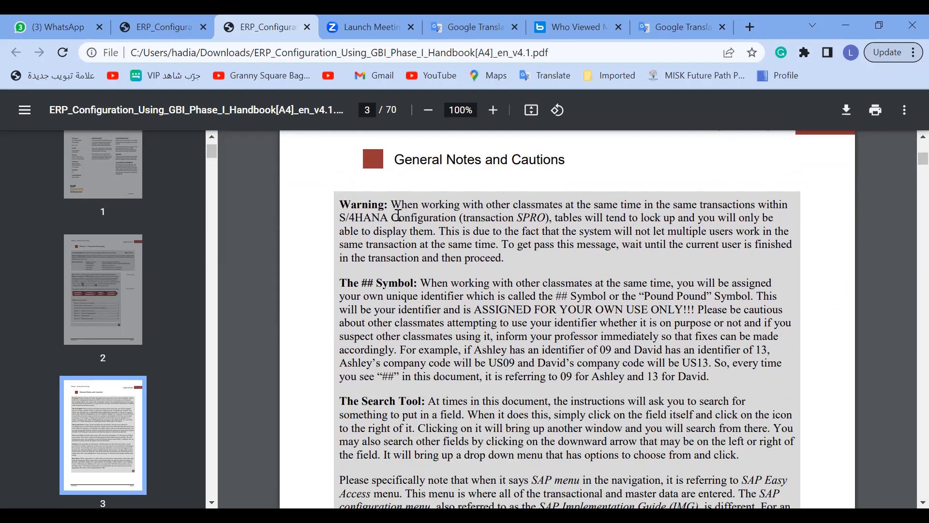
pyautogui.moveTo(342, 216); pyautogui.dragTo(452, 218)
pyautogui.click(522, 216)
pyautogui.moveTo(523, 216); pyautogui.dragTo(549, 216)
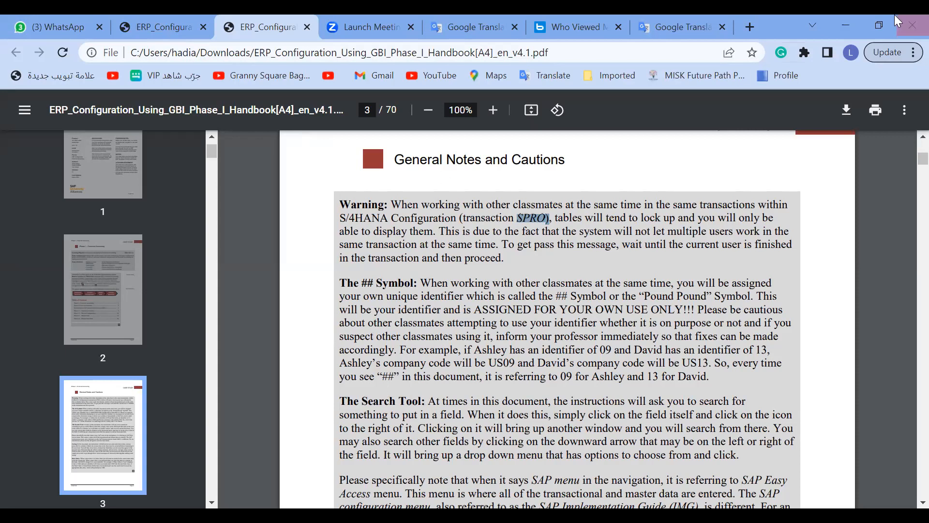
# Open a new browser tab, clear the source text in Google Translate, and return to the handbook
pyautogui.click(750, 27)
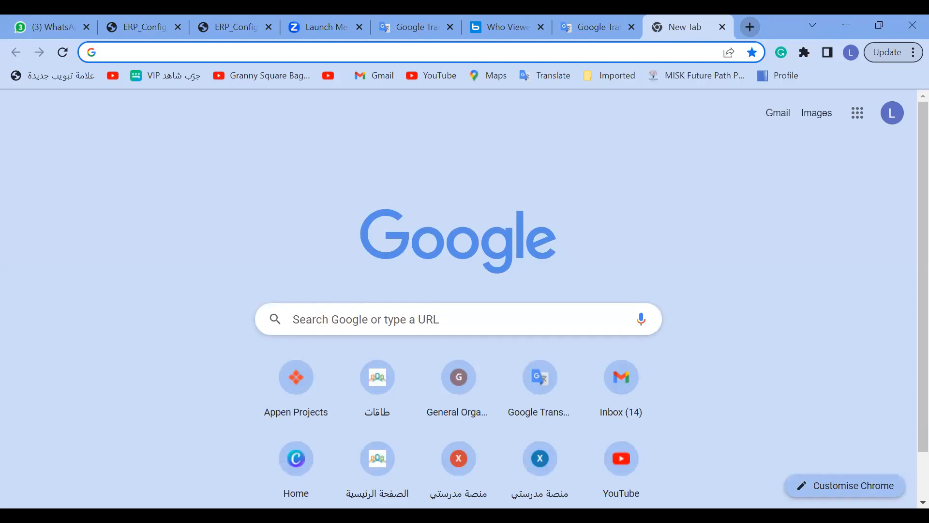
pyautogui.click(570, 30)
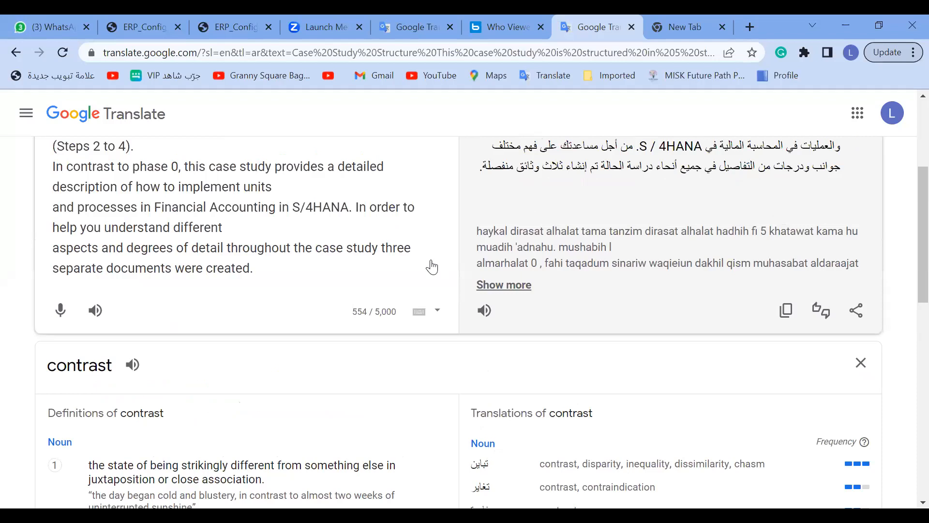
pyautogui.scroll(3, 432, 267)
pyautogui.click(433, 245)
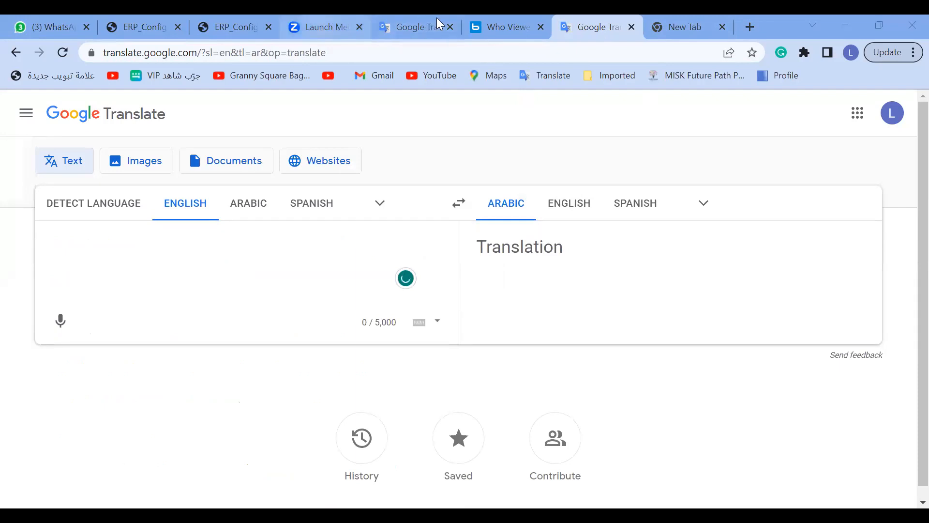
pyautogui.click(679, 26)
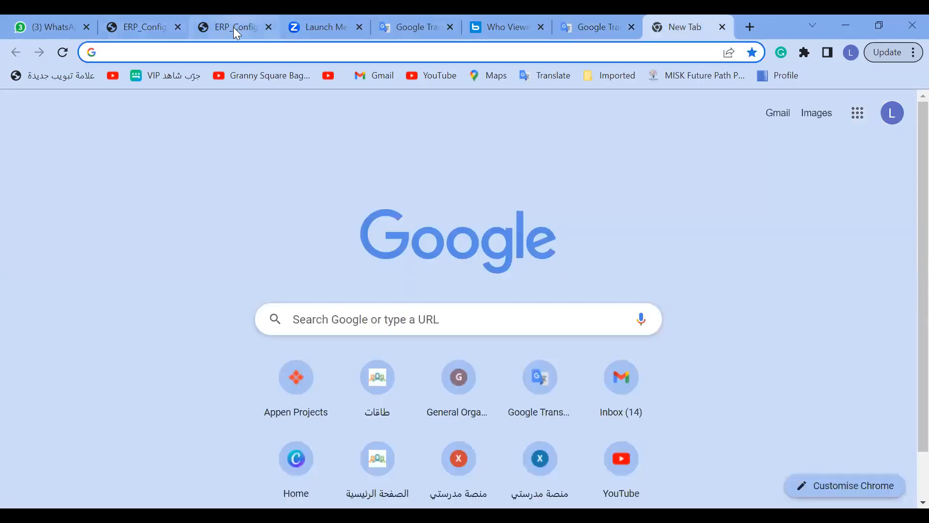
pyautogui.hotkey('ctrl', '3')
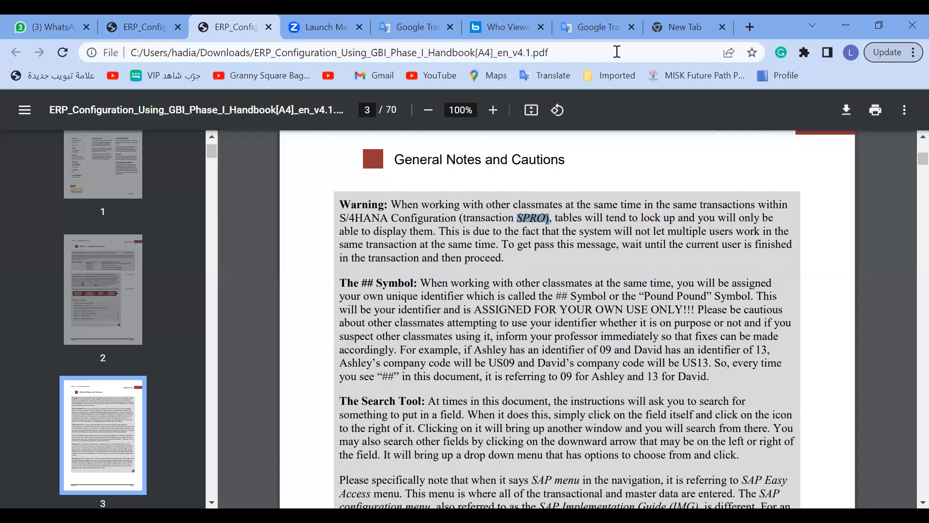
# Close the new tab, both Google Translate tabs and the "Who Viewed" tab, keeping the handbook open
pyautogui.click(541, 27)
pyautogui.click(541, 27)
pyautogui.click(541, 27)
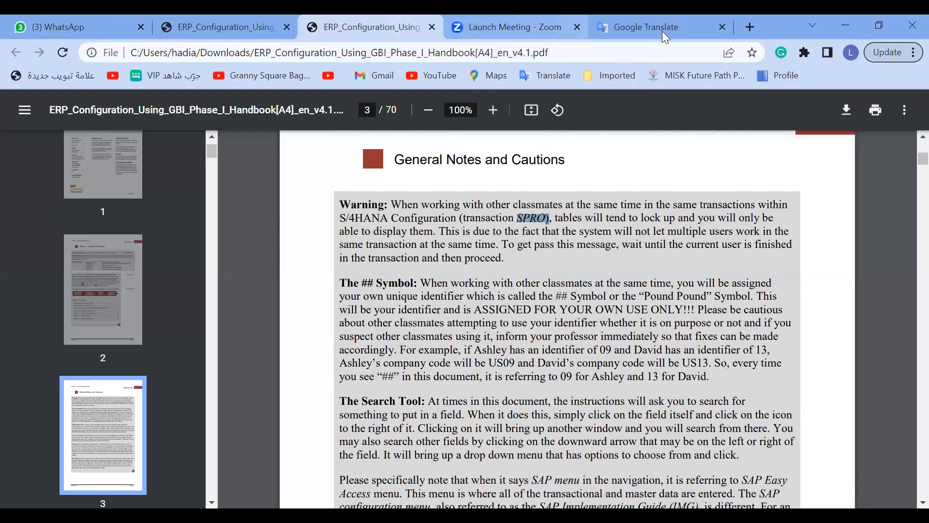
pyautogui.click(722, 27)
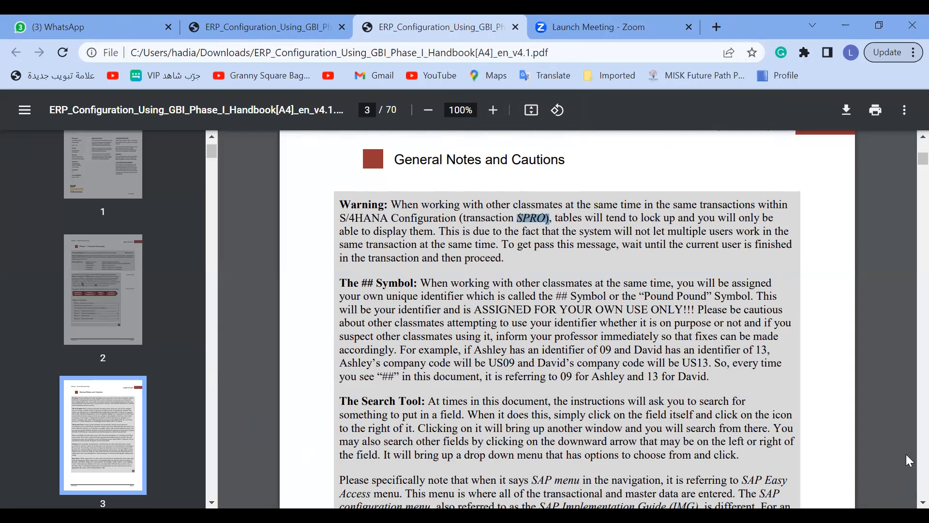
# Review the notes down to Data Entry on page 3, and select "ALWAYS change ##" and "S09" there
pyautogui.scroll(-1, 352, 392)
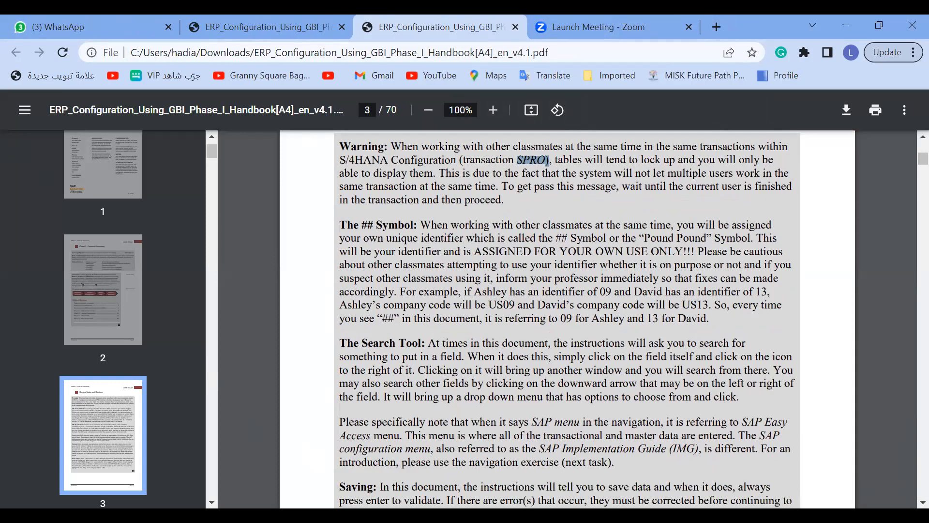
pyautogui.scroll(-2, 566, 319)
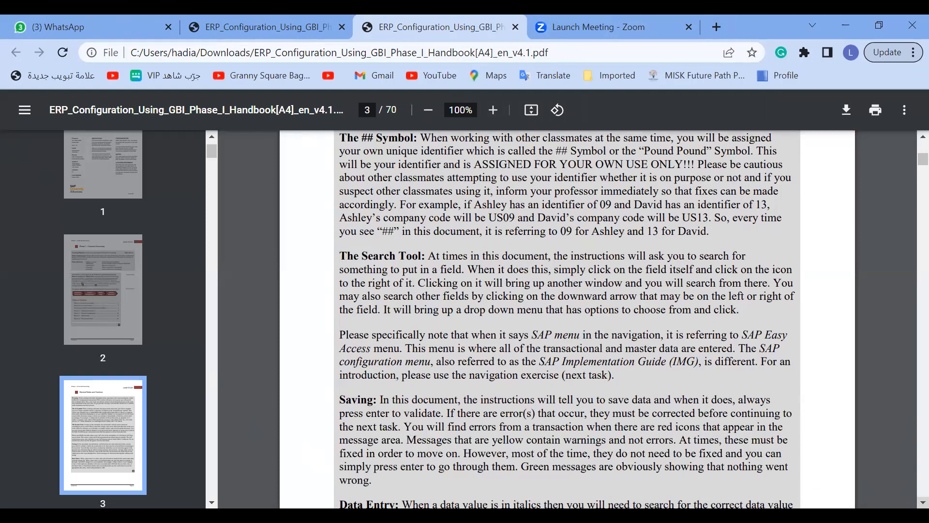
pyautogui.scroll(-1, 566, 319)
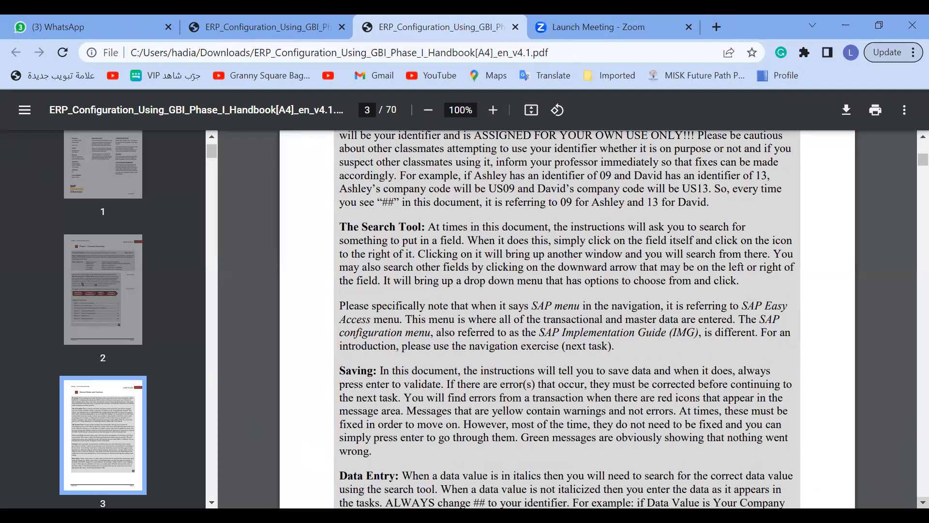
pyautogui.scroll(-1, 566, 319)
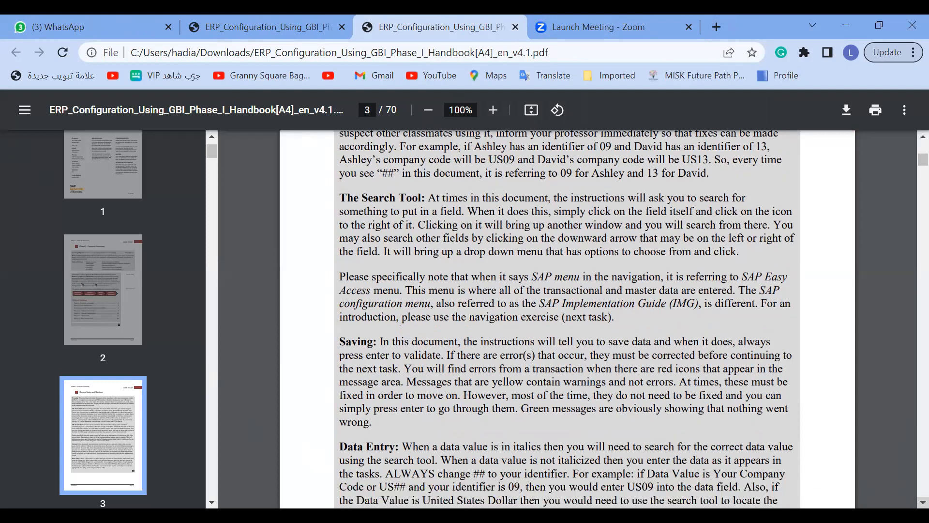
pyautogui.scroll(-1, 566, 319)
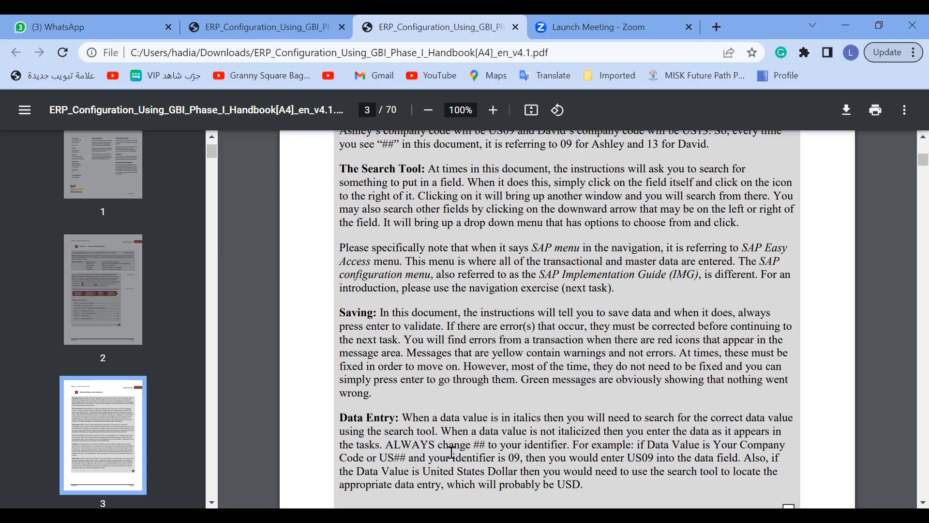
pyautogui.moveTo(385, 444); pyautogui.dragTo(489, 444)
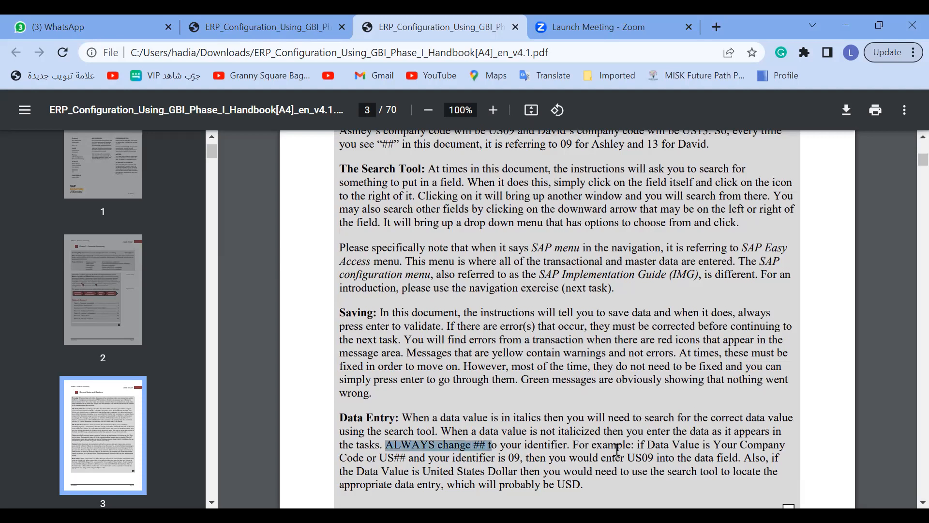
pyautogui.moveTo(636, 458); pyautogui.dragTo(651, 459)
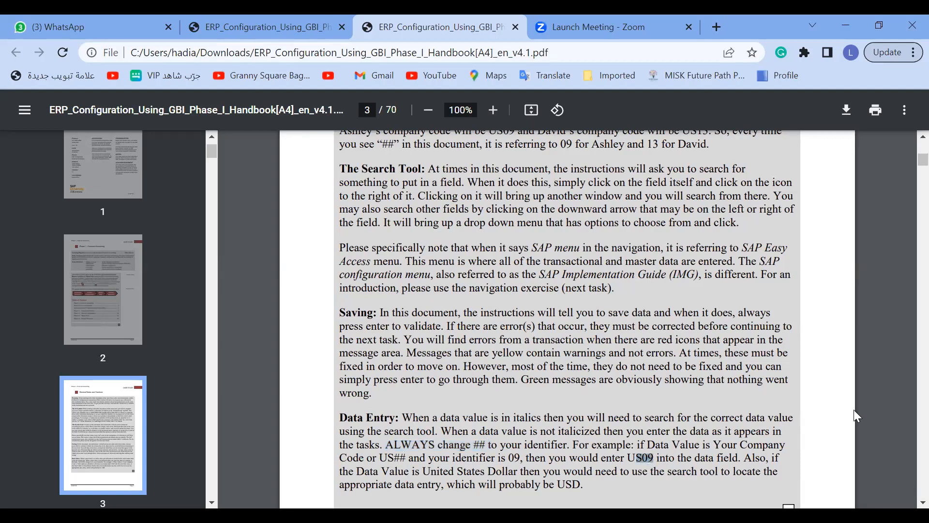
# Finish reviewing the Data Entry note and go to Introduction to SAP Implementation Guide (IMG) on page 4
pyautogui.scroll(-3, 567, 318)
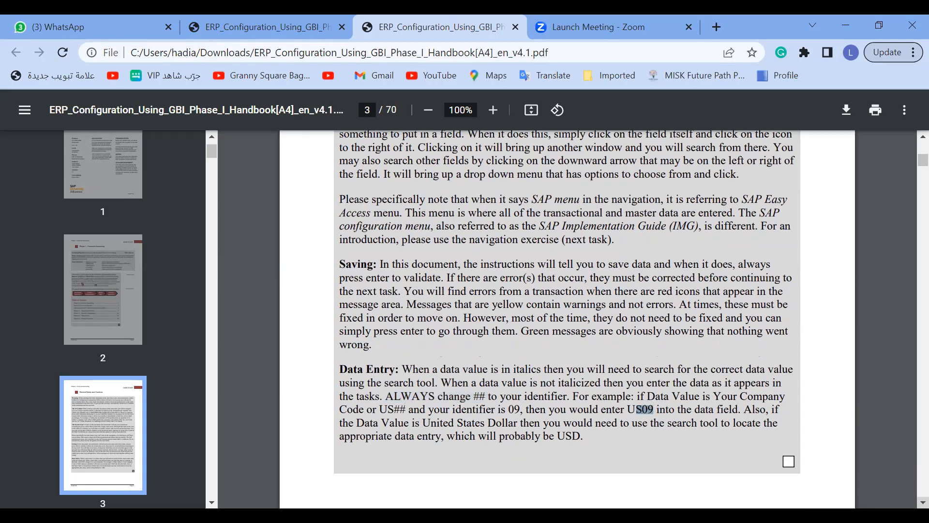
pyautogui.scroll(-1, 766, 438)
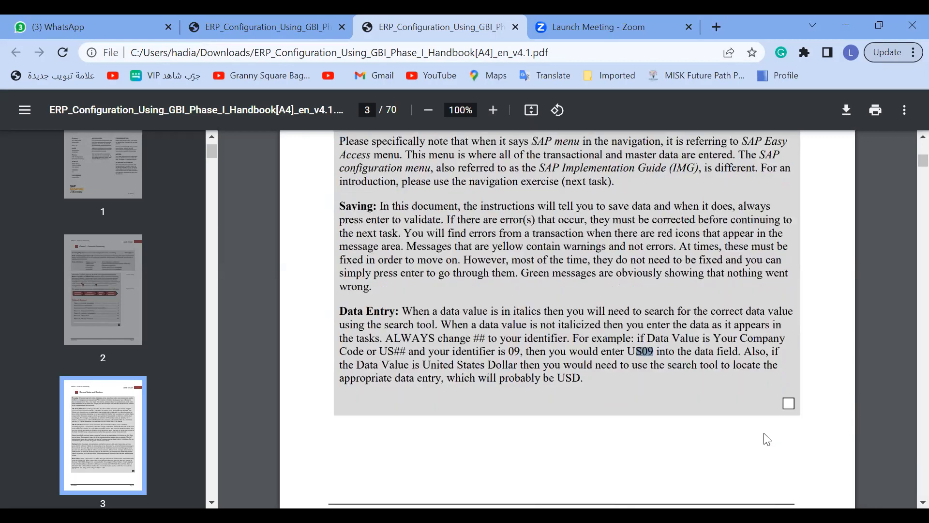
pyautogui.doubleClick(479, 337)
pyautogui.scroll(-6, 906, 455)
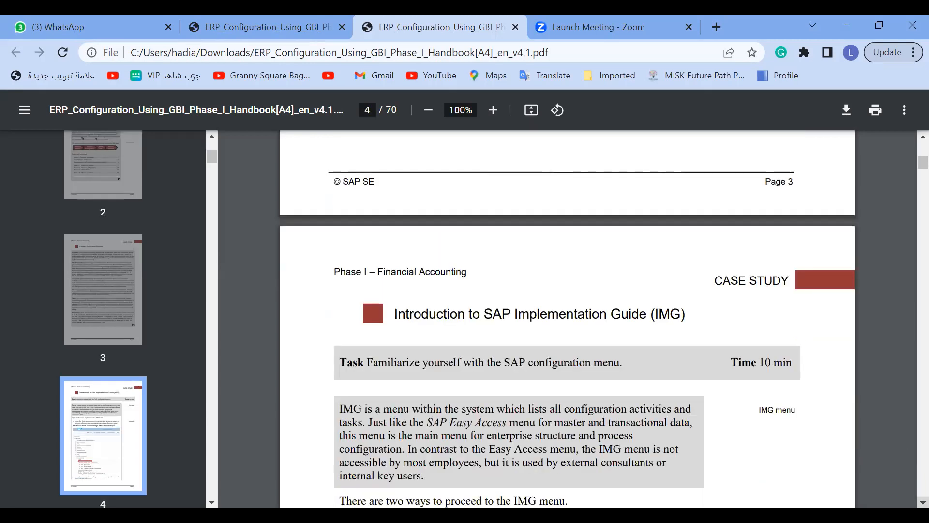
pyautogui.scroll(-4, 567, 320)
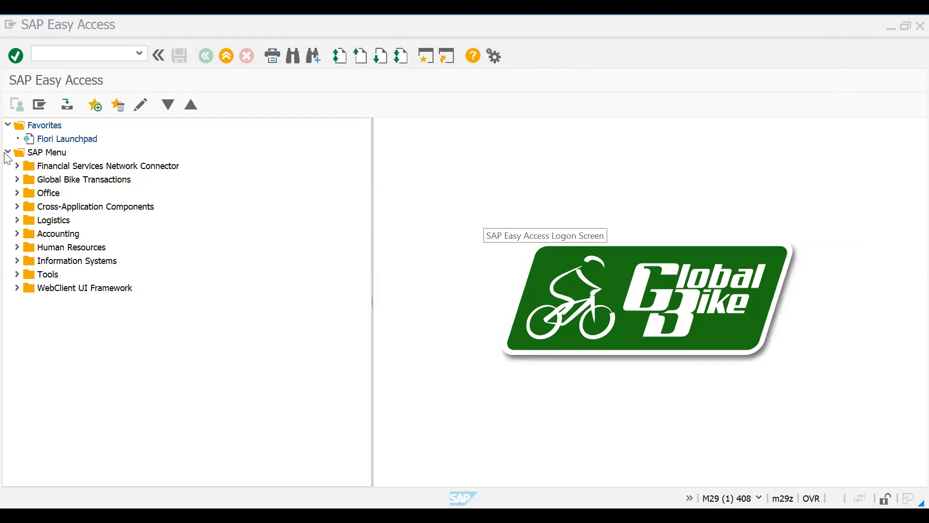
# In SAP Easy Access, run Execute Project under Tools > Customizing > IMG and display the SAP Reference IMG
pyautogui.click(17, 274)
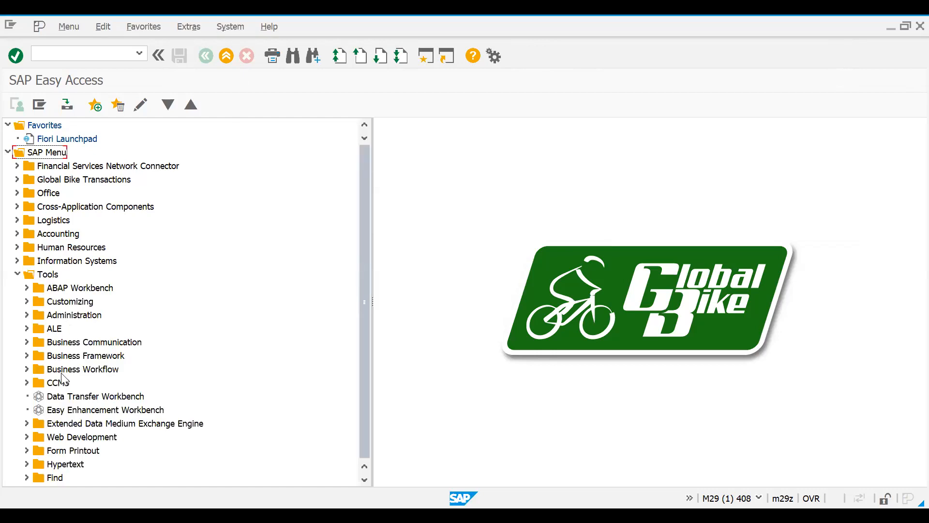
pyautogui.click(27, 301)
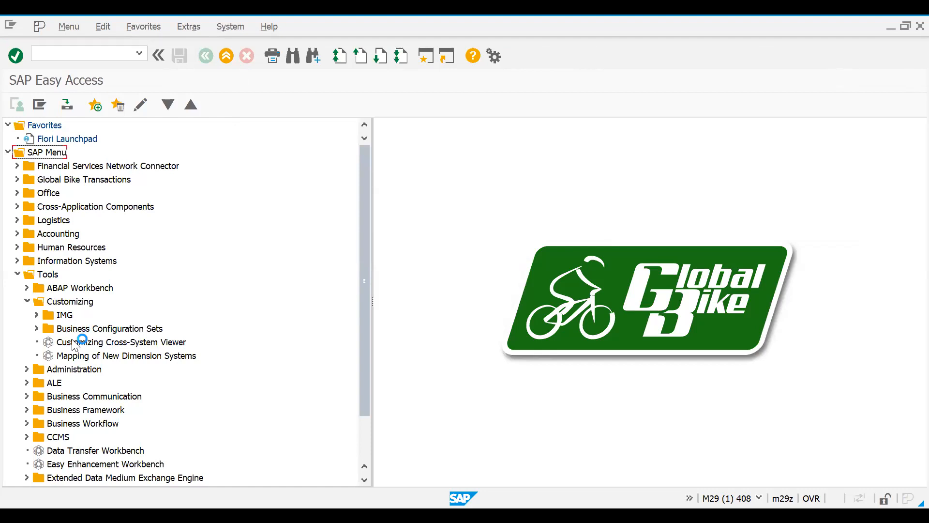
pyautogui.click(36, 315)
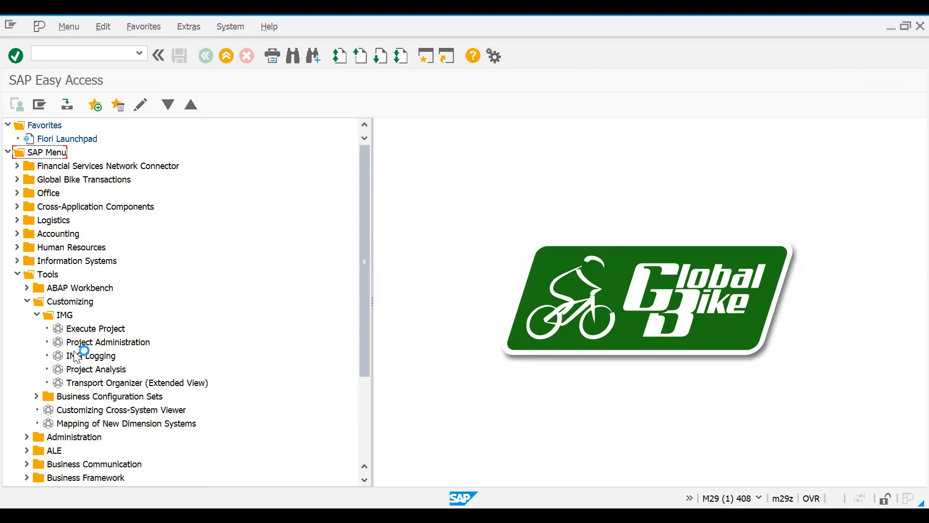
pyautogui.doubleClick(90, 328)
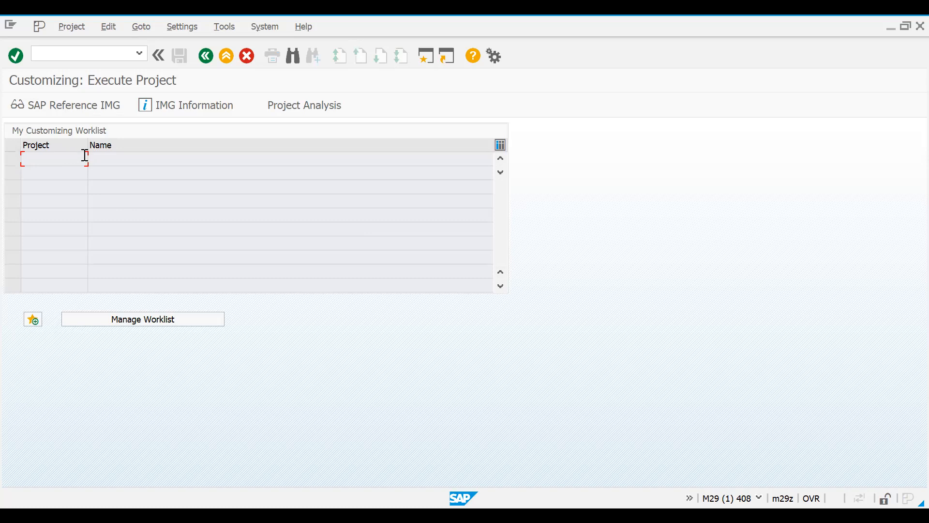
pyautogui.click(75, 106)
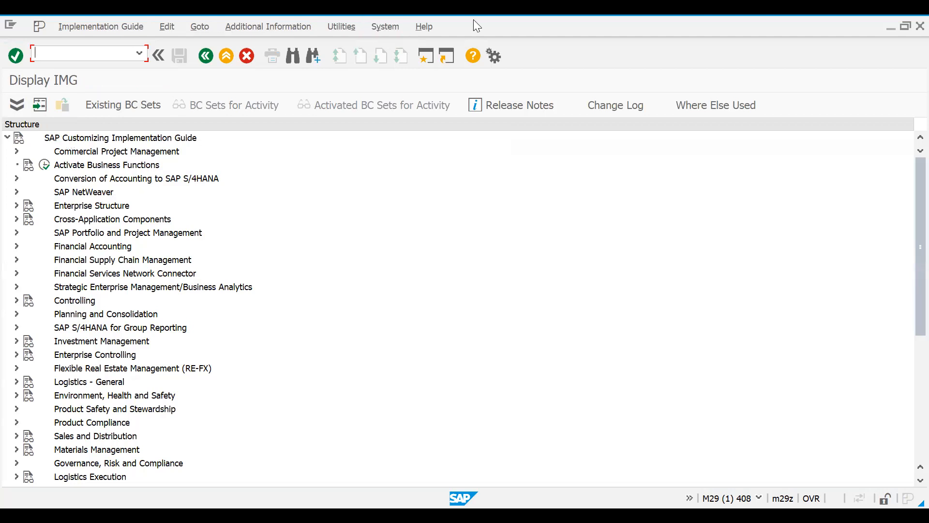
# Leave the Display IMG and Execute Project screens to return to SAP Easy Access
pyautogui.moveTo(473, 19); pyautogui.dragTo(574, 99)
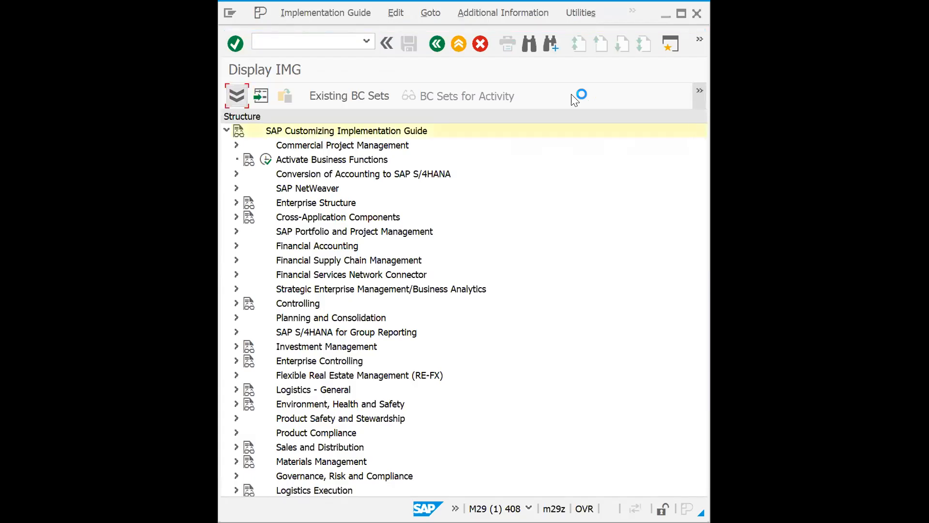
pyautogui.click(436, 44)
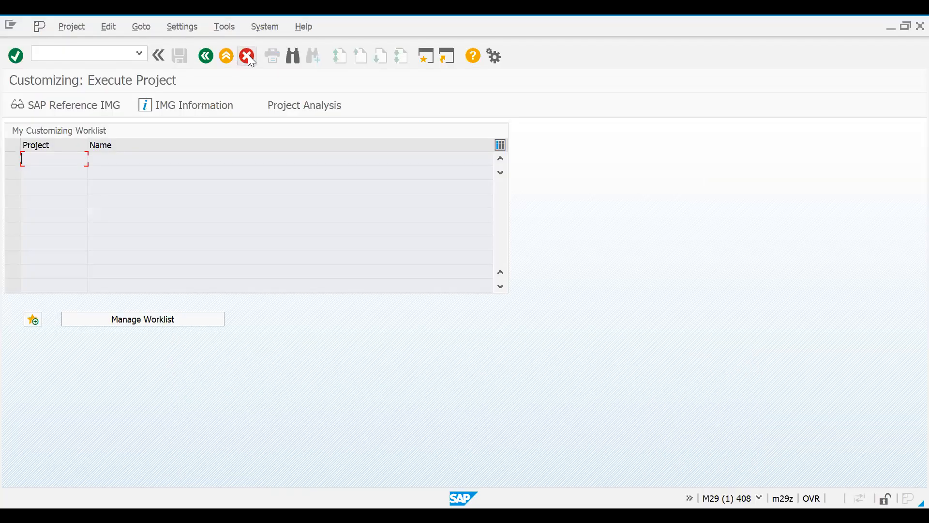
pyautogui.click(248, 56)
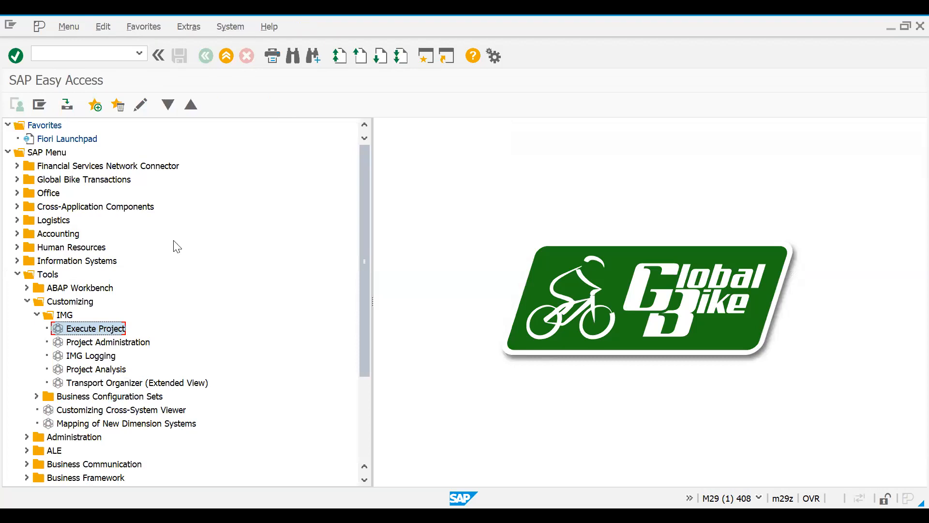
# Collapse the IMG, Customizing, Tools and SAP Menu folders in the SAP Easy Access tree
pyautogui.press('Left')
pyautogui.press('Left')
pyautogui.press('Left')
pyautogui.press('Left')
pyautogui.press('Left')
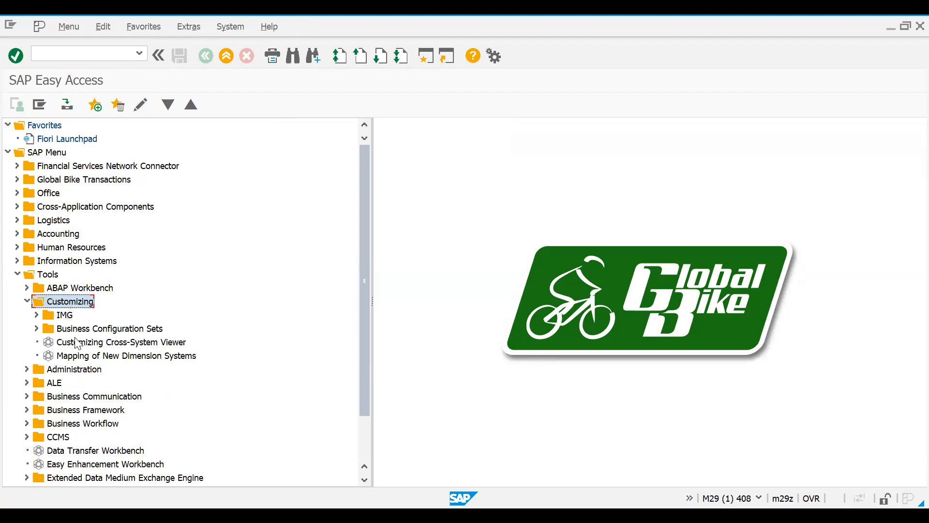
pyautogui.press('Left')
pyautogui.press('Left')
pyautogui.press('Left')
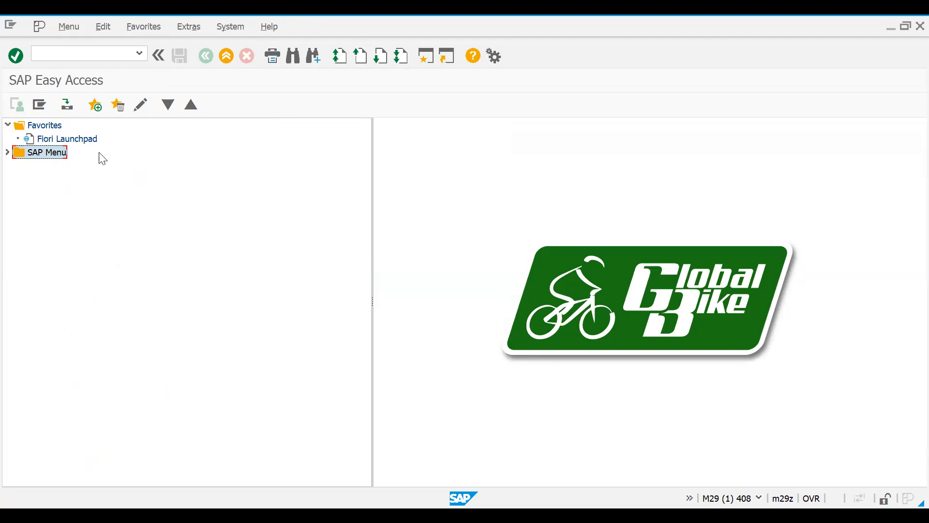
# Expand the SAP Menu folder and move the selection to the Tools folder
pyautogui.click(8, 153)
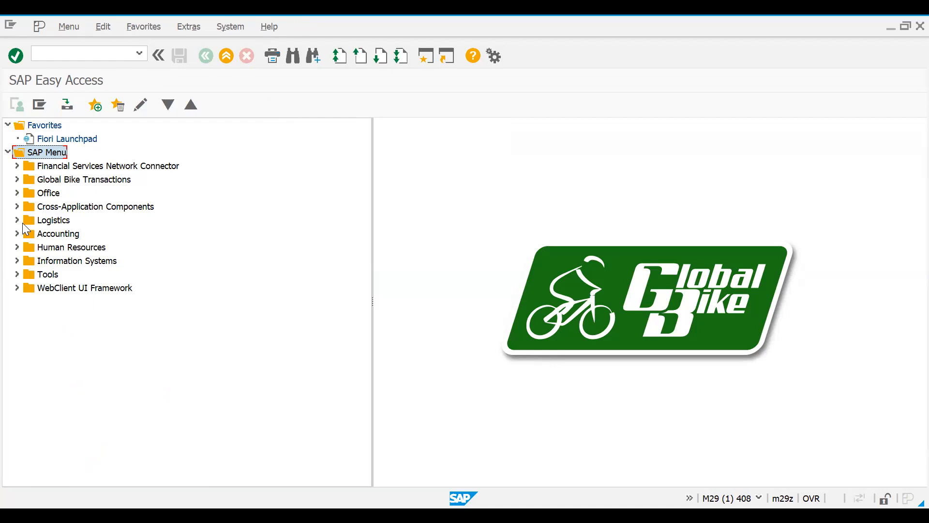
pyautogui.press('Down')
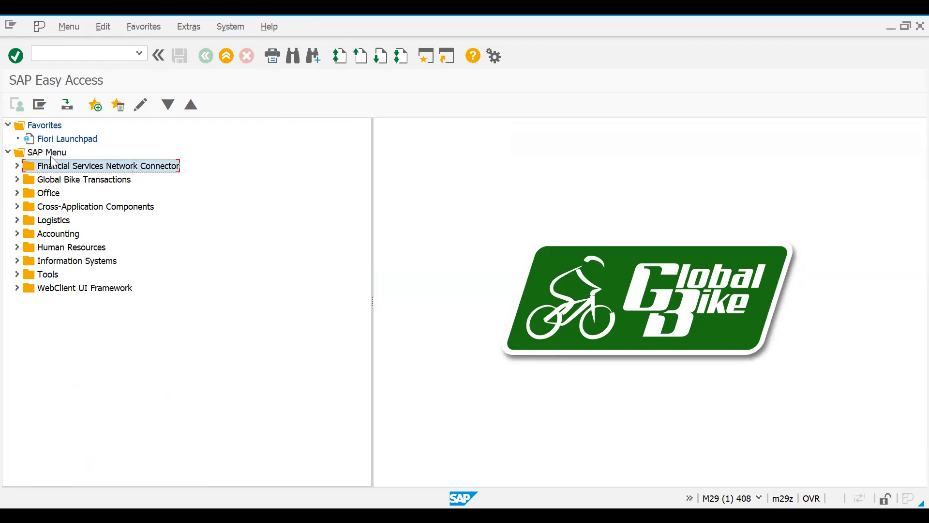
pyautogui.press('Down')
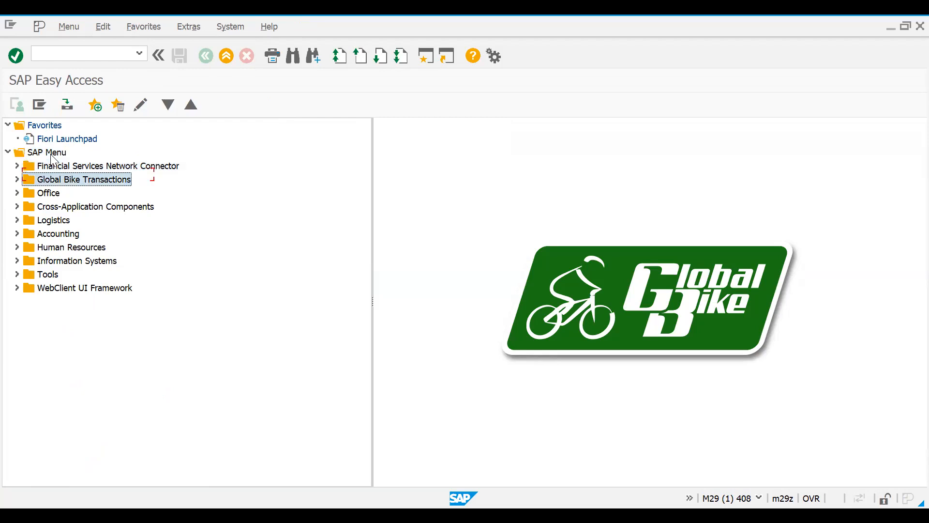
pyautogui.press('Down')
pyautogui.press('Down')
pyautogui.press('Down')
pyautogui.press('Up')
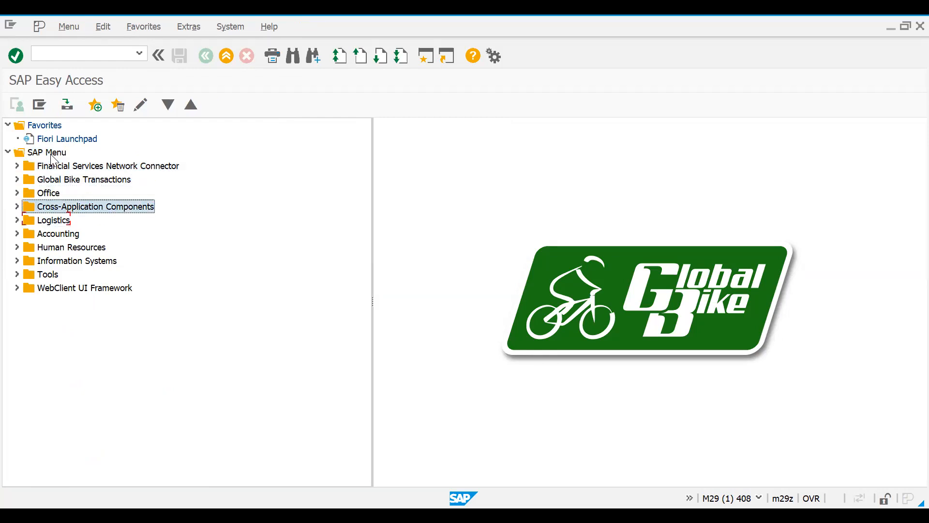
pyautogui.press('Up')
pyautogui.press('Down')
pyautogui.press('Down')
# Expand the Tools, Customizing and IMG folders in the SAP Easy Access tree
pyautogui.press('Down')
pyautogui.press('Down')
pyautogui.press('Down')
pyautogui.press('Down')
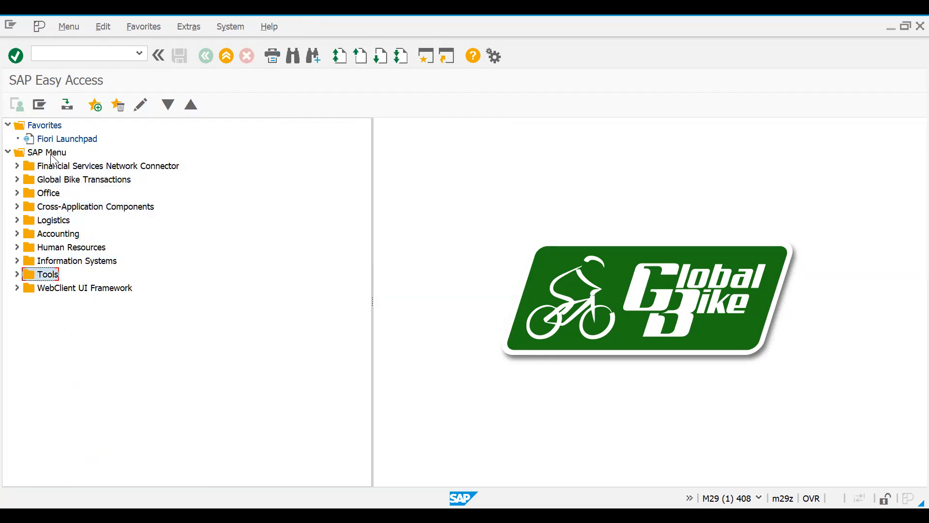
pyautogui.press('Right')
pyautogui.press('Down')
pyautogui.press('Down')
pyautogui.press('Down')
pyautogui.press('Up')
pyautogui.press('Right')
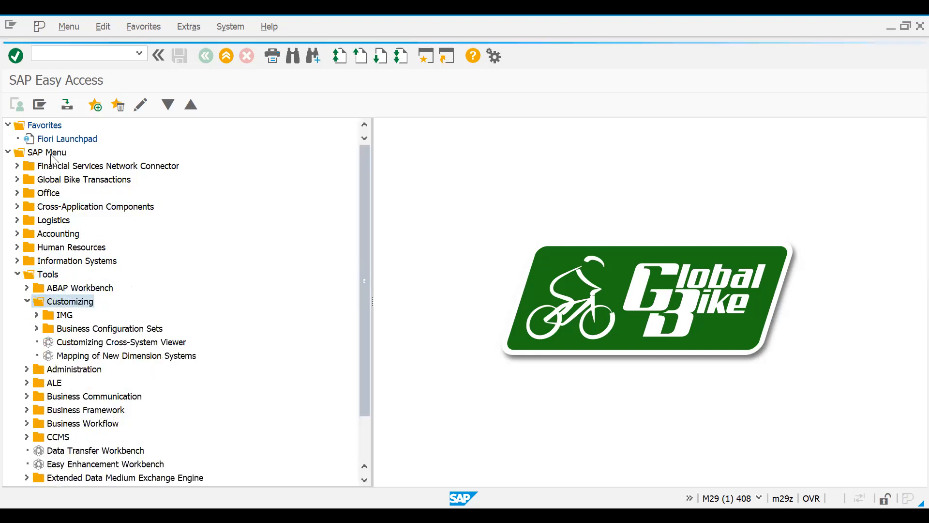
pyautogui.press('Down')
pyautogui.press('Right')
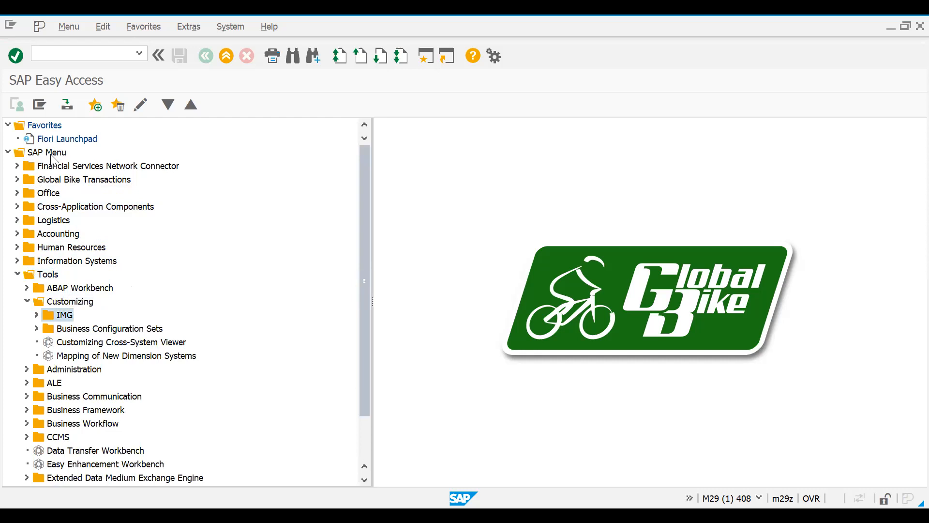
# Run Execute Project from the IMG folder and display the SAP Reference IMG
pyautogui.press('Down')
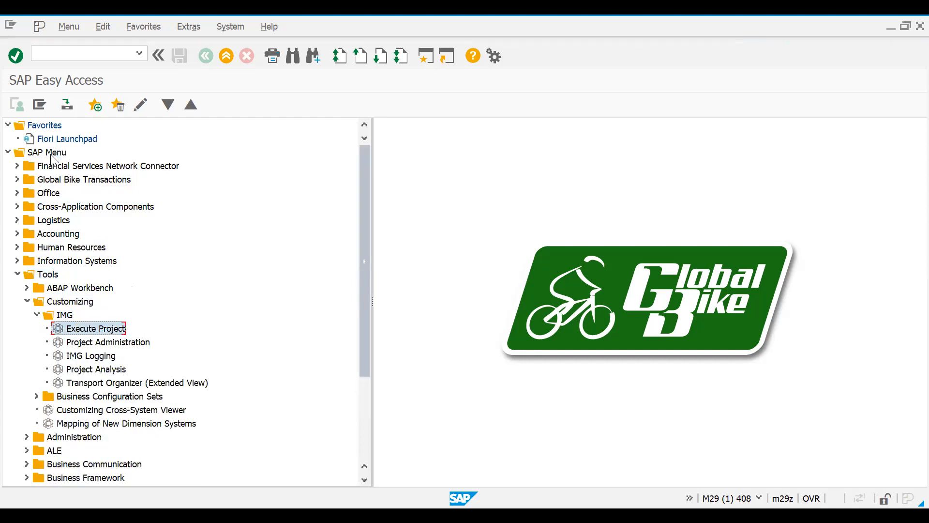
pyautogui.press('Return')
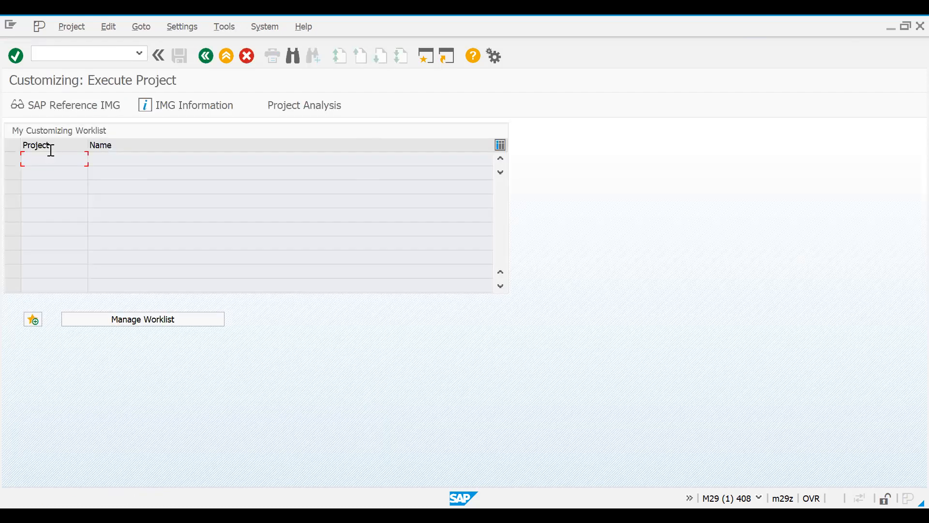
pyautogui.click(65, 105)
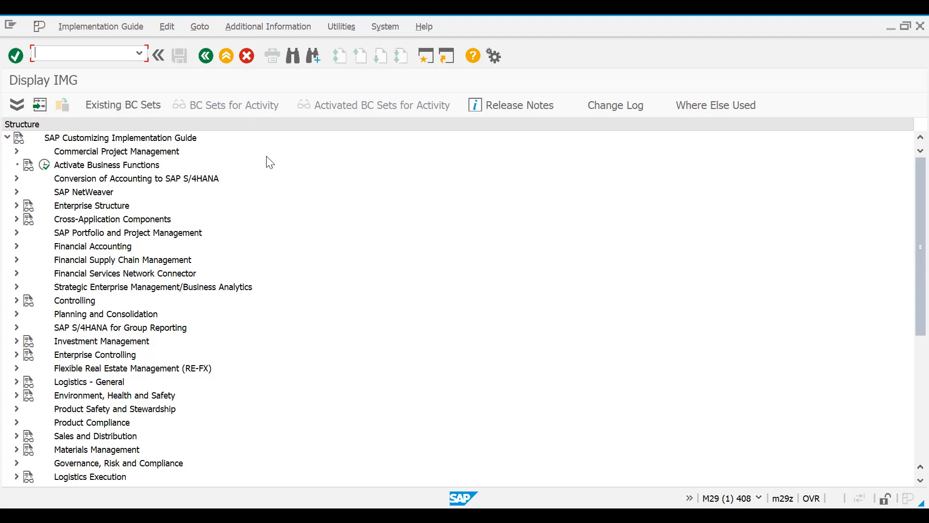
# Leave the Display IMG and Execute Project screens and collapse the SAP Menu folder in SAP Easy Access
pyautogui.click(247, 56)
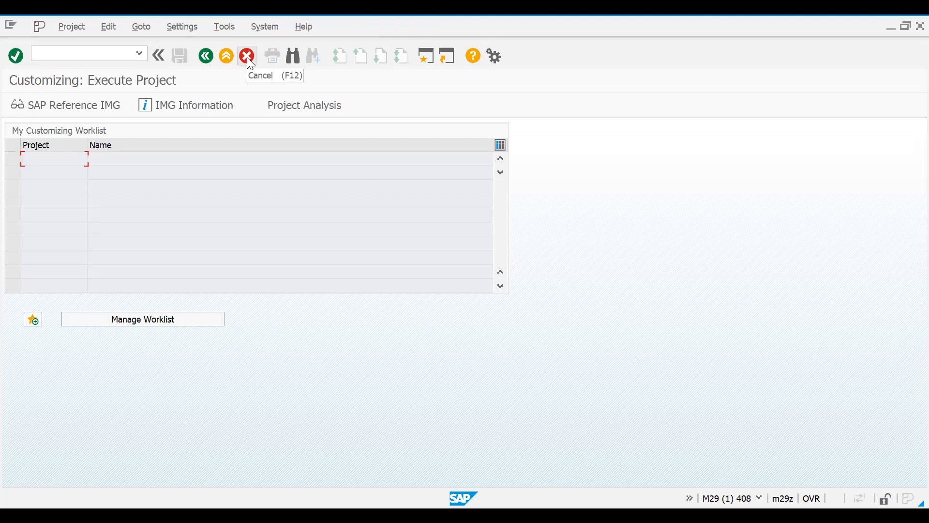
pyautogui.click(247, 57)
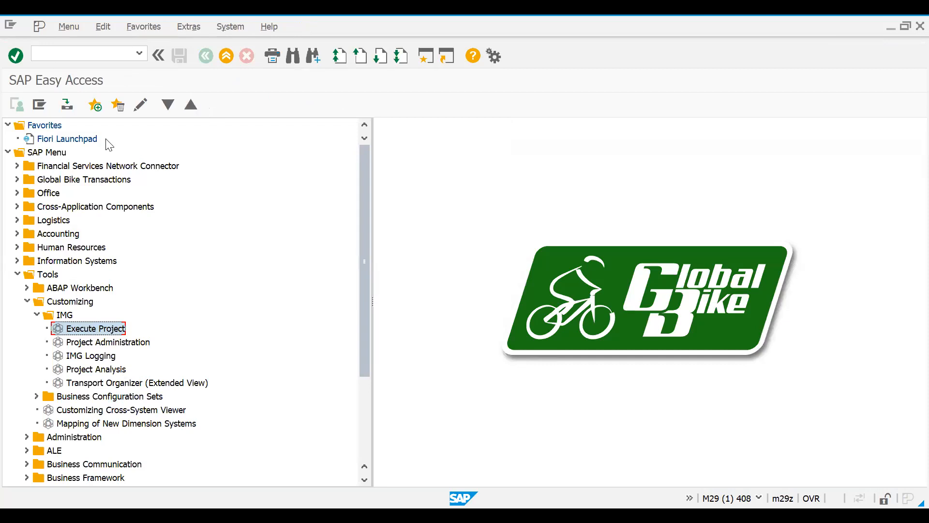
pyautogui.click(8, 152)
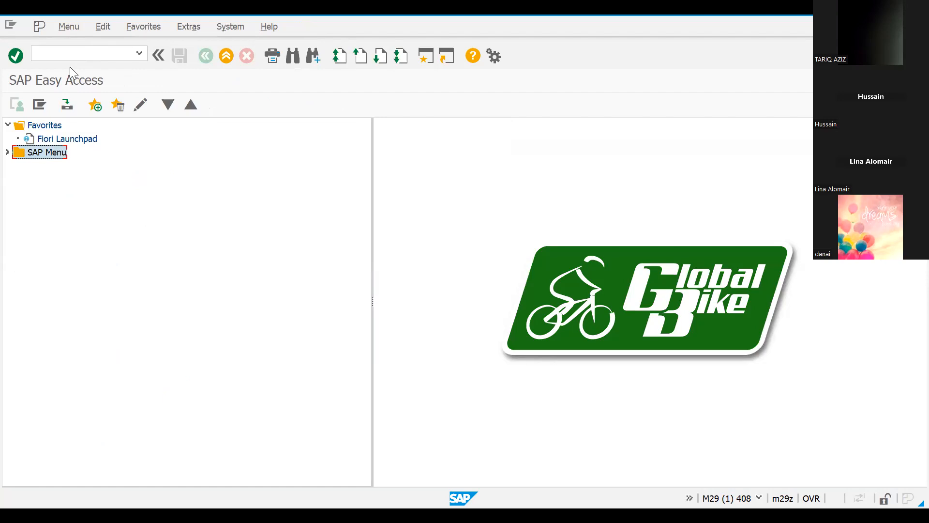
# Shrink the SAP window to half the screen, run transaction SPRO, and display the SAP Reference IMG
pyautogui.press('super+Left')
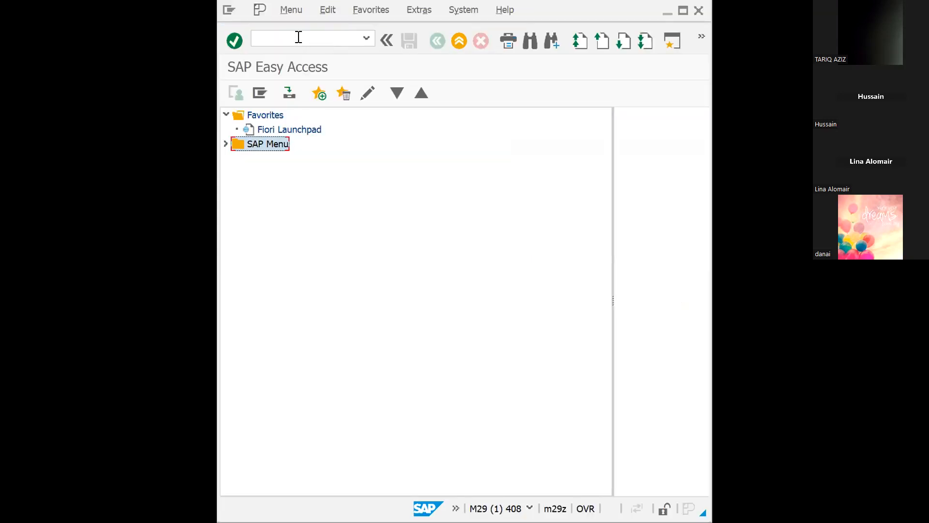
pyautogui.click(298, 37)
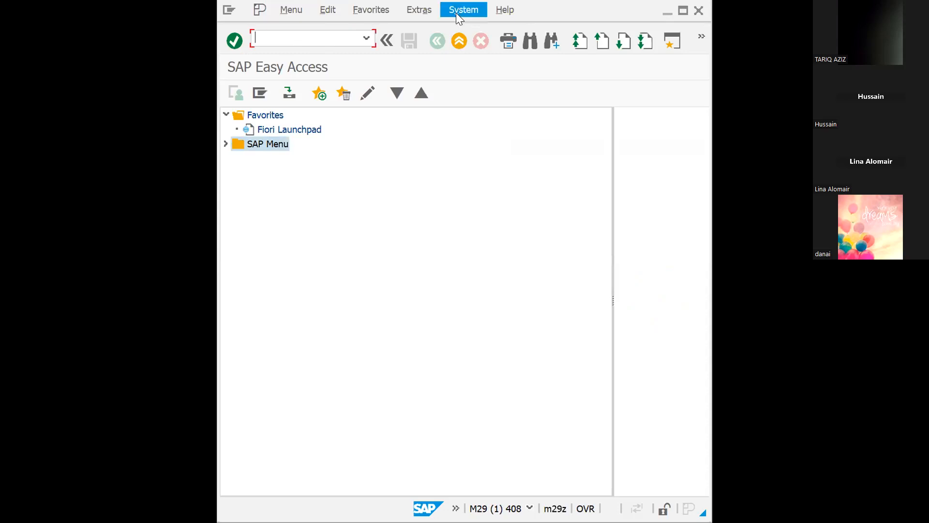
pyautogui.write('SPRO')
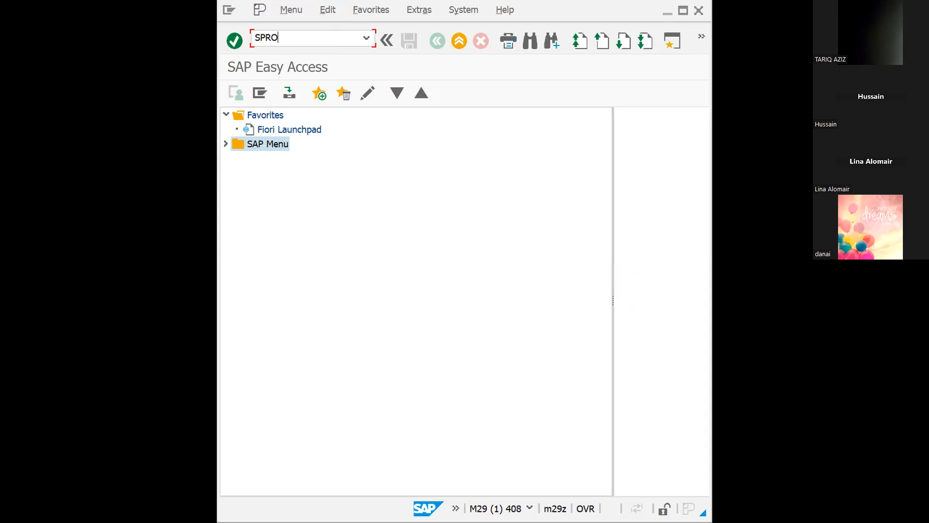
pyautogui.press('Return')
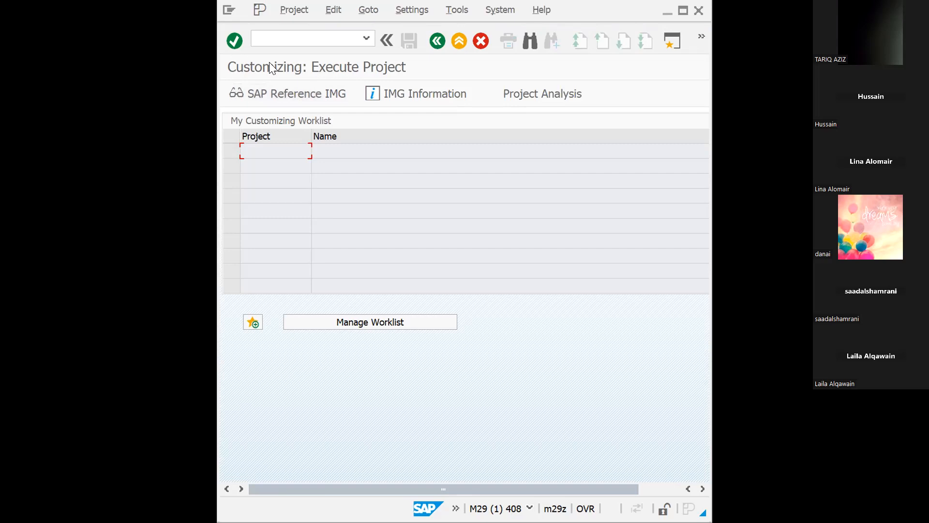
pyautogui.click(290, 93)
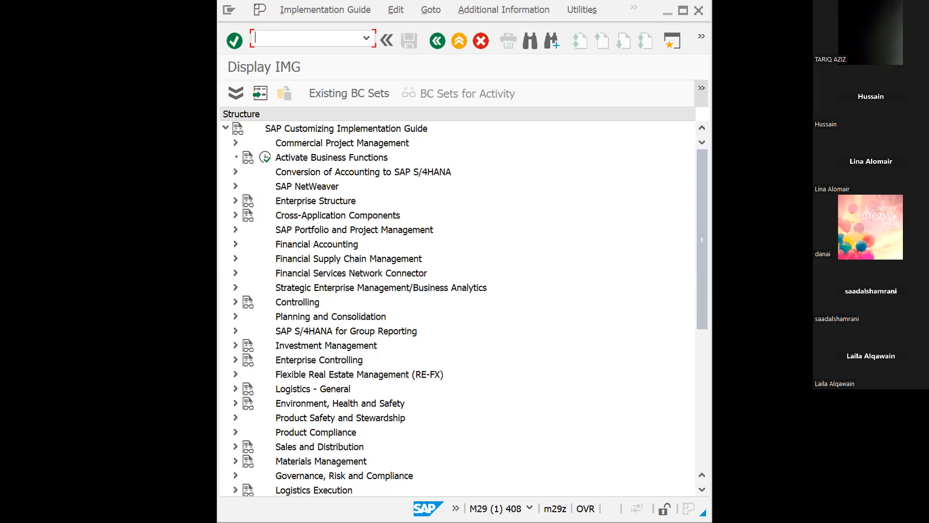
# Switch to the Phase I handbook PDF in the browser and read from Phase I.1 – Enterprise Structure on page 7 through to page 9
pyautogui.hotkey('alt', 'Tab')
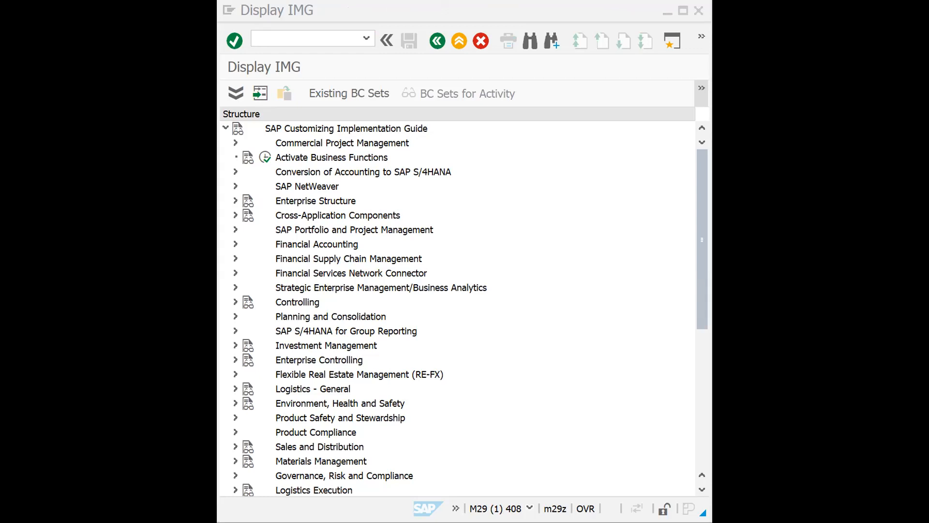
pyautogui.click(414, 140)
pyautogui.click(307, 38)
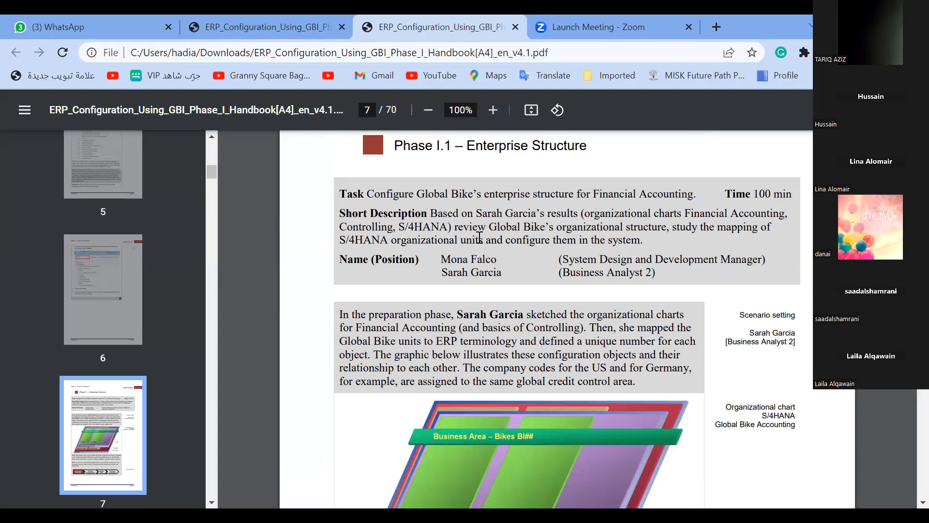
pyautogui.scroll(-3, 781, 268)
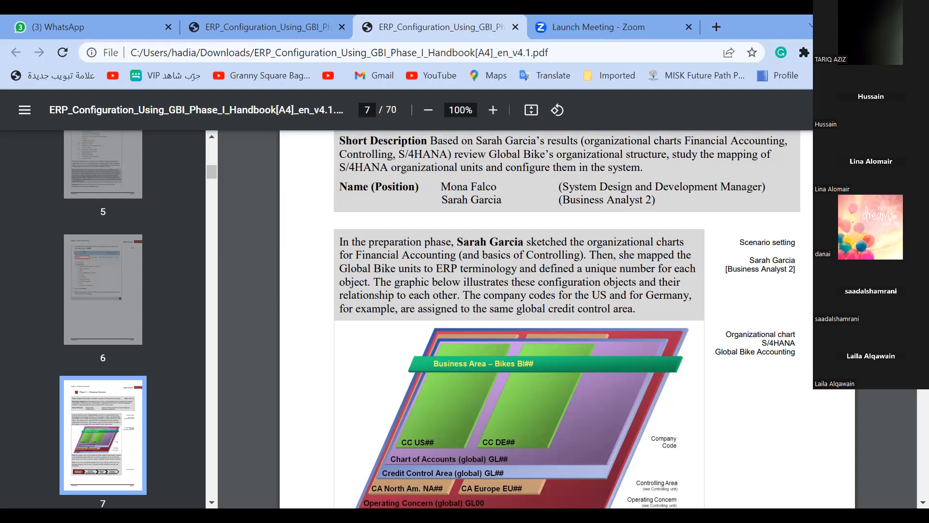
pyautogui.scroll(-1, 567, 320)
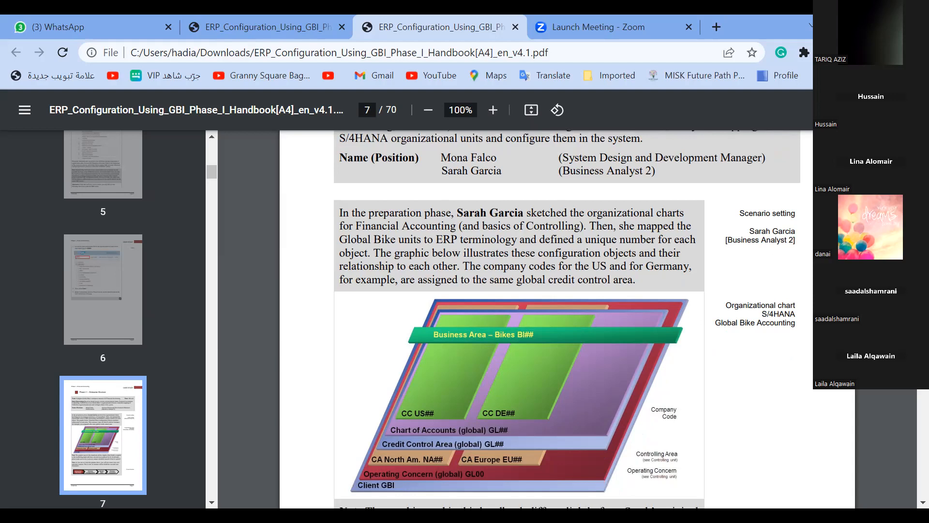
pyautogui.scroll(-1, 458, 472)
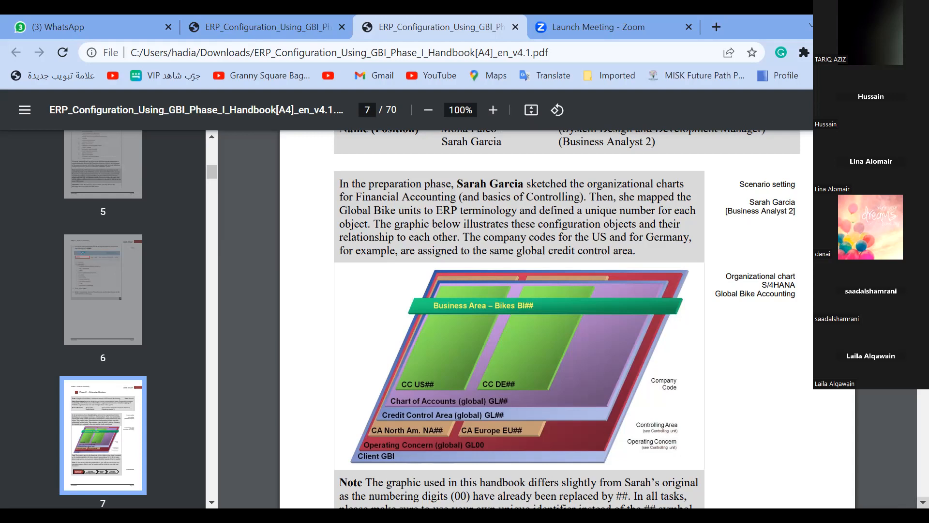
pyautogui.scroll(-5, 518, 319)
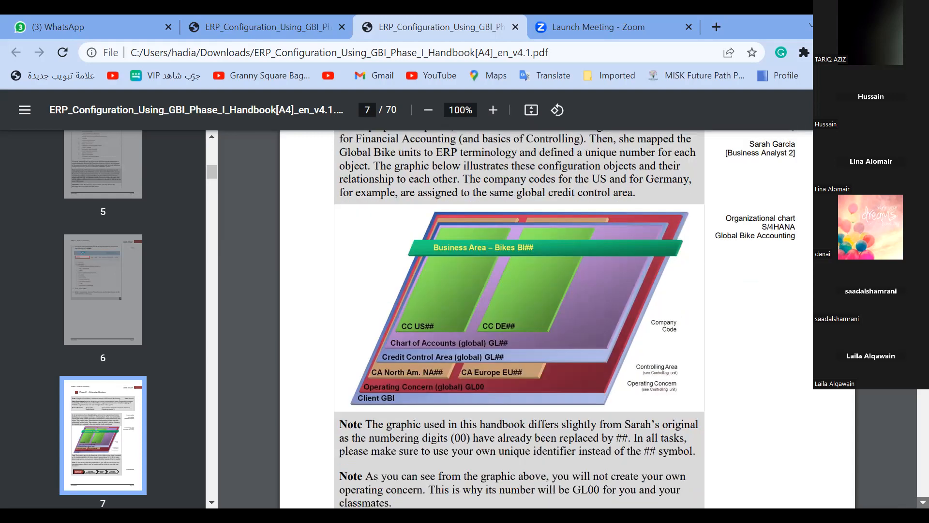
pyautogui.scroll(-8, 563, 497)
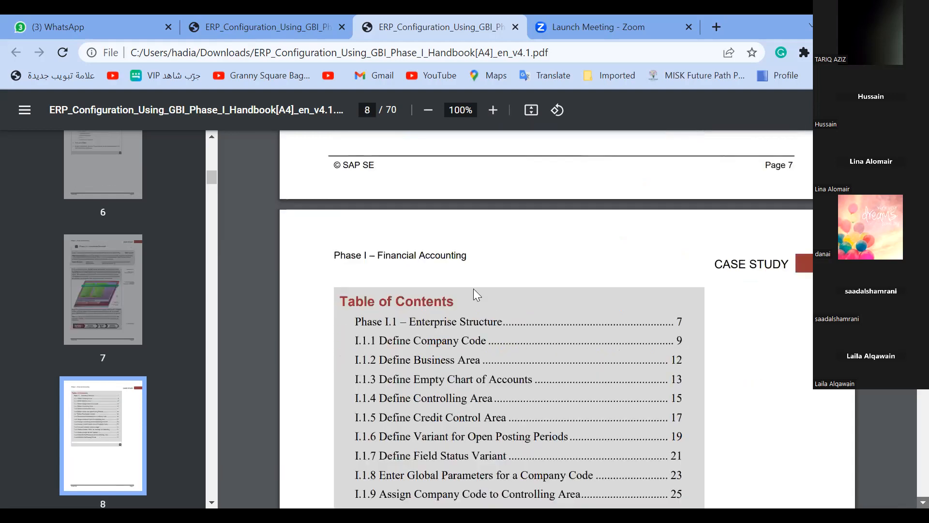
pyautogui.scroll(-13, 473, 289)
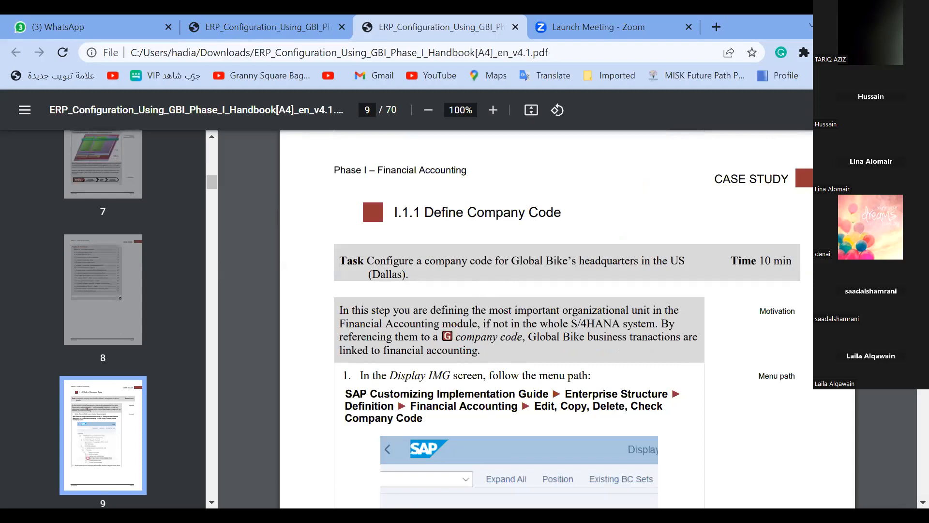
# Go back to page 7 to review the organizational chart and its notes, and examine the table of contents on page 8
pyautogui.scroll(5, 567, 319)
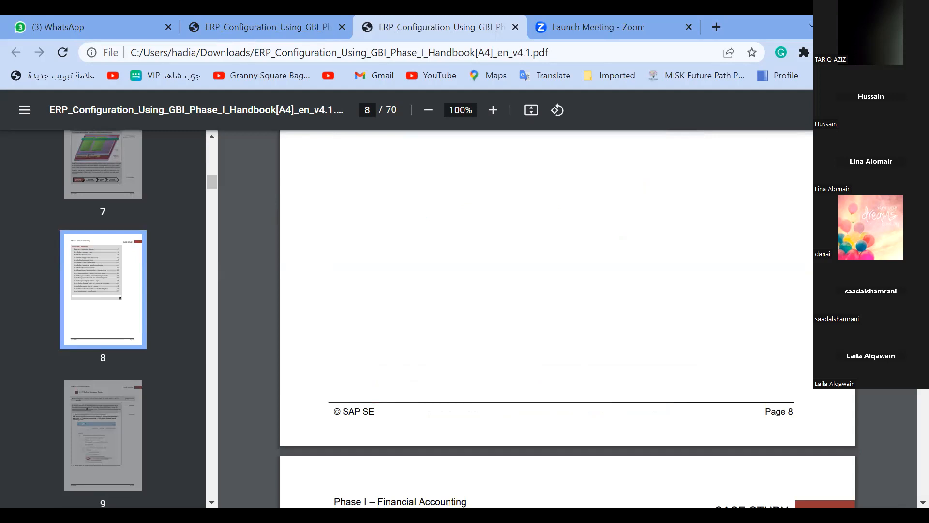
pyautogui.scroll(10, 567, 319)
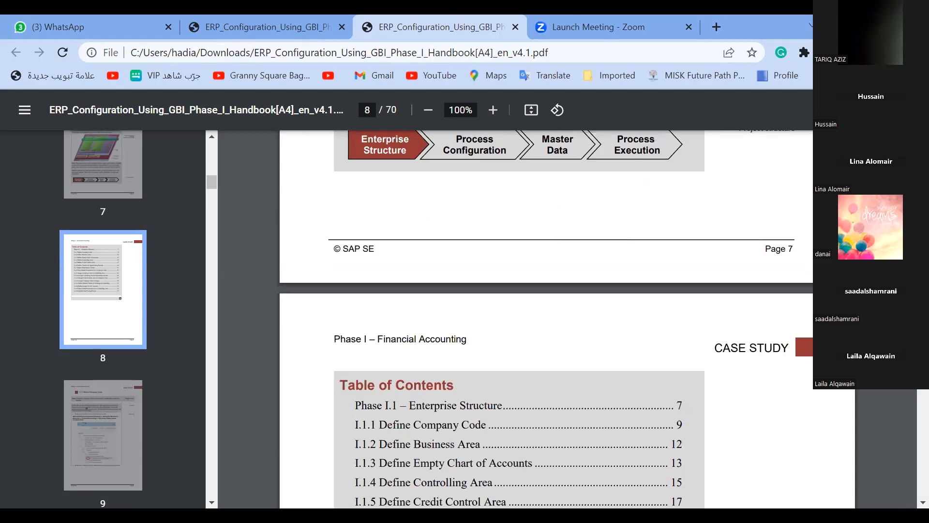
pyautogui.scroll(5, 567, 320)
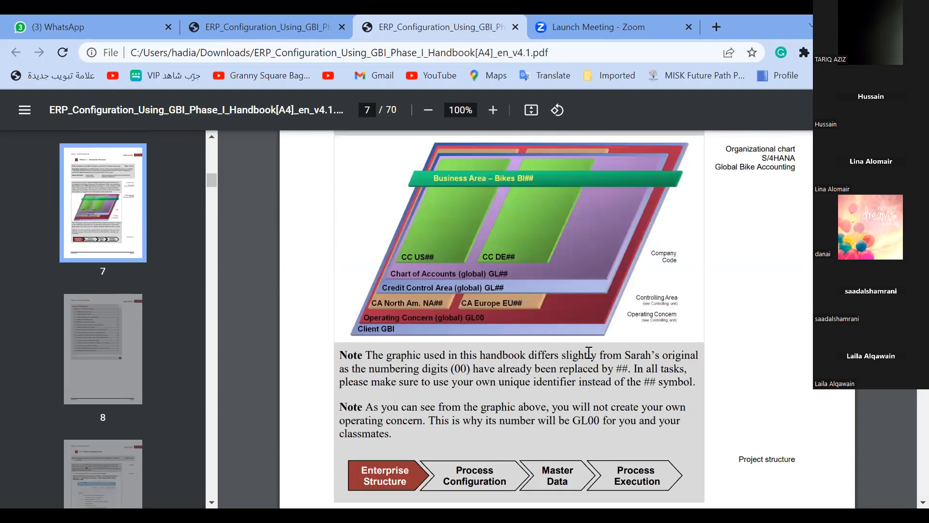
pyautogui.scroll(5, 510, 376)
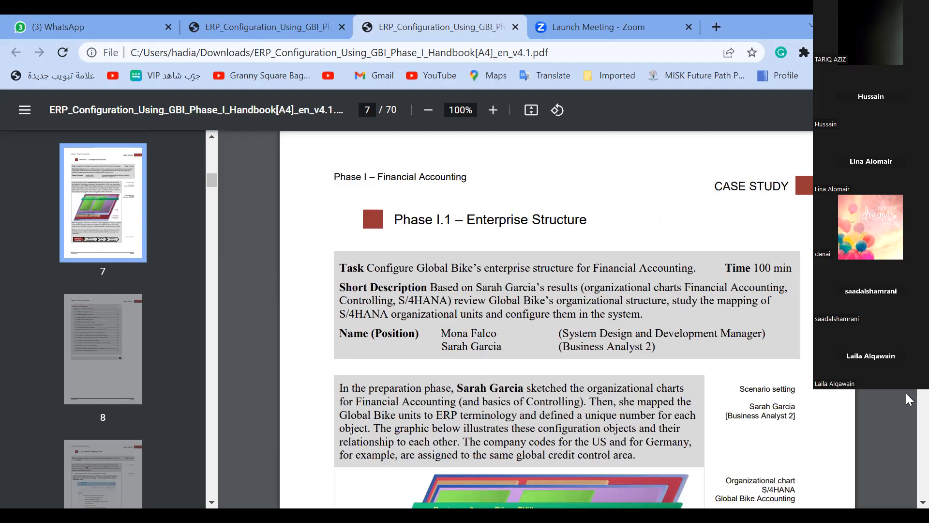
pyautogui.scroll(-4, 906, 395)
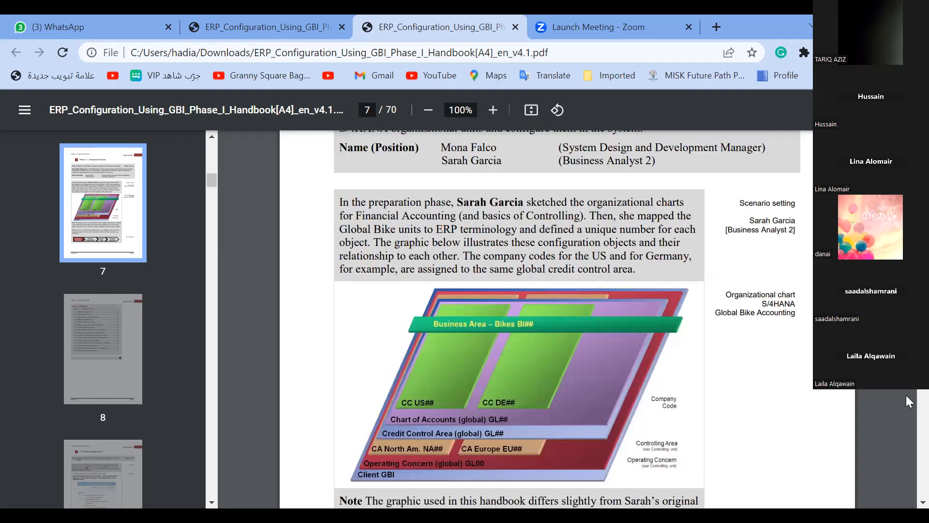
pyautogui.scroll(-10, 906, 395)
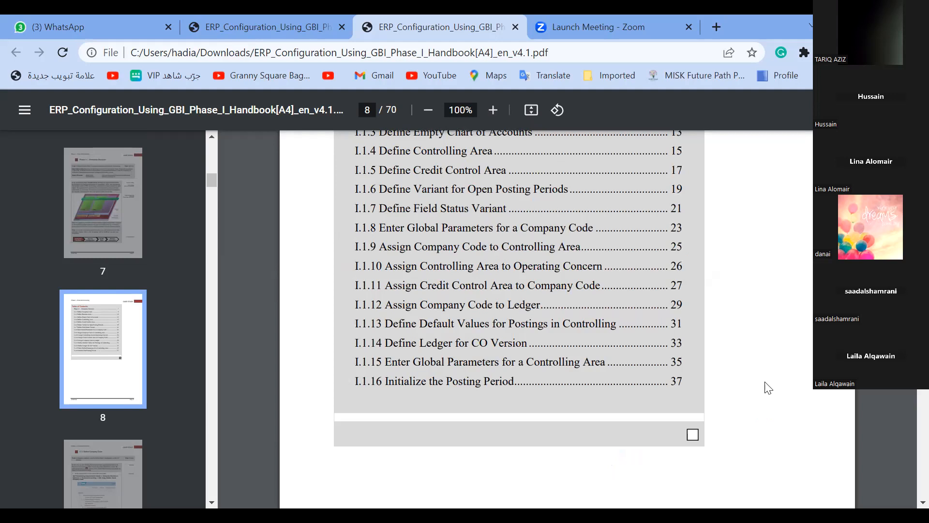
pyautogui.scroll(7, 768, 387)
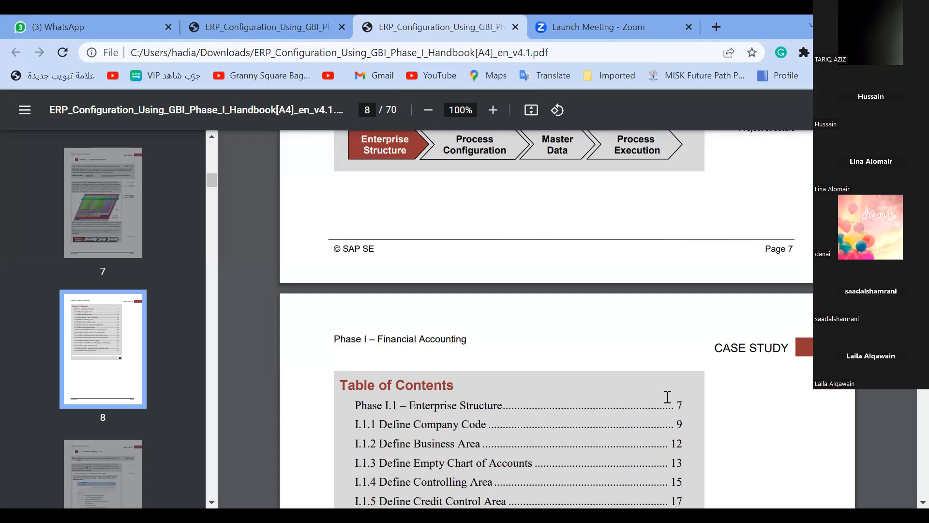
# Go to handbook section I.1.1 Define Company Code, hide the page thumbnails, and bring the Display IMG menu path into view
pyautogui.click(502, 421)
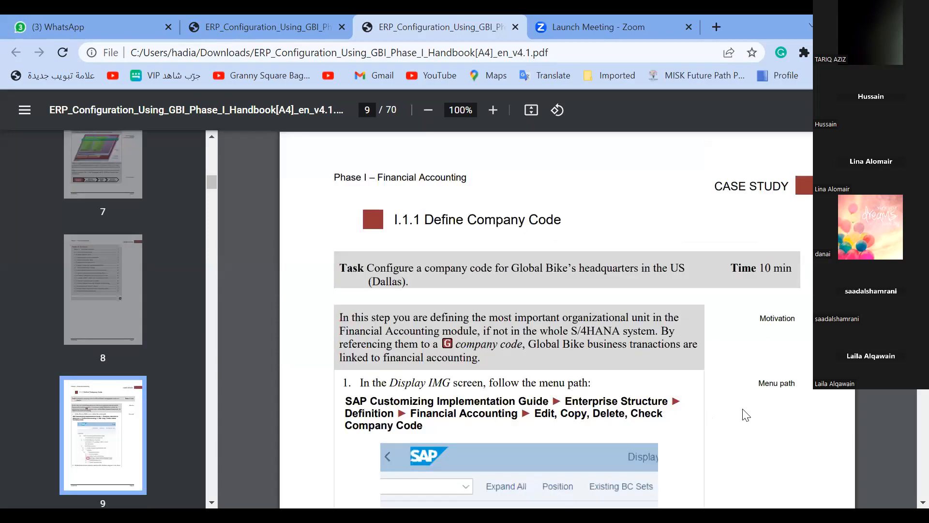
pyautogui.scroll(-2, 746, 414)
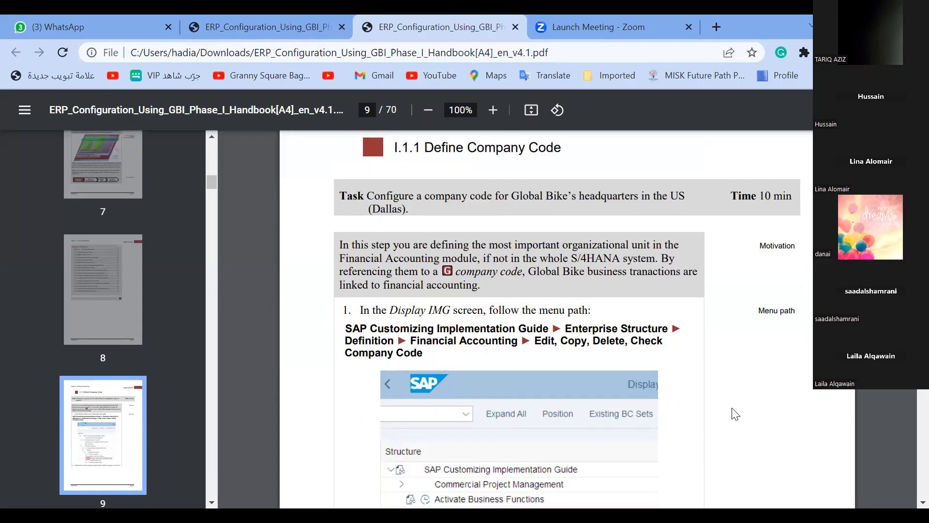
pyautogui.scroll(2, 736, 414)
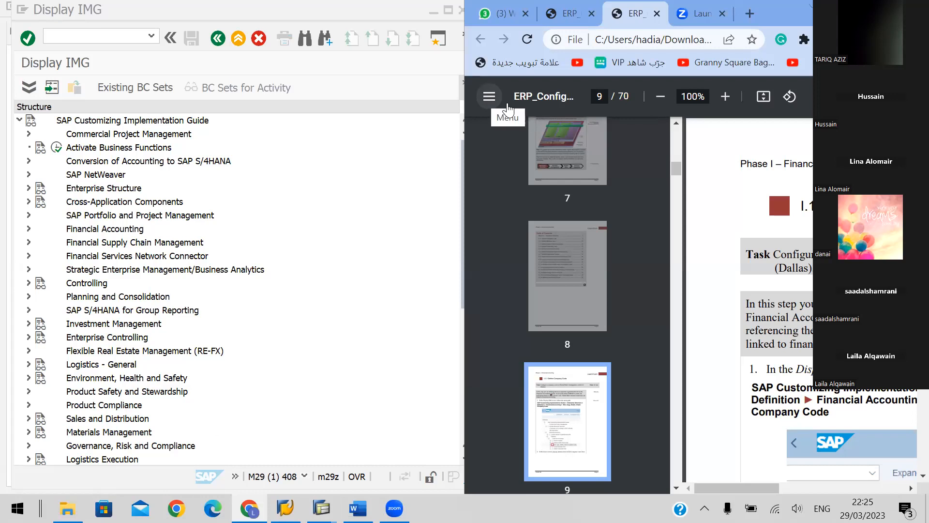
pyautogui.click(489, 97)
pyautogui.scroll(-3, 668, 300)
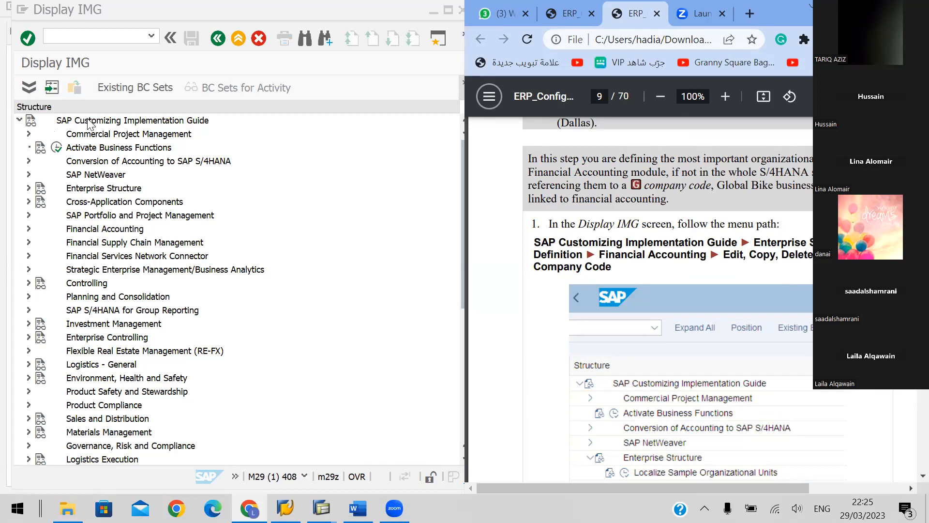
# In Display IMG, expand the Enterprise Structure node under SAP Customizing Implementation Guide
pyautogui.click(61, 124)
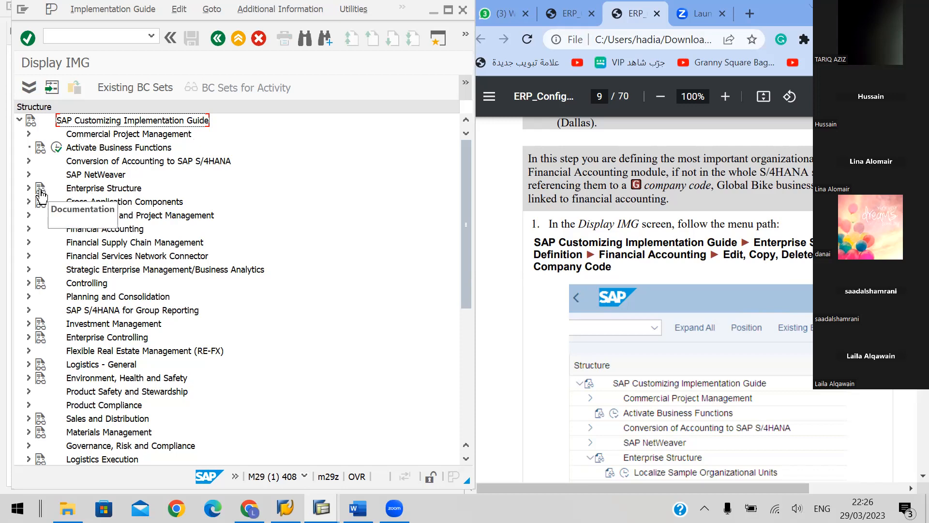
pyautogui.click(82, 191)
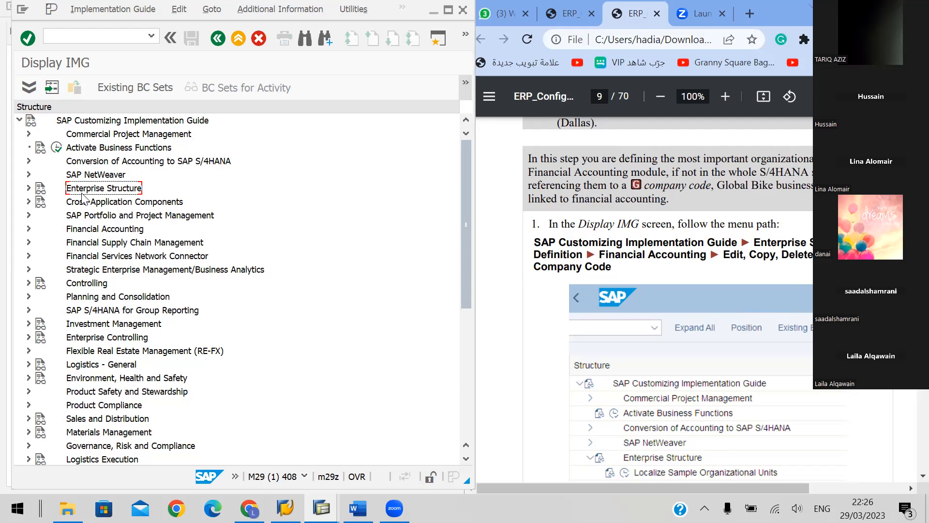
pyautogui.click(28, 188)
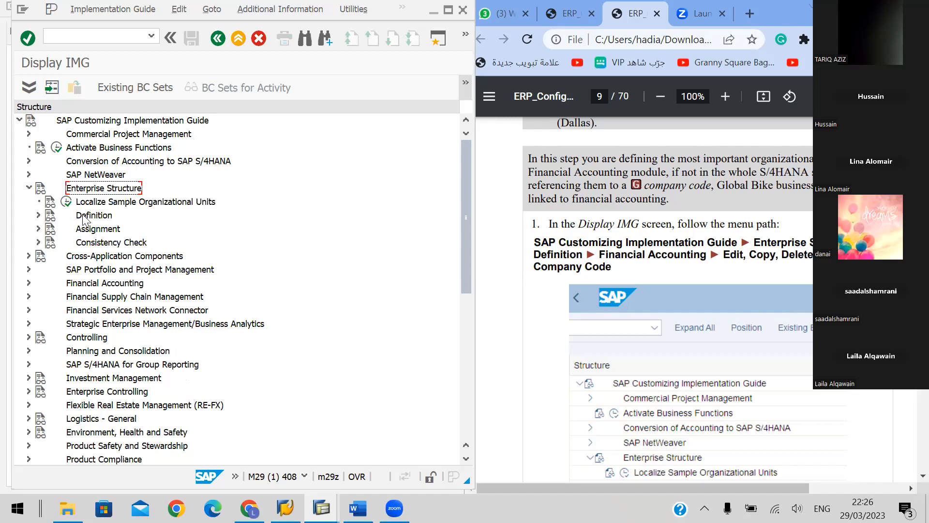
# Under Enterprise Structure, expand Definition and Financial Accounting, and execute the Edit, Copy, Delete, Check Company Code activity
pyautogui.click(38, 215)
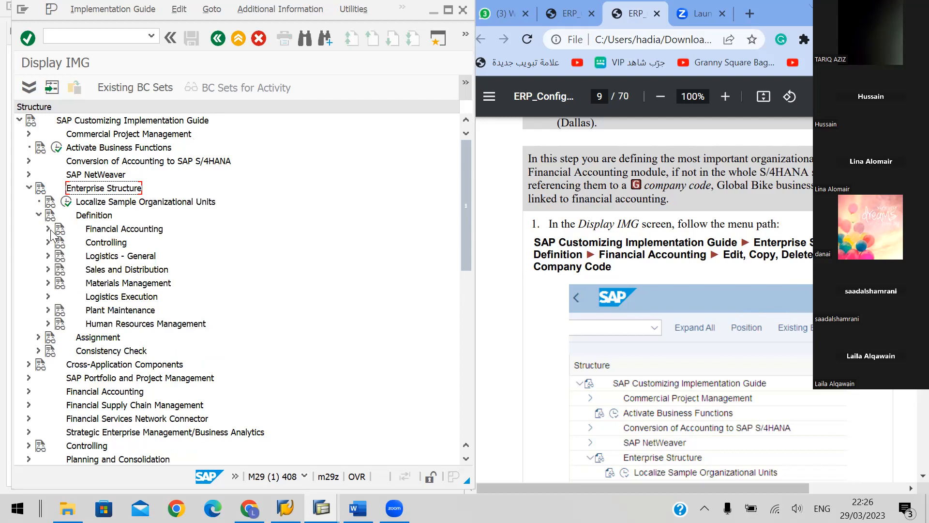
pyautogui.click(48, 228)
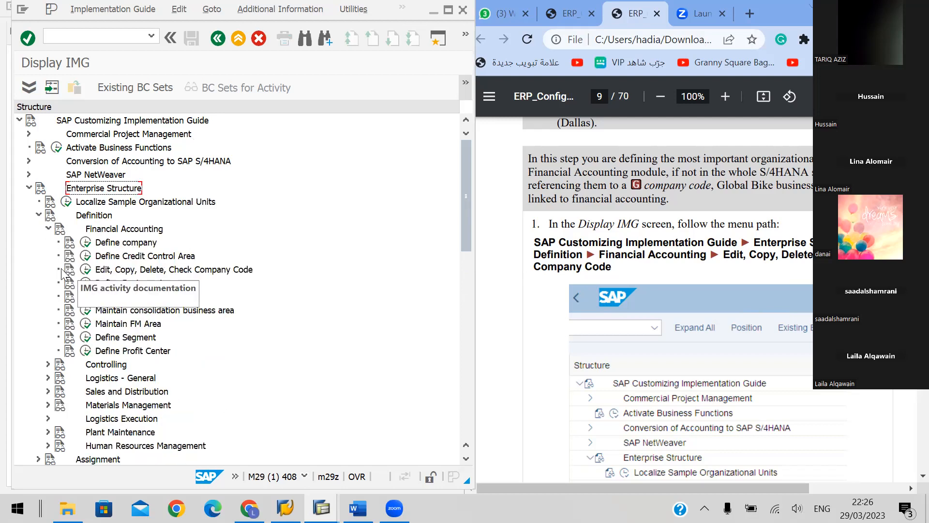
pyautogui.click(107, 274)
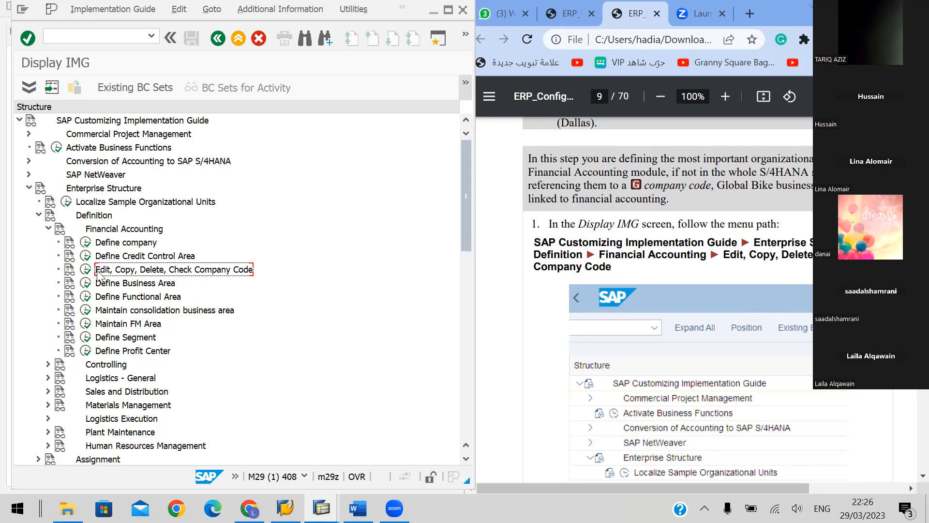
pyautogui.click(82, 272)
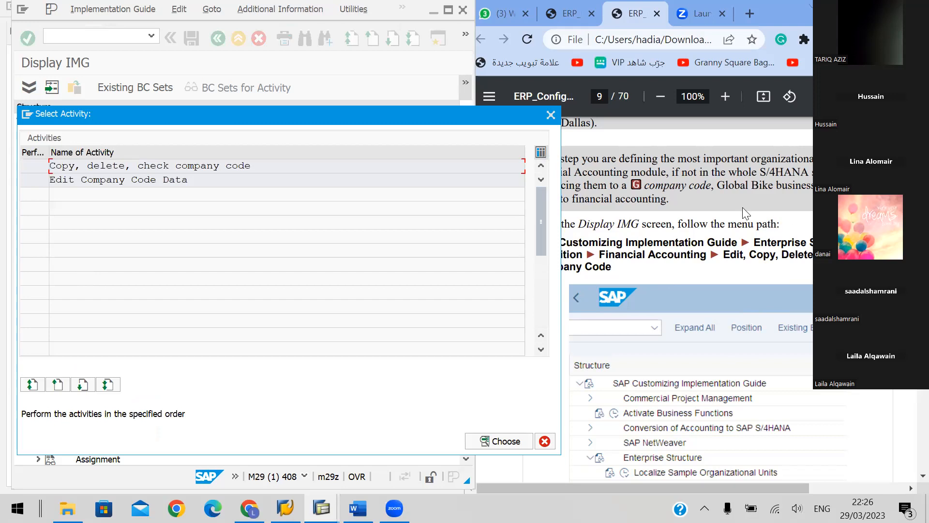
# Read the handbook instructions on pages 9 and 10 for the Select Activity choice, New Entries, and the company code data table
pyautogui.click(624, 213)
pyautogui.scroll(-5, 677, 220)
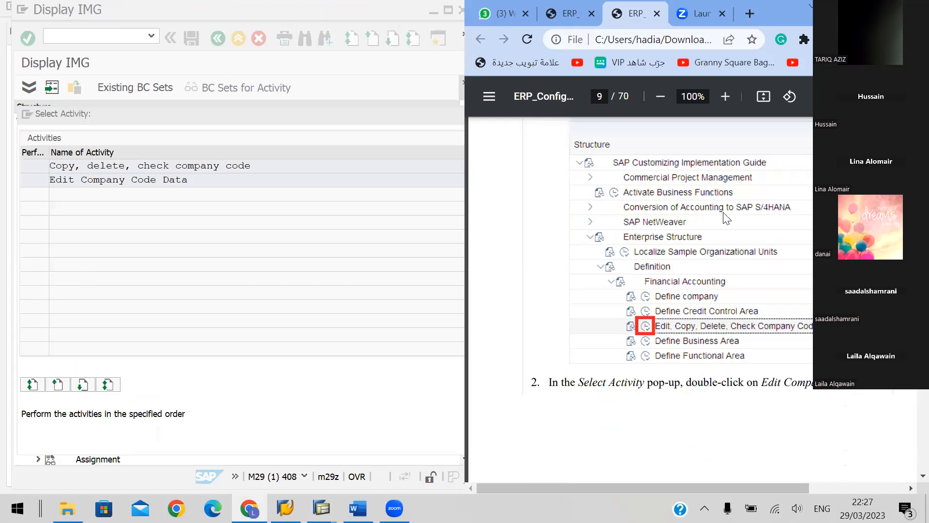
pyautogui.scroll(-6, 716, 215)
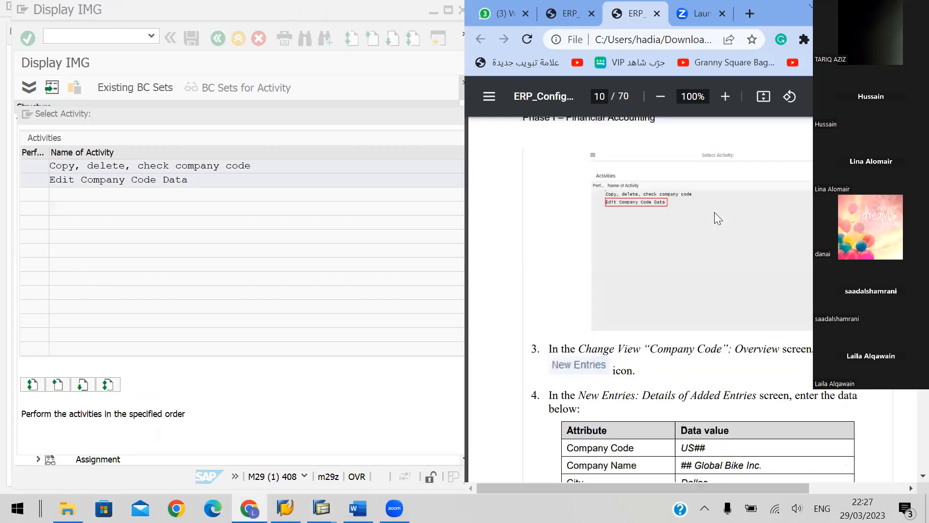
pyautogui.scroll(-3, 769, 211)
pyautogui.scroll(1, 772, 209)
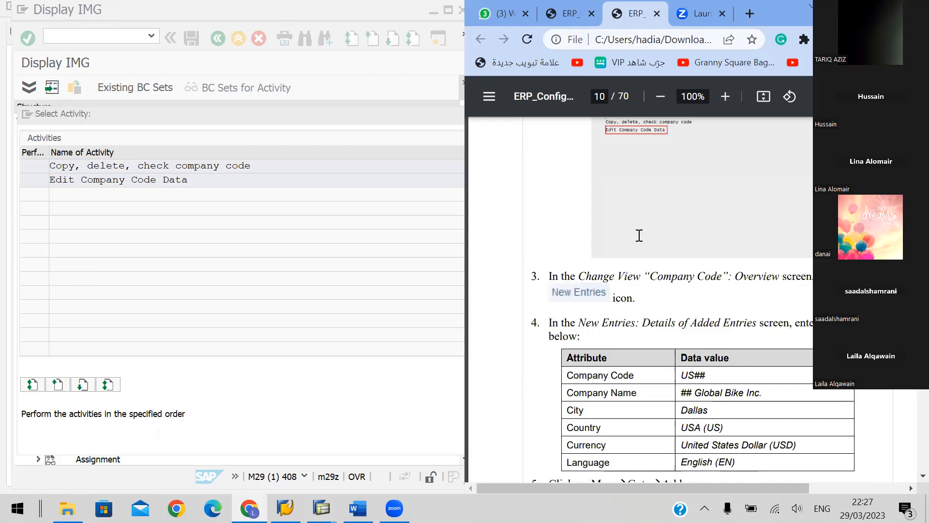
pyautogui.scroll(-1, 581, 213)
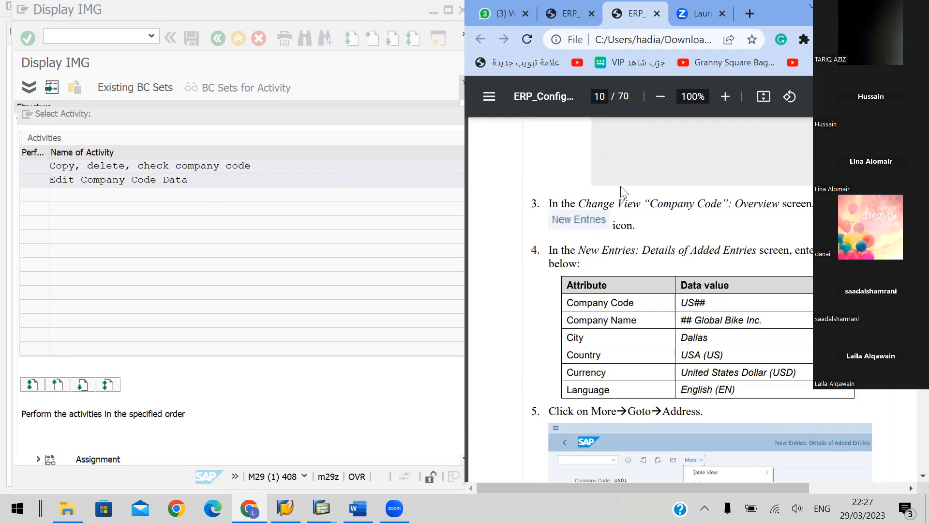
pyautogui.scroll(1, 621, 190)
pyautogui.scroll(1, 637, 136)
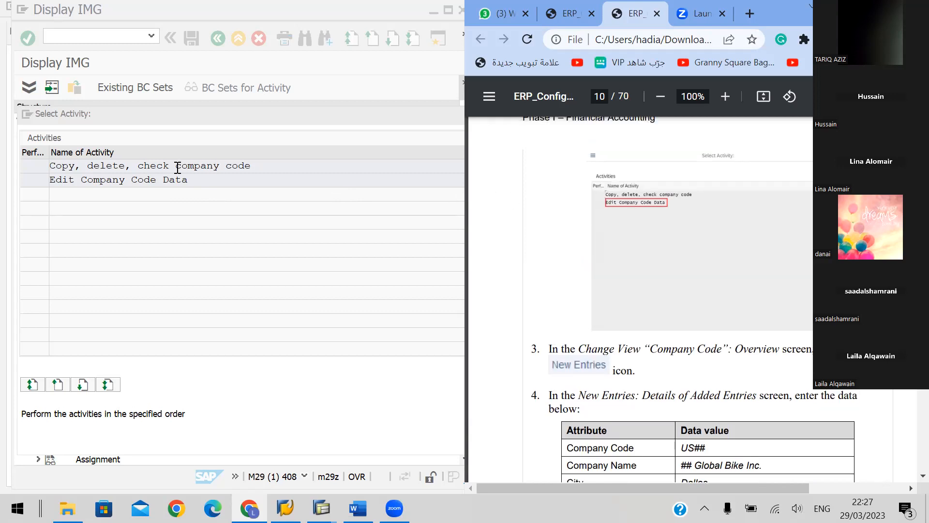
# Open the Edit Company Code Data activity and examine the existing company codes through to the end of the list
pyautogui.click(139, 181)
pyautogui.doubleClick(139, 180)
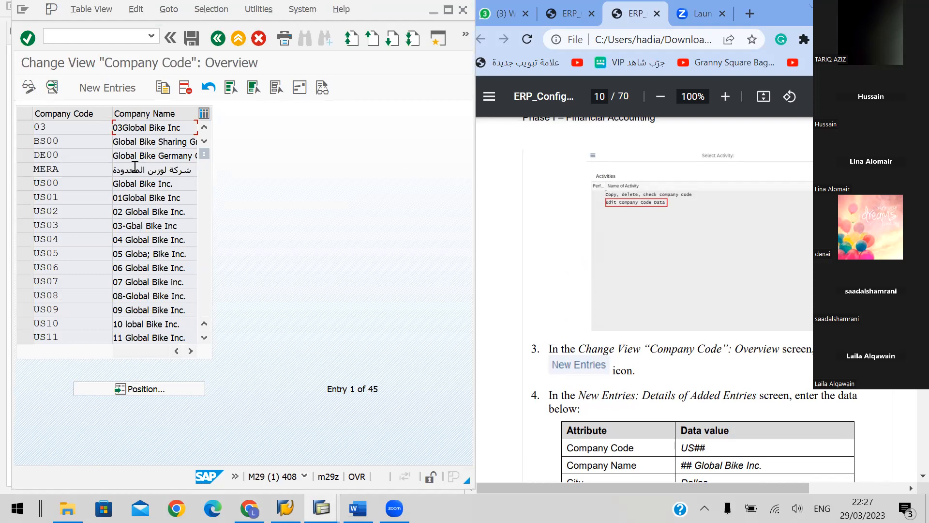
pyautogui.scroll(-1, 134, 166)
pyautogui.scroll(1, 135, 166)
pyautogui.scroll(-1, 135, 166)
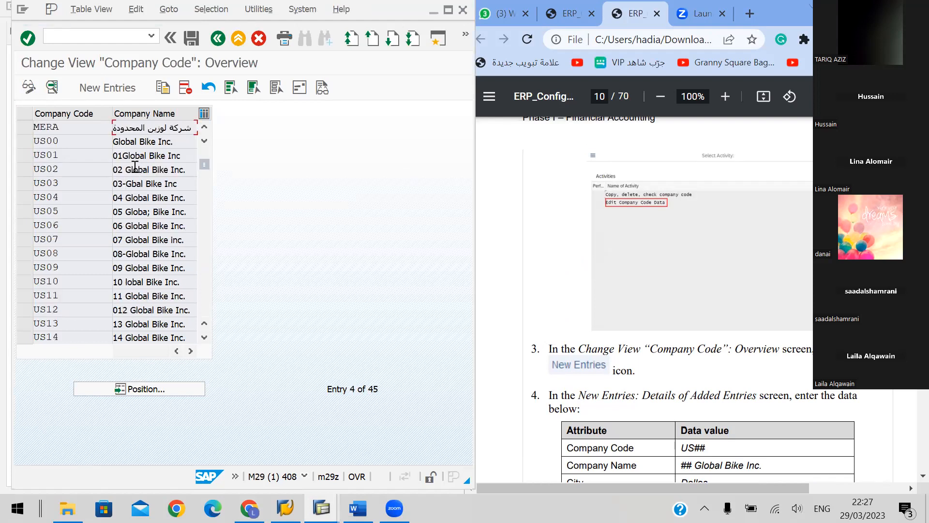
pyautogui.scroll(-11, 148, 239)
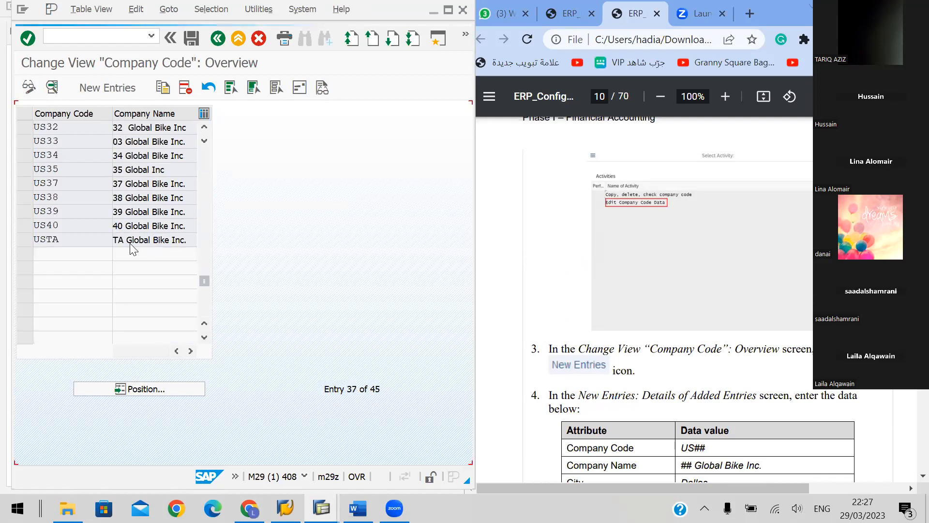
pyautogui.scroll(-1, 140, 246)
pyautogui.scroll(1, 139, 238)
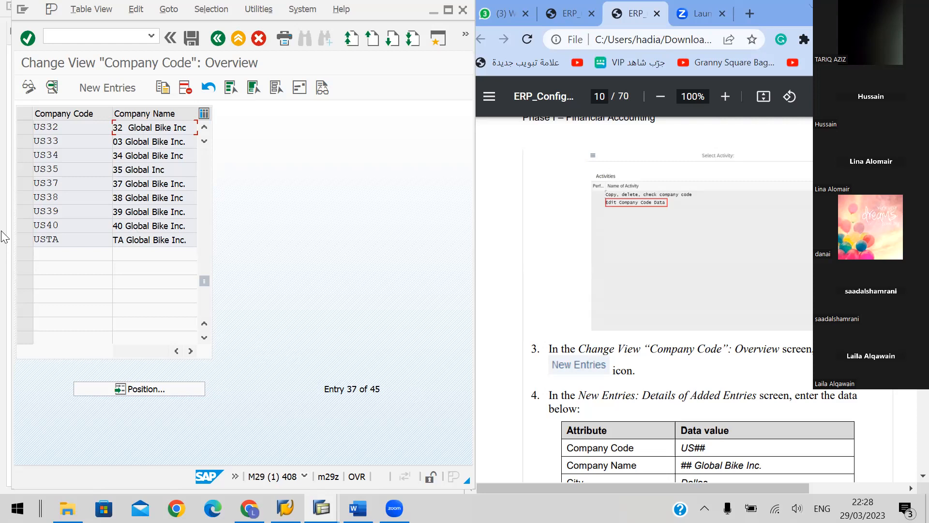
# Start a new company code entry with company code US48 and company name "48 Global Bike Inc."
pyautogui.click(100, 87)
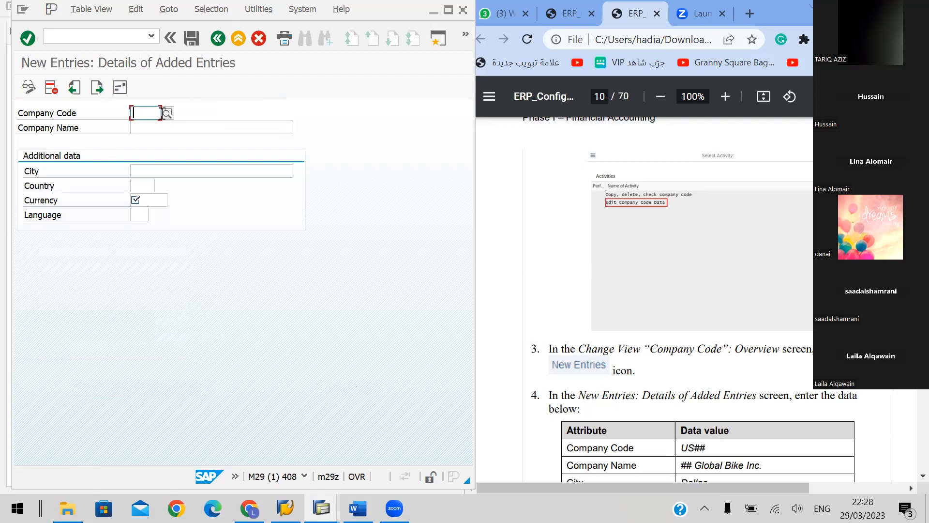
pyautogui.write('US')
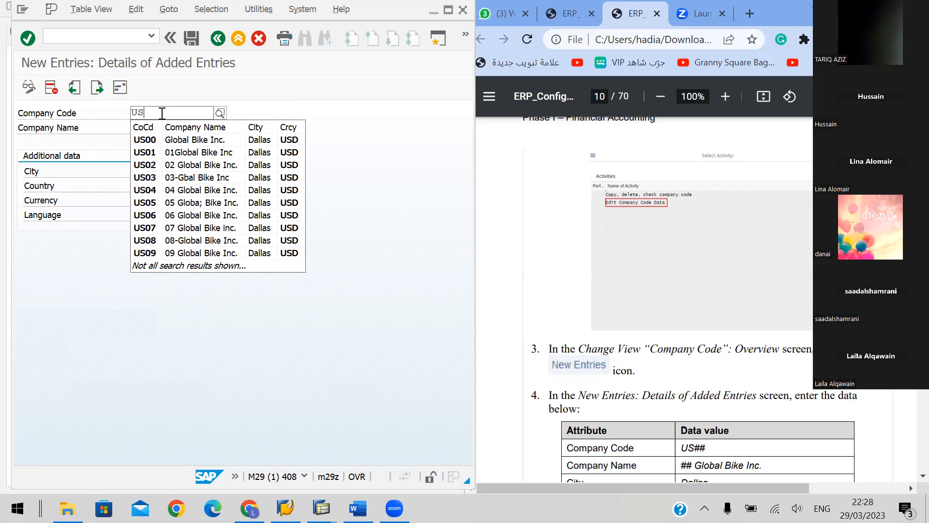
pyautogui.write('48')
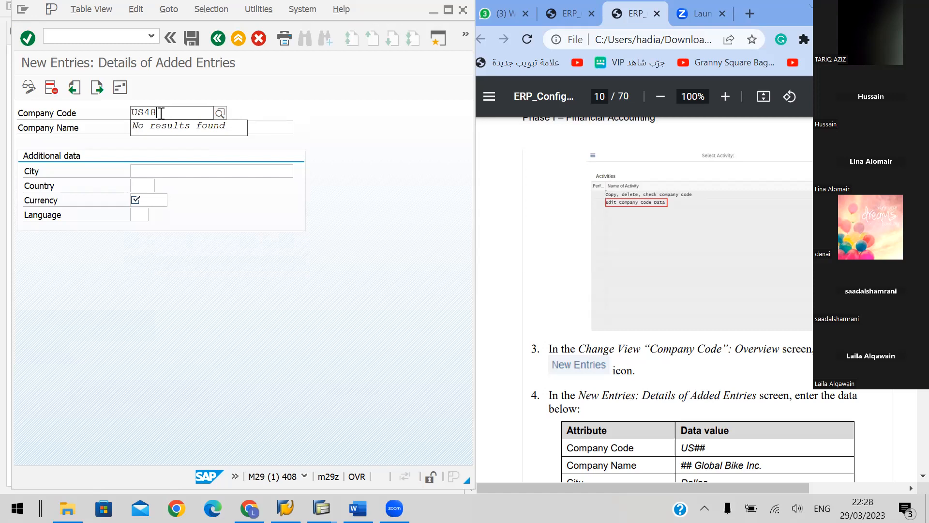
pyautogui.click(273, 128)
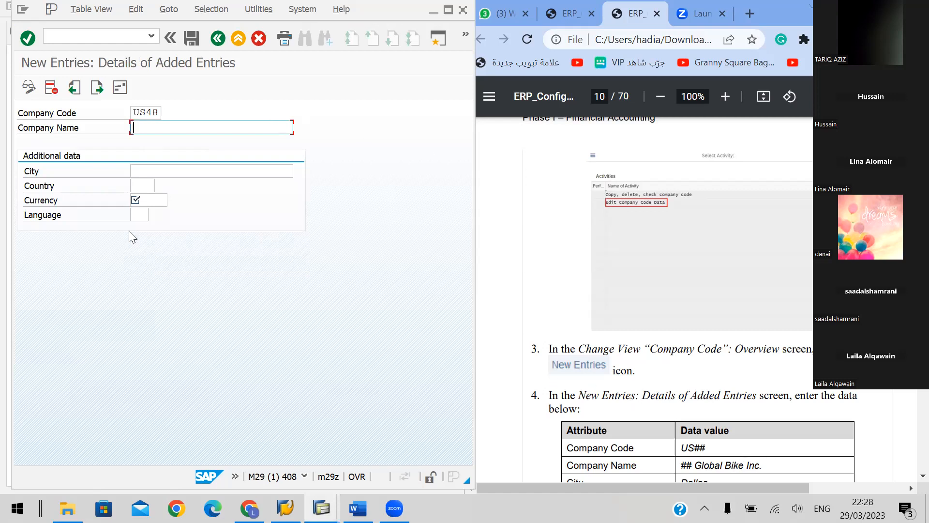
pyautogui.write('48')
pyautogui.moveTo(763, 471); pyautogui.dragTo(701, 469)
pyautogui.hotkey('ctrl', 'c')
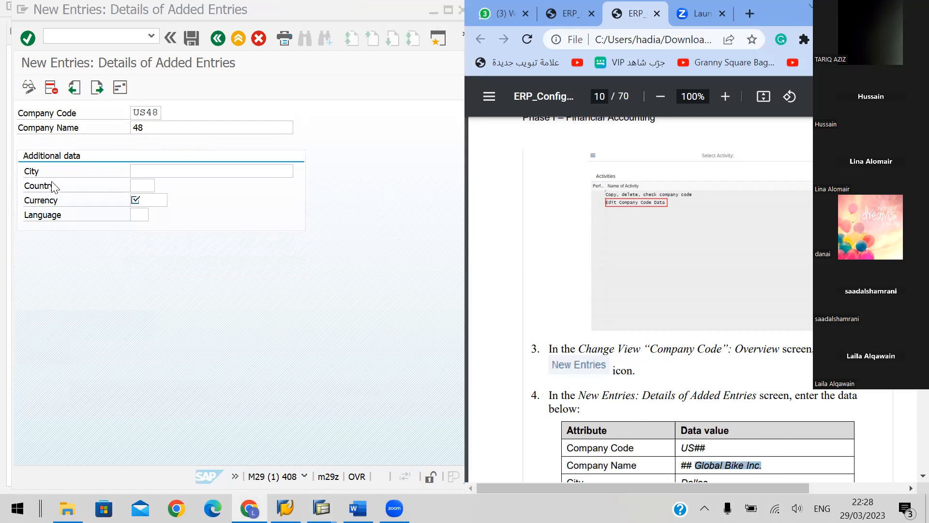
pyautogui.click(155, 130)
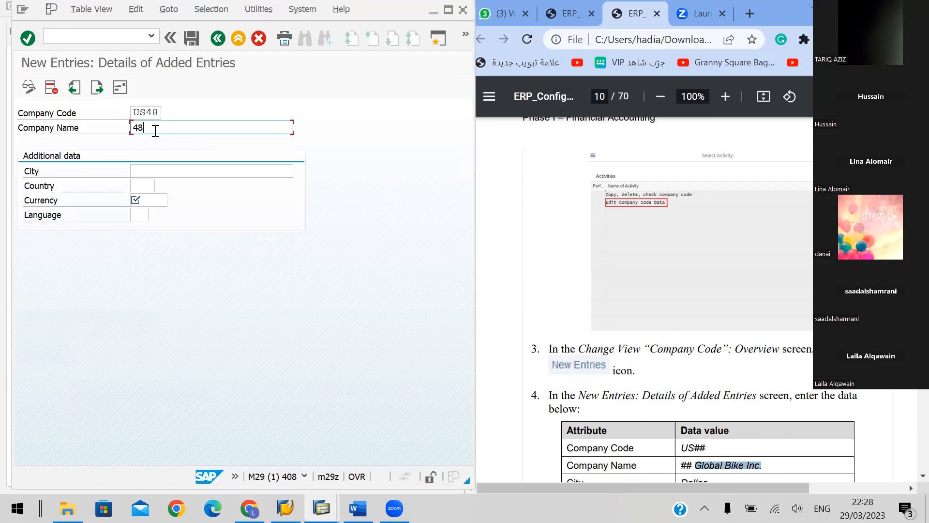
pyautogui.hotkey('ctrl', 'v')
# Set the new company code's city to Dallas and its country to US, following the handbook's data table
pyautogui.click(189, 172)
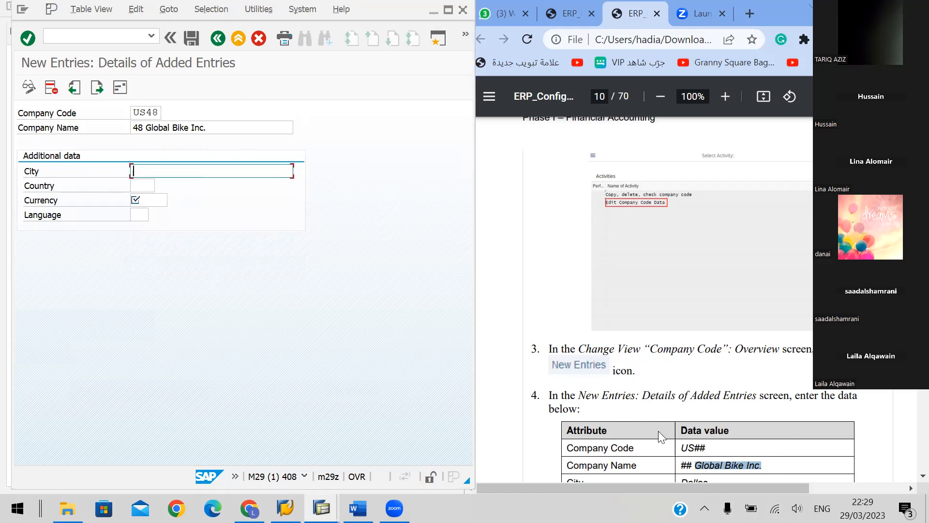
pyautogui.scroll(-2, 693, 416)
pyautogui.doubleClick(693, 410)
pyautogui.hotkey('ctrl', 'c')
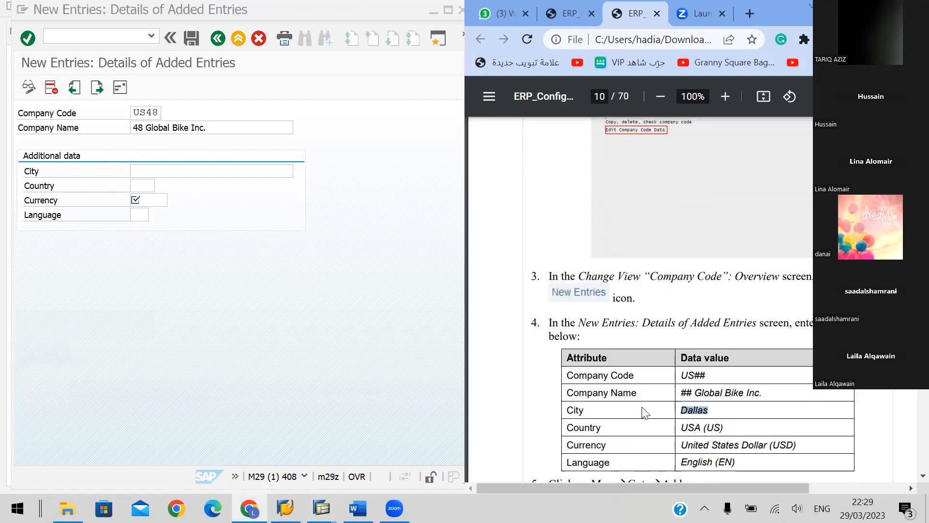
pyautogui.click(179, 173)
pyautogui.hotkey('ctrl', 'v')
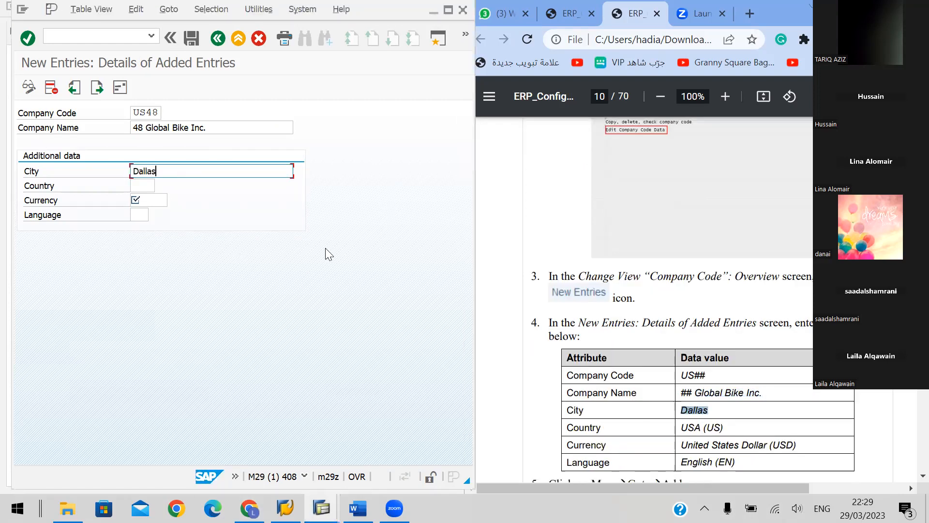
pyautogui.tripleClick(694, 428)
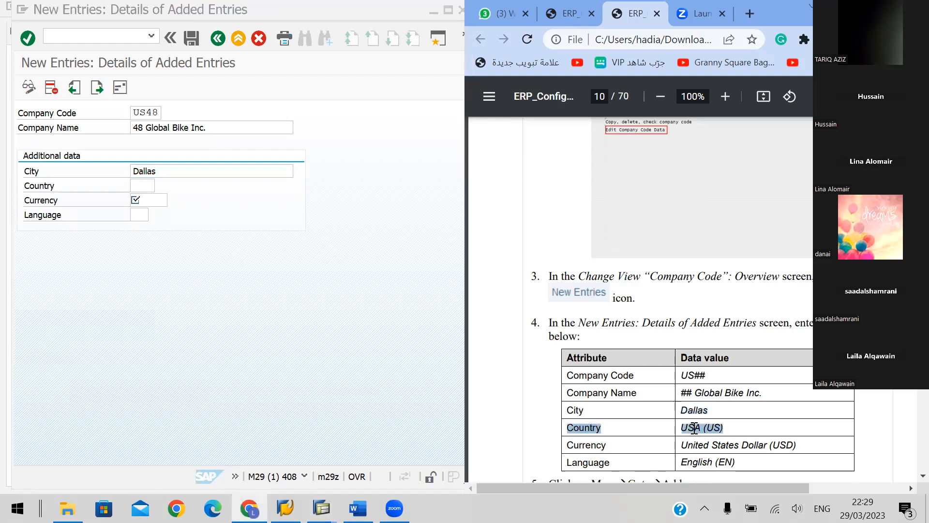
pyautogui.doubleClick(694, 428)
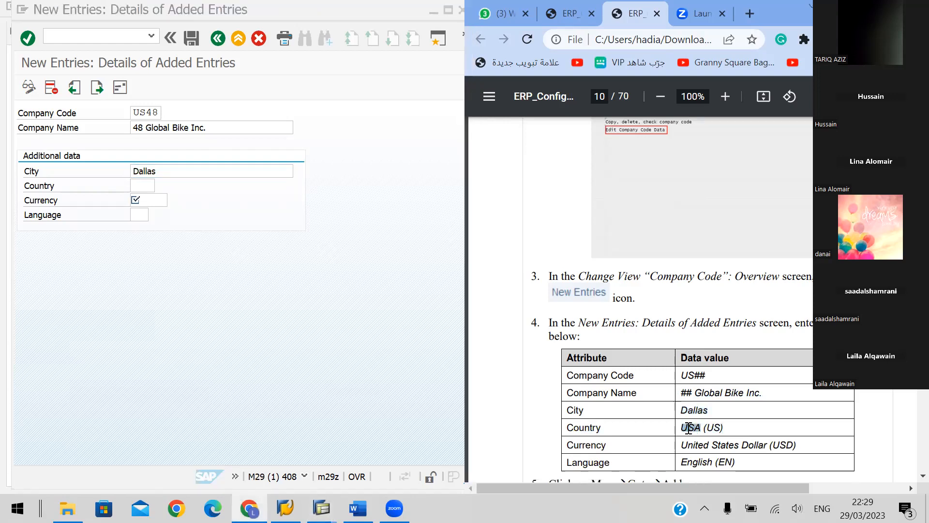
pyautogui.click(139, 185)
pyautogui.write('US')
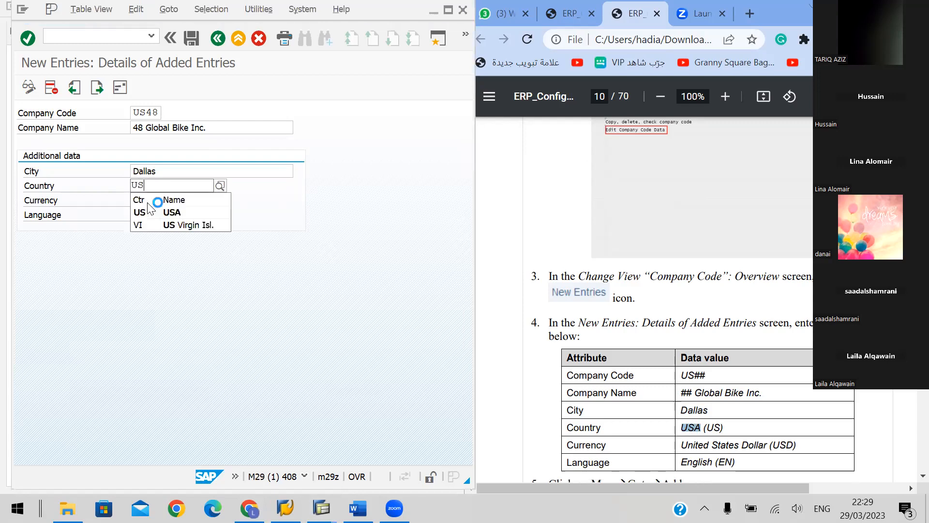
pyautogui.click(171, 212)
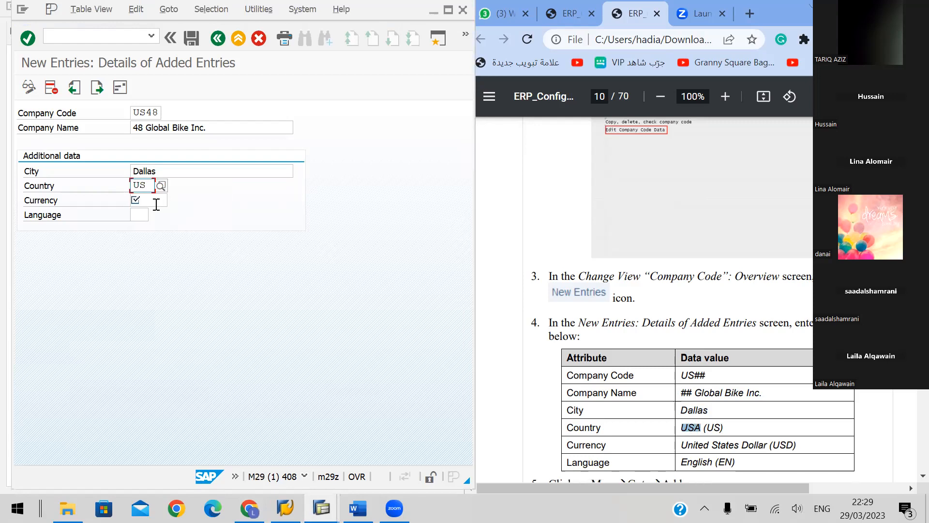
# Set the company code's currency to USD and choose EN (English) as its language
pyautogui.click(156, 203)
pyautogui.write('USD')
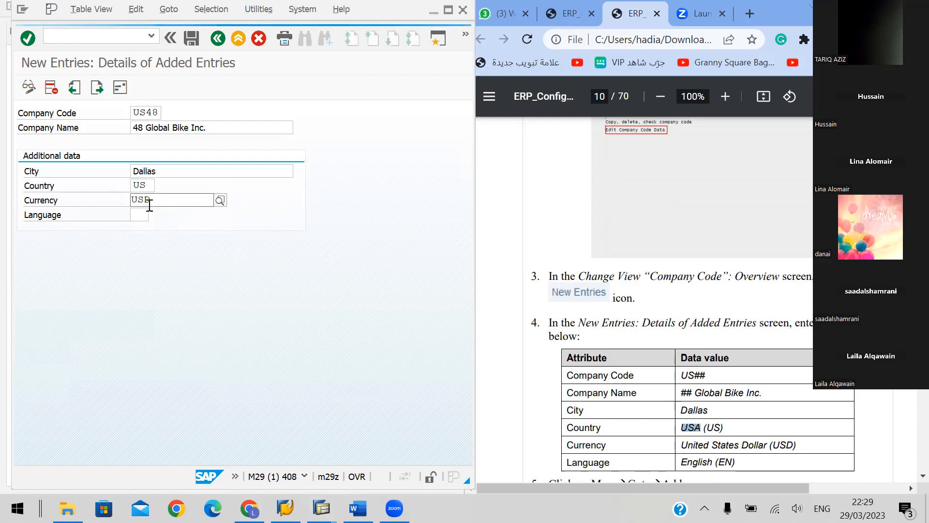
pyautogui.click(141, 215)
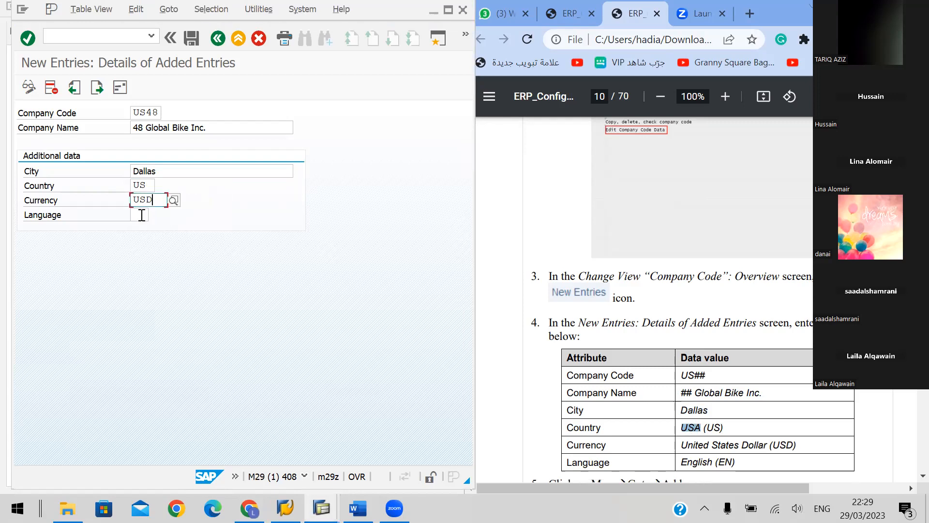
pyautogui.click(154, 215)
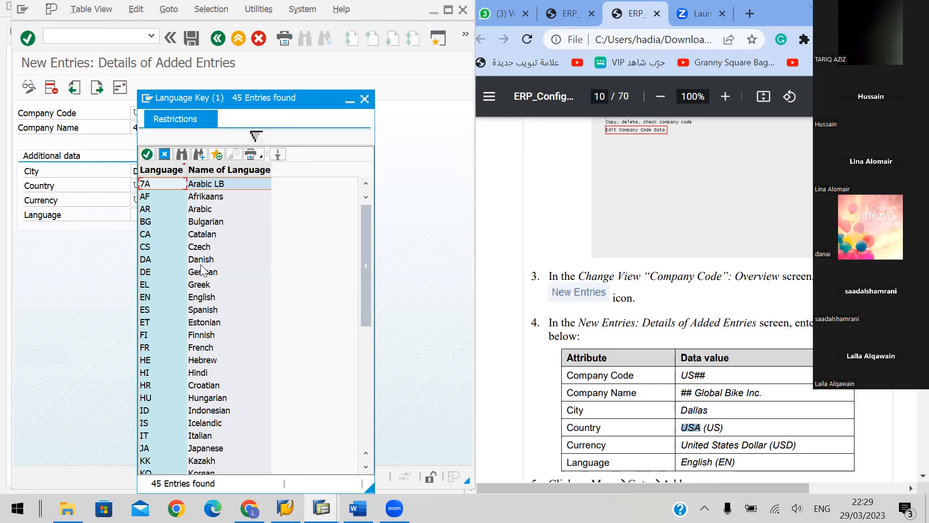
pyautogui.doubleClick(146, 296)
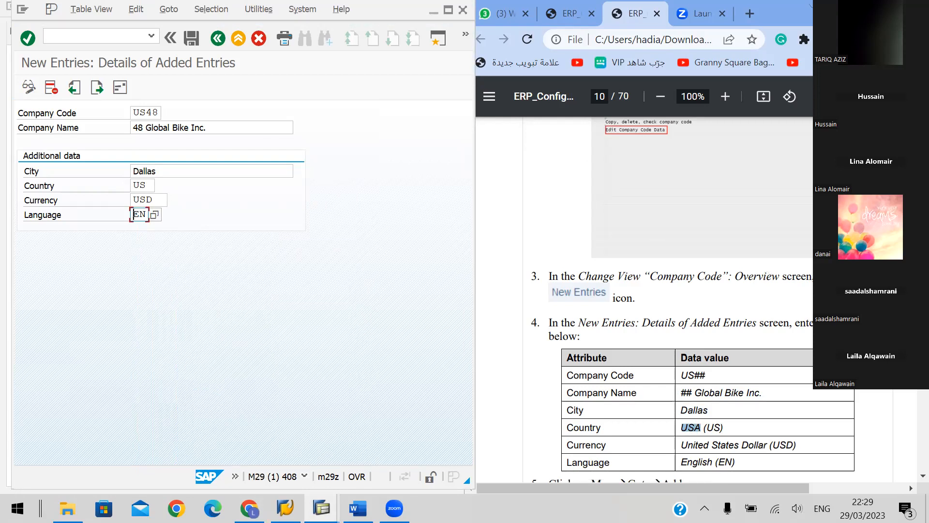
# Read handbook instructions 5 and 6 on page 10, and open the address details of company code US48
pyautogui.click(648, 309)
pyautogui.scroll(-5, 668, 300)
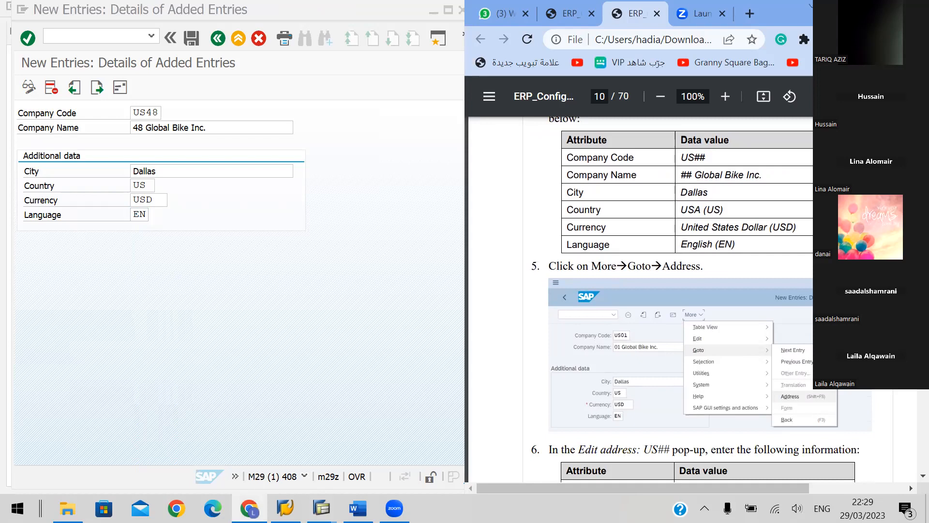
pyautogui.scroll(-3, 677, 290)
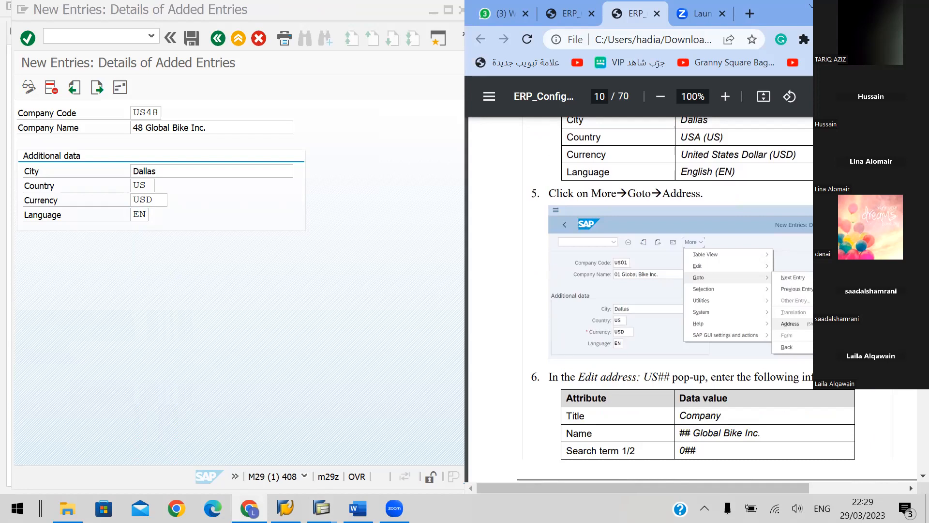
pyautogui.scroll(-2, 798, 225)
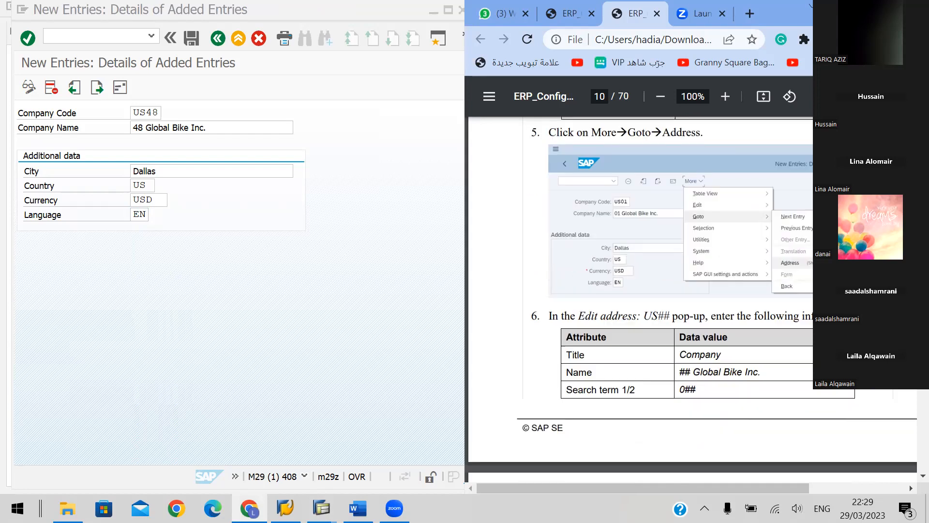
pyautogui.scroll(2, 798, 225)
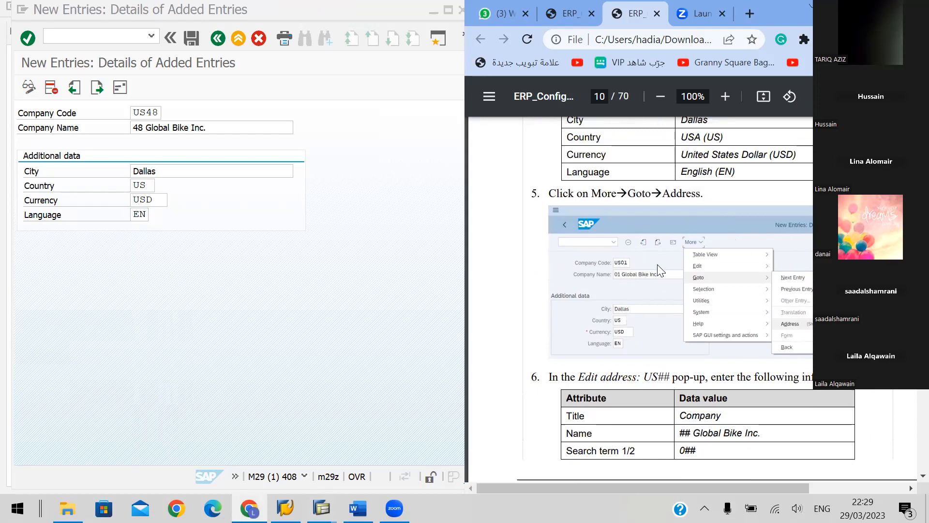
pyautogui.click(120, 88)
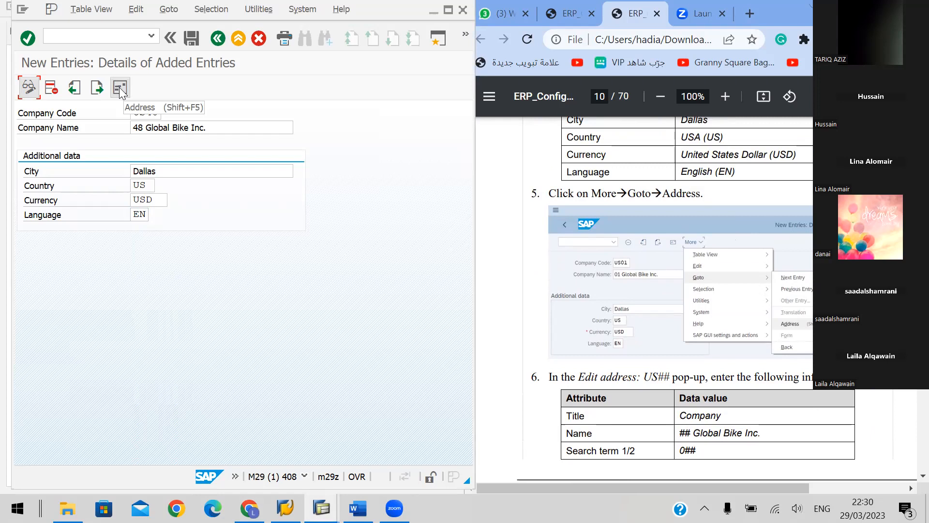
pyautogui.click(120, 88)
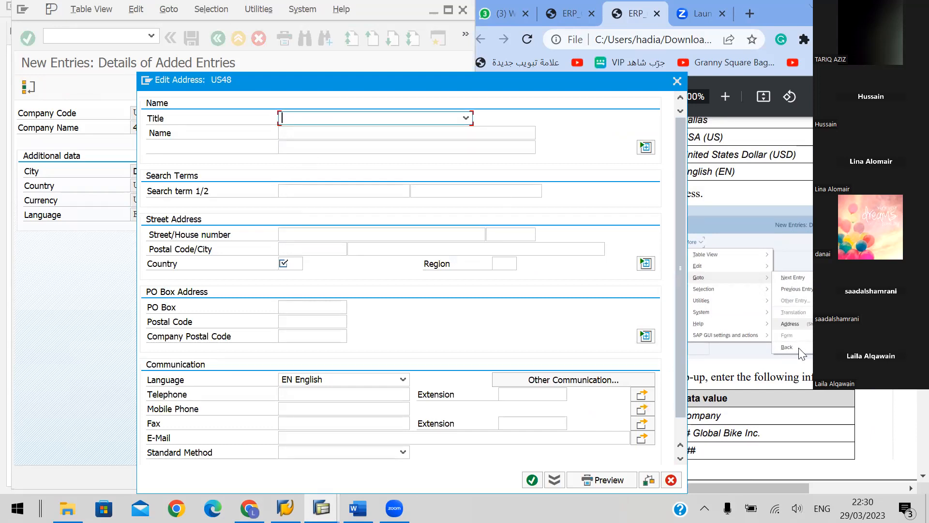
# Choose Company as the title in the US48 address
pyautogui.moveTo(798, 348); pyautogui.dragTo(753, 445)
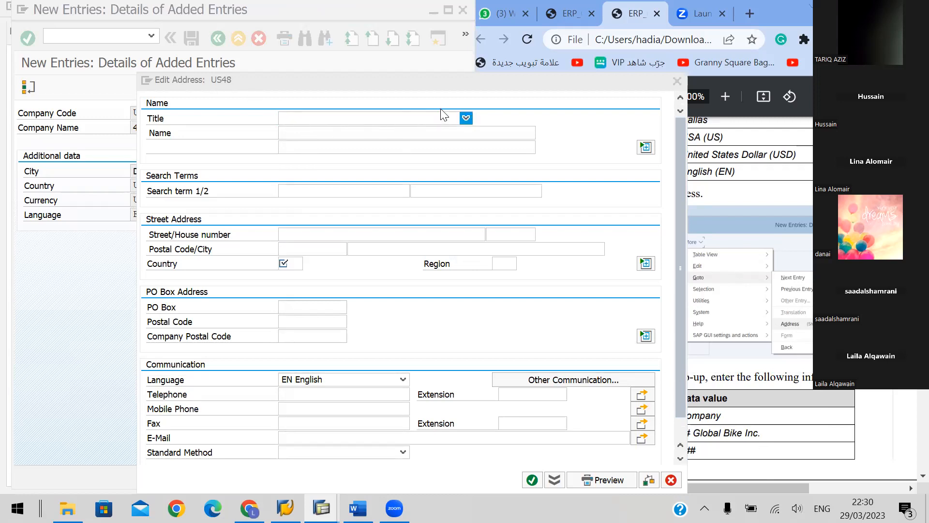
pyautogui.click(466, 119)
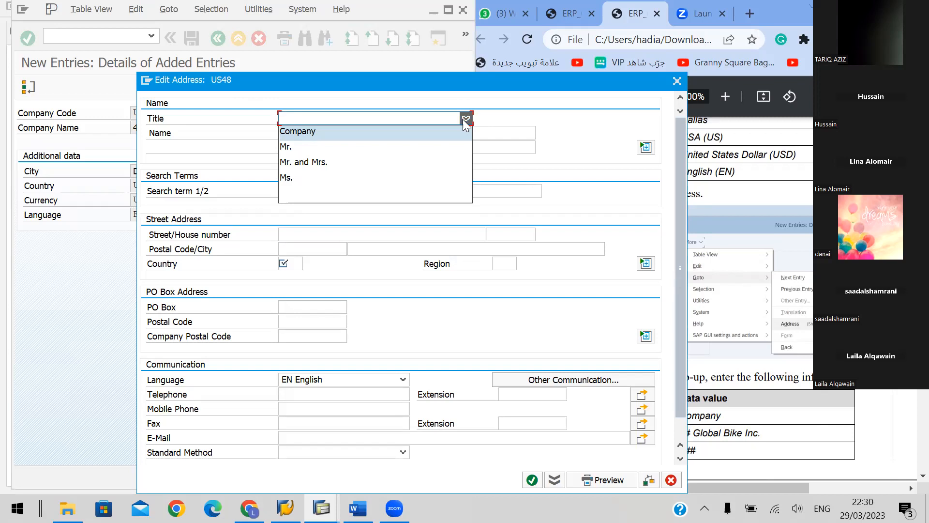
pyautogui.click(285, 118)
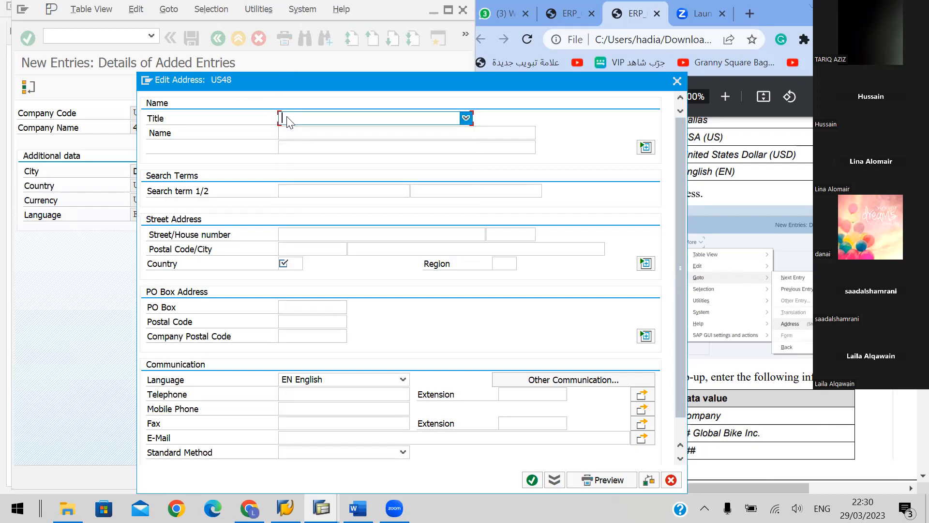
pyautogui.click(287, 121)
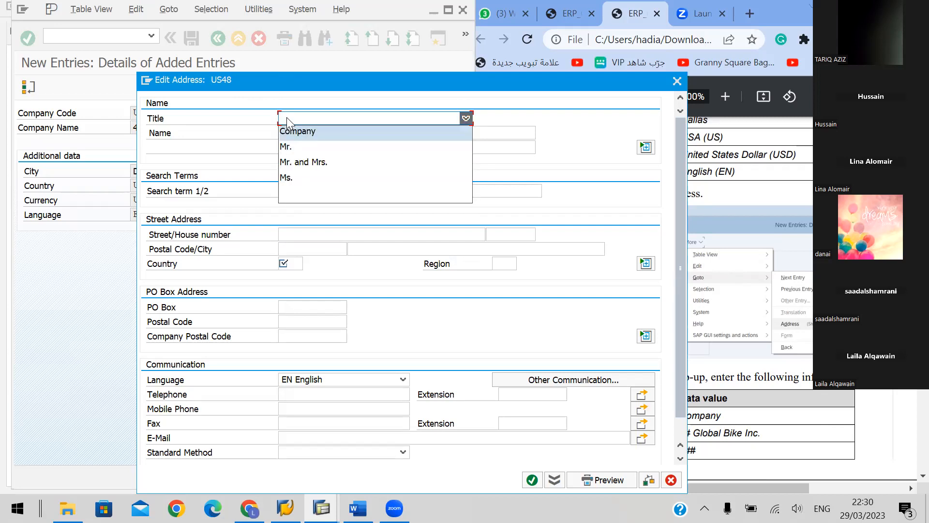
pyautogui.click(293, 131)
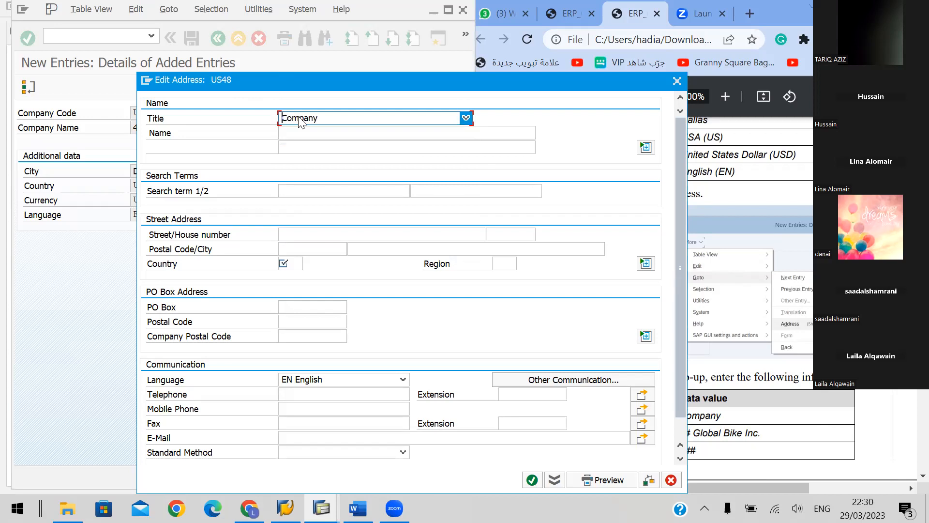
# Enter "48 Global Bike Inc." as the address name and 048 as the first search term
pyautogui.click(376, 135)
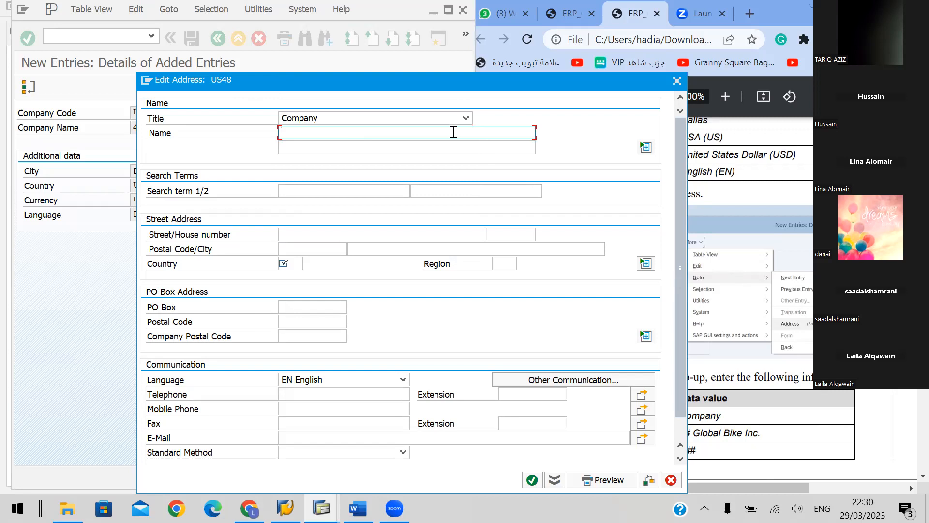
pyautogui.write('48')
pyautogui.moveTo(763, 434); pyautogui.dragTo(693, 432)
pyautogui.hotkey('ctrl', 'c')
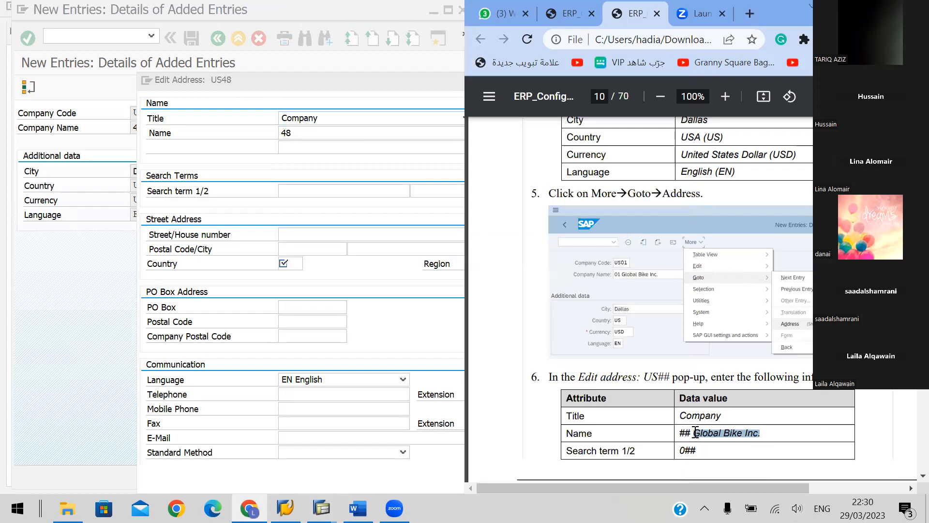
pyautogui.click(309, 138)
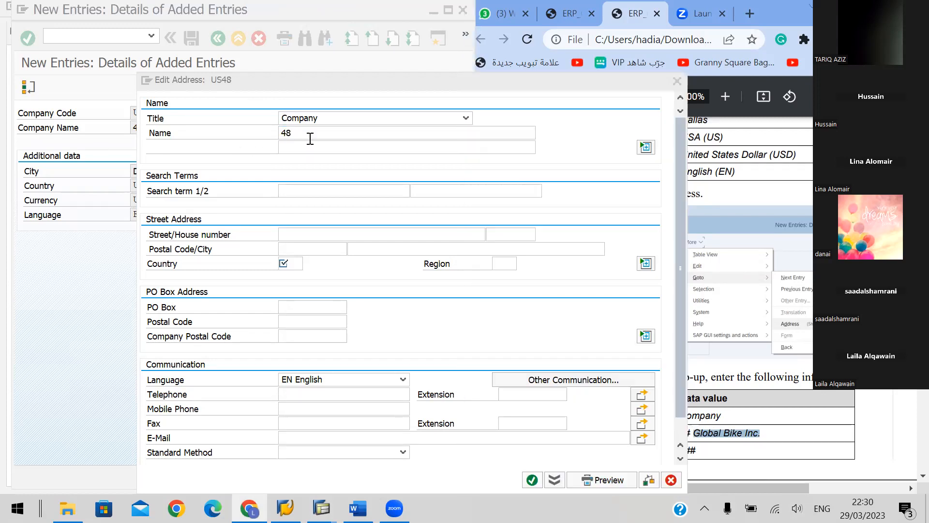
pyautogui.hotkey('ctrl', 'v')
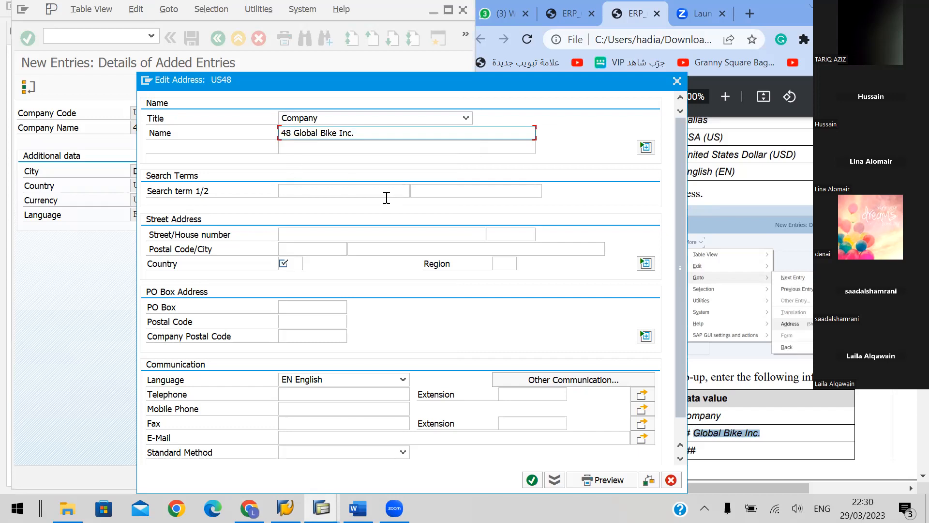
pyautogui.click(309, 190)
pyautogui.write('048')
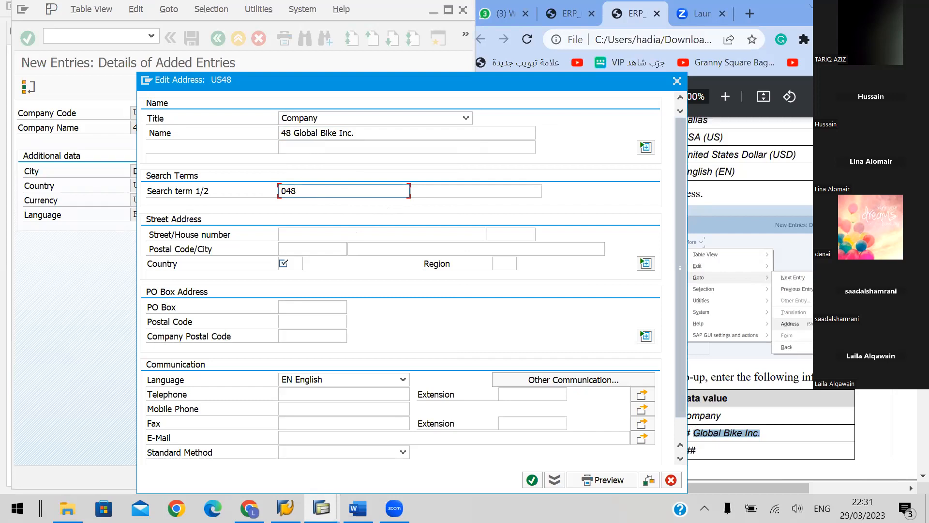
# Copy the street and house number from the handbook's address table into the US48 street address
pyautogui.click(726, 329)
pyautogui.scroll(-2, 726, 329)
pyautogui.scroll(-5, 749, 286)
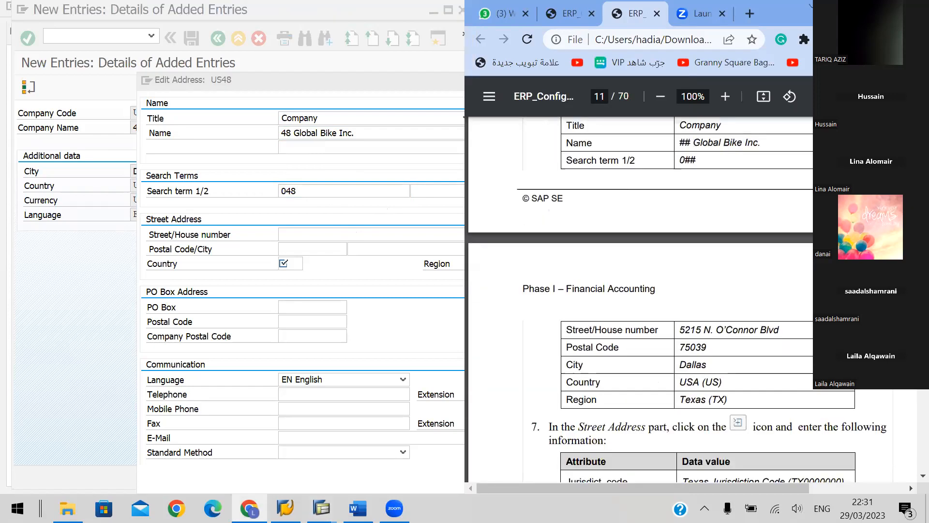
pyautogui.moveTo(780, 256); pyautogui.dragTo(681, 249)
pyautogui.hotkey('ctrl', 'c')
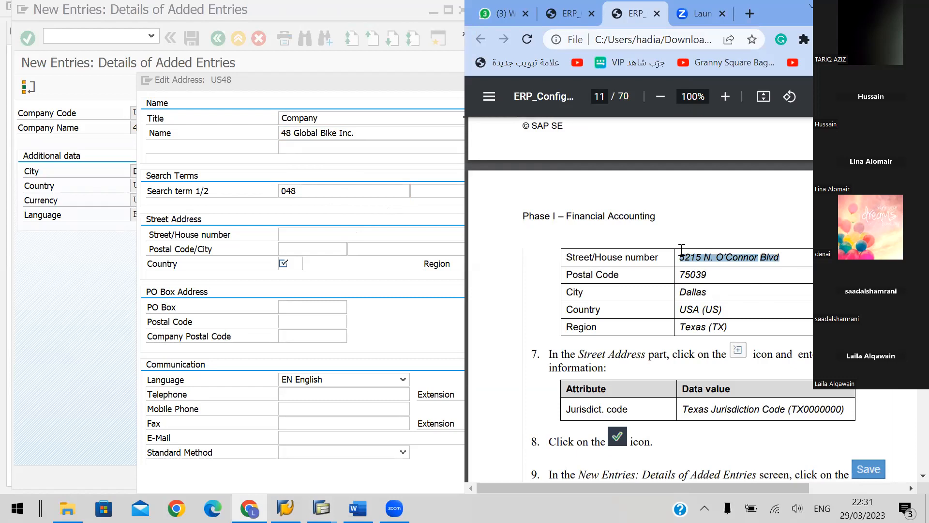
pyautogui.click(314, 235)
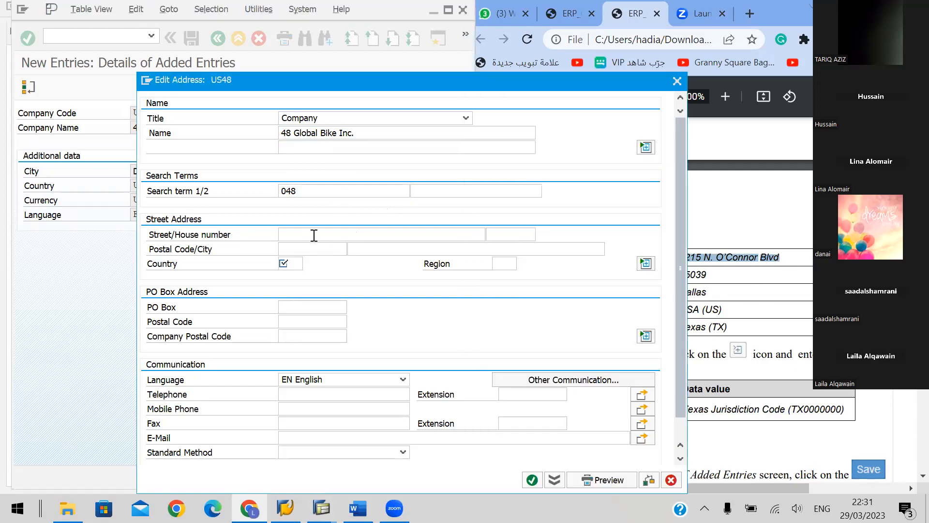
pyautogui.hotkey('ctrl', 'v')
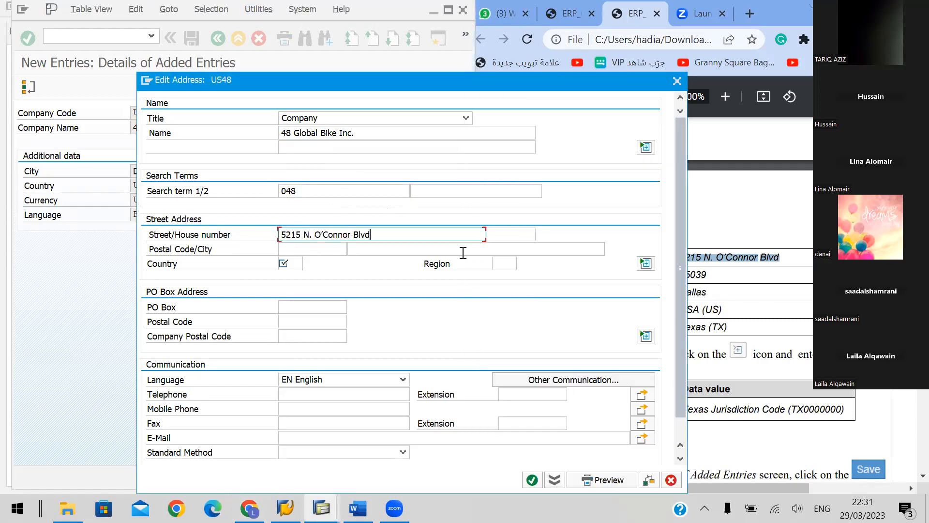
# Copy the postal code from the handbook's address table into the US48 address
pyautogui.click(697, 274)
pyautogui.doubleClick(693, 274)
pyautogui.hotkey('ctrl', 'c')
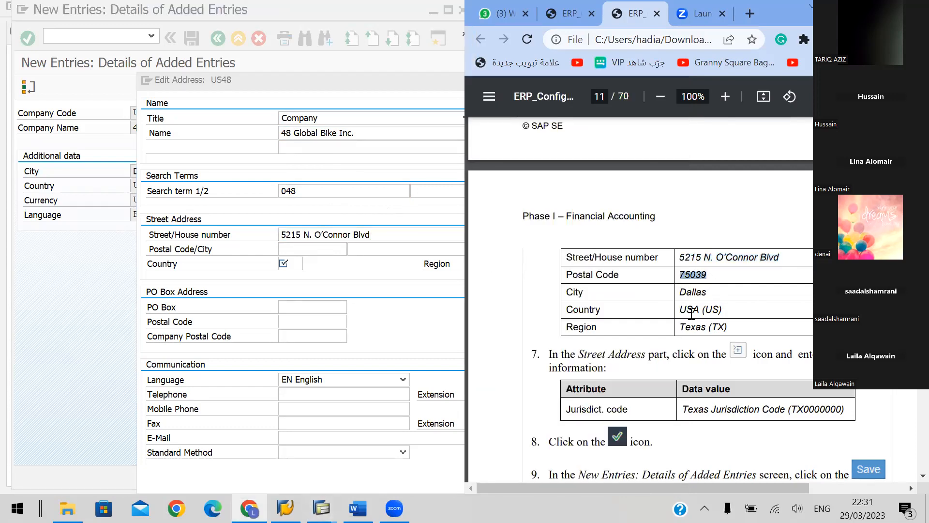
pyautogui.click(312, 250)
pyautogui.hotkey('ctrl', 'v')
# Try to copy the city Dallas from the handbook into the US48 address
pyautogui.click(695, 292)
pyautogui.doubleClick(693, 292)
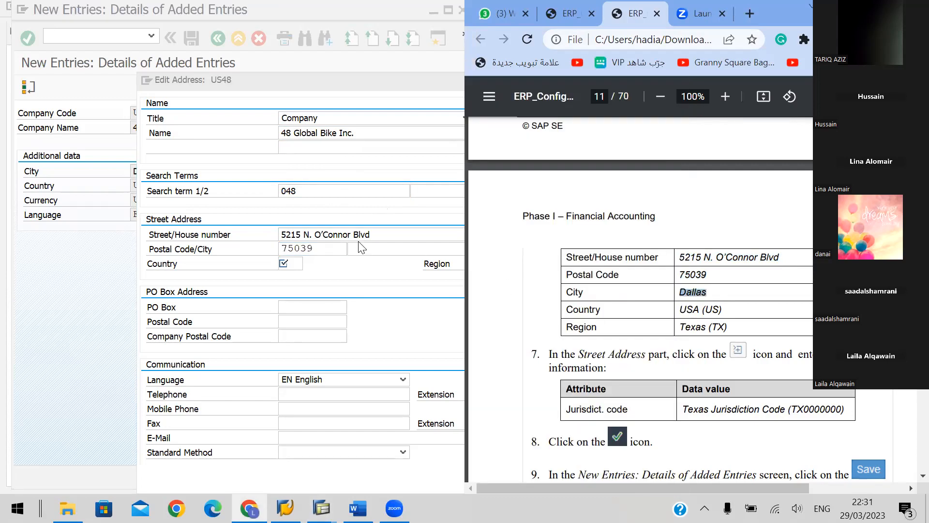
pyautogui.click(371, 249)
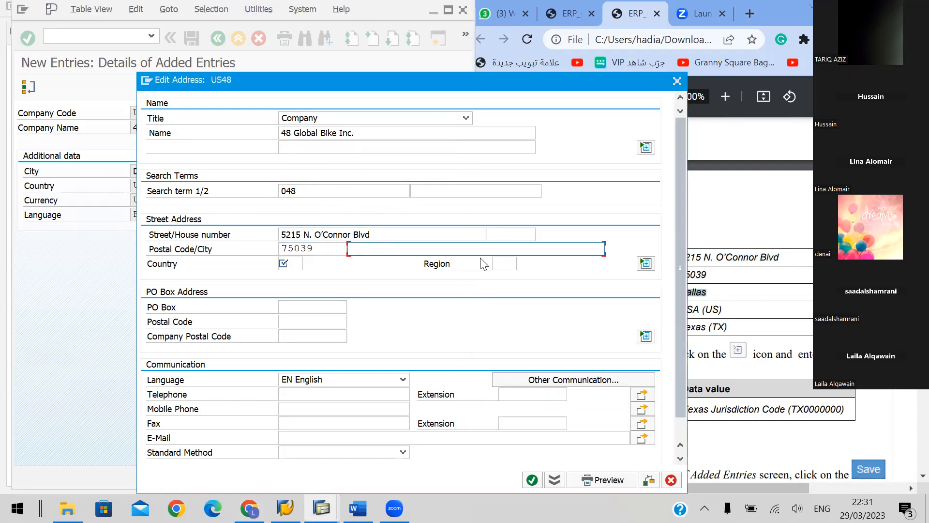
# Set the country to US and the region to TX (Texas) in the US48 street address
pyautogui.click(293, 262)
pyautogui.write('US')
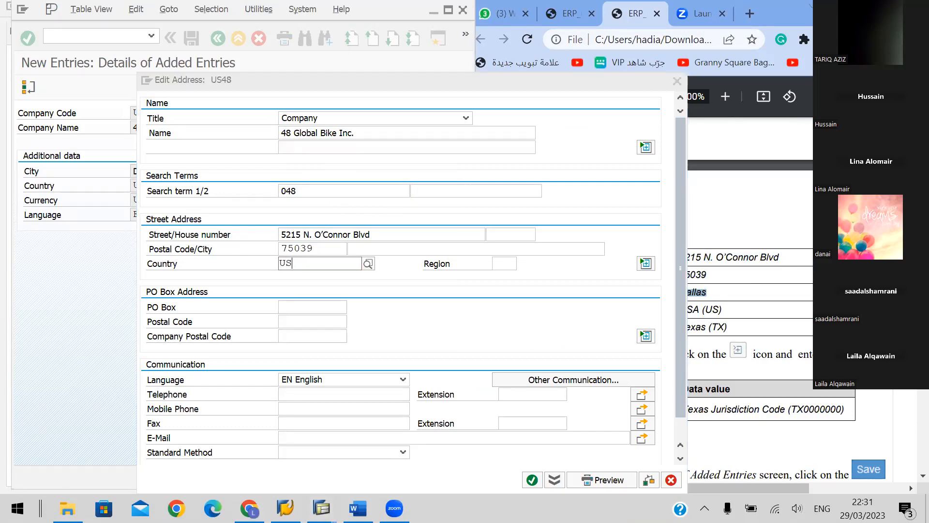
pyautogui.click(315, 292)
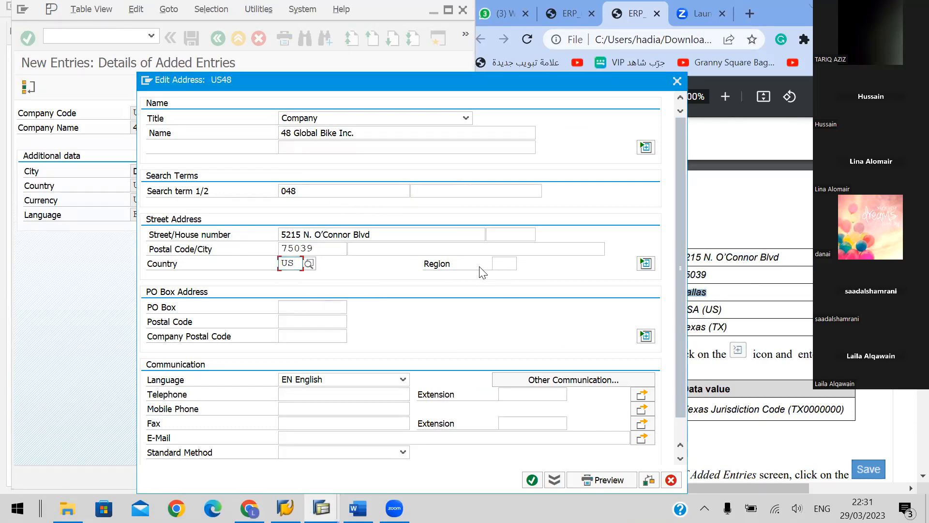
pyautogui.click(504, 263)
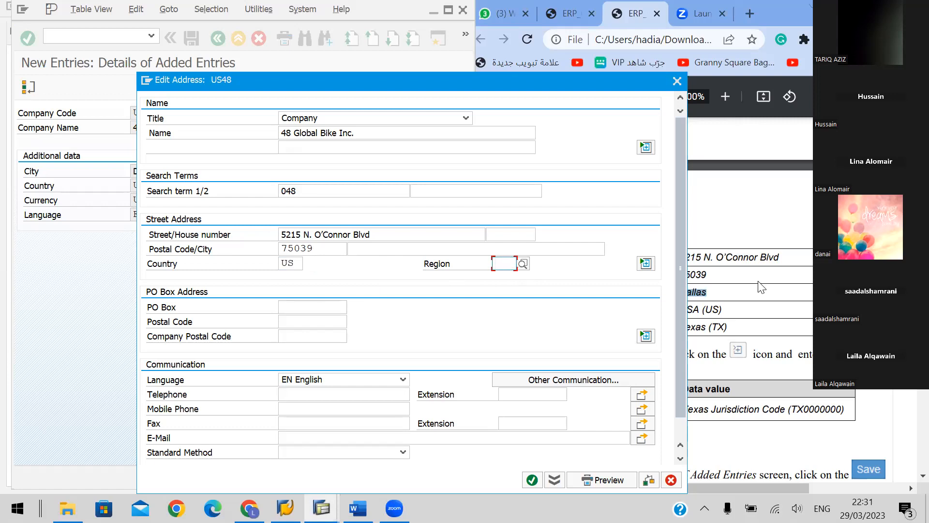
pyautogui.click(774, 309)
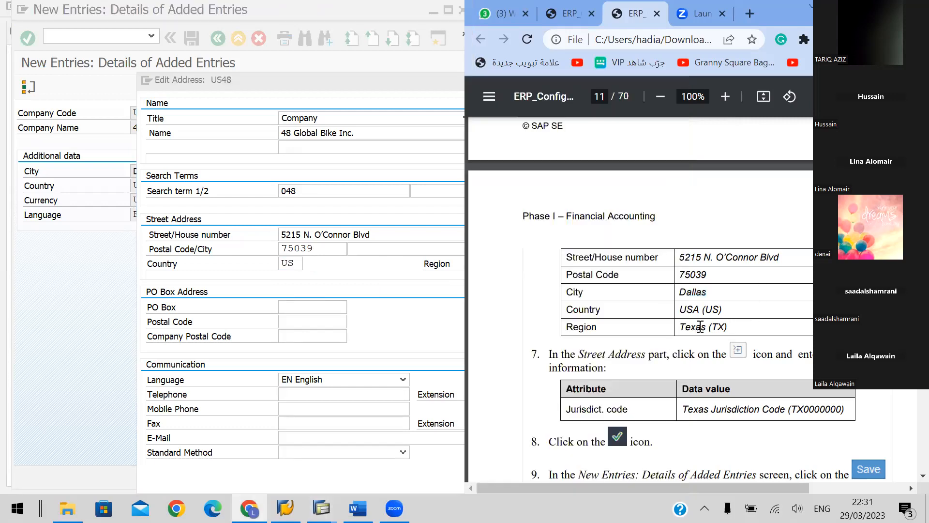
pyautogui.click(437, 272)
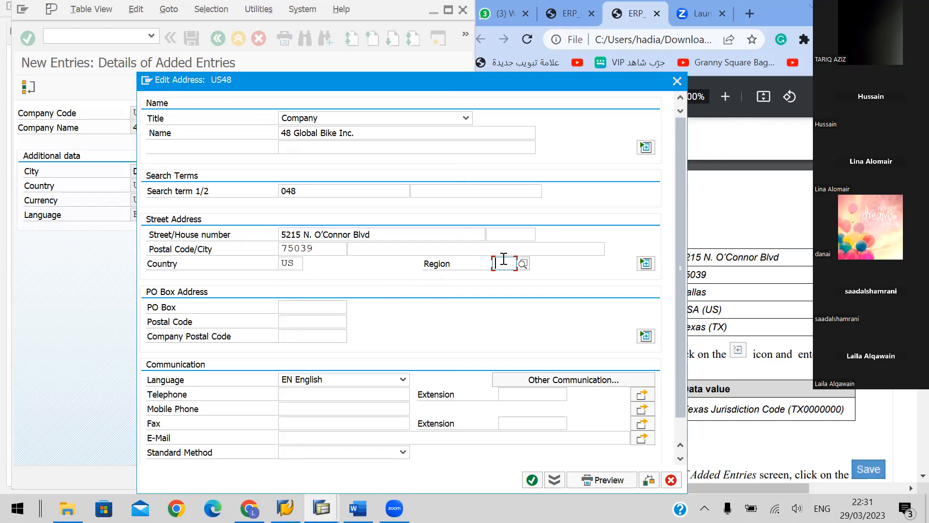
pyautogui.write('TX')
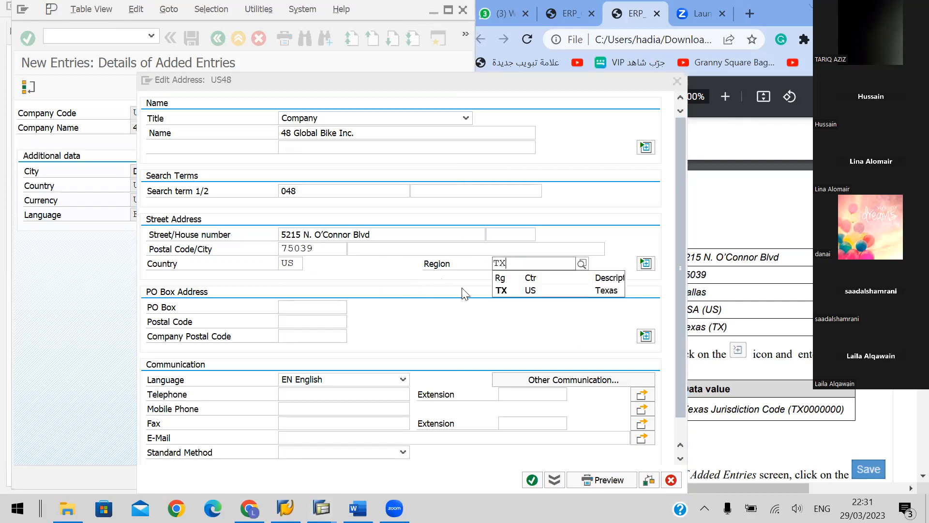
pyautogui.click(520, 290)
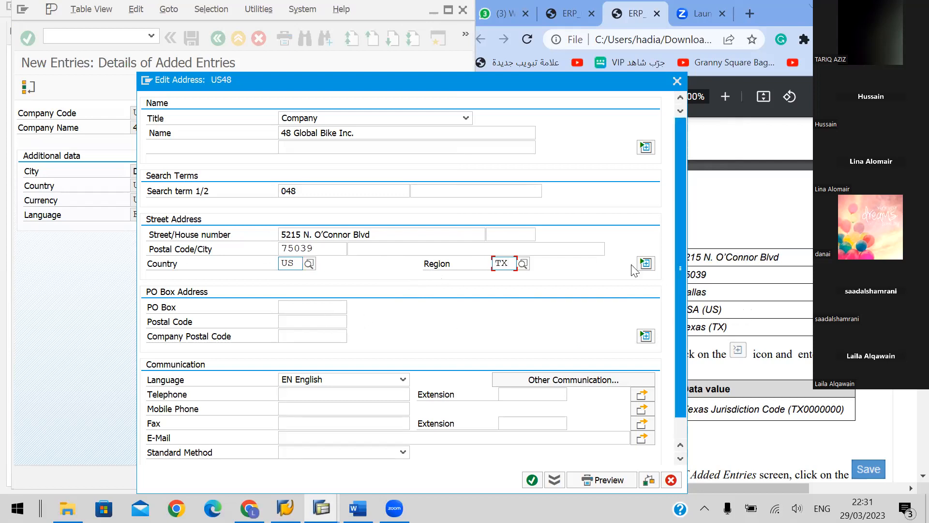
# Expand the street address details and fill in jurisdiction code TX0000000 using its value lookup limited to state TX
pyautogui.click(645, 263)
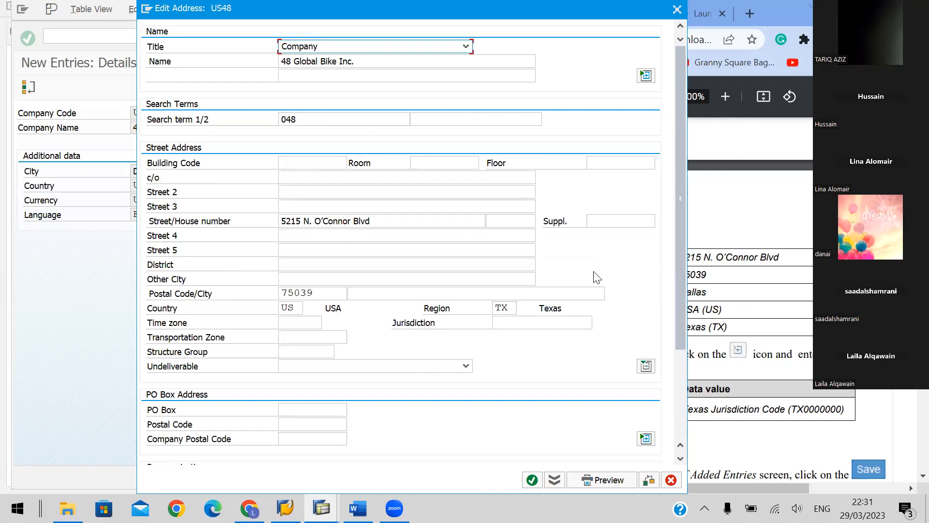
pyautogui.click(779, 297)
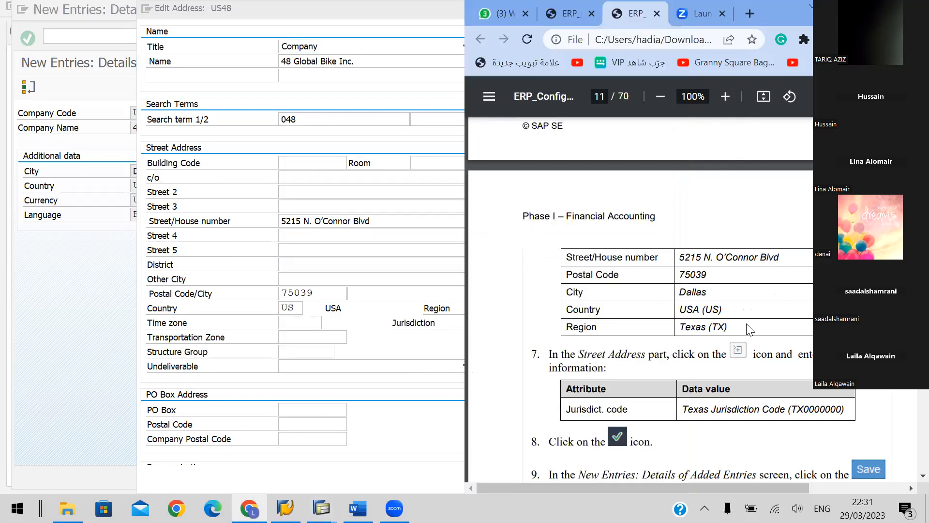
pyautogui.scroll(-3, 746, 324)
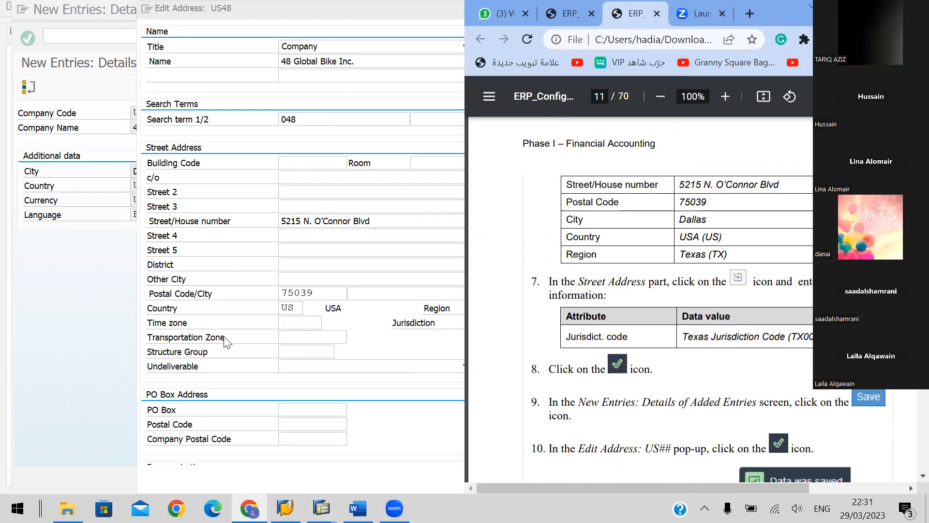
pyautogui.click(294, 337)
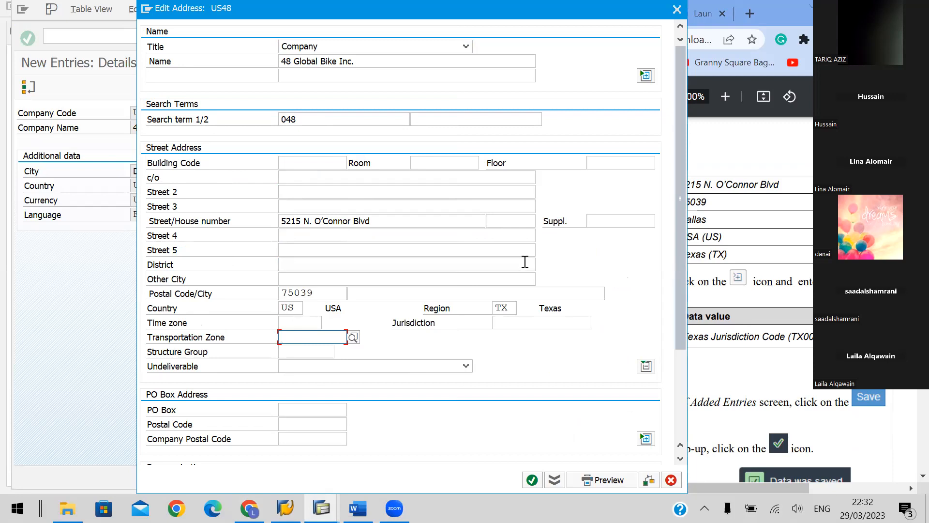
pyautogui.click(543, 323)
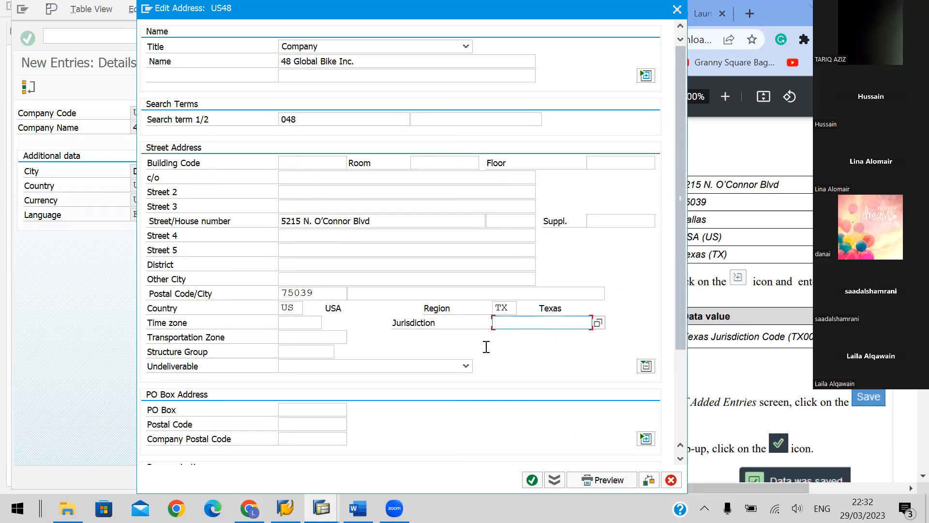
pyautogui.click(738, 361)
pyautogui.moveTo(677, 336); pyautogui.dragTo(780, 334)
pyautogui.click(422, 340)
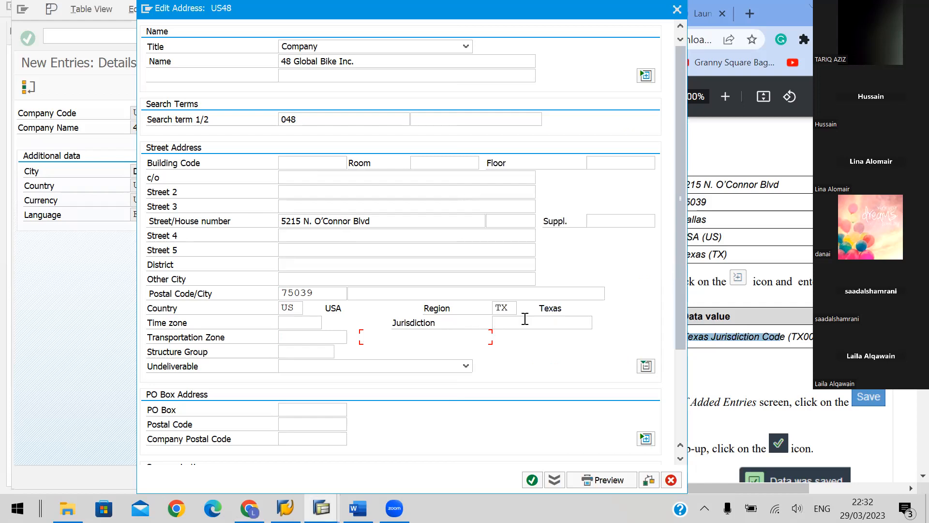
pyautogui.click(598, 324)
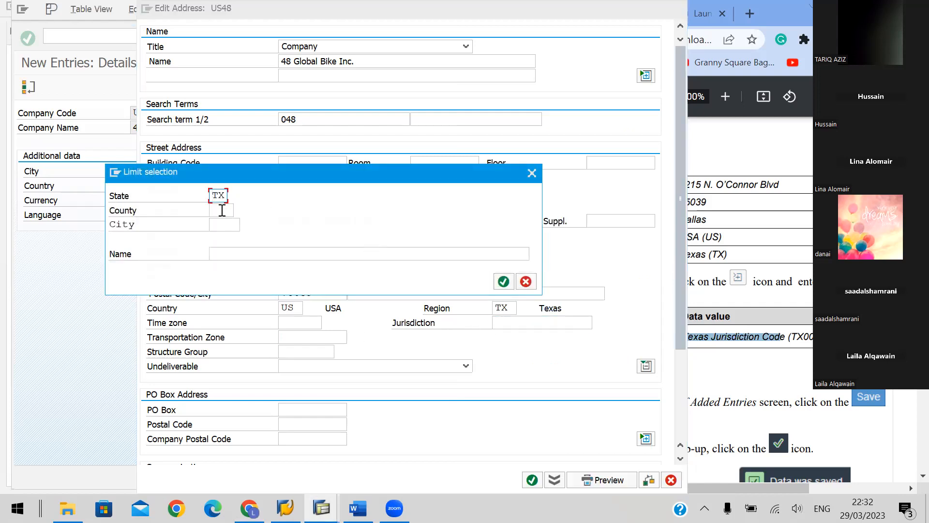
pyautogui.click(504, 281)
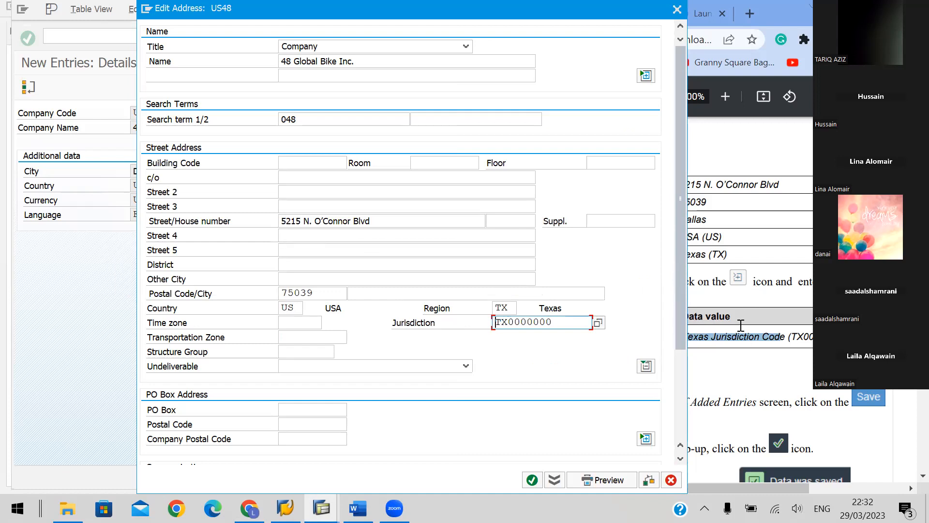
# Read handbook instructions 8 to 12 on page 11, and accept the US48 address
pyautogui.click(781, 301)
pyautogui.scroll(-1, 771, 306)
pyautogui.scroll(-3, 771, 306)
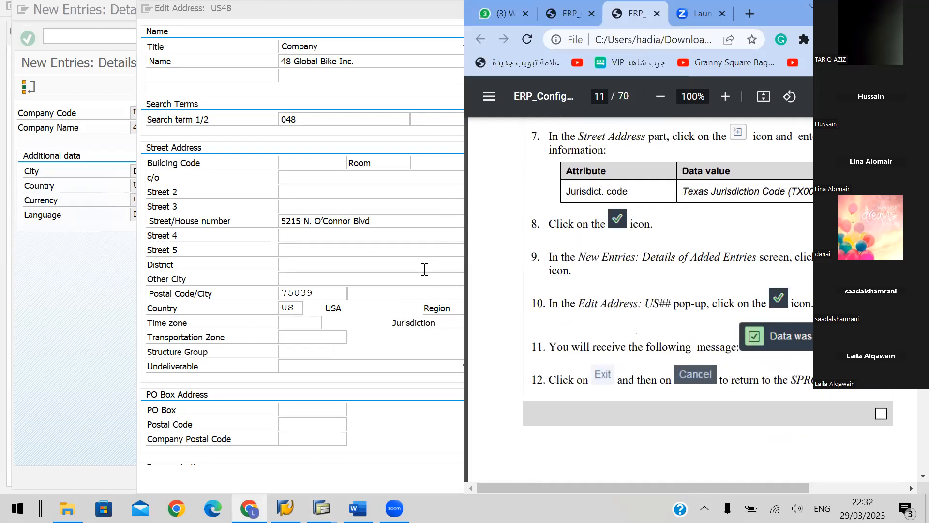
pyautogui.click(583, 370)
pyautogui.scroll(-5, 583, 370)
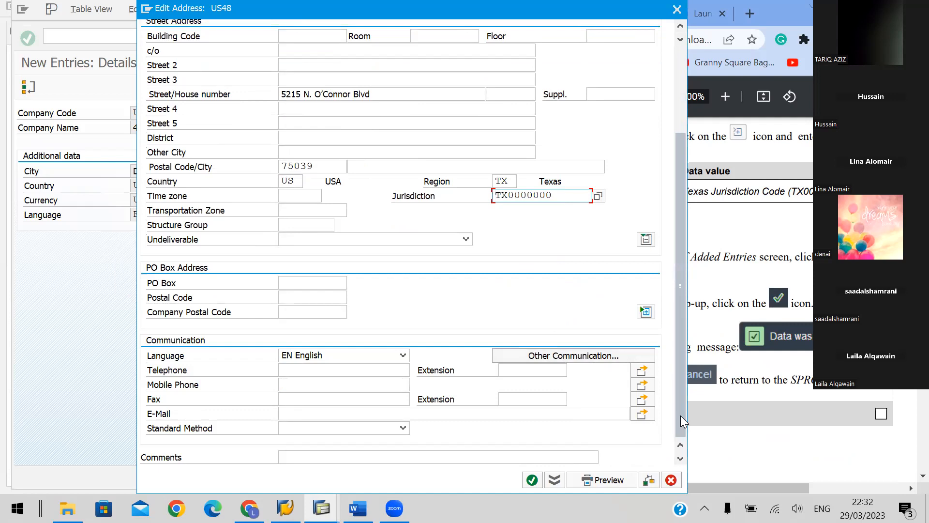
pyautogui.click(773, 292)
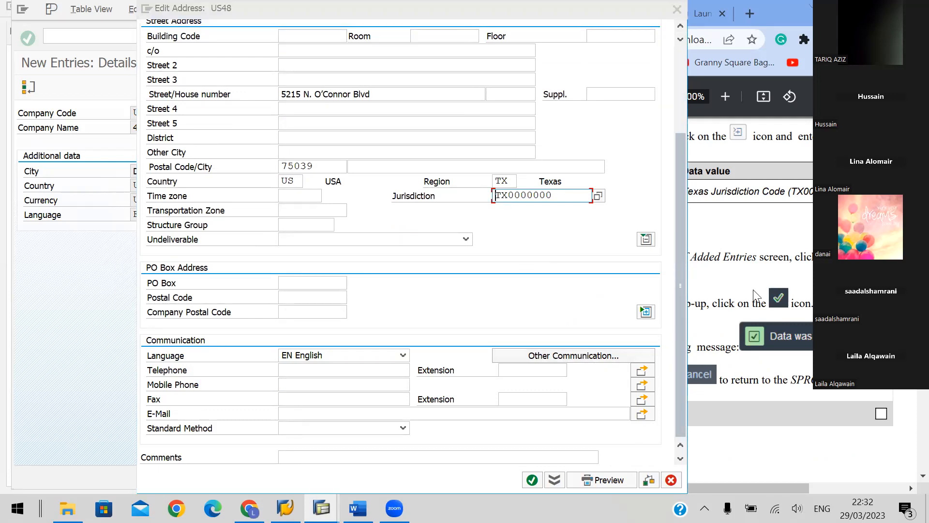
pyautogui.click(532, 480)
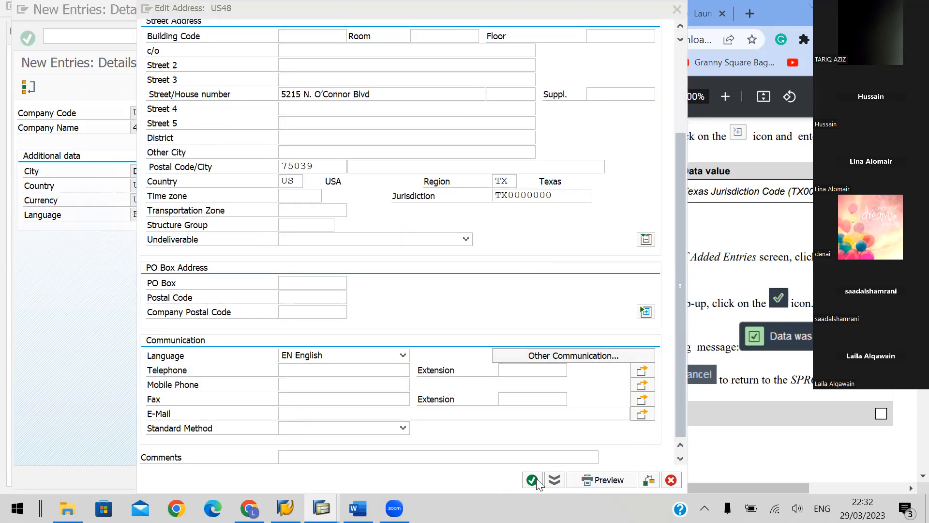
pyautogui.click(535, 479)
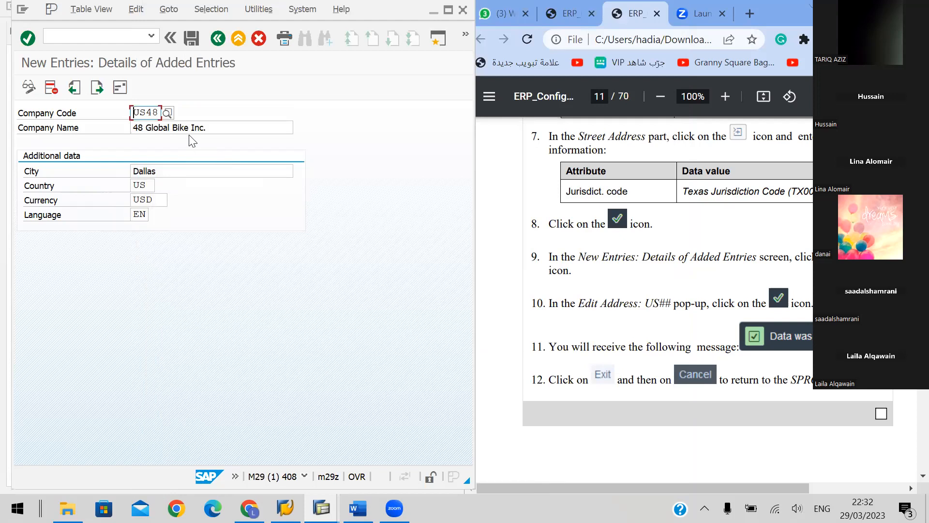
# Save company code US48, accepting its address again and acknowledging the save
pyautogui.click(192, 39)
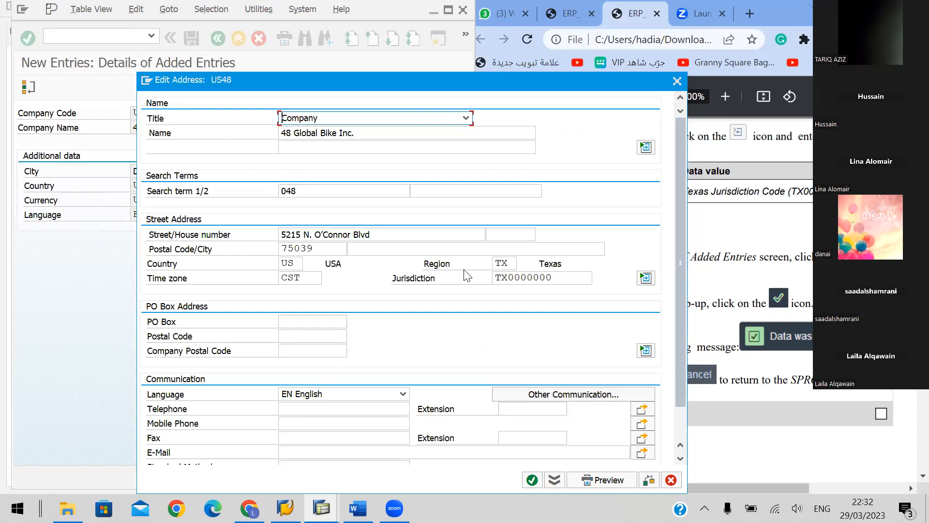
pyautogui.click(532, 481)
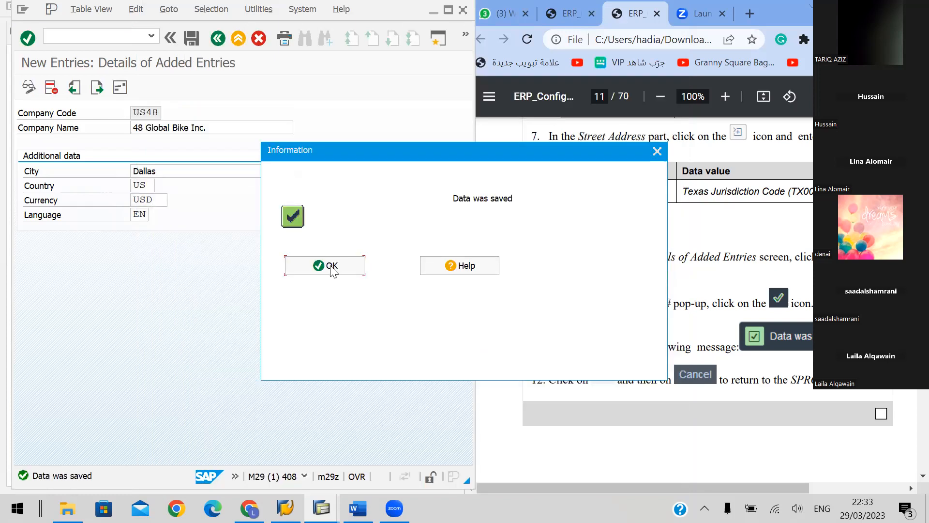
pyautogui.click(331, 268)
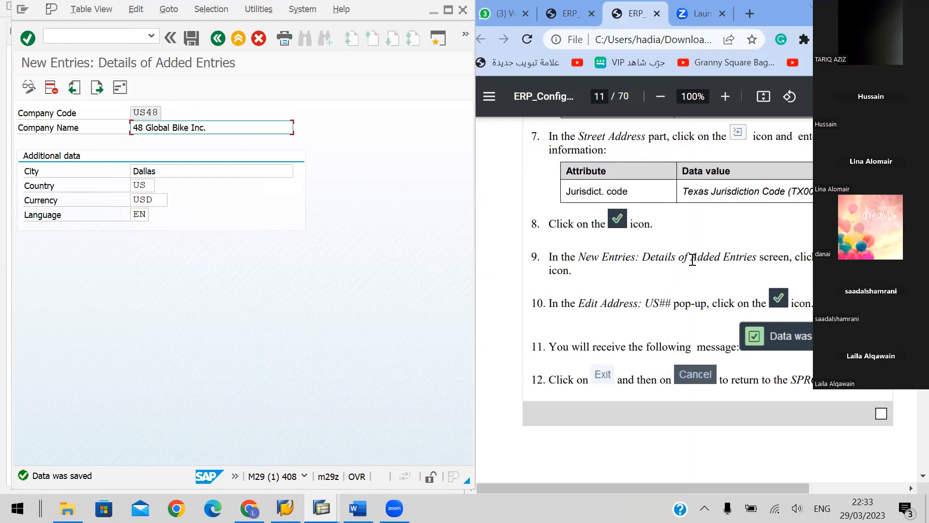
# Read the Define Business Area instructions on handbook page 12, and exit the company code entry back to the activity selection
pyautogui.click(724, 445)
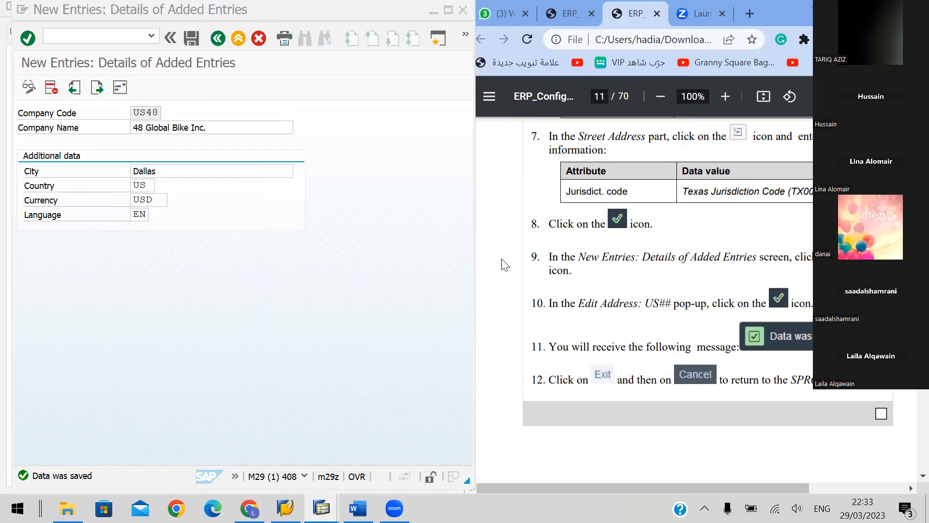
pyautogui.scroll(-5, 674, 242)
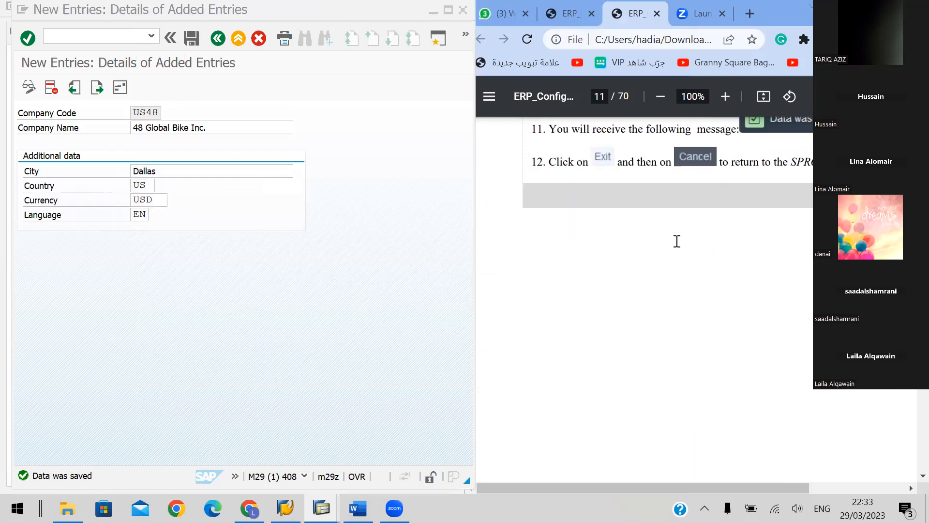
pyautogui.scroll(-2, 677, 242)
pyautogui.scroll(-5, 679, 247)
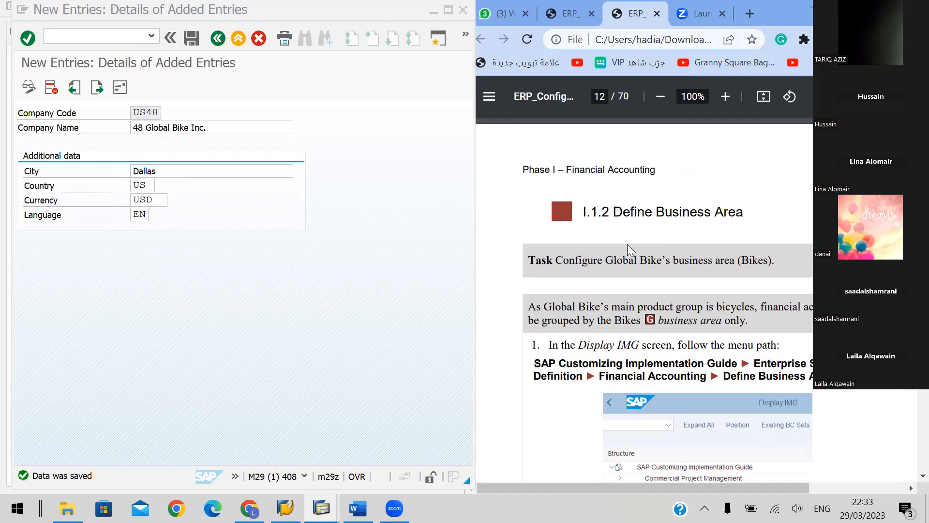
pyautogui.scroll(-5, 638, 247)
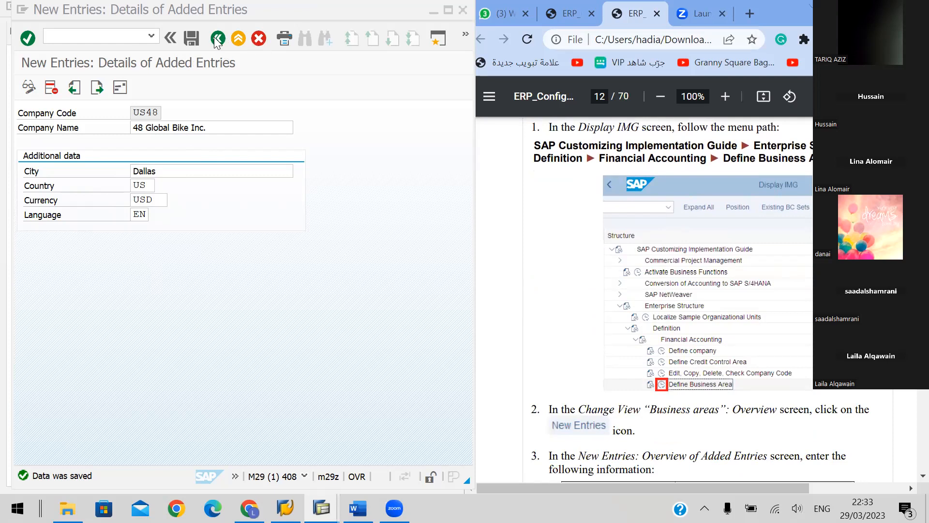
pyautogui.click(239, 38)
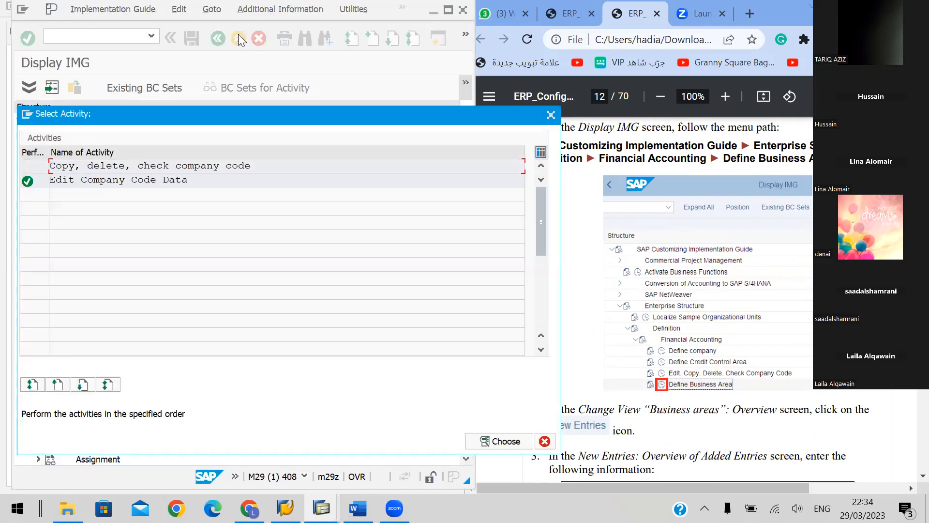
# Close the activity selection and retrace the IMG path to Enterprise Structure > Definition > Financial Accounting by collapsing and re-expanding the branches
pyautogui.click(551, 115)
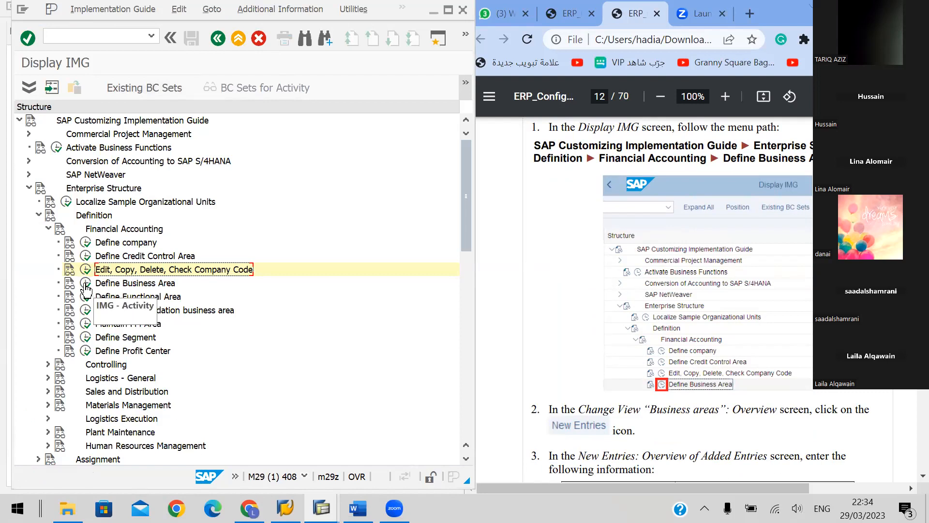
pyautogui.click(19, 121)
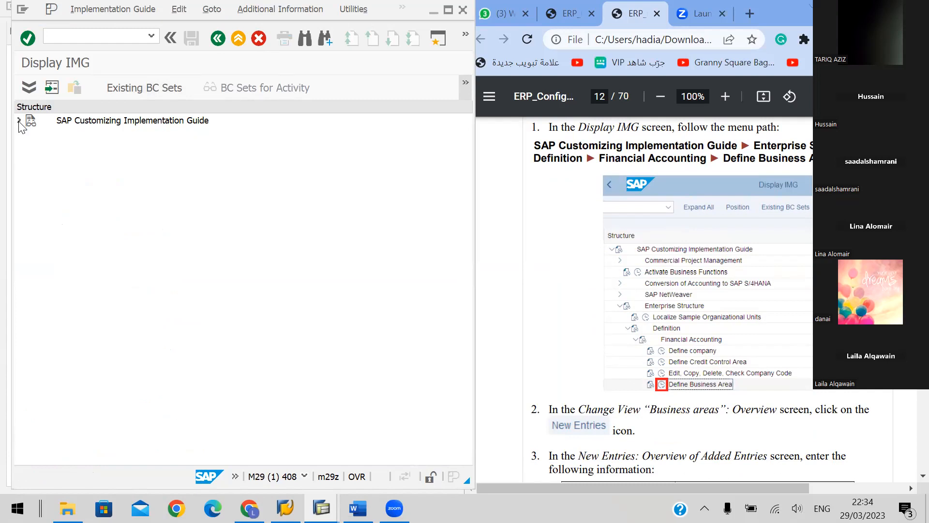
pyautogui.click(19, 121)
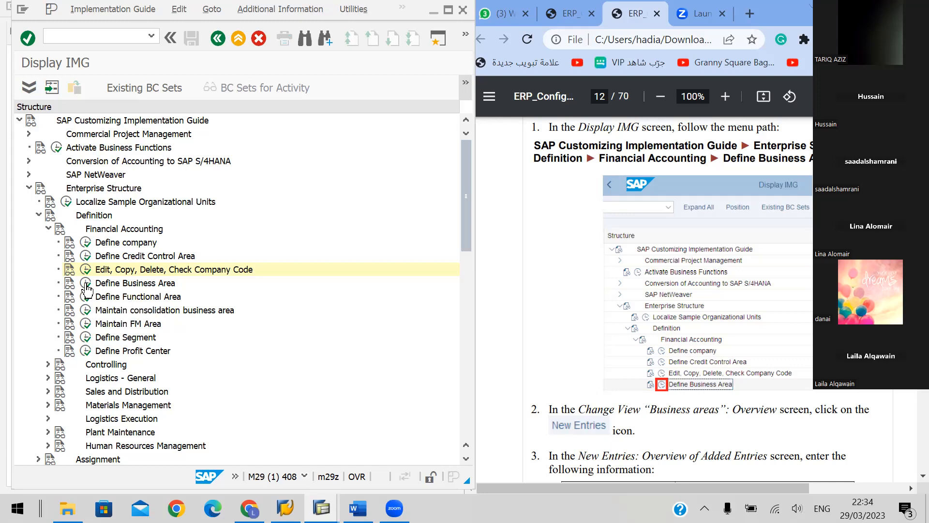
pyautogui.click(48, 229)
pyautogui.click(29, 189)
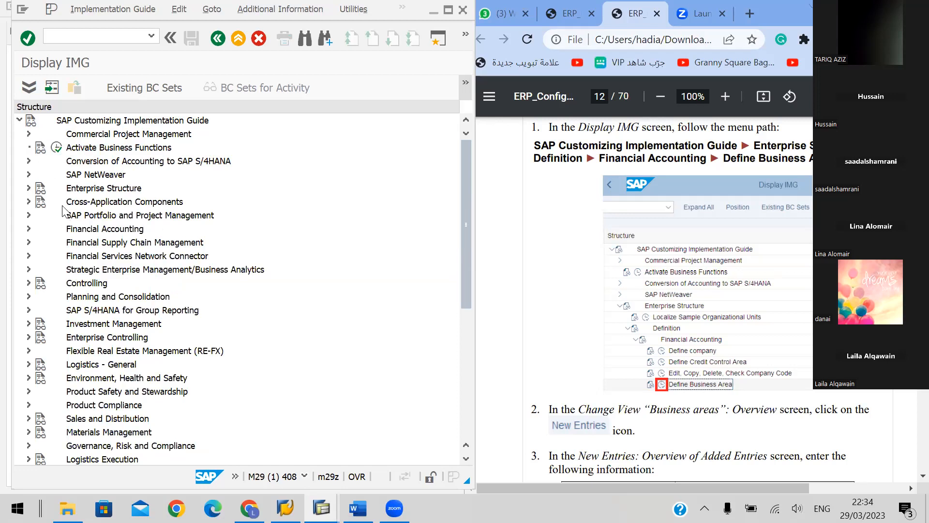
pyautogui.click(29, 189)
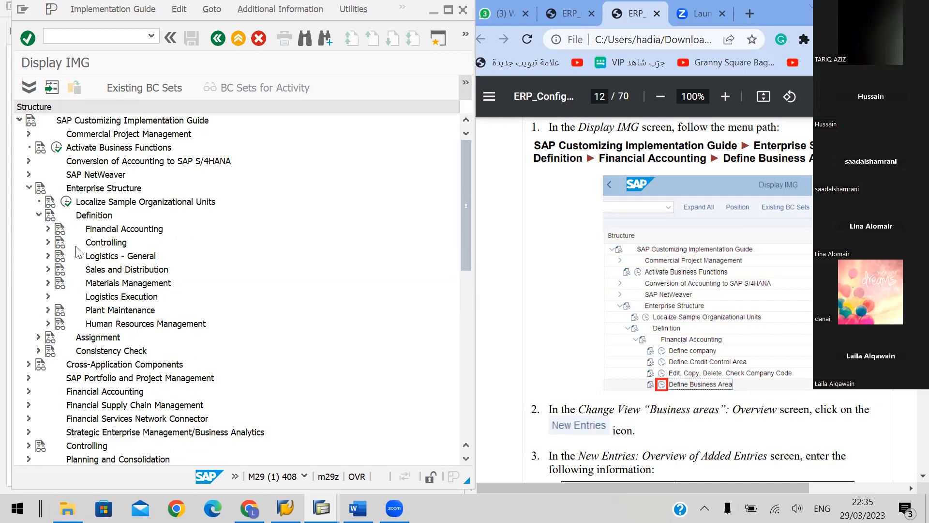
pyautogui.click(48, 229)
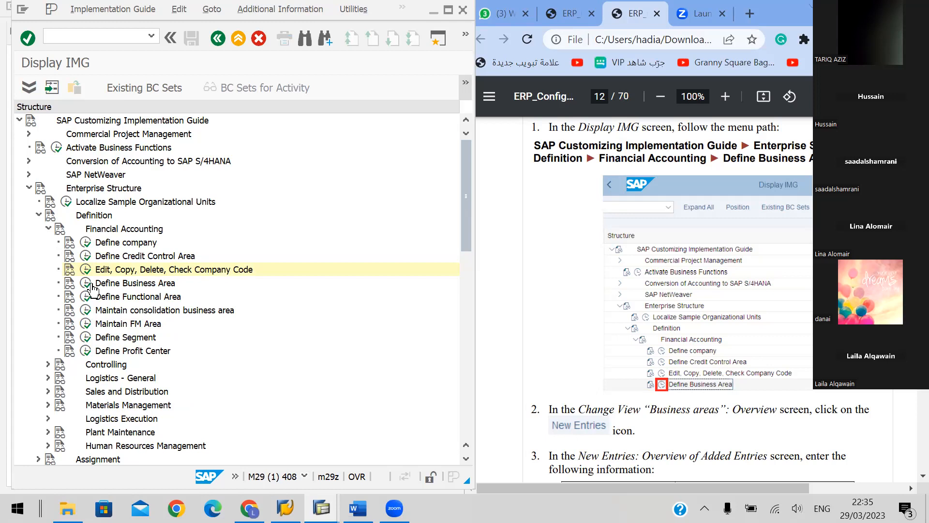
# Open the Define Business Area activity and bring up the handbook's data values for the new business area
pyautogui.click(147, 285)
pyautogui.click(87, 284)
pyautogui.click(87, 284)
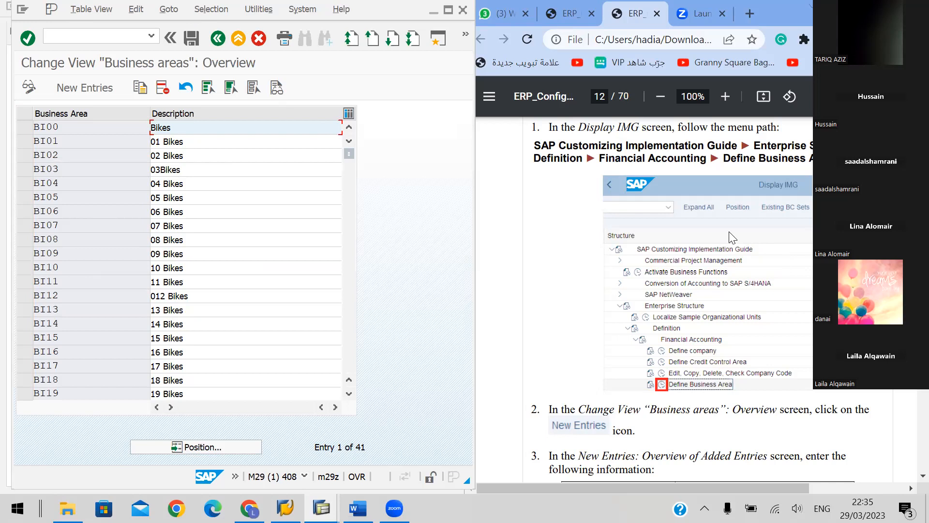
pyautogui.scroll(-5, 729, 237)
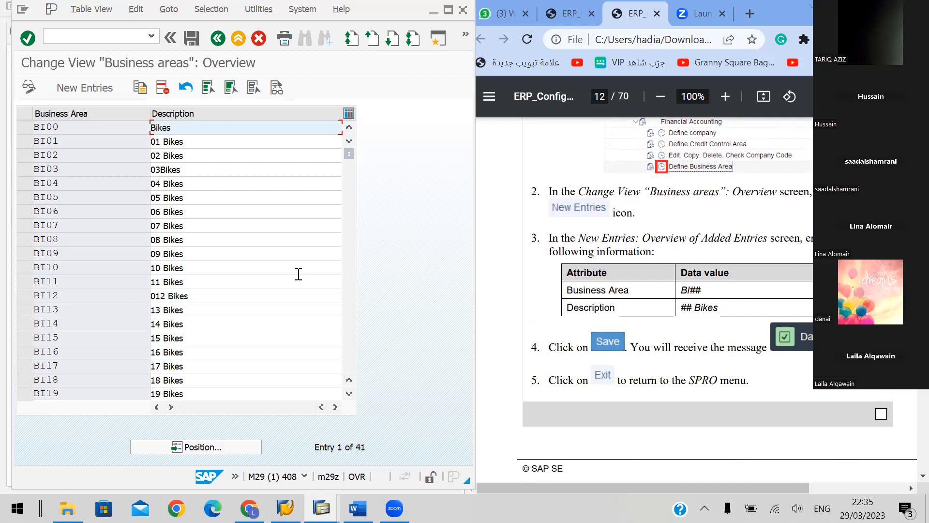
# Add a new business area BI48 with the description 48 BIKES, save it and acknowledge the save
pyautogui.click(80, 88)
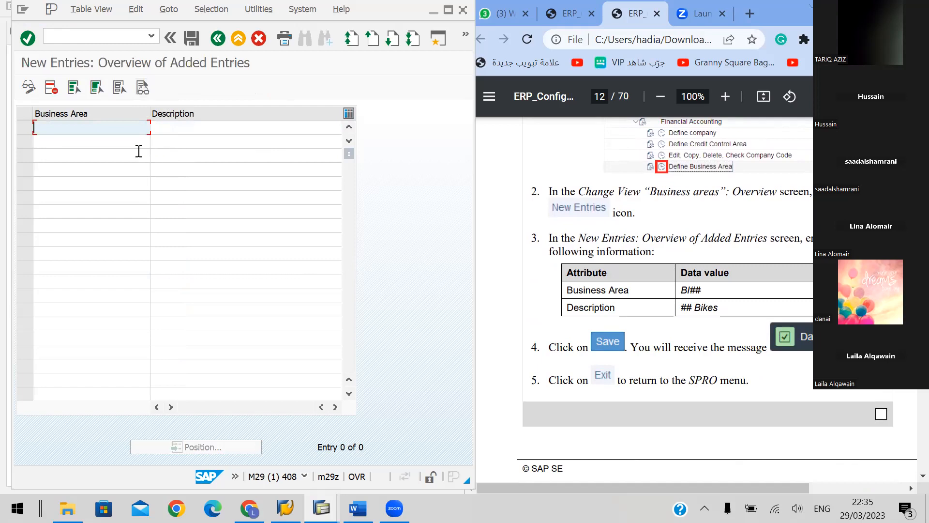
pyautogui.write('BI04')
pyautogui.press('BackSpace')
pyautogui.press('BackSpace')
pyautogui.write('48')
pyautogui.click(181, 130)
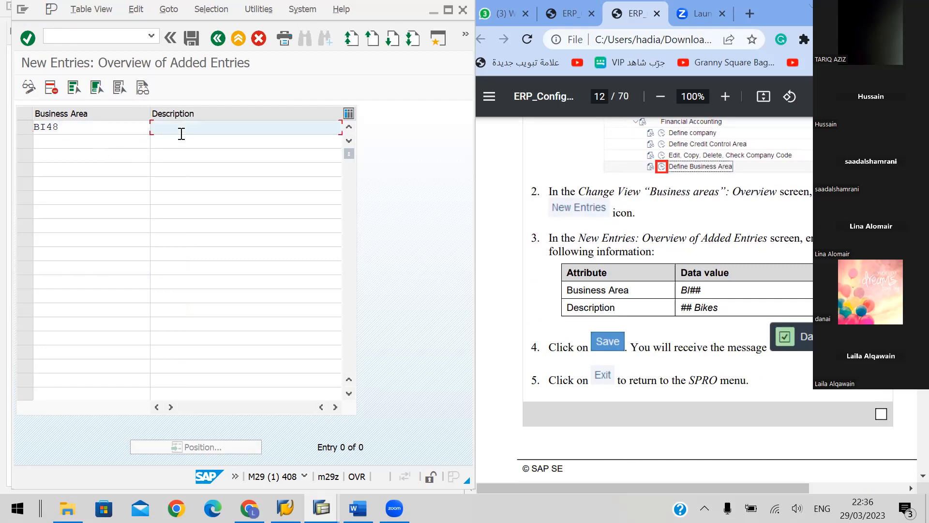
pyautogui.write('48 BIKES')
pyautogui.click(191, 37)
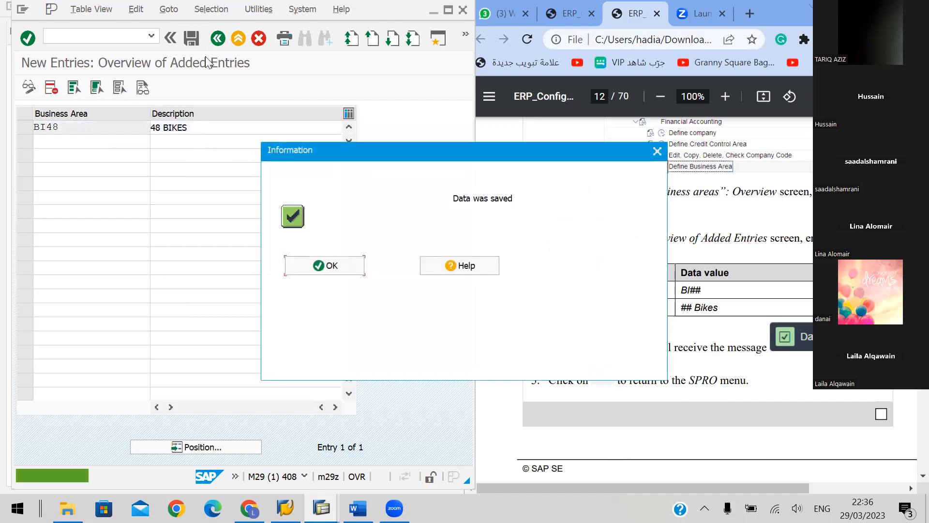
pyautogui.click(329, 269)
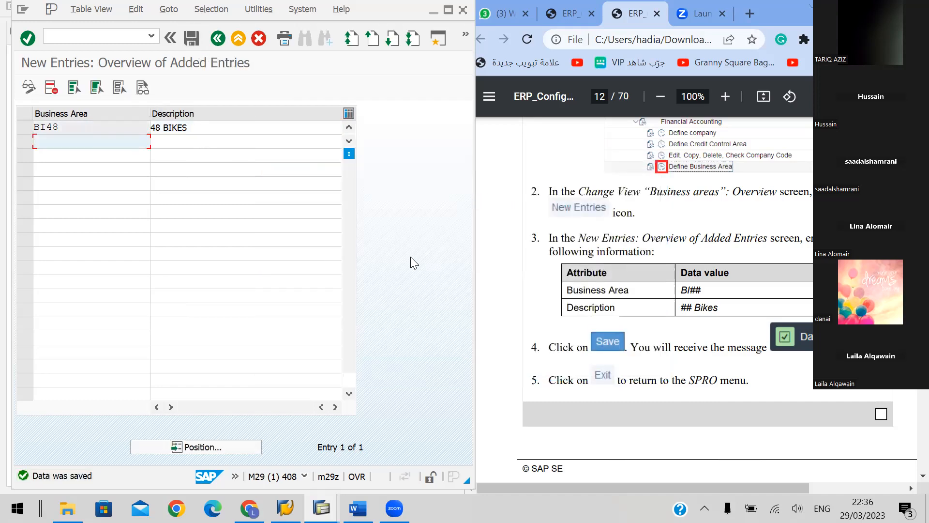
# Check the remaining handbook instructions on page 12 and exit from the business area entries all the way to SAP Easy Access
pyautogui.scroll(-5, 736, 251)
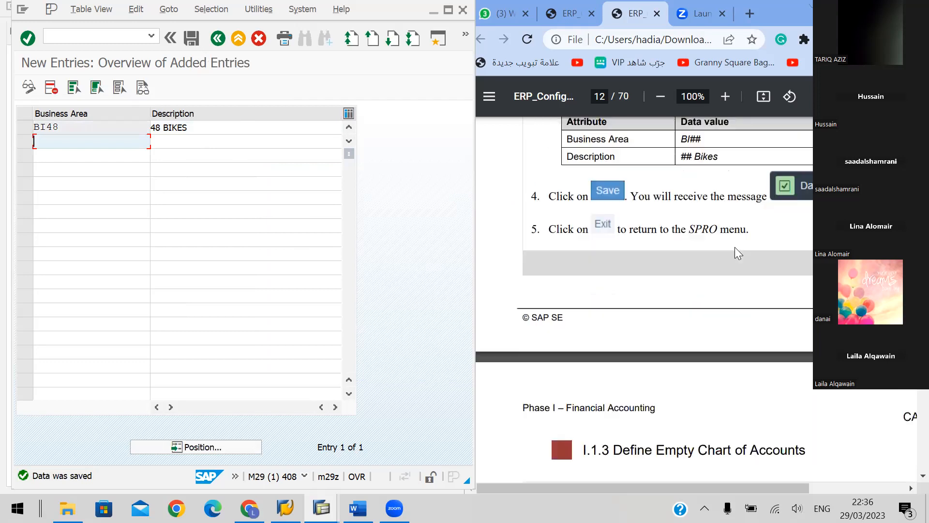
pyautogui.scroll(-3, 710, 253)
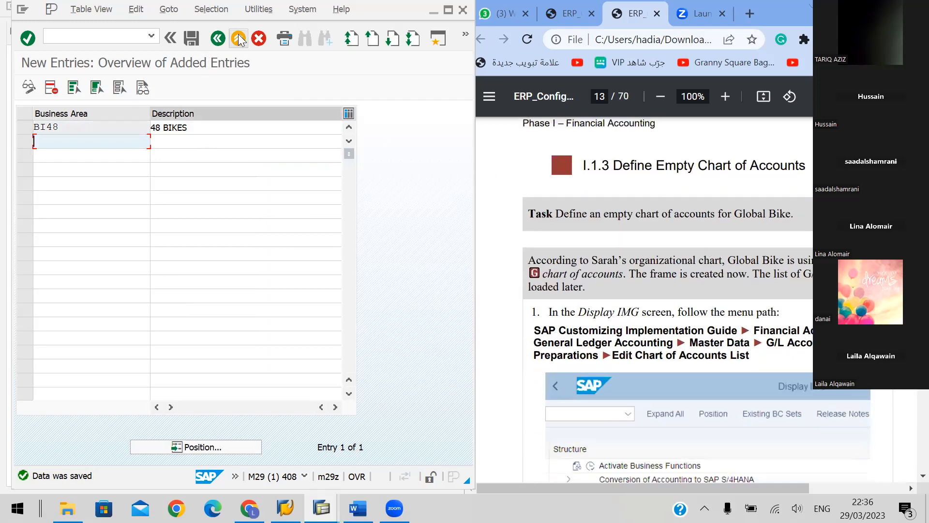
pyautogui.scroll(6, 763, 242)
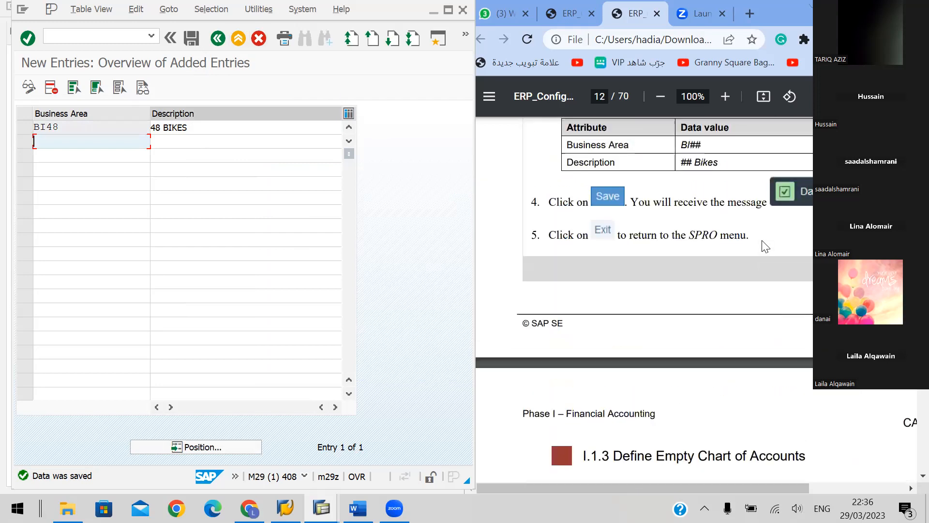
pyautogui.click(238, 40)
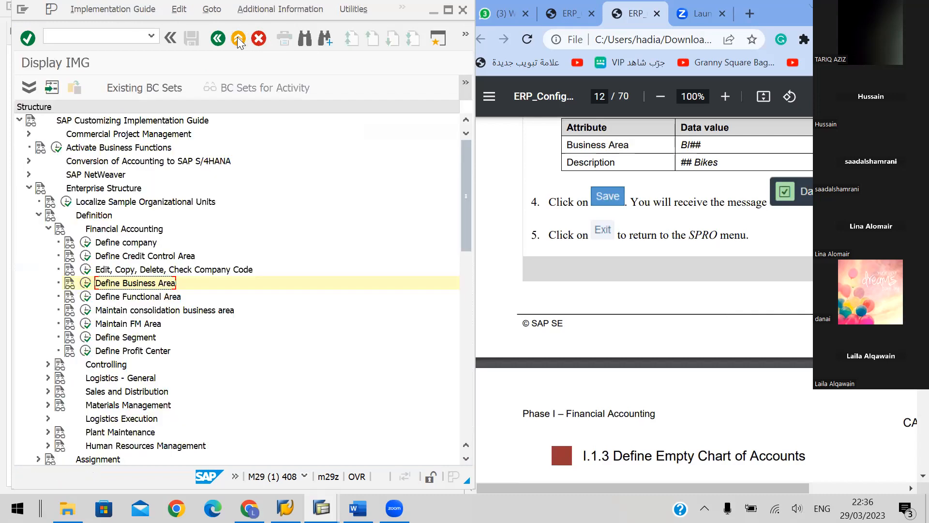
pyautogui.click(238, 40)
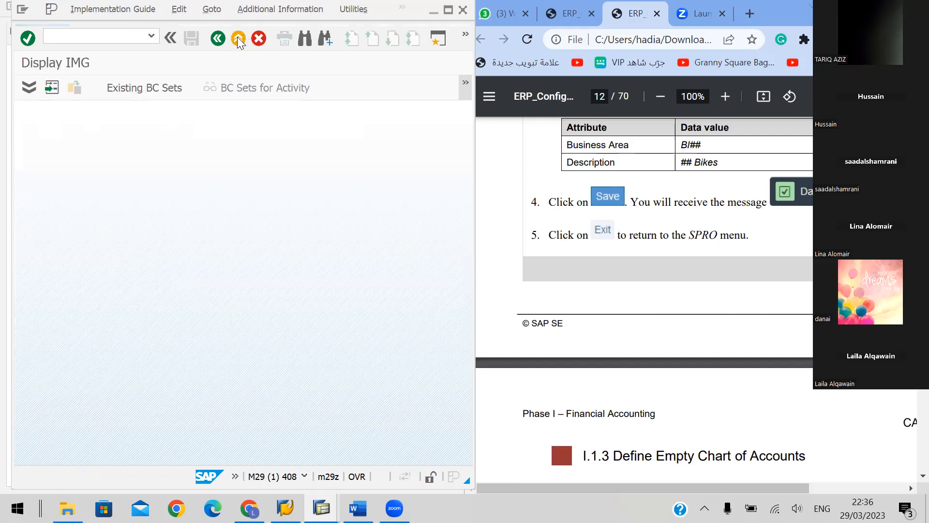
pyautogui.click(238, 40)
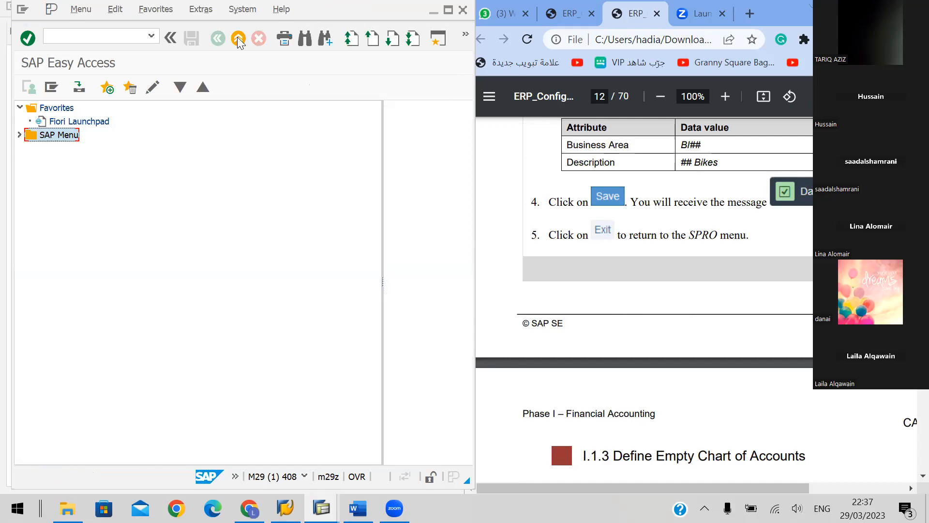
# Expand the SAP Menu and collapse its IMG, Customizing and Tools folders
pyautogui.doubleClick(58, 135)
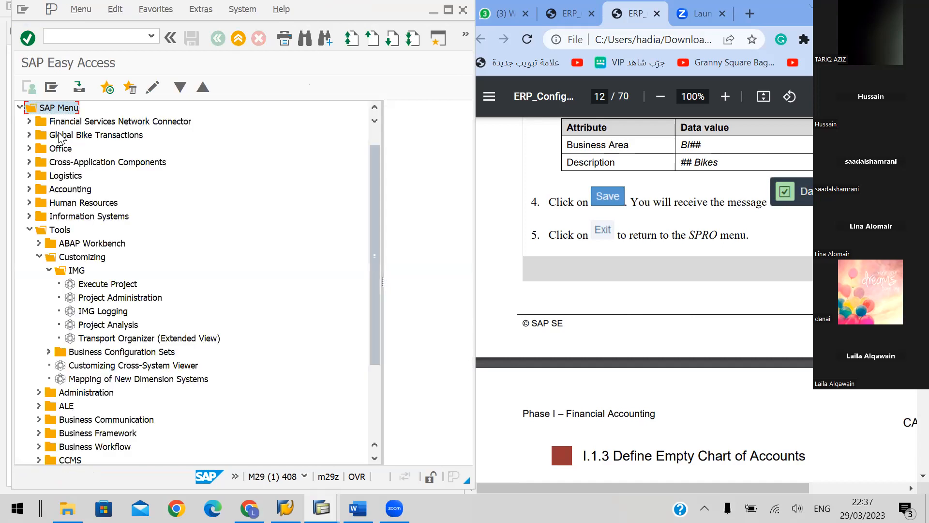
pyautogui.press('Down')
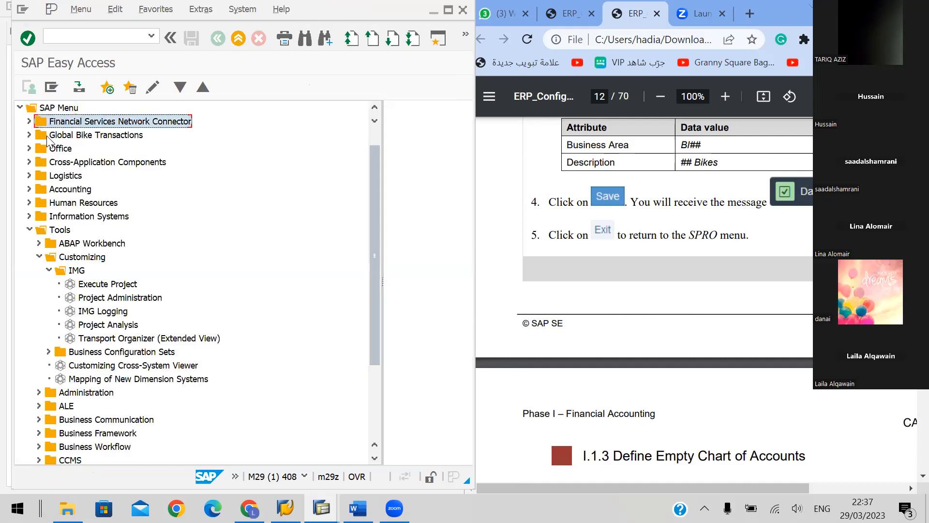
pyautogui.click(88, 285)
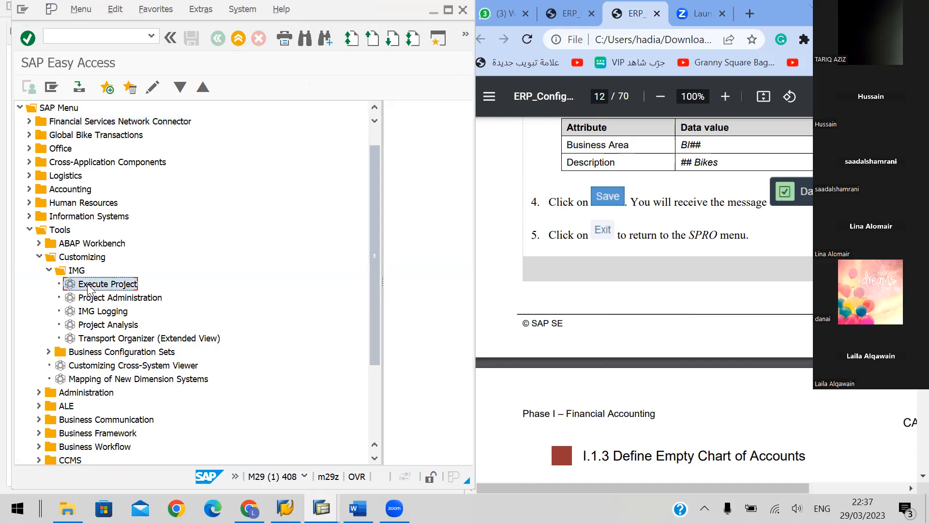
pyautogui.press('Left')
pyautogui.press('Left')
pyautogui.press('Left')
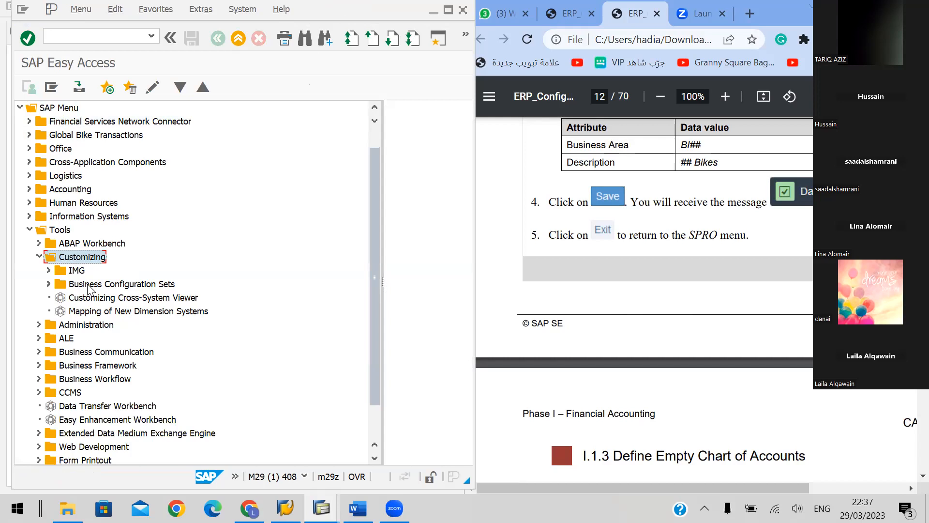
pyautogui.press('Left')
pyautogui.press('Left')
pyautogui.press('Left')
pyautogui.press('Left')
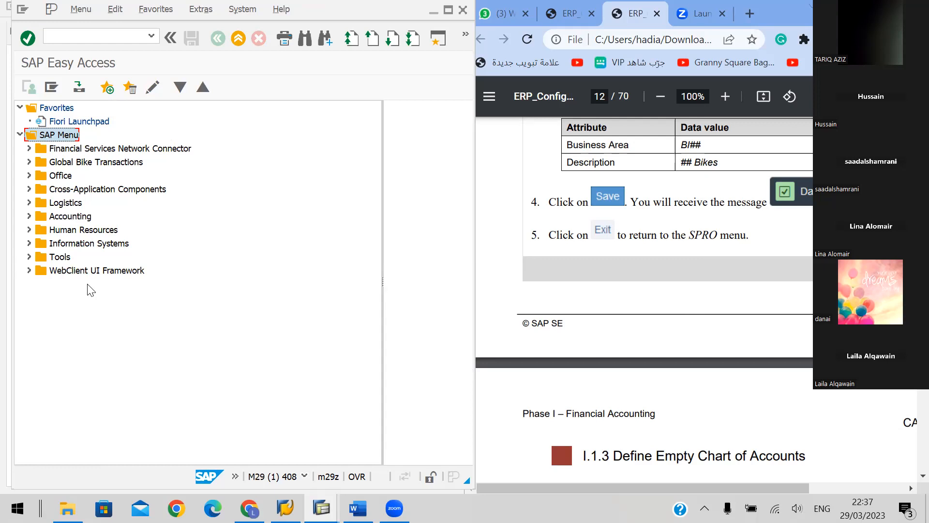
# Run transaction SPRO to reach the Execute Project screen
pyautogui.moveTo(394, 508)
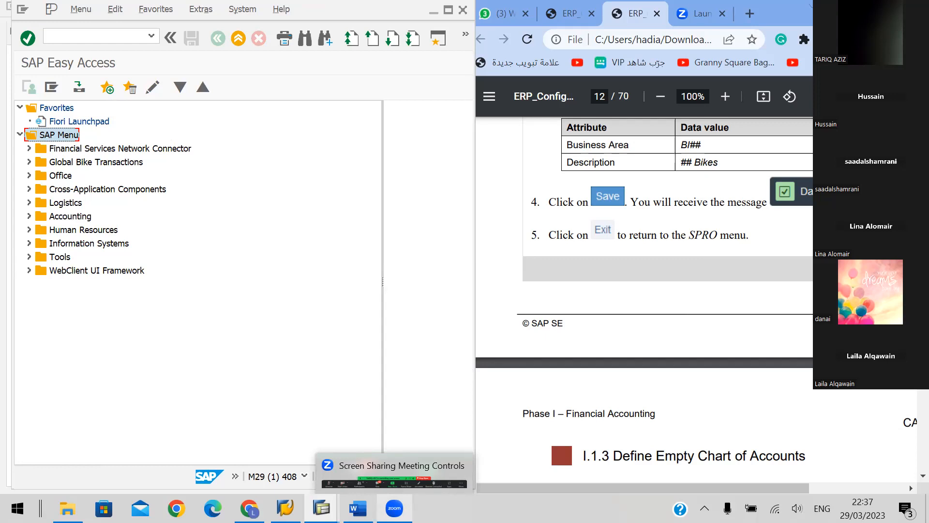
pyautogui.click(92, 41)
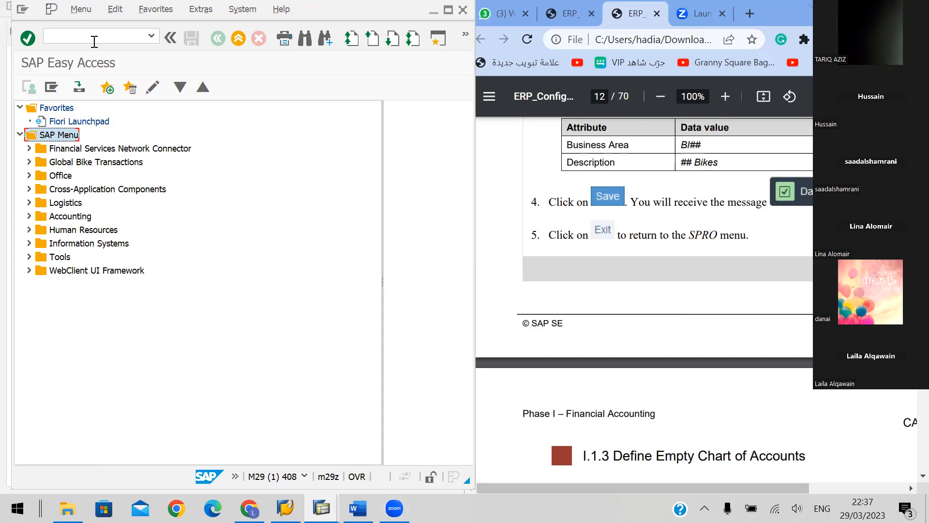
pyautogui.write('SPRO')
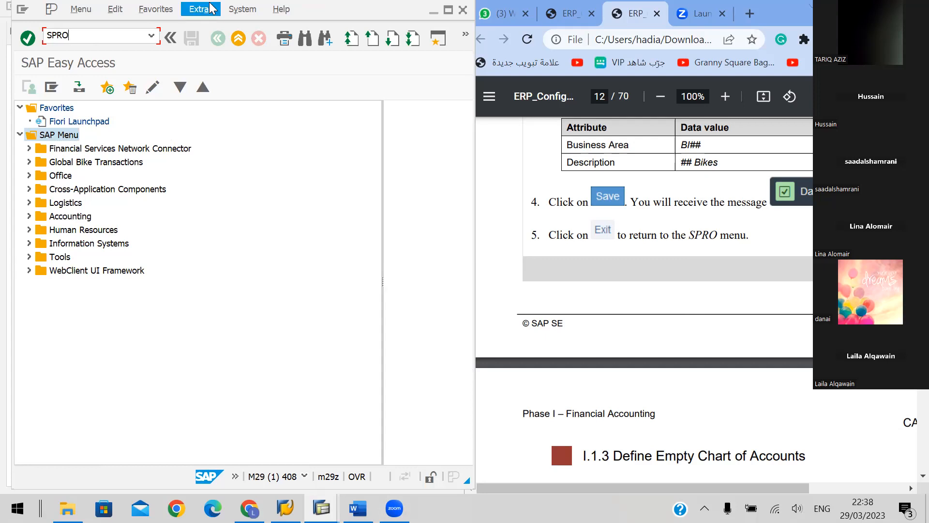
pyautogui.press('Return')
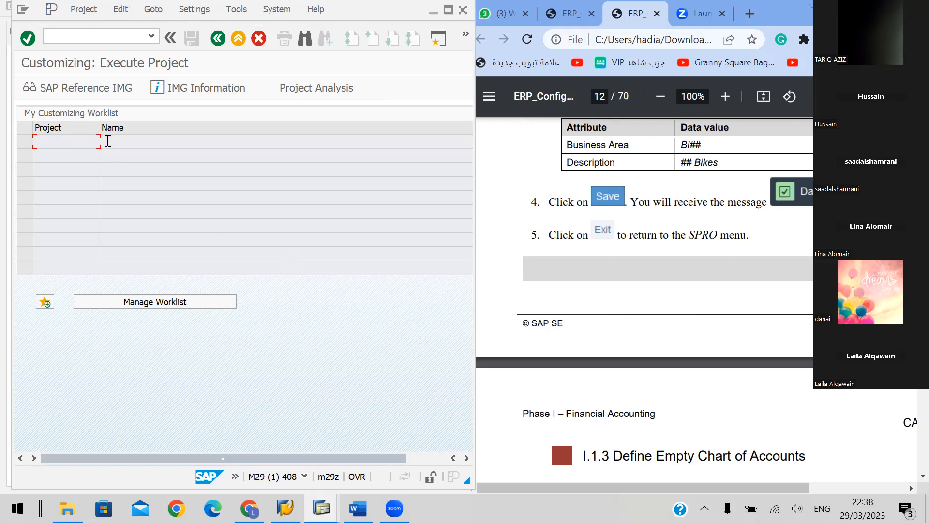
# Bring up handbook section I.1.3 Define Empty Chart of Accounts on page 13, and open the SAP Reference IMG
pyautogui.click(690, 321)
pyautogui.scroll(-3, 773, 294)
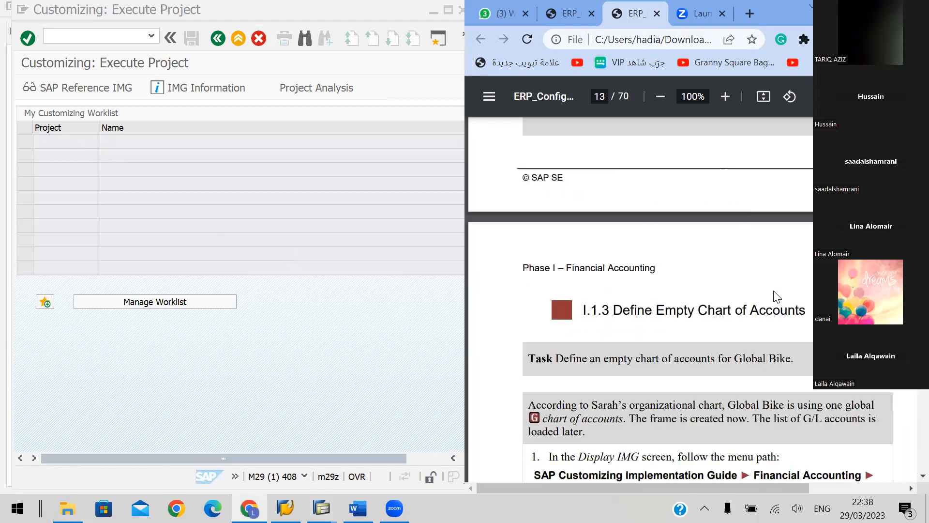
pyautogui.scroll(-1, 773, 295)
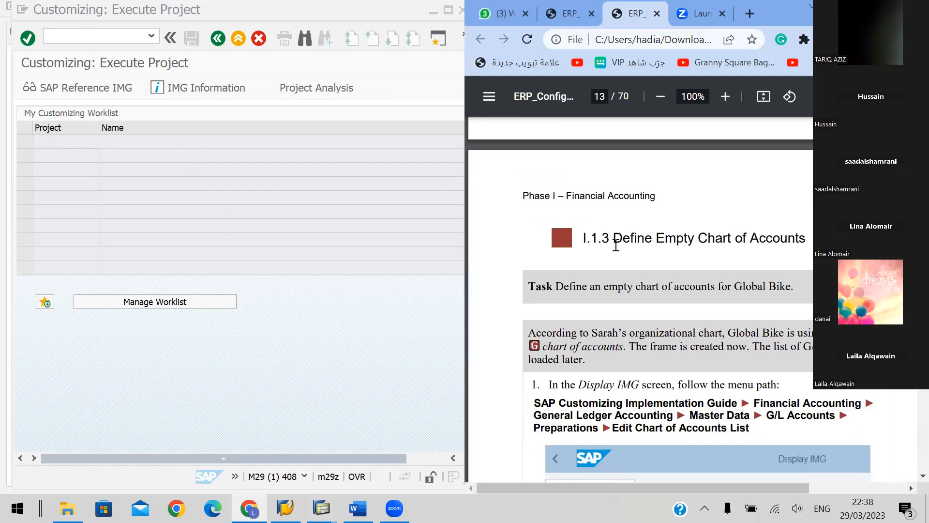
pyautogui.click(83, 89)
pyautogui.click(83, 88)
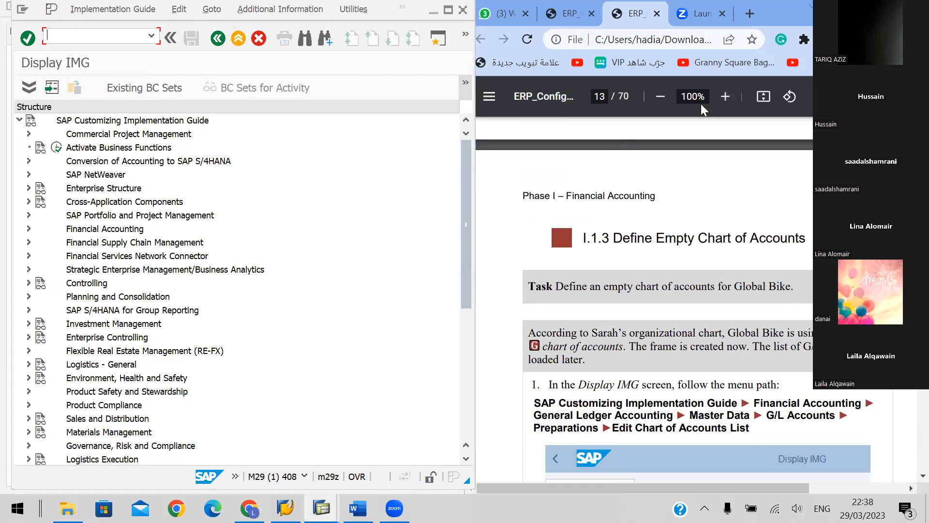
# Expand the IMG path Financial Accounting, General Ledger Accounting, Master Data, G/L Accounts, Preparations
pyautogui.scroll(-1, 752, 388)
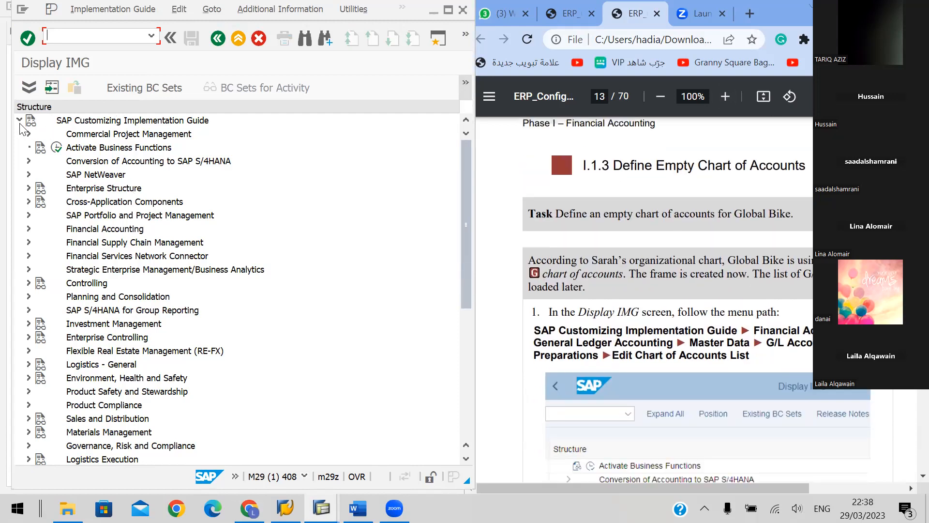
pyautogui.click(30, 188)
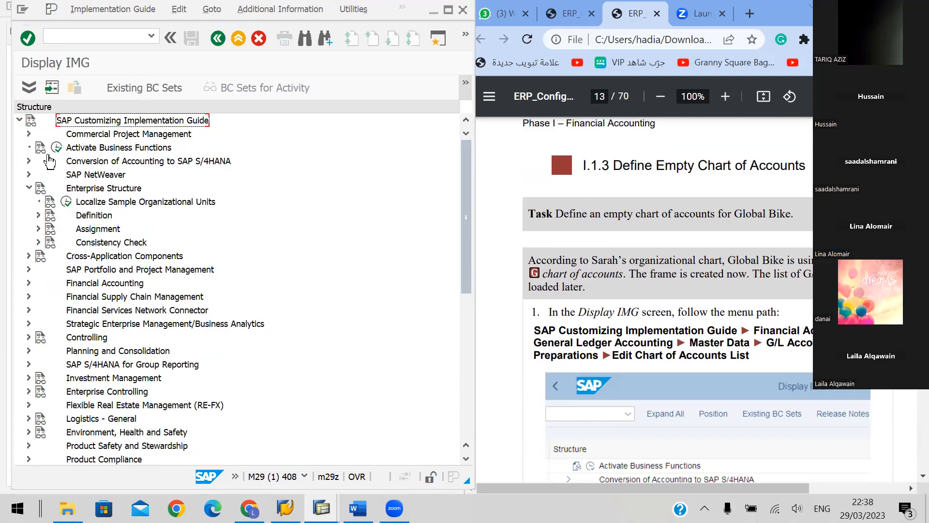
pyautogui.click(29, 284)
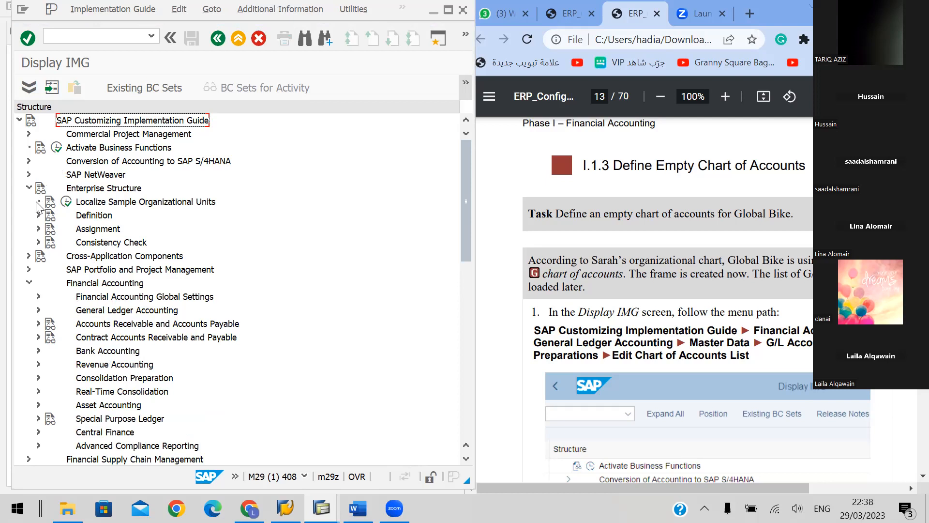
pyautogui.click(29, 189)
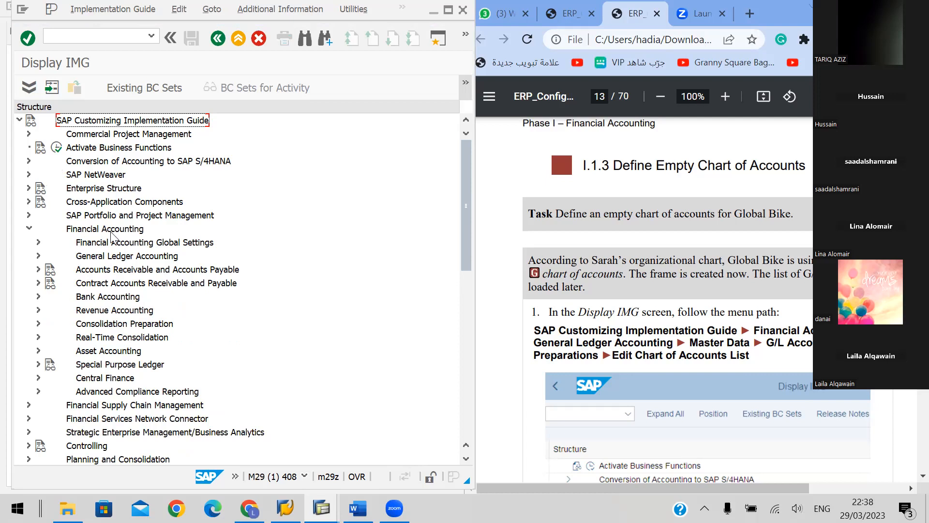
pyautogui.click(39, 255)
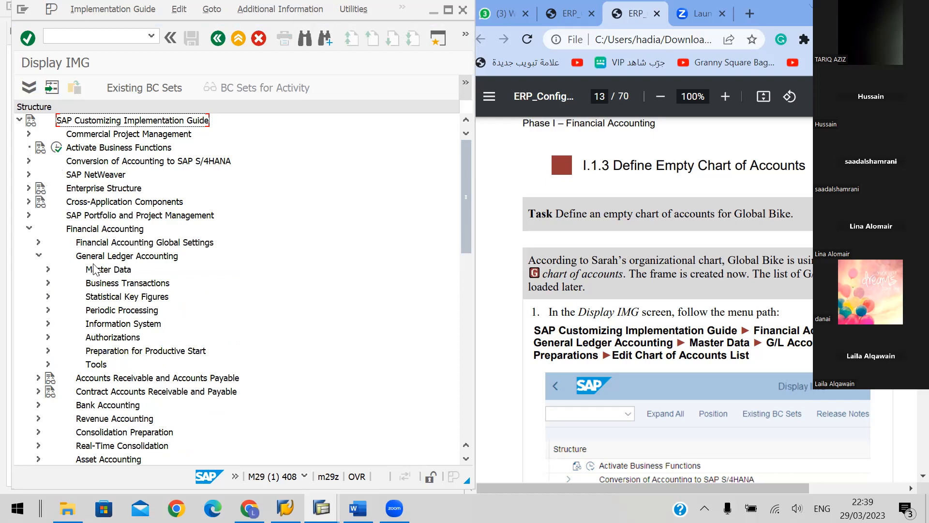
pyautogui.click(48, 270)
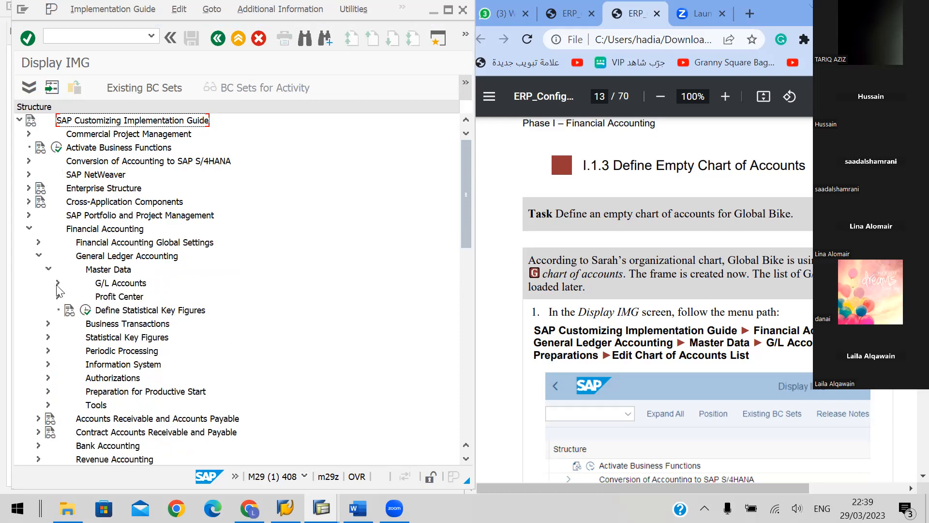
pyautogui.click(58, 282)
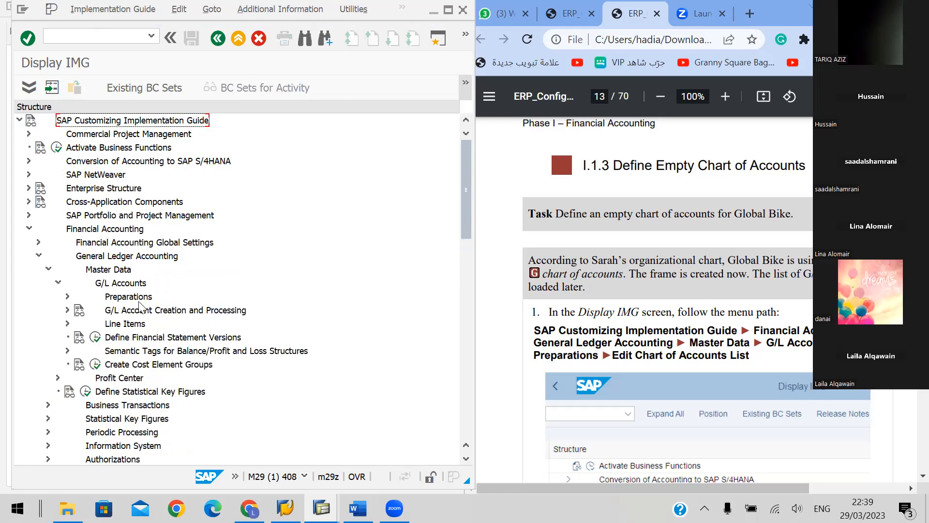
pyautogui.click(67, 297)
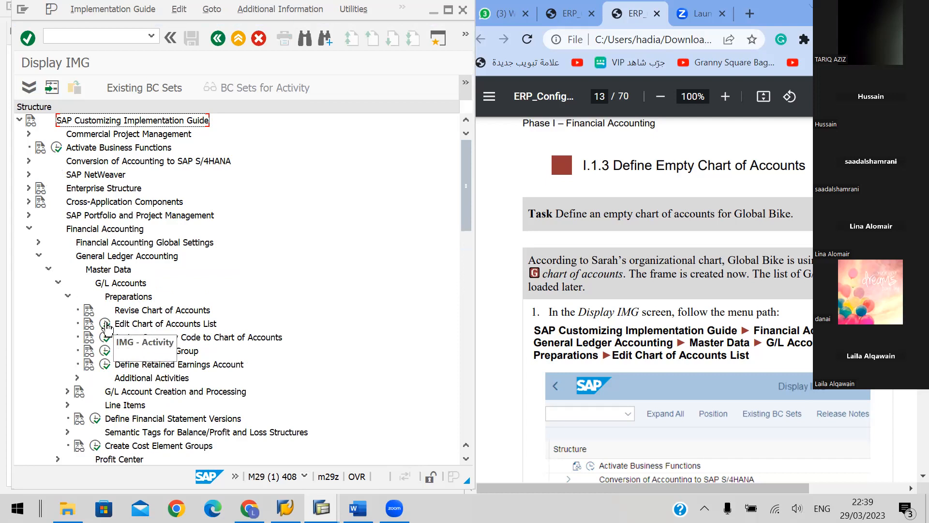
# Open Edit Chart of Accounts List, return to the IMG structure and compare it with the handbook's menu path illustration
pyautogui.click(132, 300)
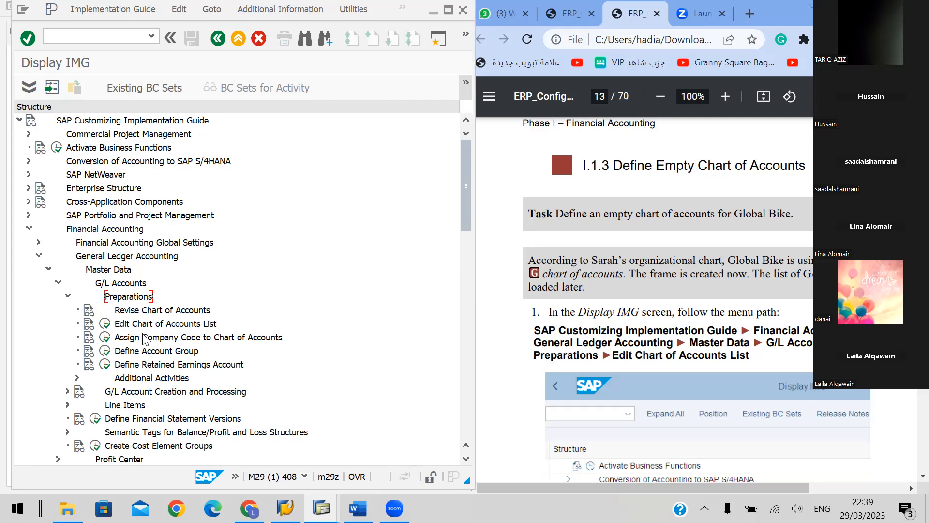
pyautogui.click(105, 323)
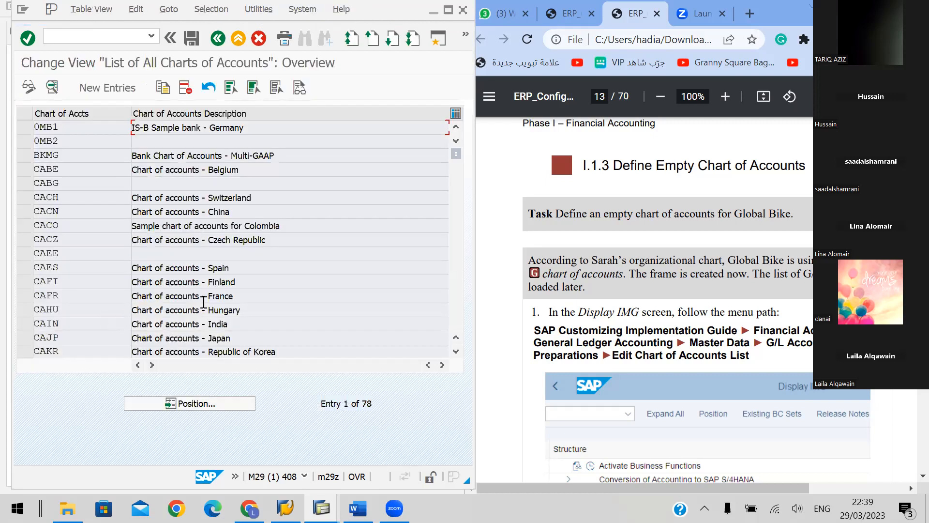
pyautogui.click(218, 39)
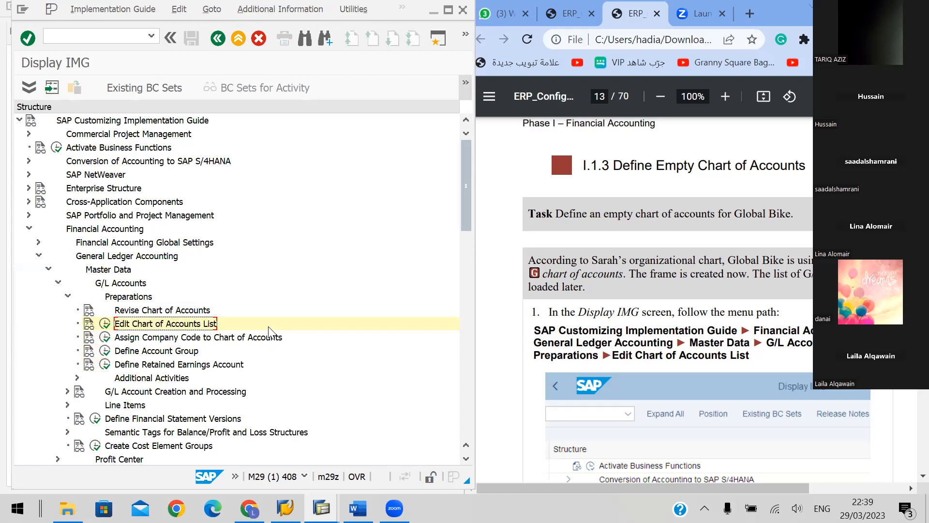
pyautogui.scroll(-3, 719, 238)
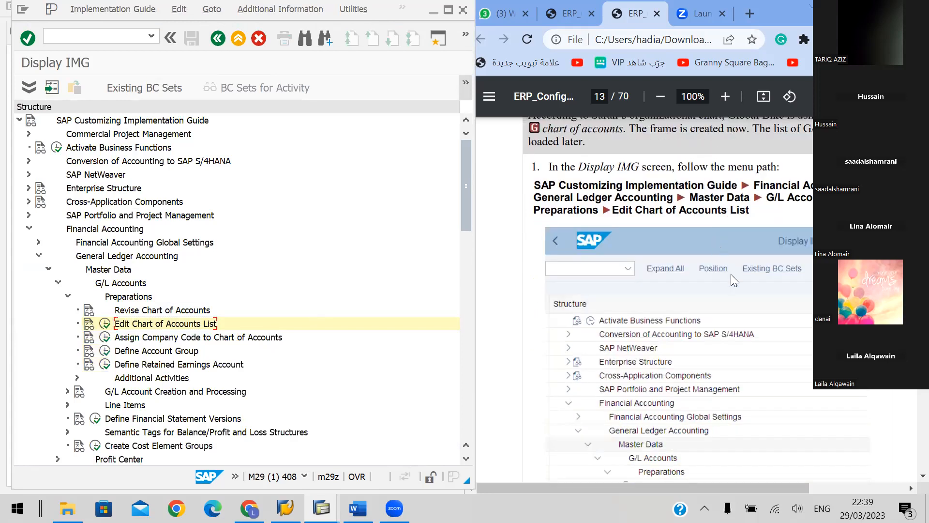
pyautogui.scroll(-2, 731, 274)
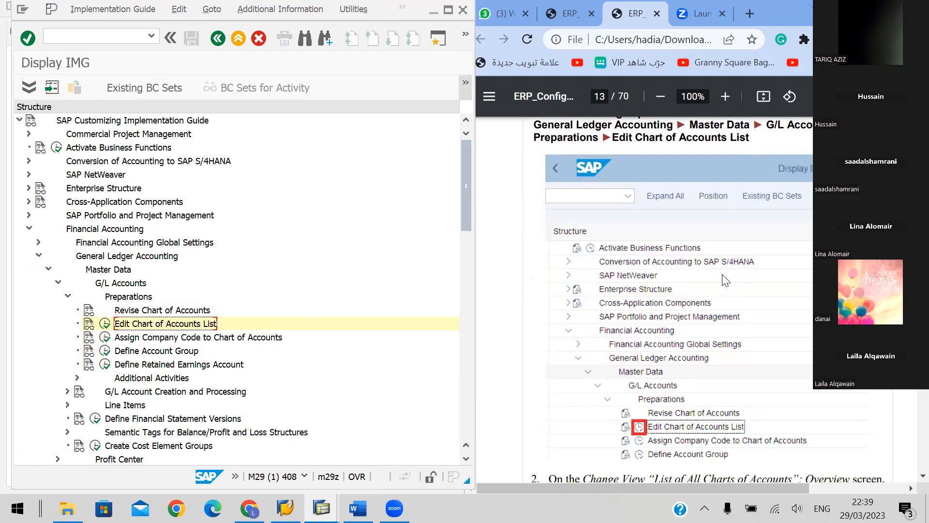
# Collapse the IMG structure from Preparations back up to Financial Accounting, ending on SAP Customizing Implementation Guide
pyautogui.press('Left')
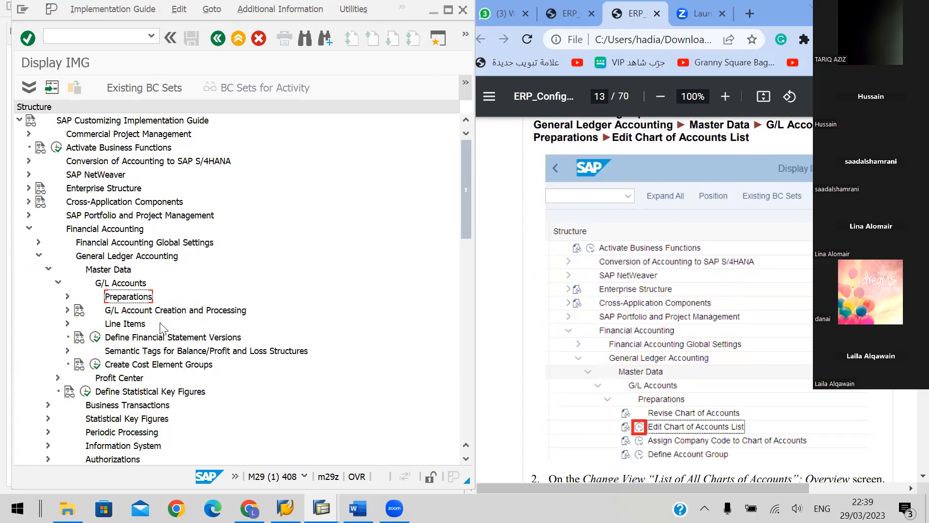
pyautogui.press('Left')
pyautogui.press('Left')
pyautogui.press('Left')
pyautogui.press('Left')
pyautogui.press('Left')
pyautogui.press('Left')
pyautogui.press('Left')
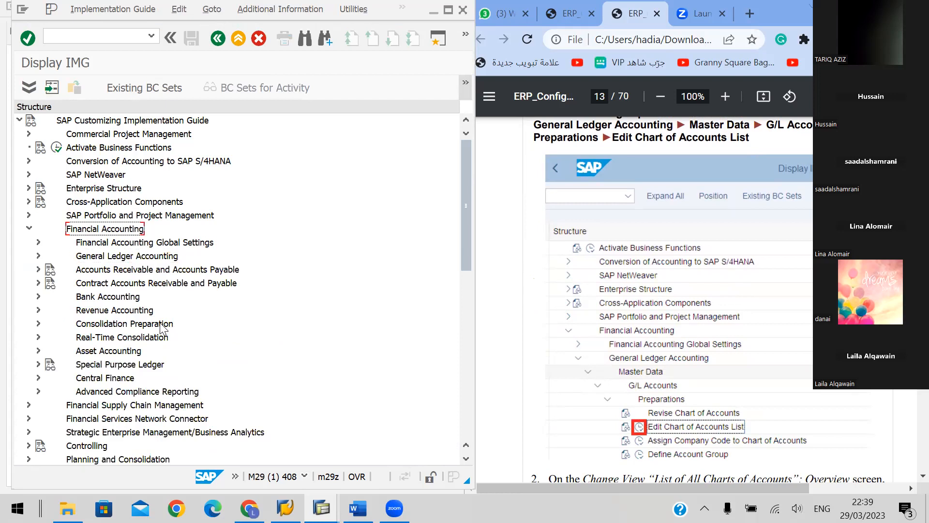
pyautogui.press('Left')
pyautogui.press('Left')
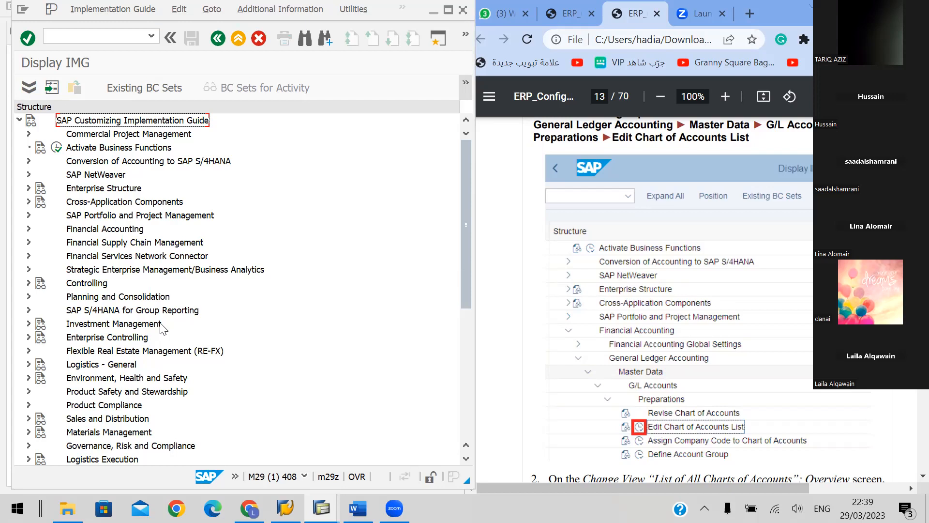
# Expand Financial Accounting and its General Ledger Accounting node in the IMG structure
pyautogui.press('Down')
pyautogui.press('Down')
pyautogui.press('Down')
pyautogui.press('Down')
pyautogui.press('Down')
pyautogui.press('Down')
pyautogui.press('Down')
pyautogui.press('Down')
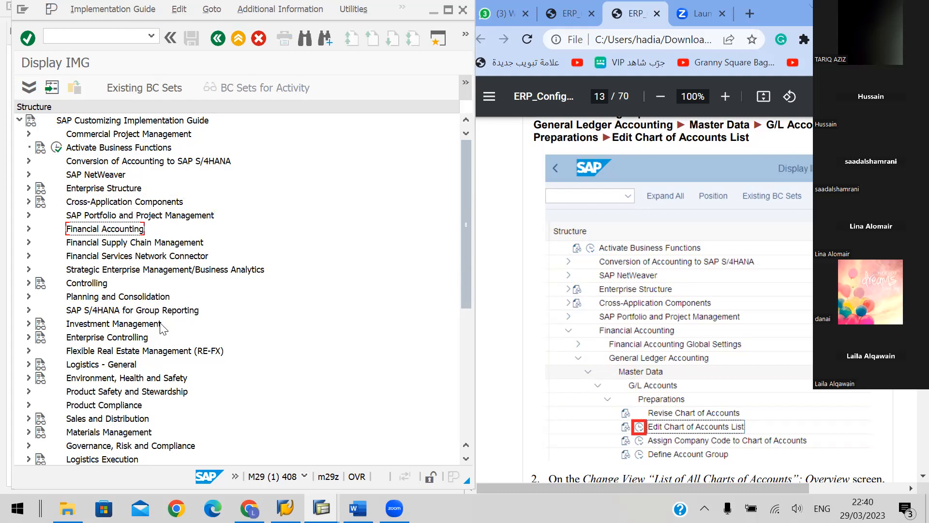
pyautogui.press('Right')
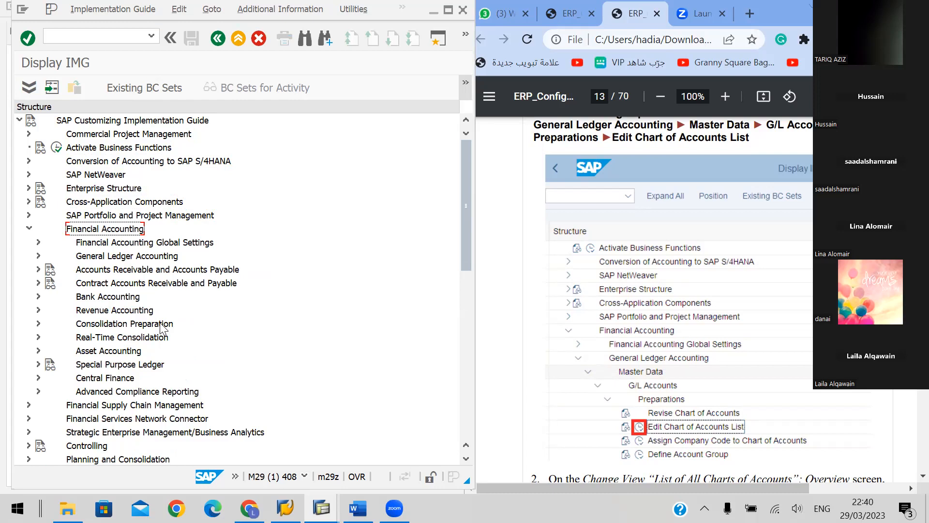
pyautogui.press('Down')
pyautogui.press('Down')
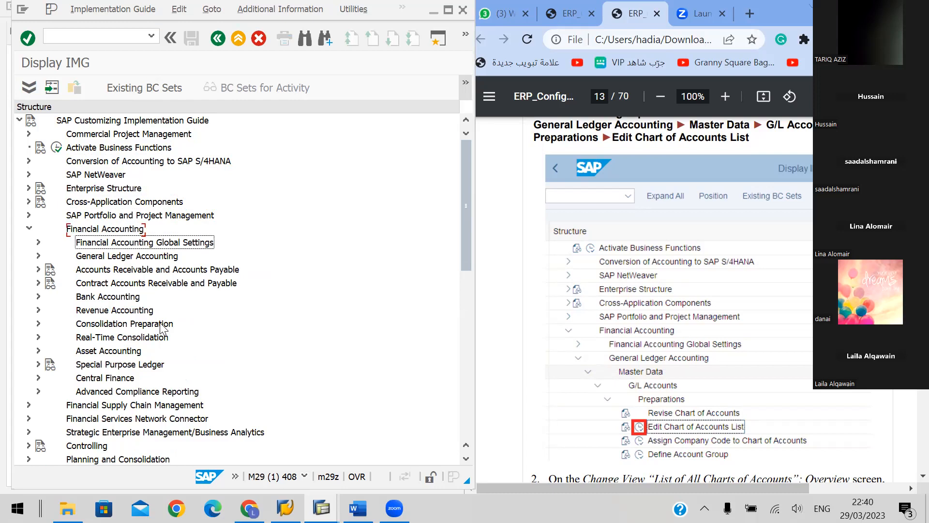
pyautogui.press('Right')
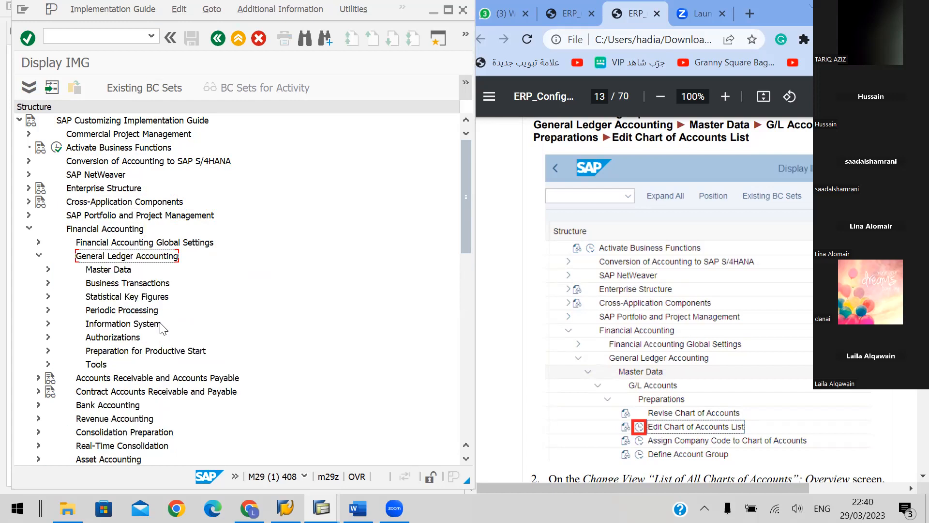
# Expand Master Data, G/L Accounts and Preparations under General Ledger Accounting, and execute Edit Chart of Accounts List
pyautogui.press('Down')
pyautogui.press('Right')
pyautogui.press('Down')
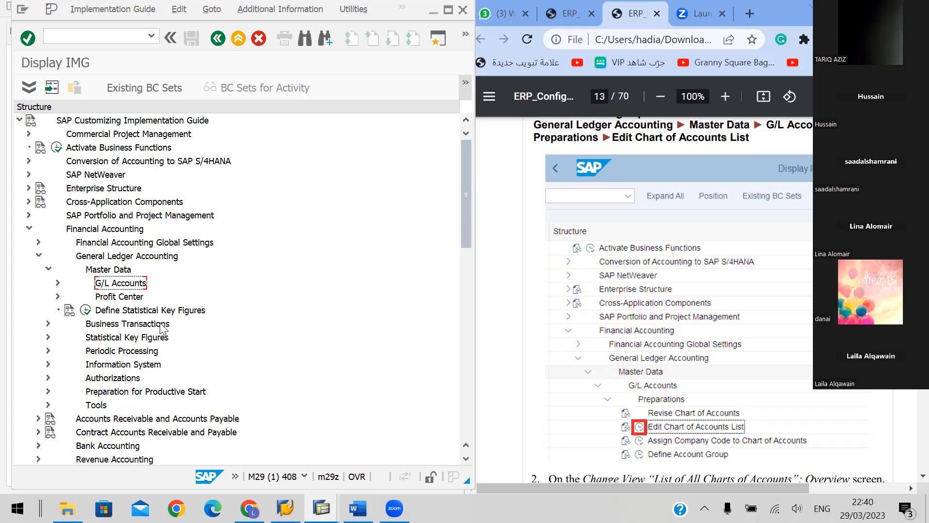
pyautogui.press('Right')
pyautogui.press('Down')
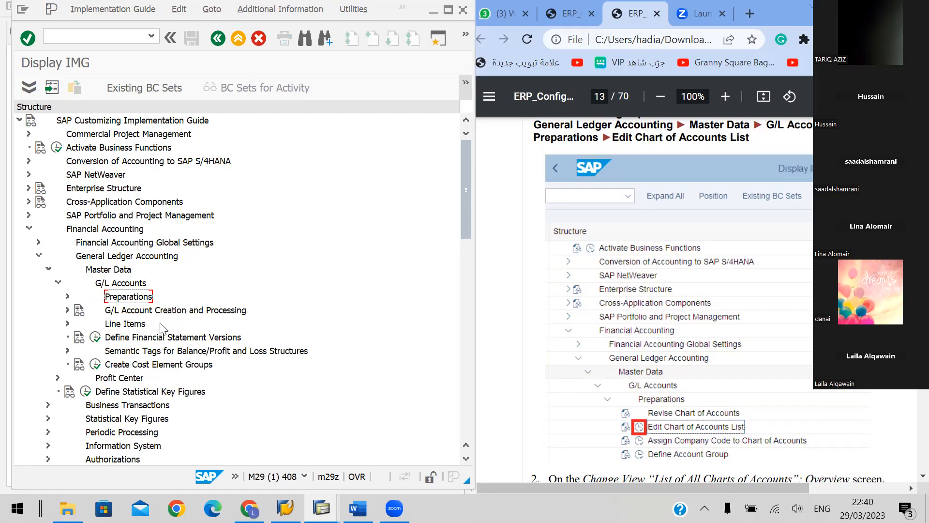
pyautogui.press('Right')
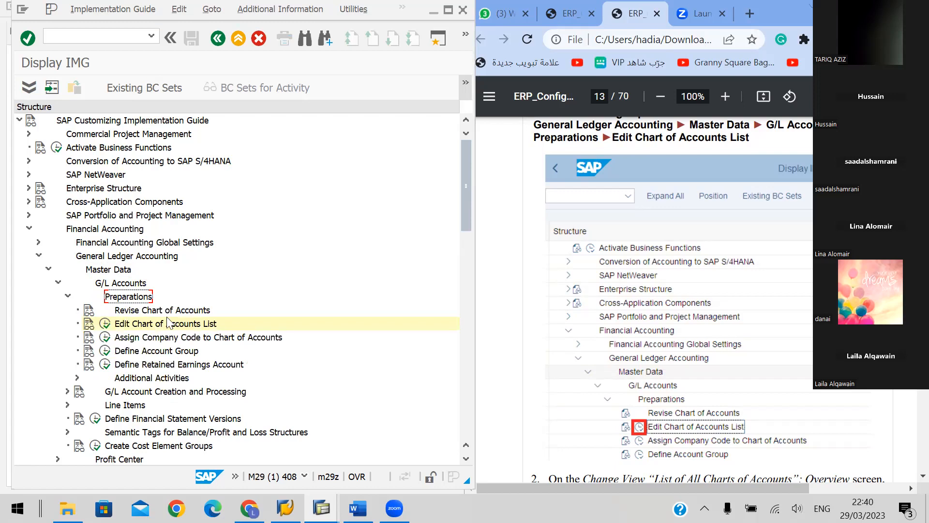
pyautogui.click(105, 324)
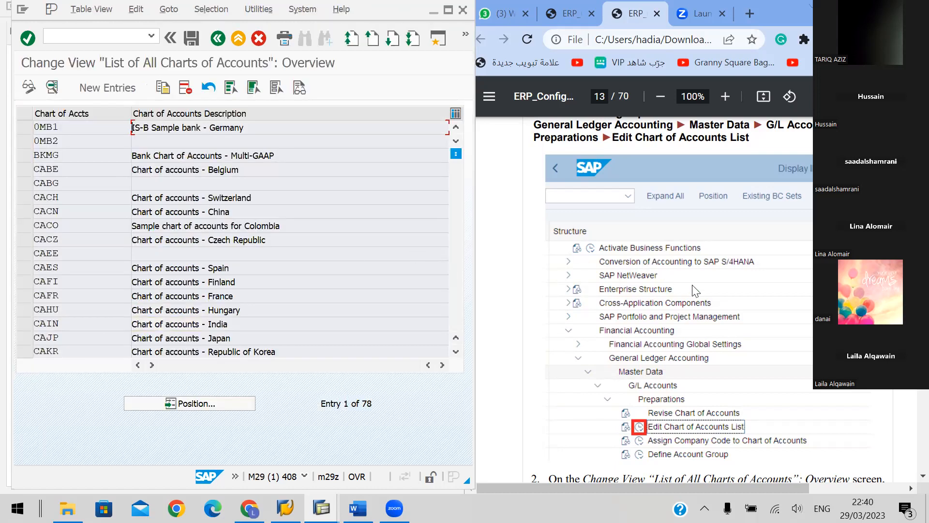
# Create a new chart of accounts entry GL48 with description "48 GBI COA" and maintenance language EN English
pyautogui.scroll(-5, 695, 291)
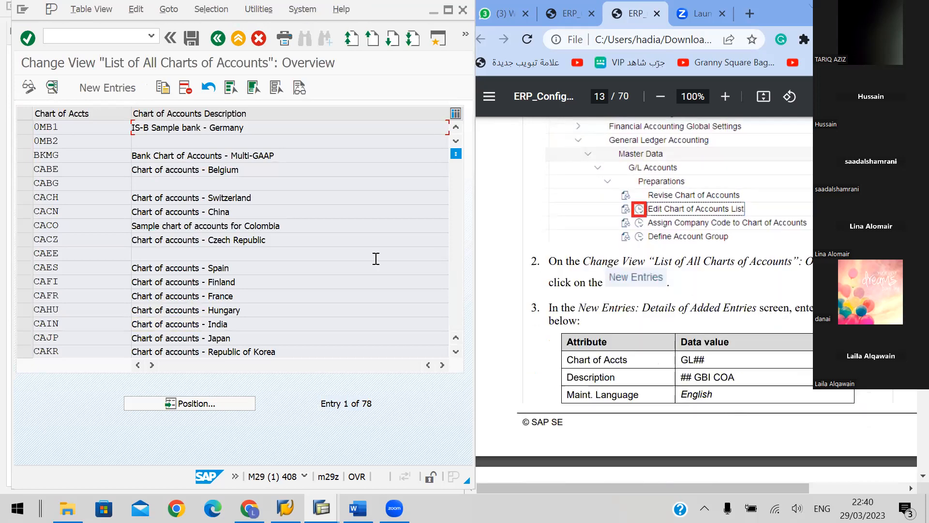
pyautogui.click(97, 88)
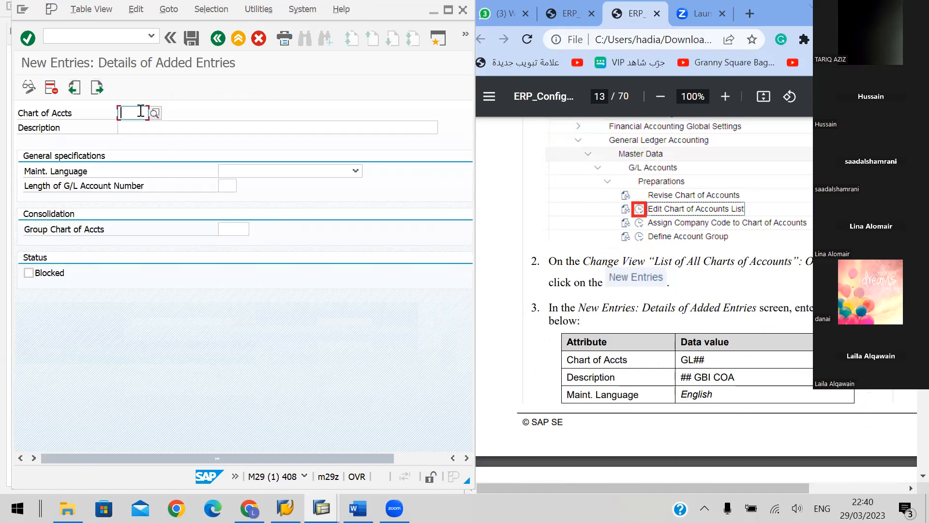
pyautogui.write('GL48')
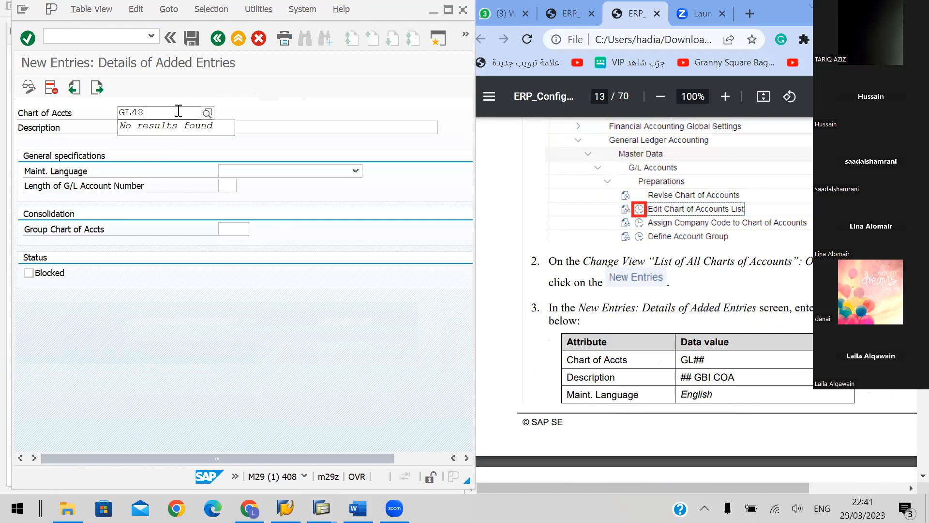
pyautogui.click(261, 132)
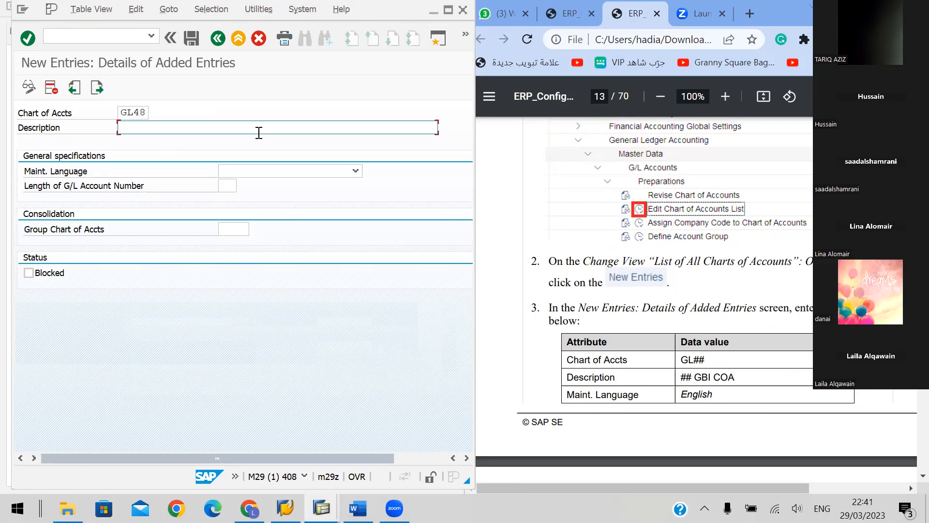
pyautogui.write('48 GBI COA')
pyautogui.click(249, 171)
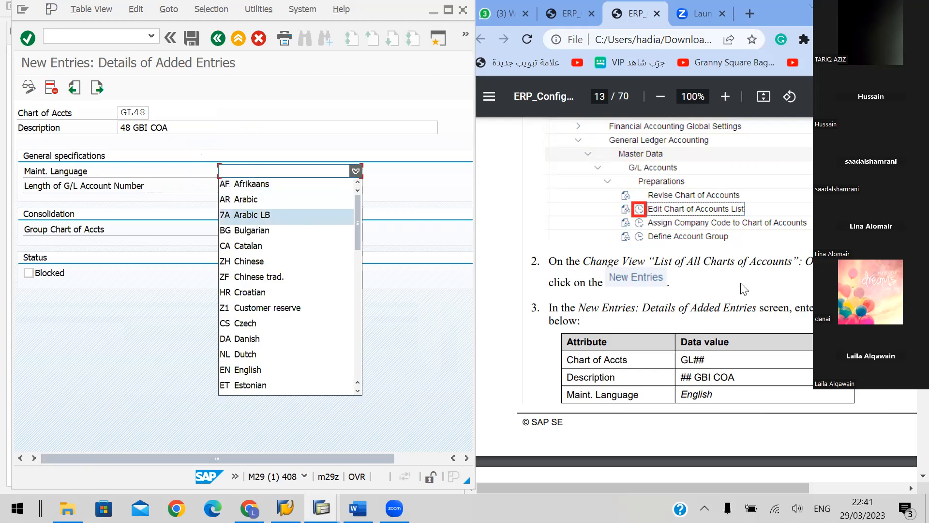
pyautogui.click(241, 369)
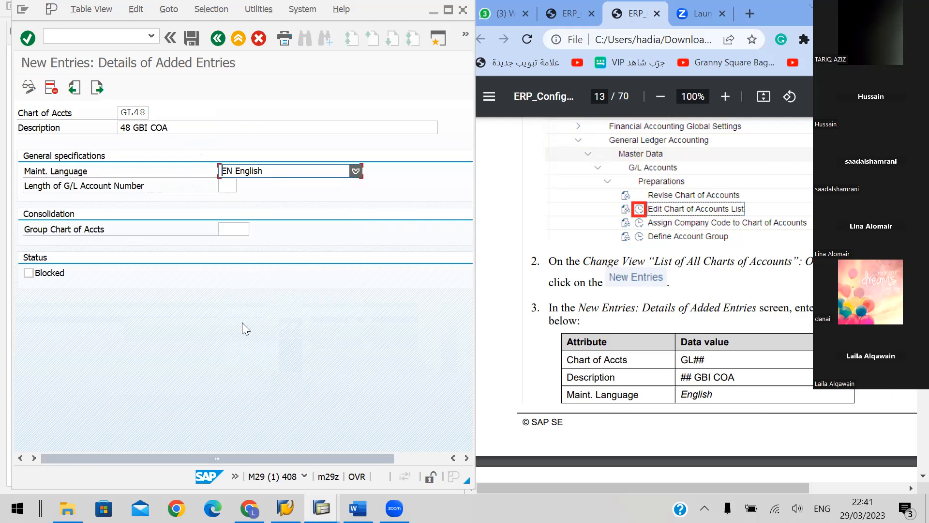
# Save the GL48 chart of accounts entry as instructed on handbook page 14 and acknowledge the message
pyautogui.scroll(-3, 682, 342)
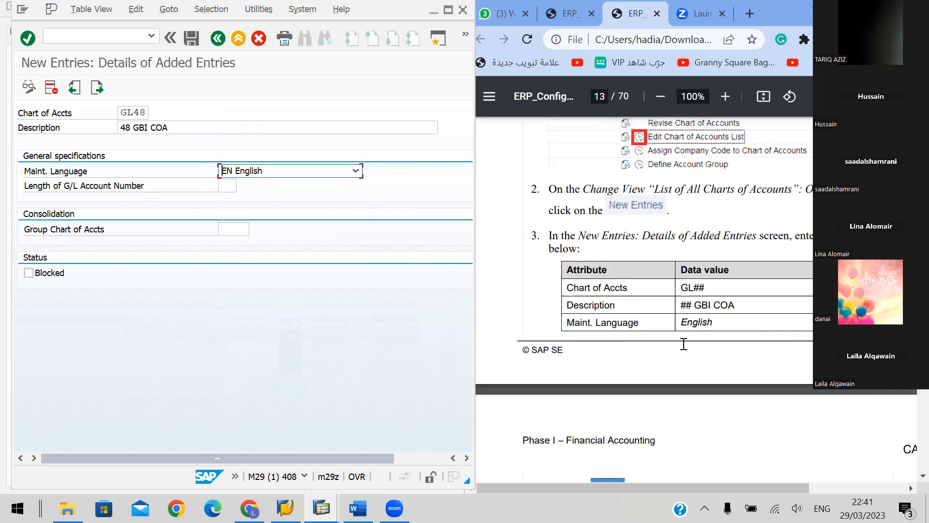
pyautogui.scroll(-1, 683, 344)
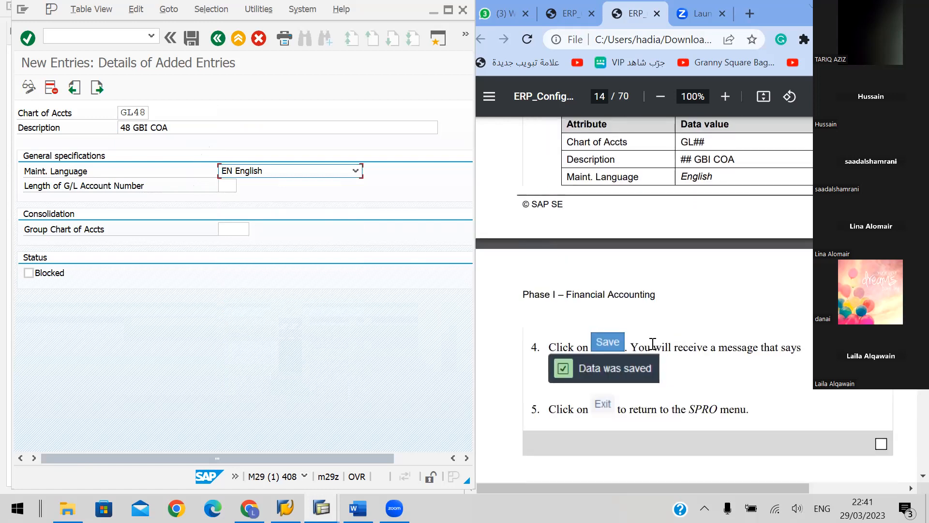
pyautogui.click(190, 38)
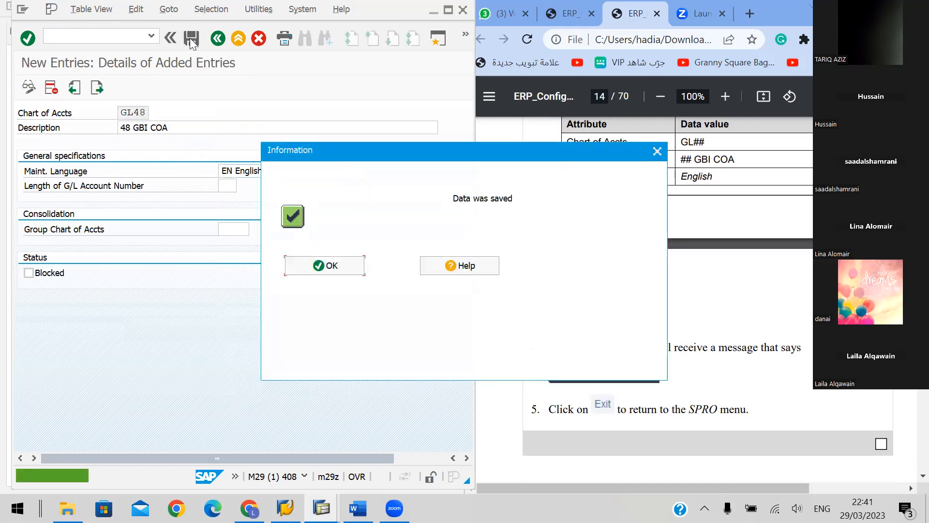
pyautogui.click(336, 267)
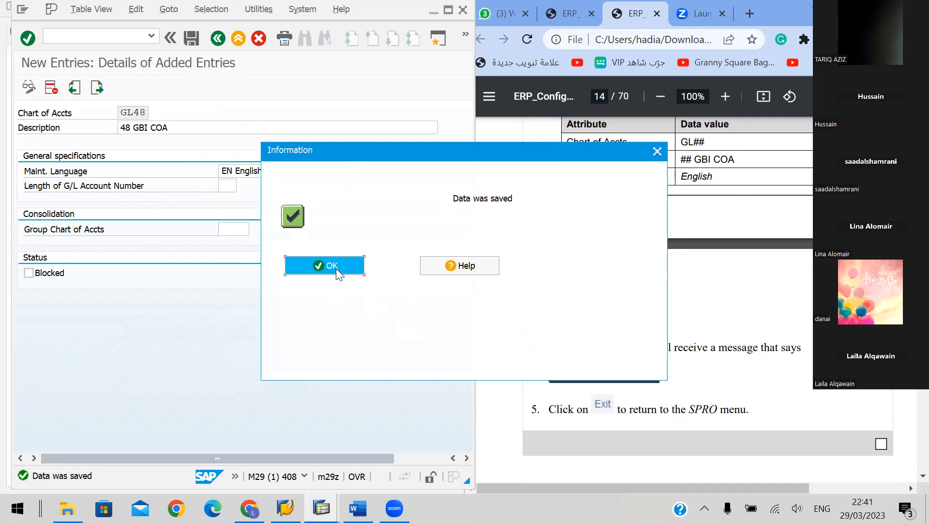
pyautogui.scroll(-2, 699, 254)
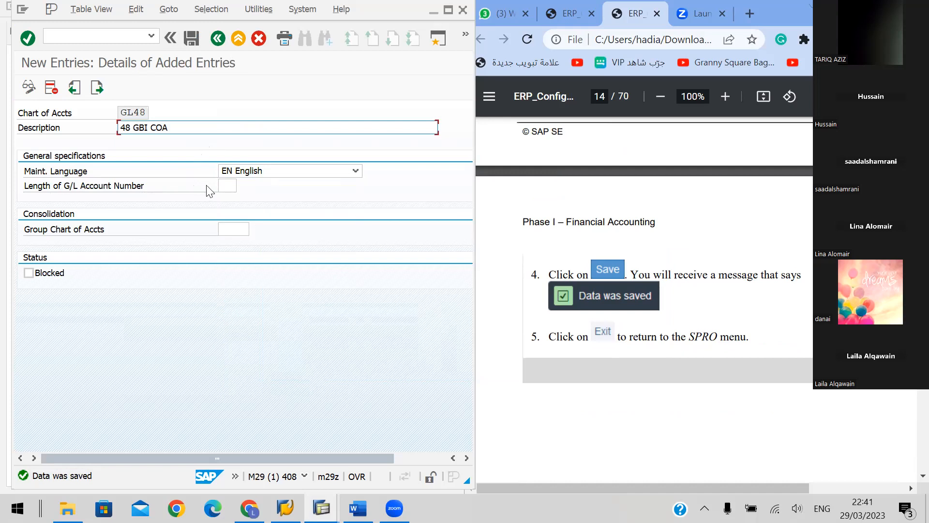
# Leave the saved chart of accounts entry and the IMG for the SAP Easy Access menu, declining to log off
pyautogui.click(239, 39)
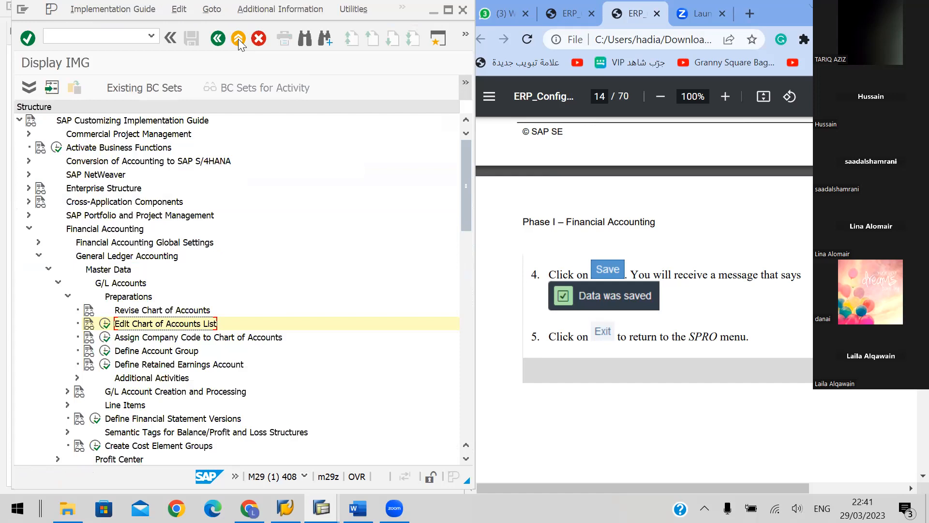
pyautogui.click(239, 39)
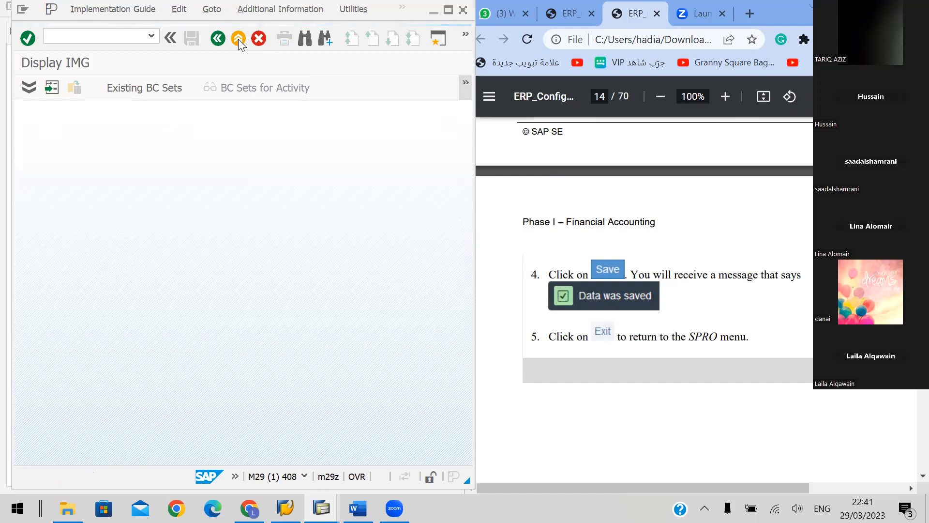
pyautogui.click(239, 40)
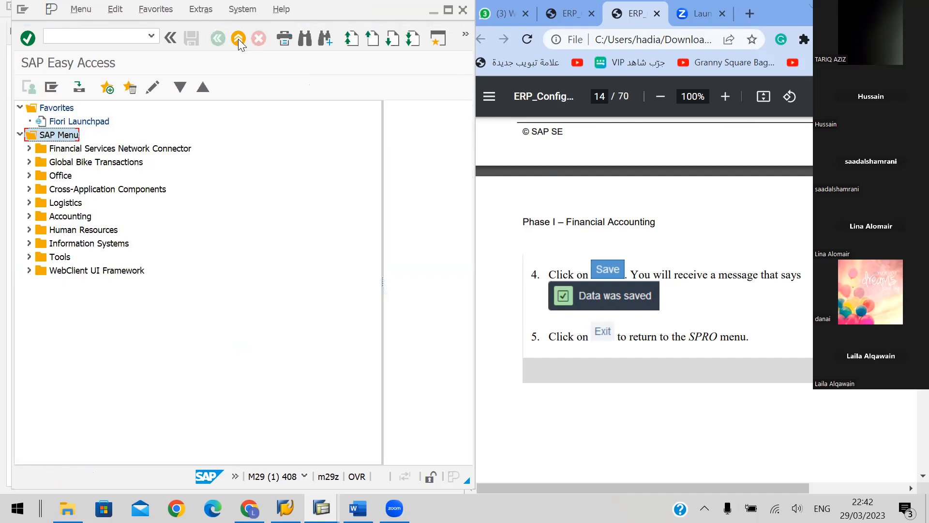
pyautogui.click(238, 39)
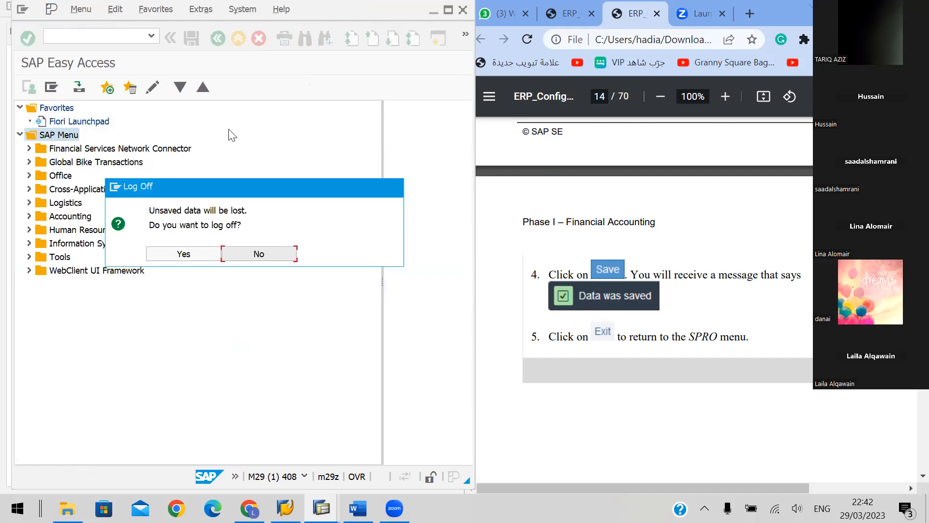
pyautogui.click(260, 260)
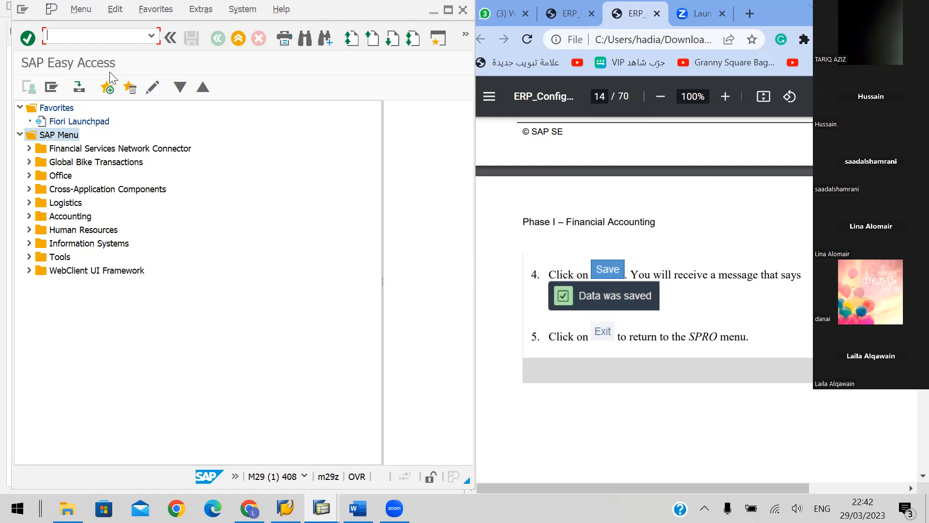
# Expand the Tools folder of the SAP Menu and its Customizing subfolder
pyautogui.click(19, 136)
pyautogui.click(20, 136)
pyautogui.press('Down')
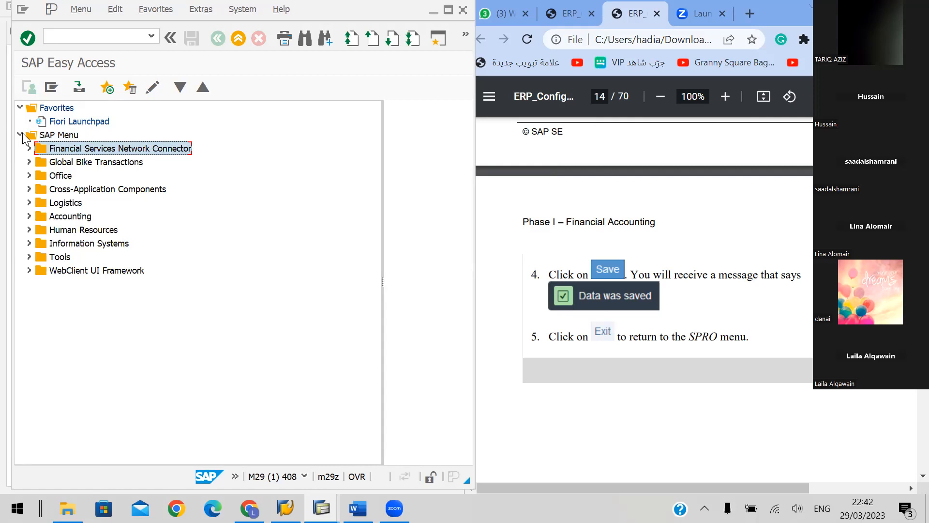
pyautogui.press('Down')
pyautogui.press('Down')
pyautogui.press('Down')
pyautogui.press('Down')
pyautogui.press('Down')
pyautogui.press('Down')
pyautogui.press('Down')
pyautogui.press('Down')
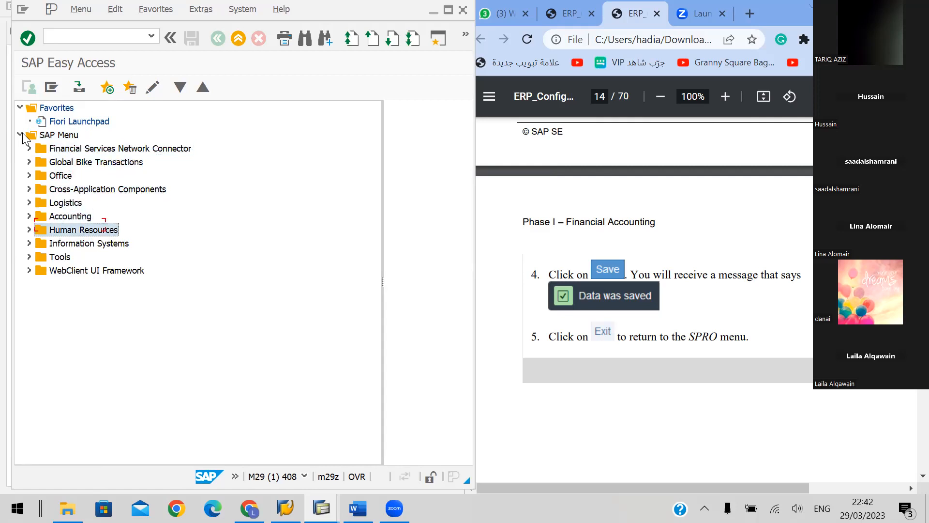
pyautogui.press('Right')
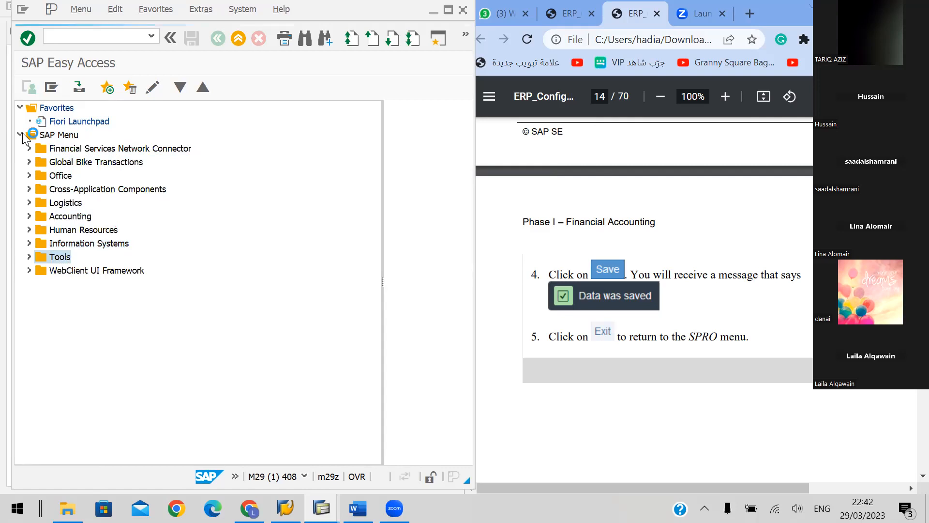
pyautogui.press('Down')
pyautogui.press('Down')
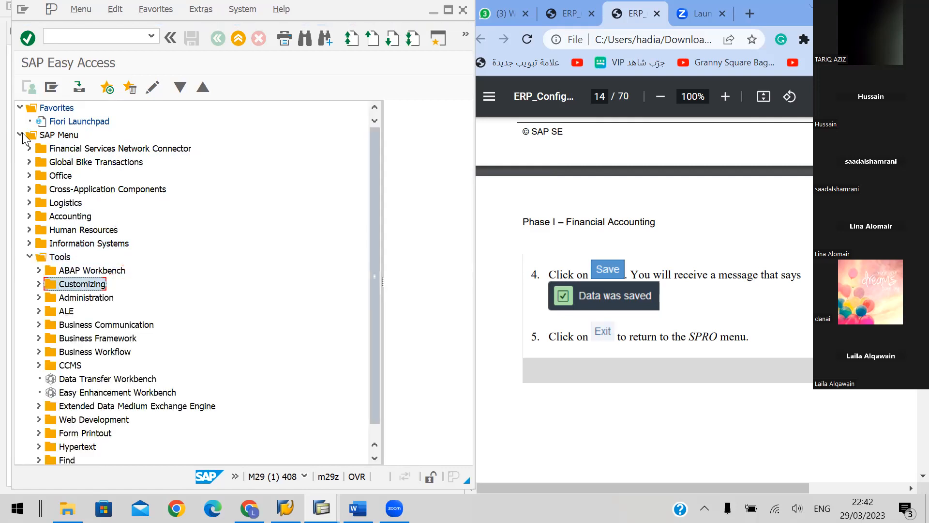
pyautogui.press('Right')
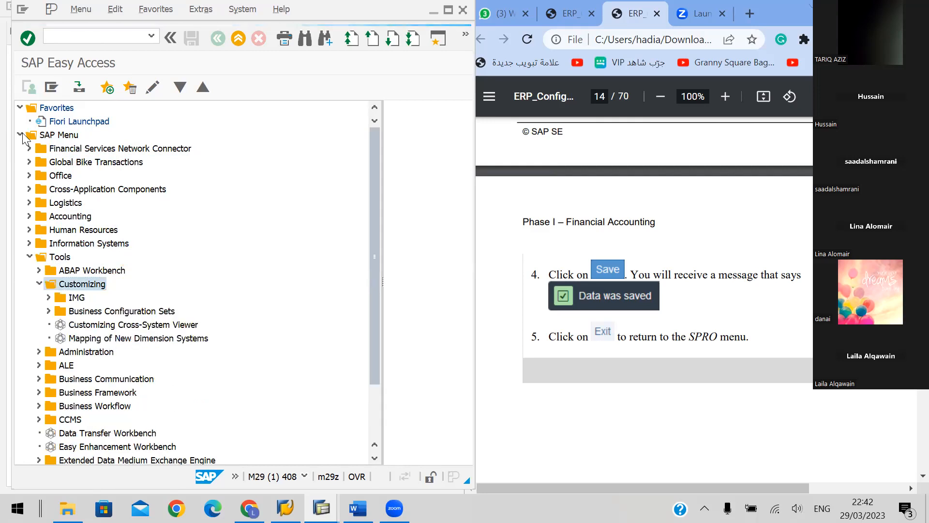
# Expand the IMG folder under Customizing, run Execute Project and display the SAP Reference IMG
pyautogui.press('Down')
pyautogui.press('Down')
pyautogui.press('Down')
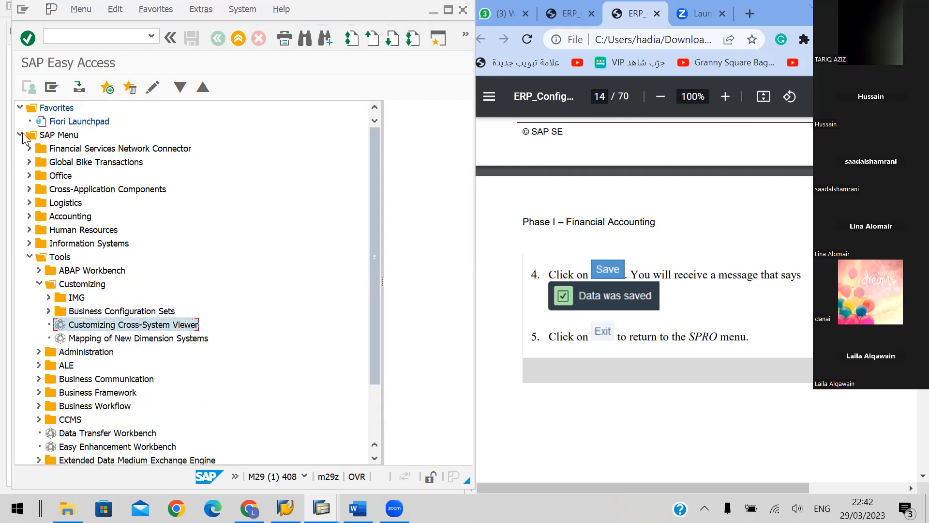
pyautogui.press('Up')
pyautogui.press('Up')
pyautogui.press('Right')
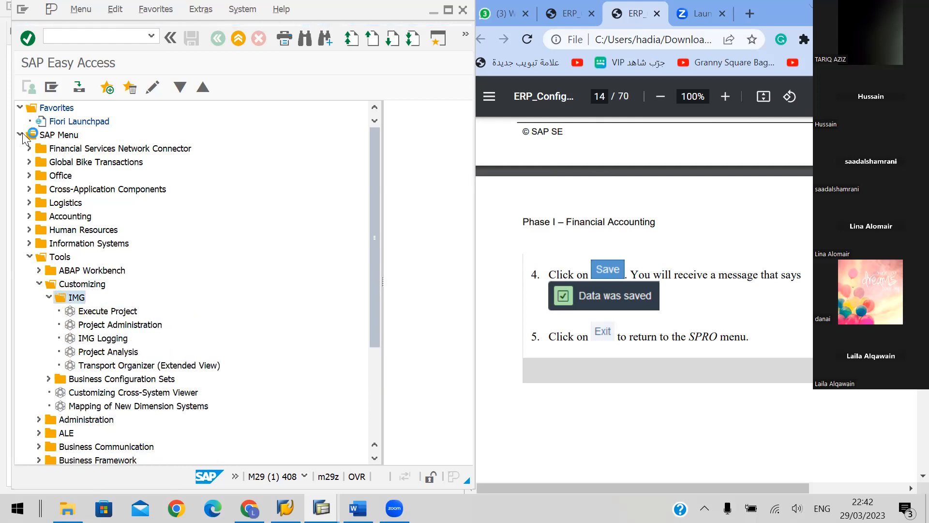
pyautogui.press('Down')
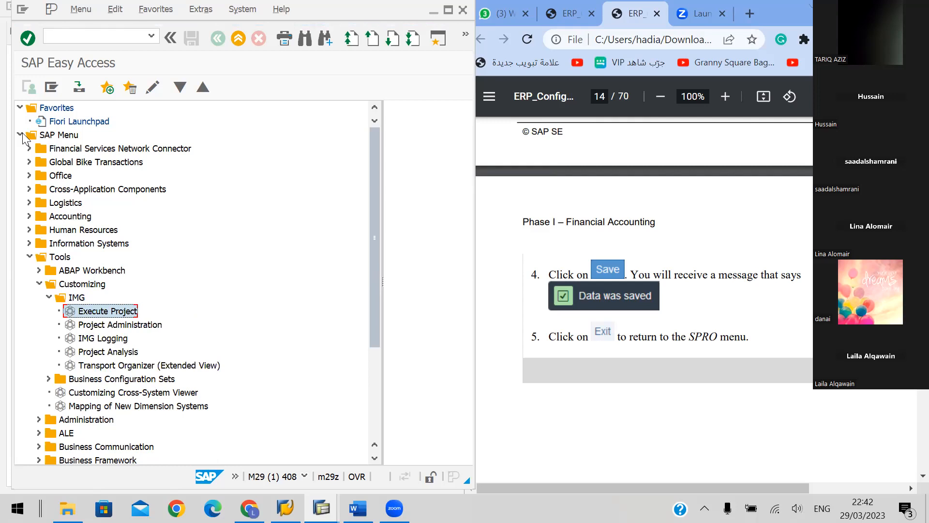
pyautogui.press('Return')
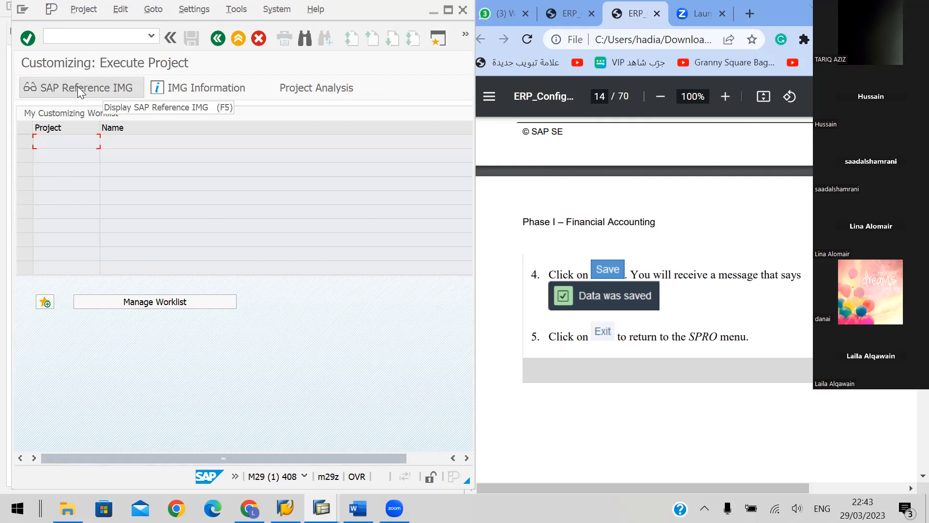
pyautogui.click(78, 87)
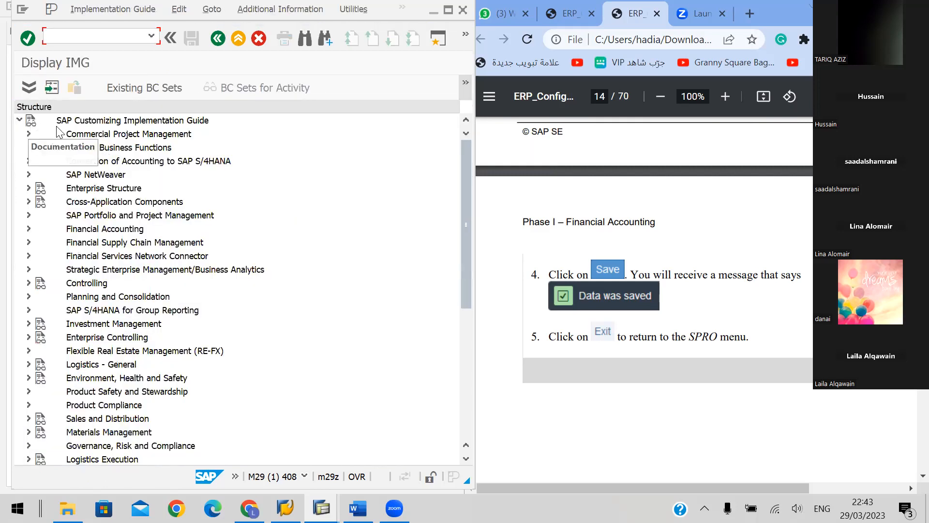
# Bring up handbook section I.1.4 Define Controlling Area on page 15, leaving the IMG's Financial Accounting node collapsed
pyautogui.click(28, 229)
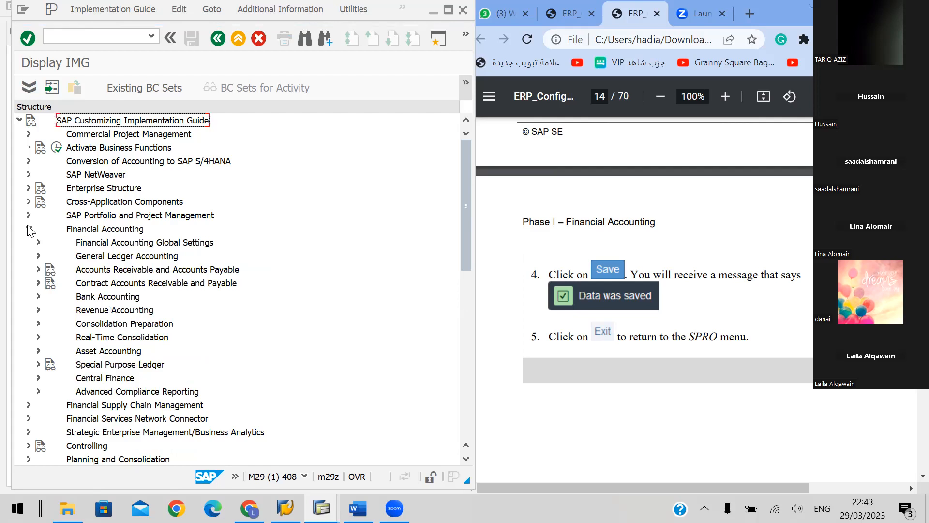
pyautogui.hotkey('alt', 'Tab')
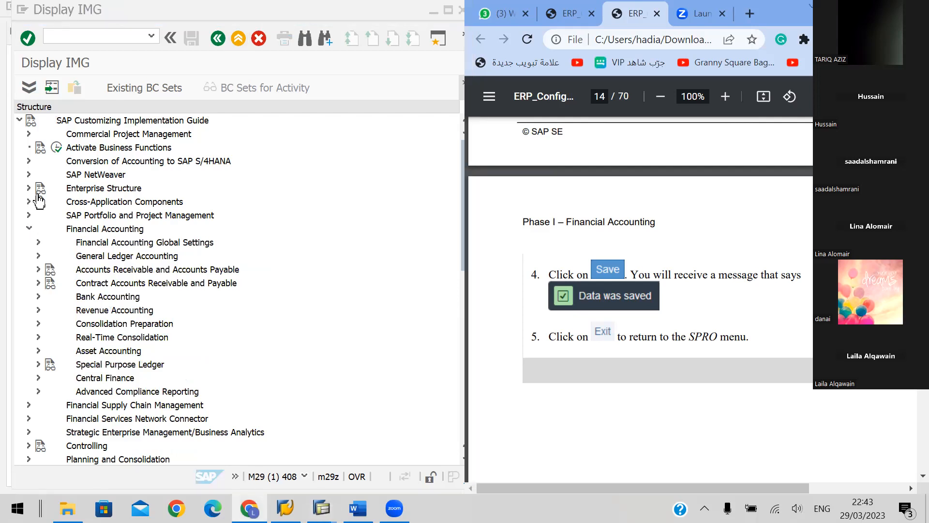
pyautogui.scroll(-12, 40, 201)
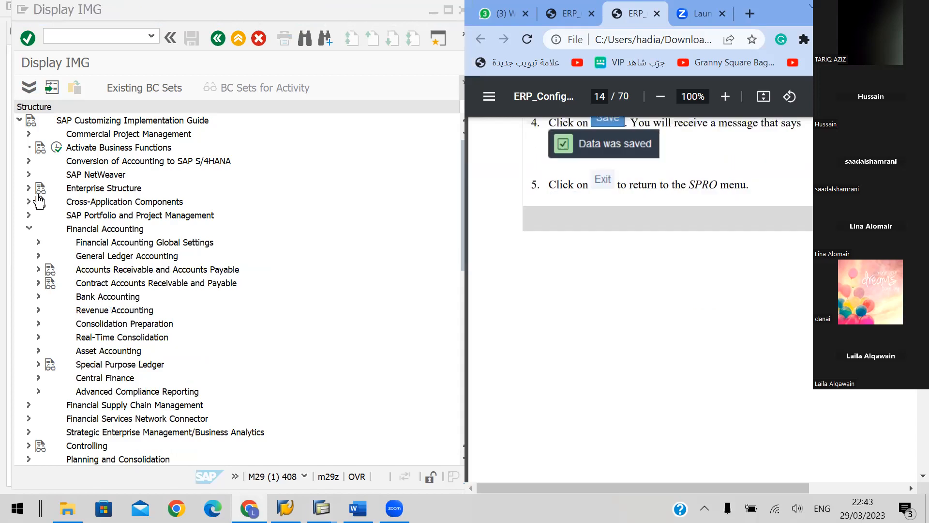
pyautogui.scroll(-2, 39, 213)
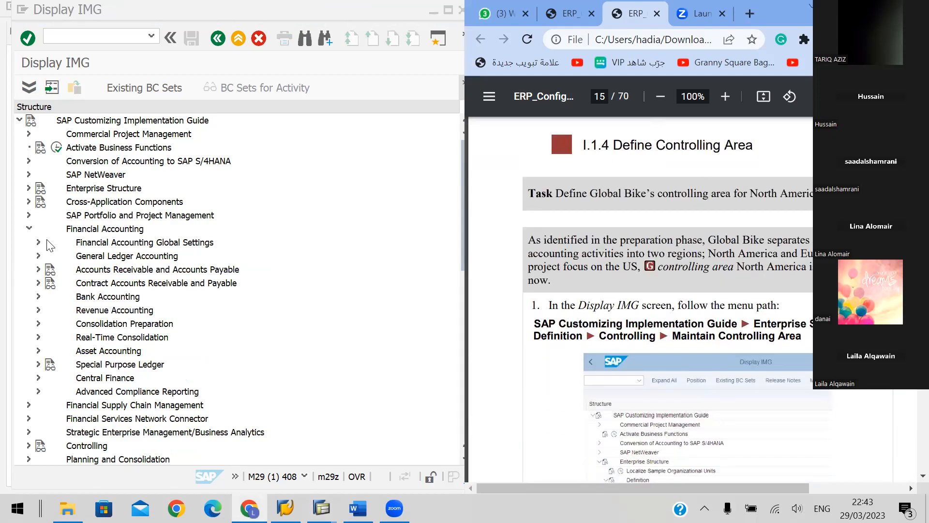
pyautogui.click(29, 228)
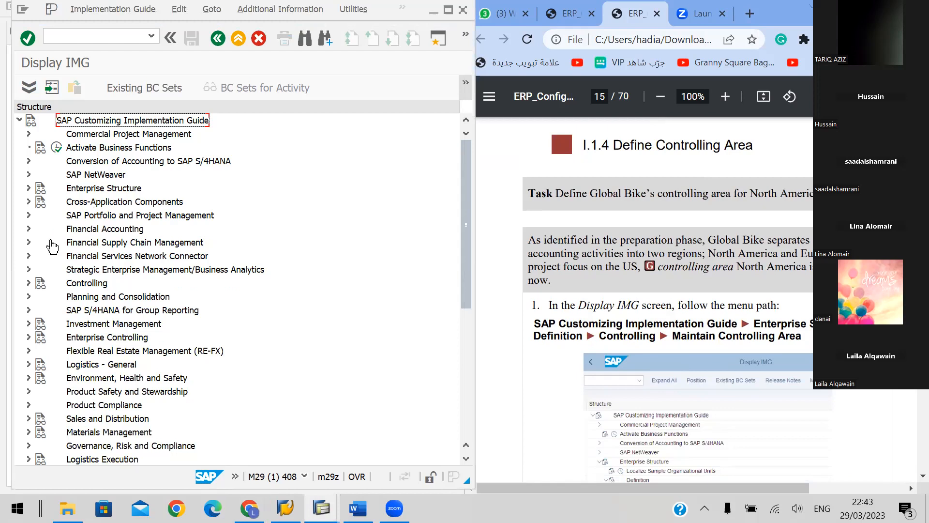
# Expand Enterprise Structure, Definition and Controlling in the IMG structure and select Maintain Controlling Area
pyautogui.click(29, 187)
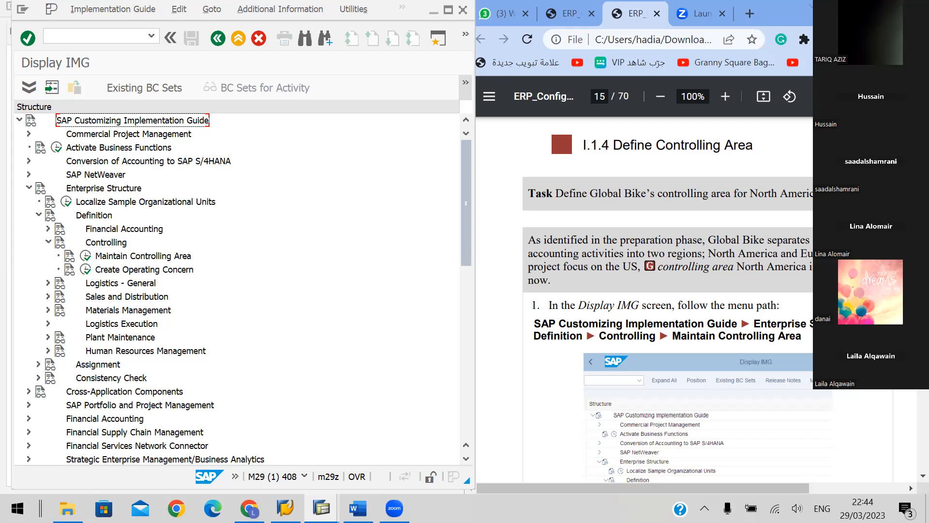
pyautogui.scroll(-3, 668, 300)
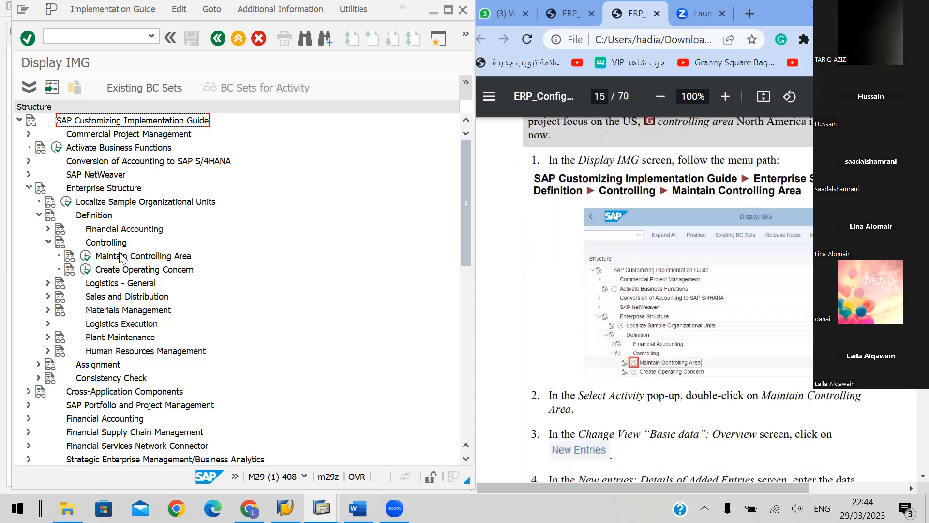
pyautogui.click(125, 255)
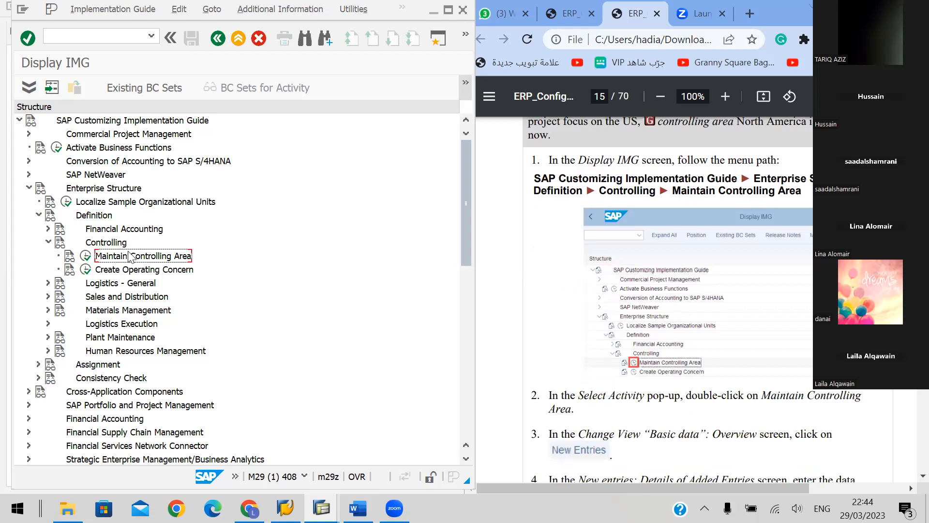
# Collapse the Controlling, Definition and Enterprise Structure nodes in the IMG structure
pyautogui.press('Up')
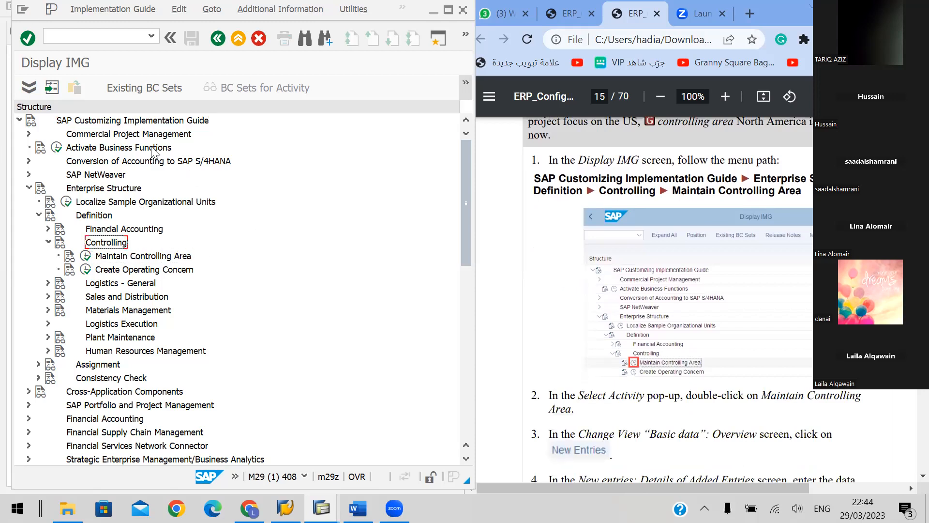
pyautogui.press('Left')
pyautogui.press('Left')
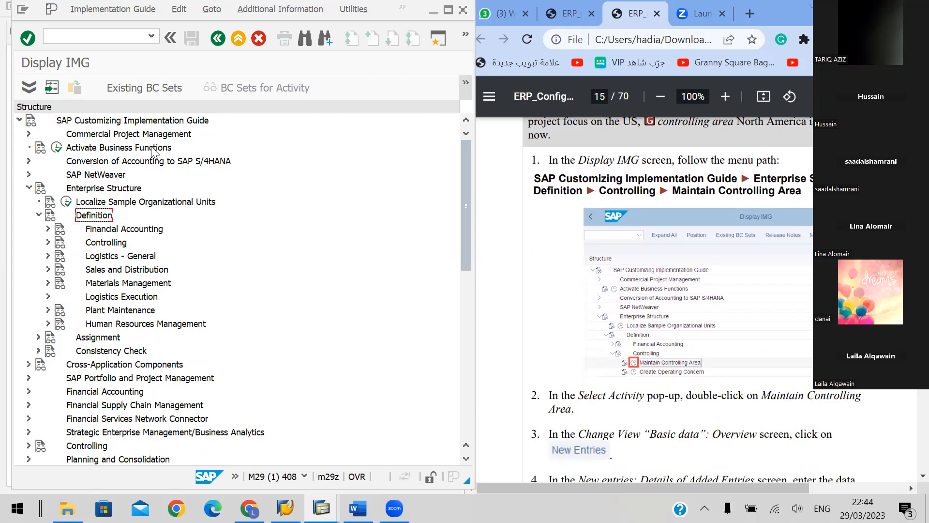
pyautogui.press('Left')
pyautogui.press('Left')
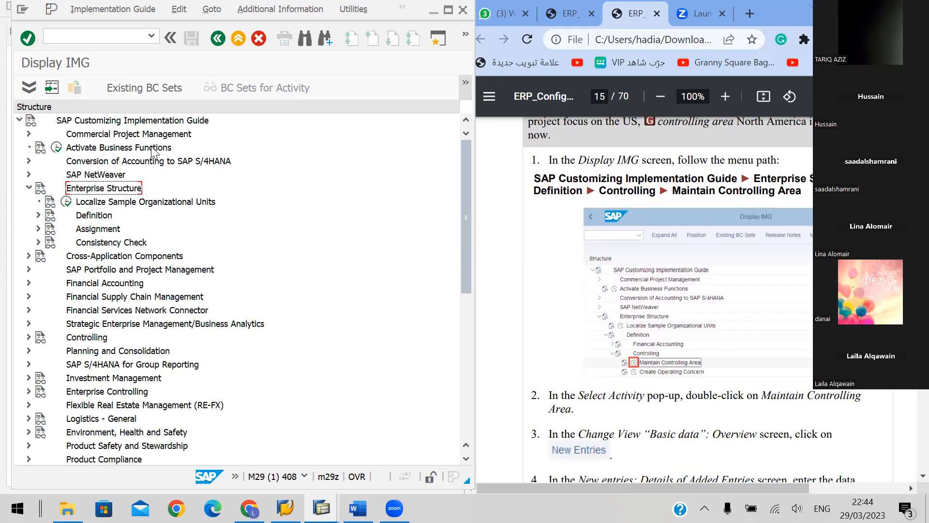
pyautogui.press('Left')
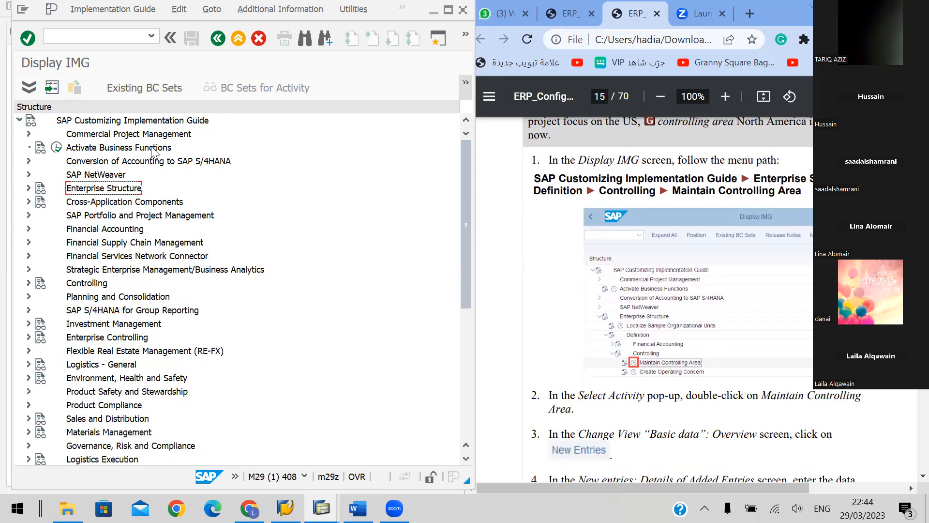
pyautogui.press('Up')
pyautogui.press('Up')
pyautogui.press('Up')
pyautogui.press('Up')
pyautogui.press('Up')
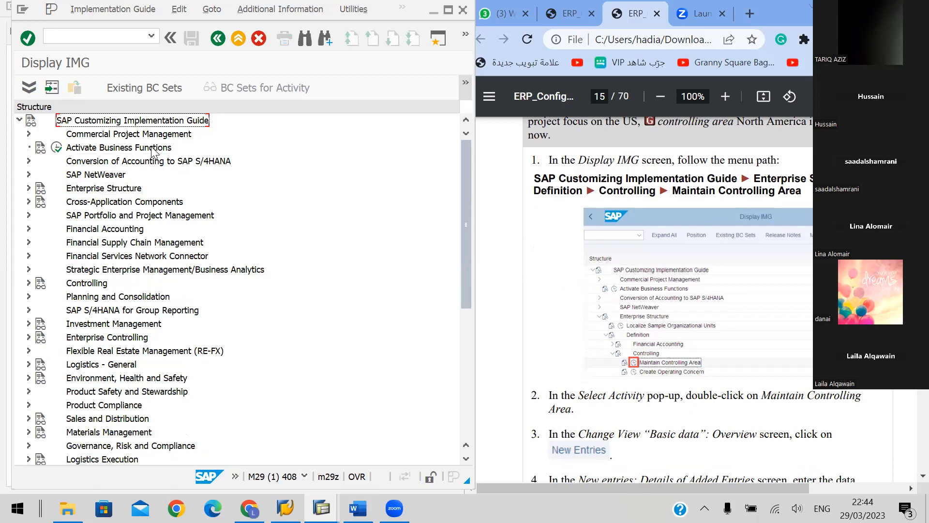
pyautogui.press('Down')
pyautogui.press('Down')
pyautogui.press('Down')
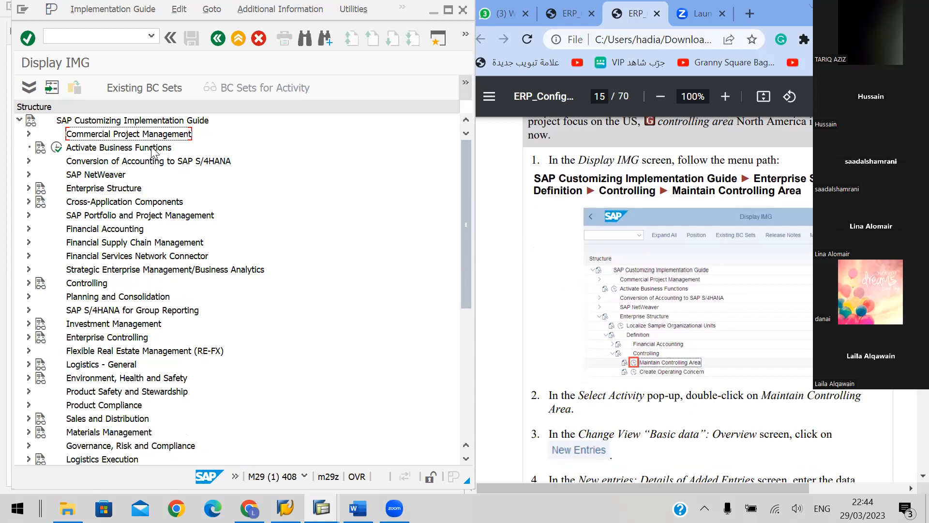
pyautogui.press('Down')
pyautogui.press('Down')
pyautogui.press('Down')
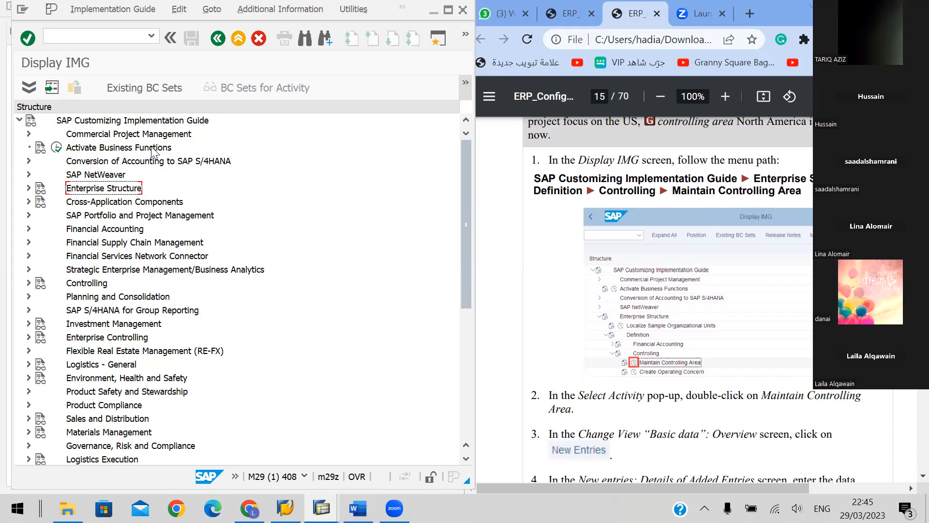
pyautogui.press('Right')
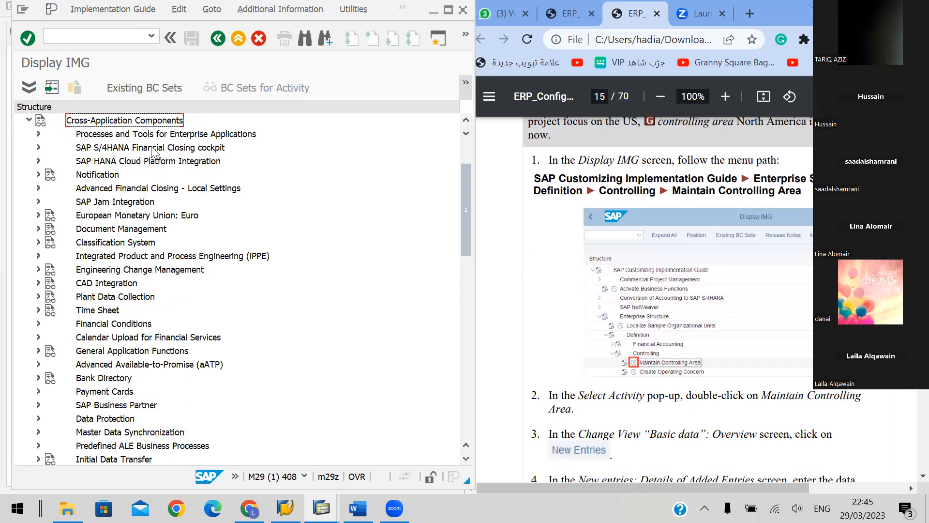
pyautogui.press('Left')
pyautogui.press('Up')
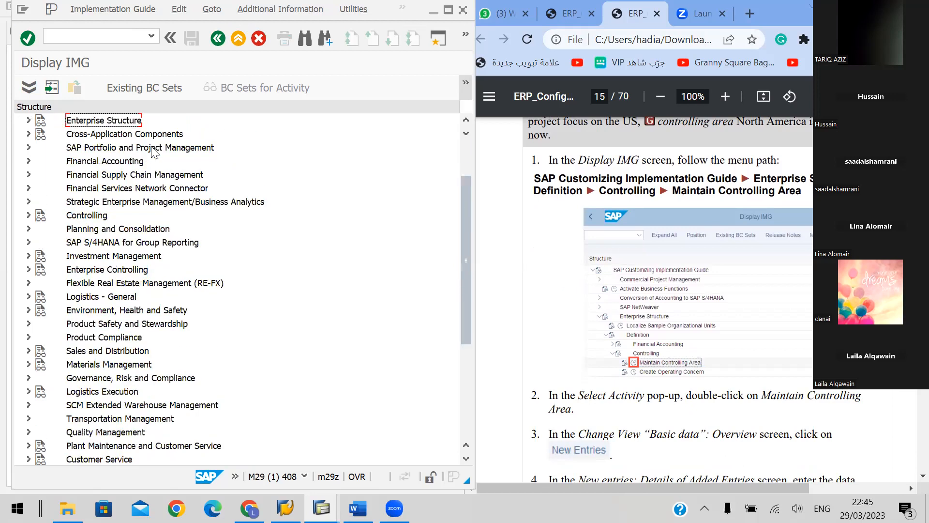
# Expand Enterprise Structure, its Definition node and the Controlling node beneath it to list the controlling area activities
pyautogui.press('Right')
pyautogui.press('Down')
pyautogui.press('Down')
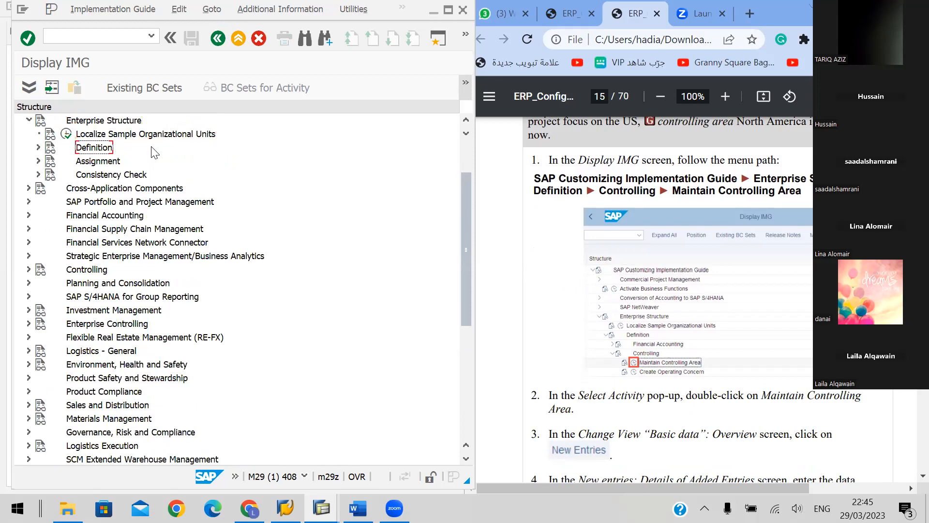
pyautogui.press('Right')
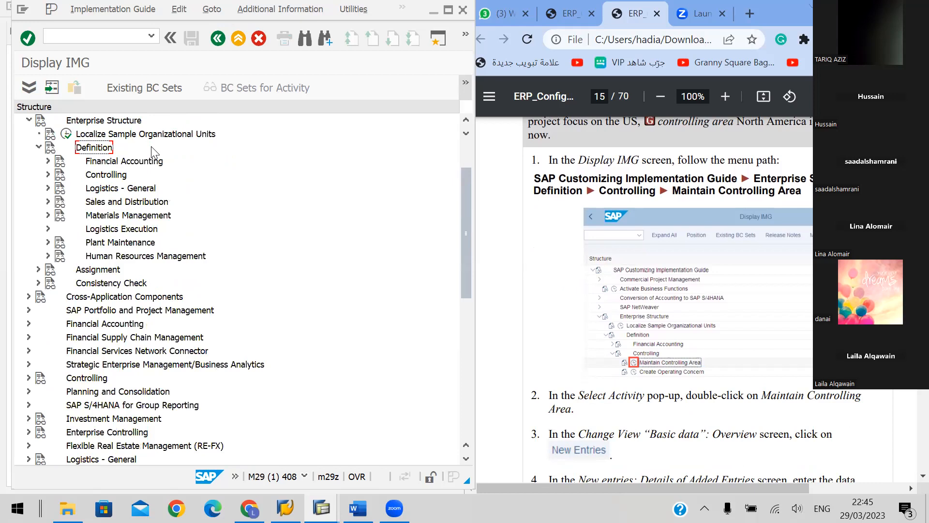
pyautogui.press('Down')
pyautogui.press('Down')
pyautogui.press('Up')
pyautogui.press('Down')
pyautogui.press('Right')
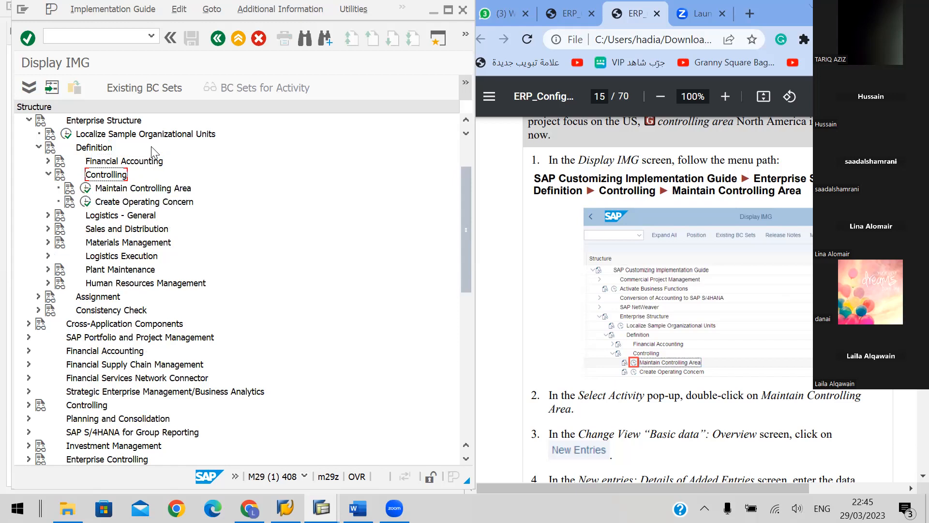
# Open the Maintain Controlling Area activity from the IMG structure and start a new entry in the Basic data view
pyautogui.press('Down')
pyautogui.click(85, 188)
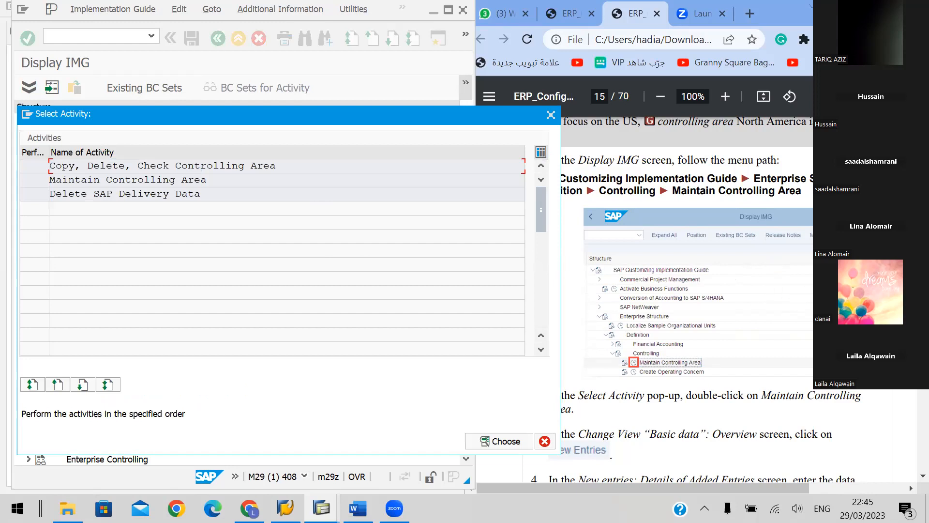
pyautogui.click(735, 279)
pyautogui.scroll(-5, 678, 291)
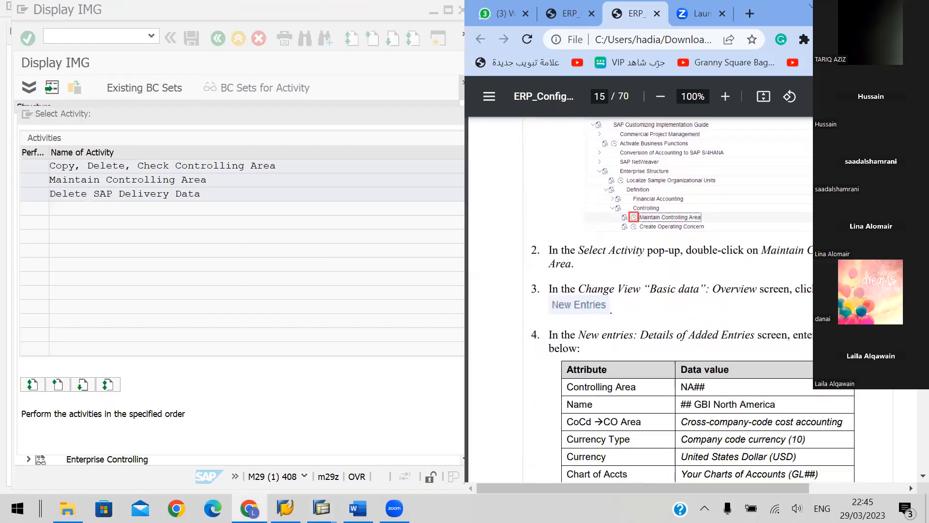
pyautogui.click(292, 245)
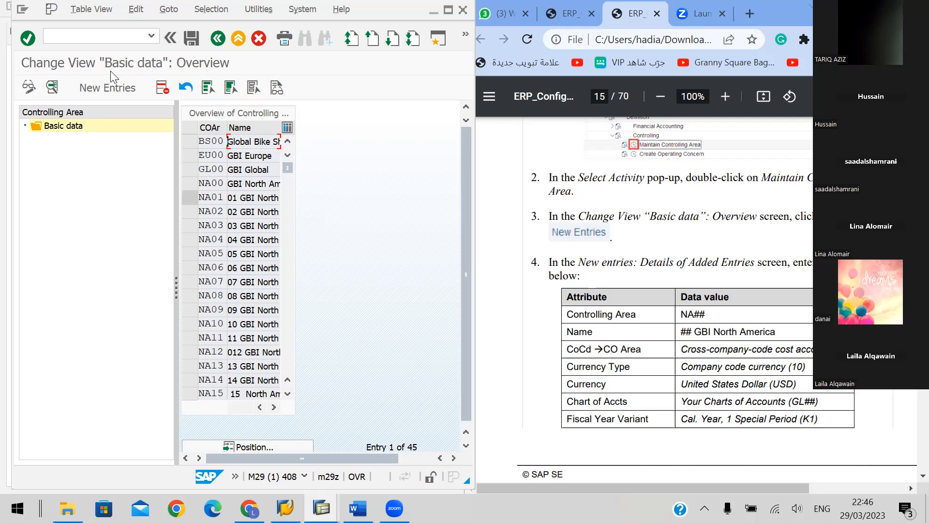
pyautogui.click(100, 85)
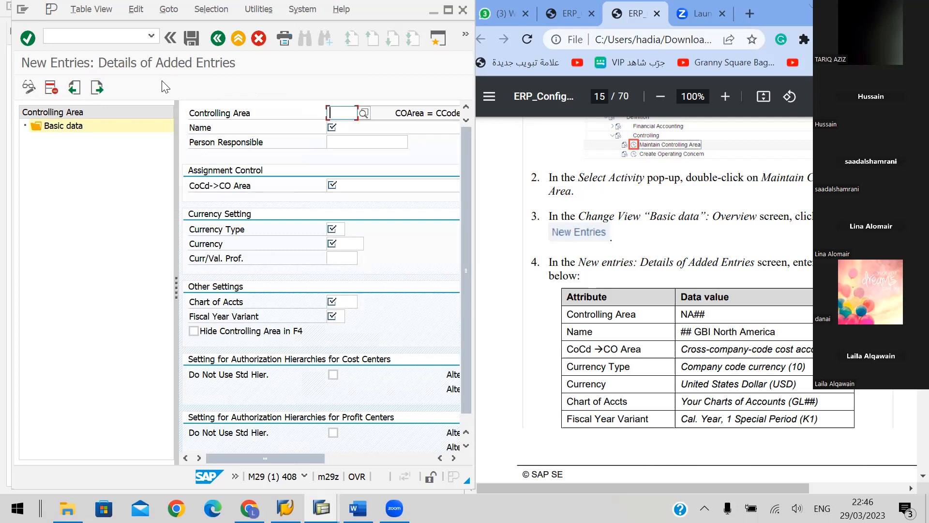
# Enter controlling area NA48 with the name 48 GBI North America in the new entry
pyautogui.click(349, 114)
pyautogui.write('NA48')
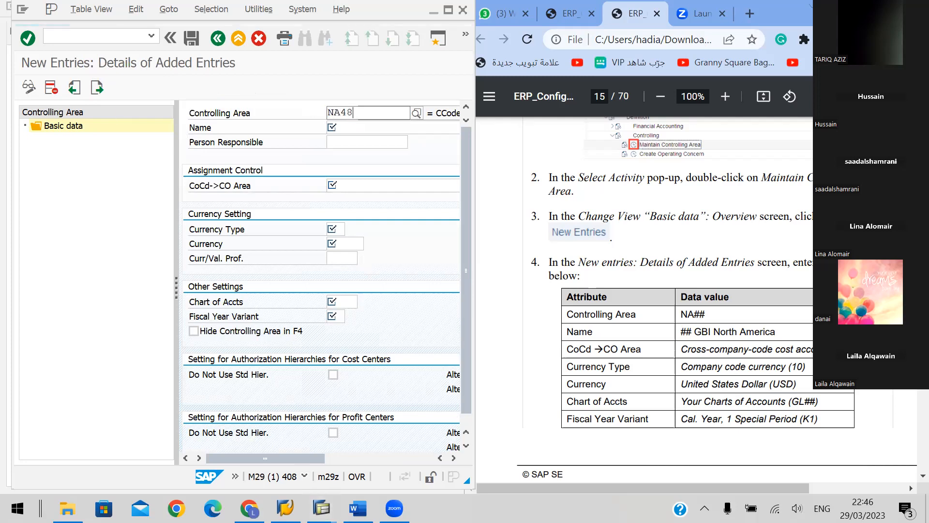
pyautogui.click(413, 143)
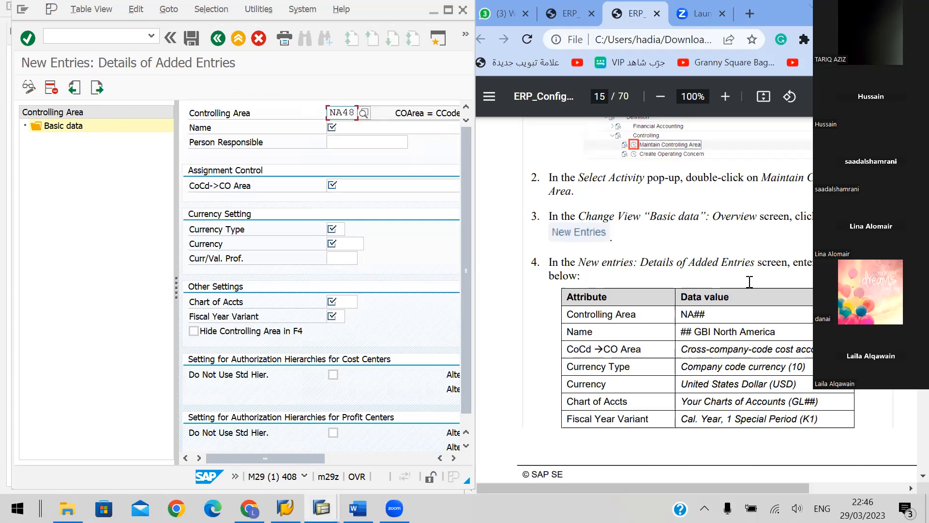
pyautogui.moveTo(776, 332); pyautogui.dragTo(695, 332)
pyautogui.hotkey('ctrl', 'c')
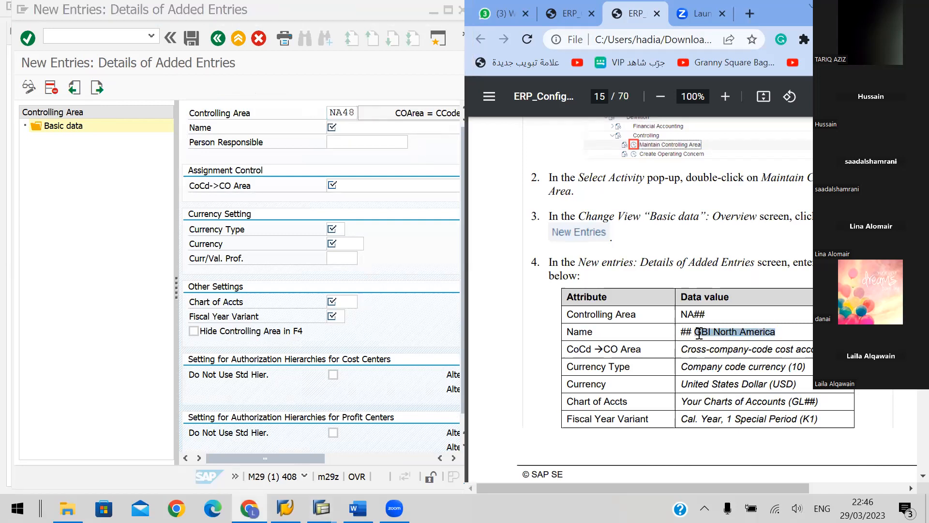
pyautogui.click(403, 129)
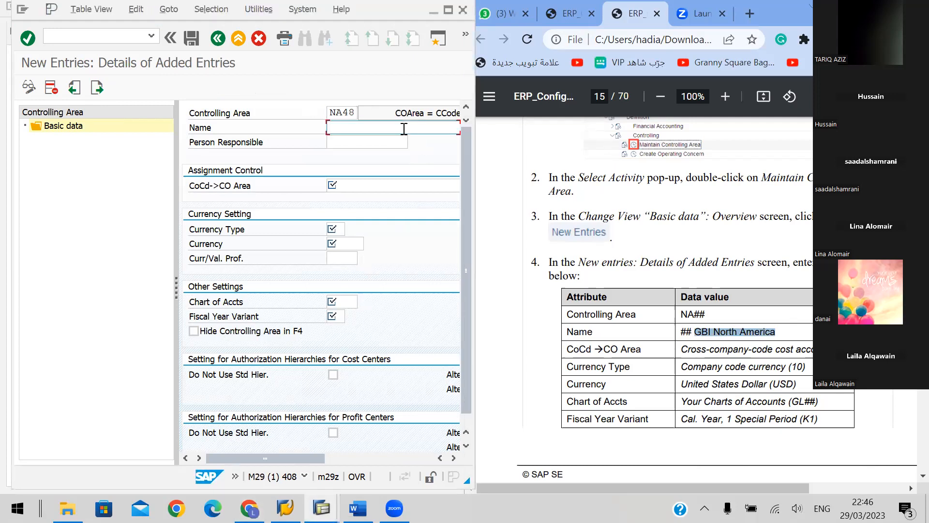
pyautogui.write('48')
pyautogui.hotkey('ctrl', 'v')
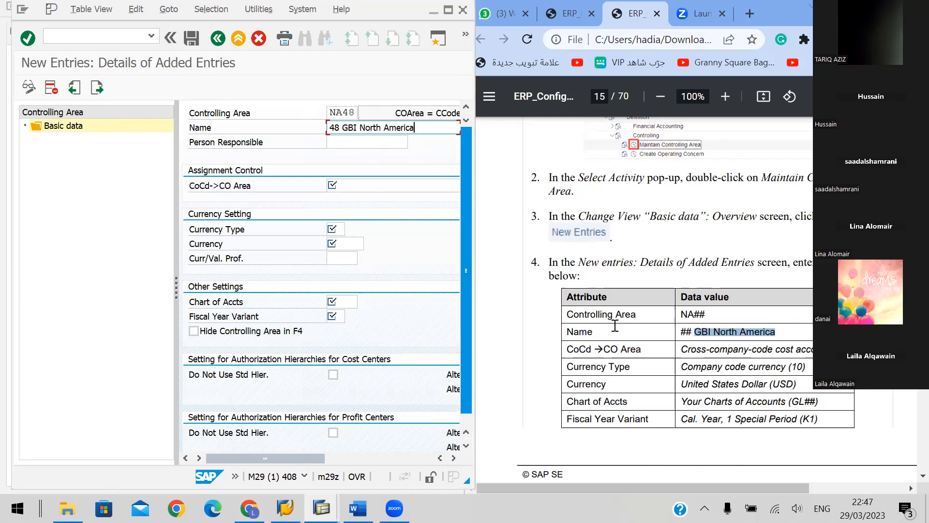
# Set the CoCd->CO Area assignment control to 2 Cross-company-code cost accounting
pyautogui.tripleClick(737, 352)
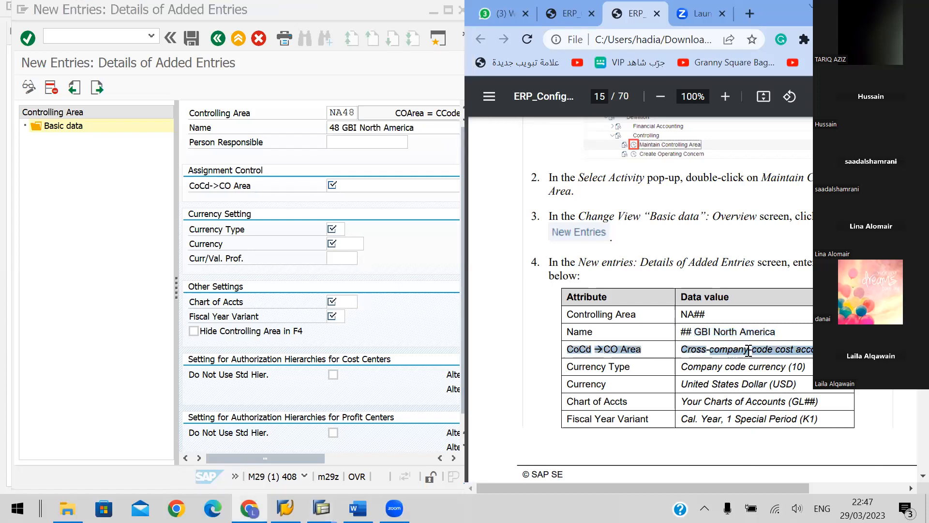
pyautogui.click(748, 352)
pyautogui.moveTo(811, 349); pyautogui.dragTo(685, 348)
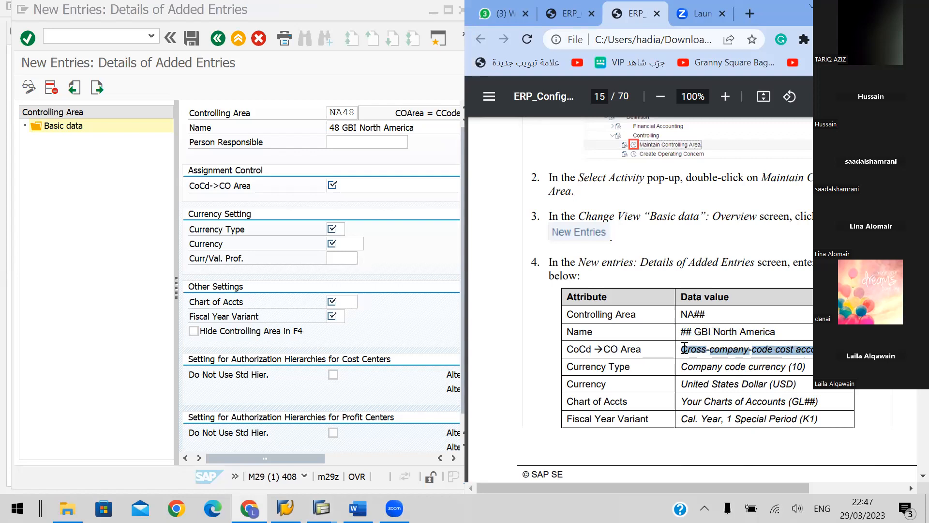
pyautogui.click(417, 165)
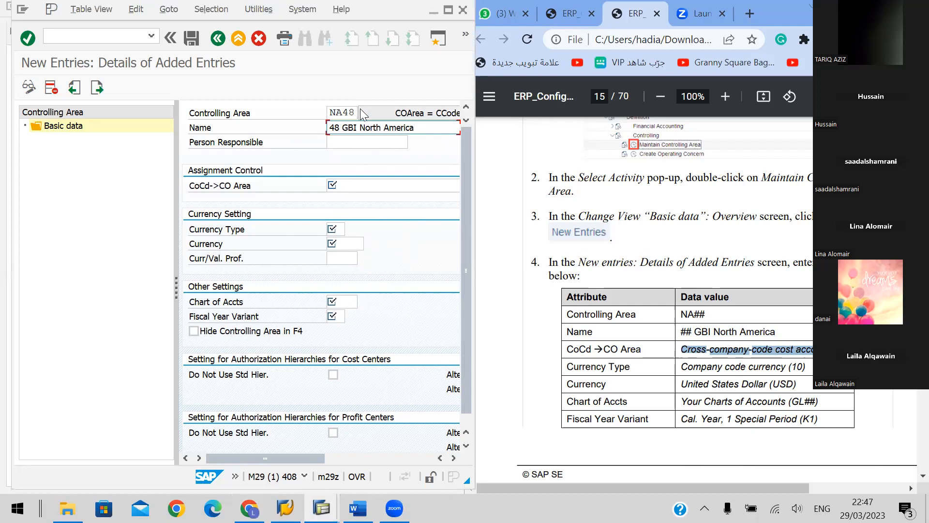
pyautogui.moveTo(474, 181); pyautogui.dragTo(513, 178)
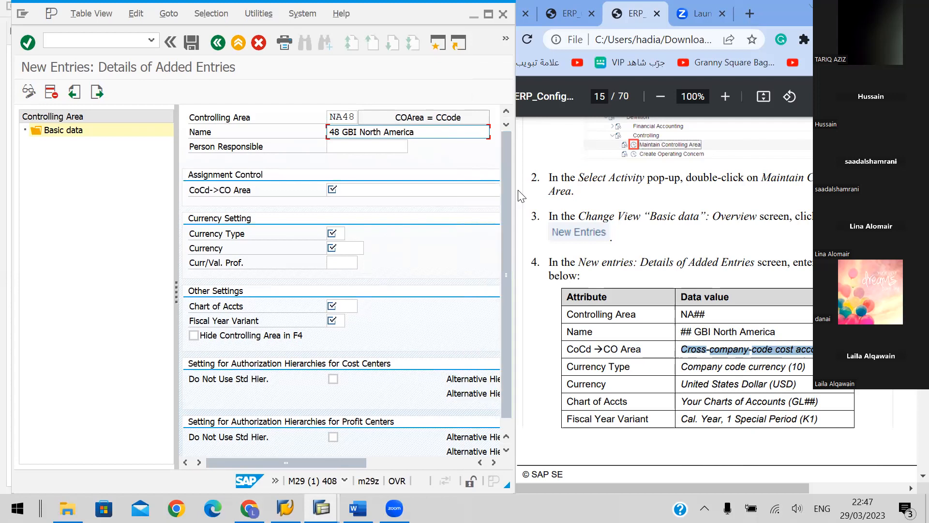
pyautogui.moveTo(514, 190); pyautogui.dragTo(729, 196)
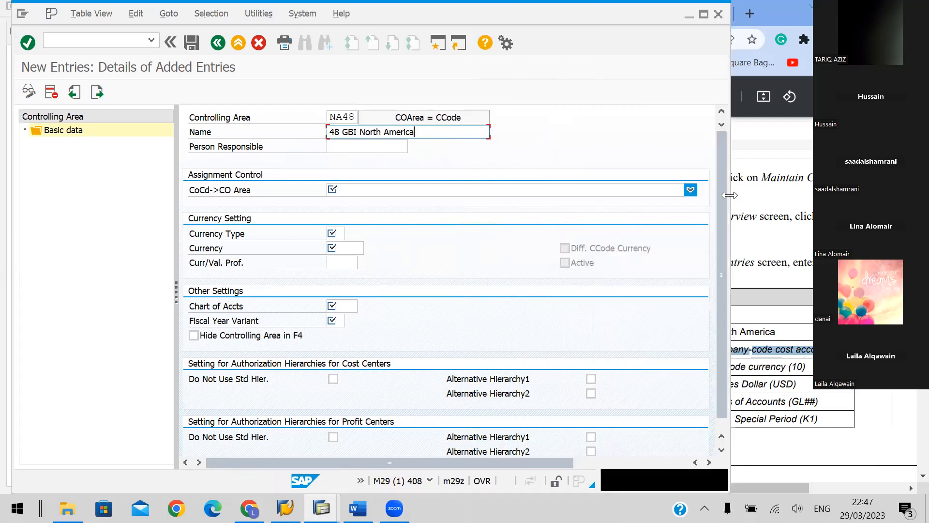
pyautogui.click(691, 190)
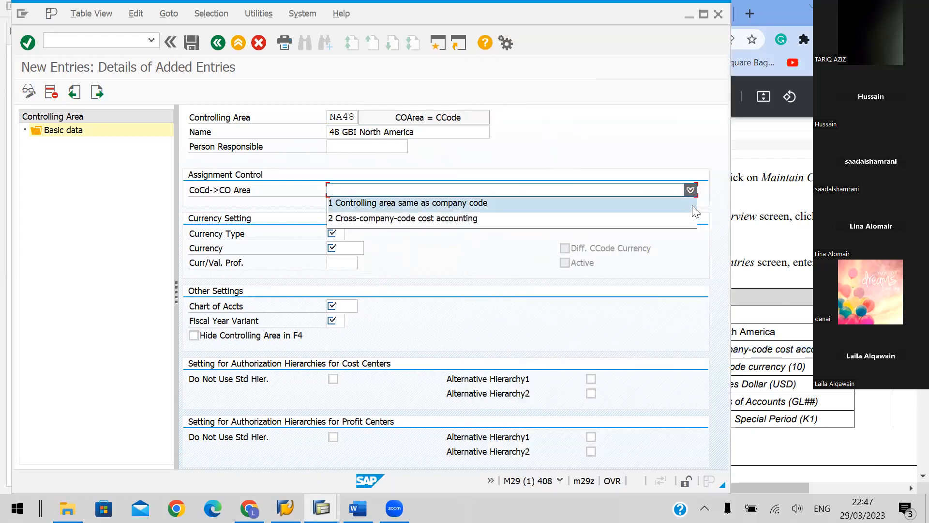
pyautogui.click(405, 218)
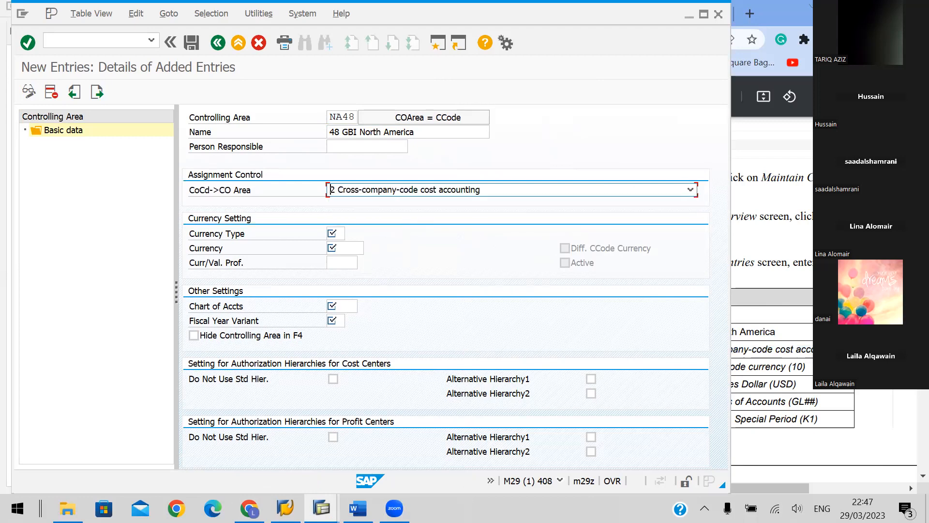
# Set the controlling area's currency type to 10 and its currency to USD (United States Dollar)
pyautogui.click(769, 315)
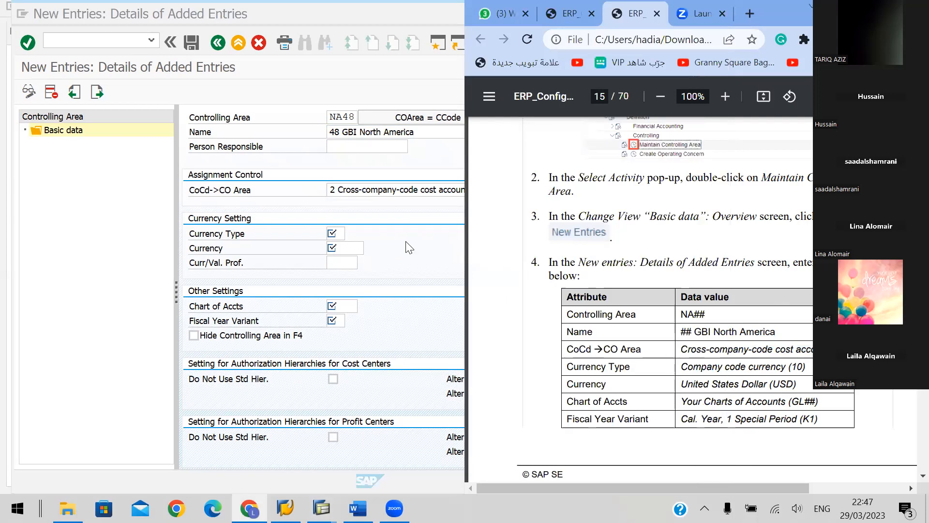
pyautogui.click(342, 232)
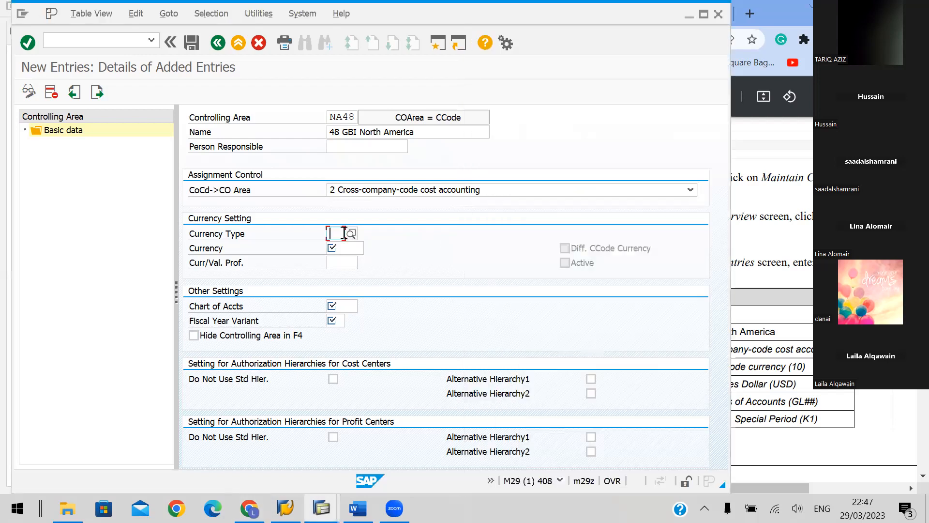
pyautogui.write('10')
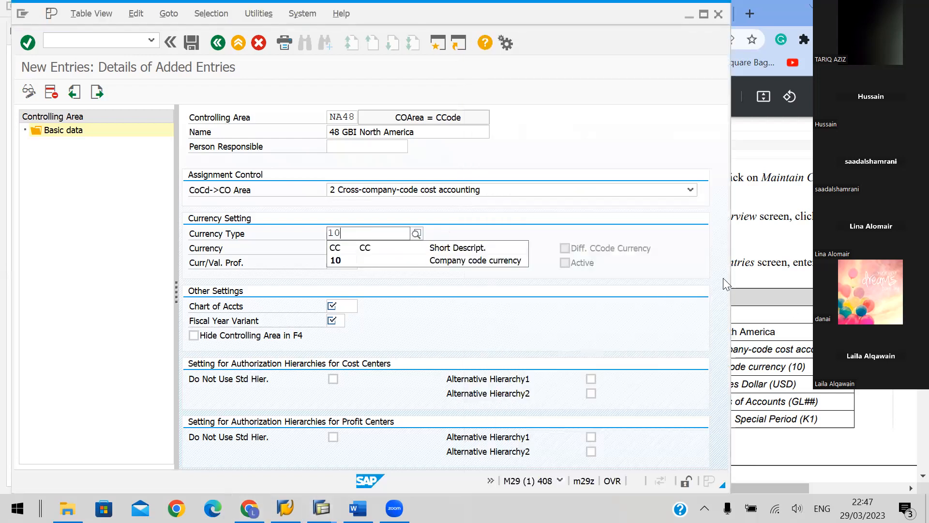
pyautogui.click(374, 257)
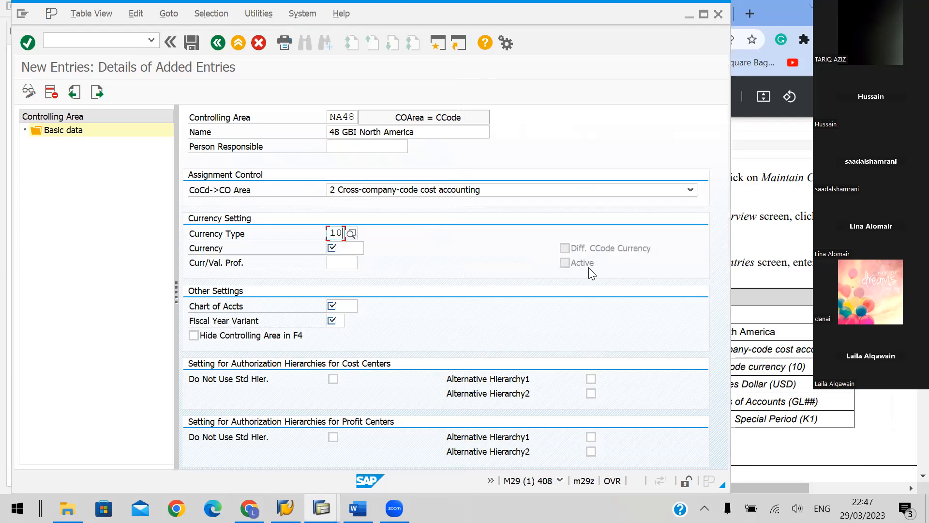
pyautogui.click(742, 281)
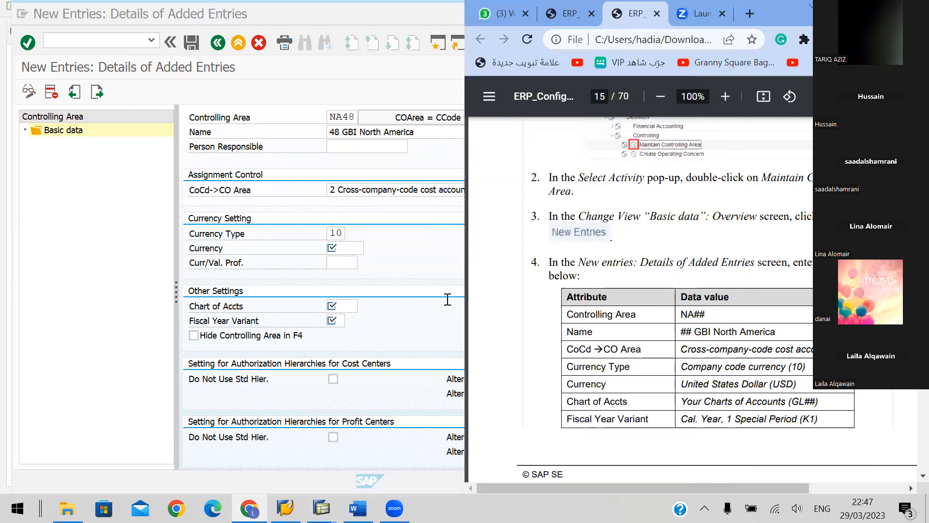
pyautogui.click(345, 249)
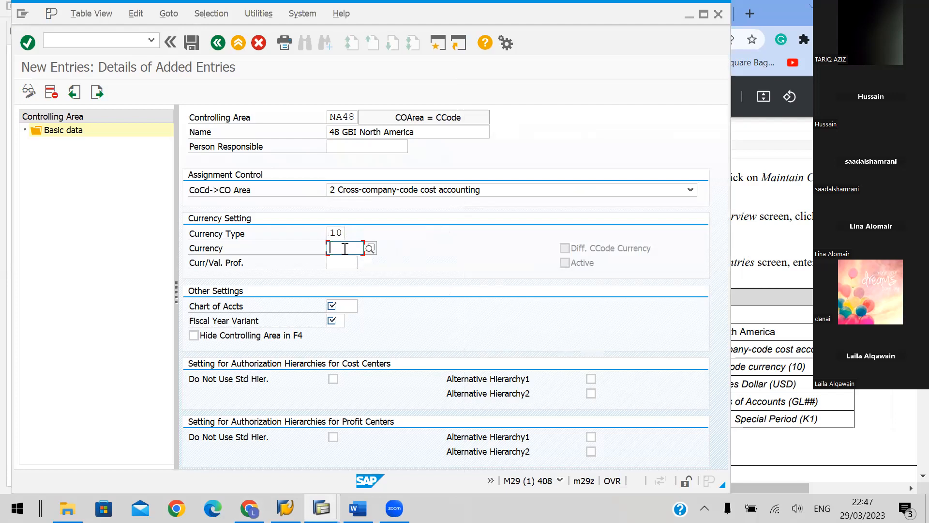
pyautogui.write('US')
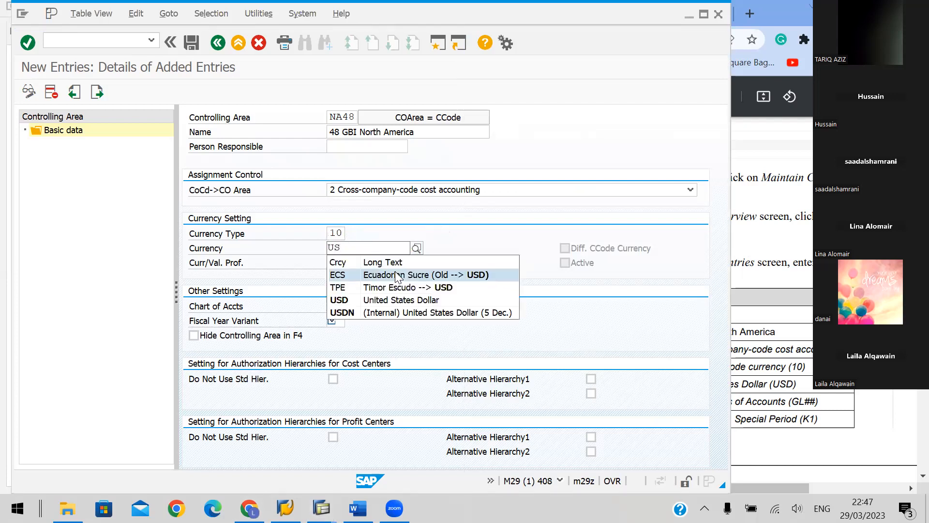
pyautogui.click(385, 300)
pyautogui.moveTo(730, 238); pyautogui.dragTo(561, 239)
pyautogui.click(338, 263)
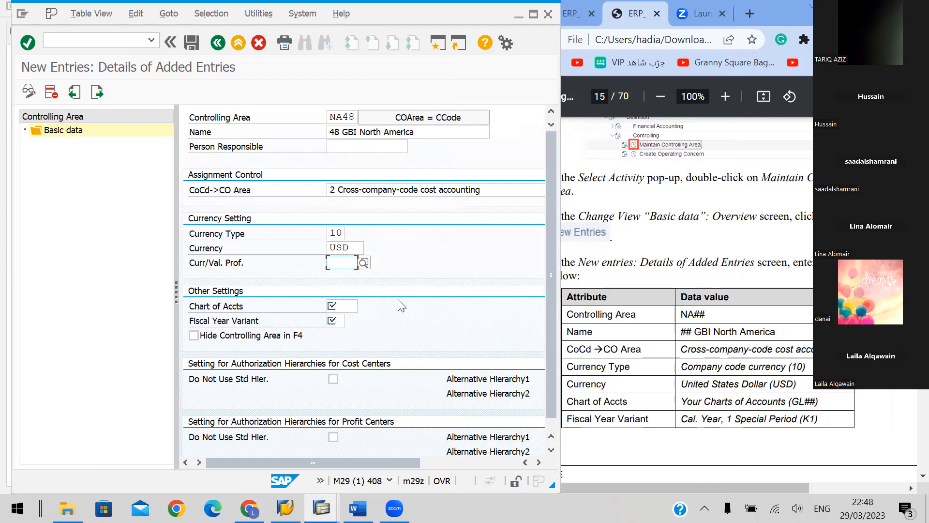
pyautogui.write('GL48')
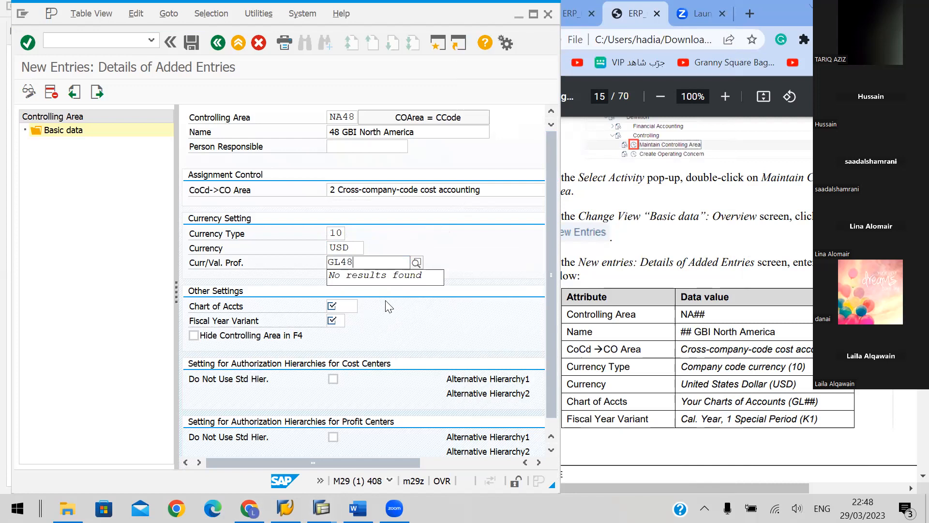
pyautogui.press('BackSpace')
pyautogui.press('BackSpace')
pyautogui.press('BackSpace')
pyautogui.press('BackSpace')
# Assign chart of accounts GL48 and fiscal year variant K1 (Cal. Year, 1 Special Period) to the controlling area
pyautogui.click(348, 306)
pyautogui.write('GL48')
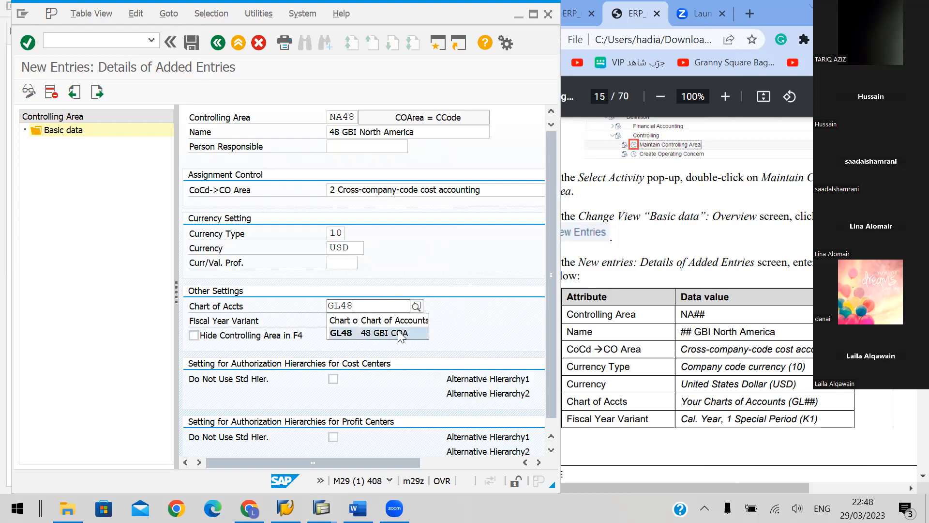
pyautogui.click(401, 334)
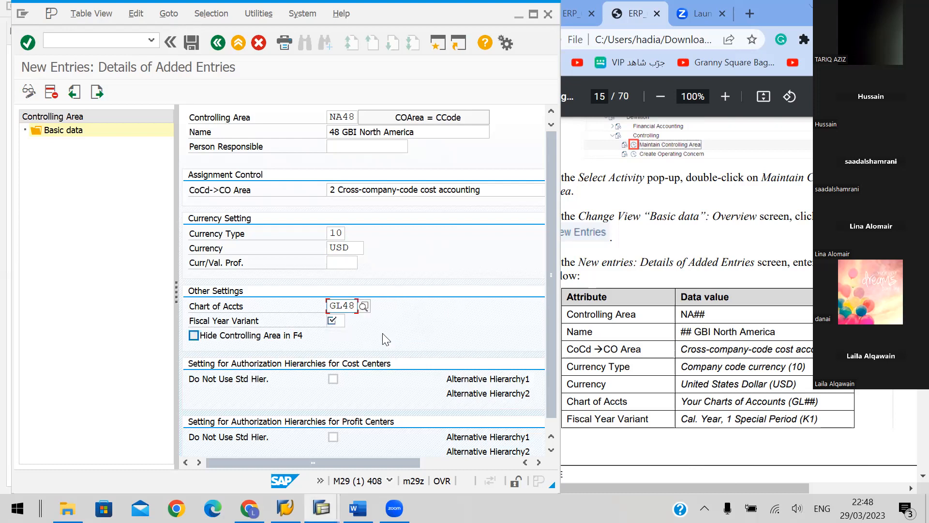
pyautogui.click(340, 322)
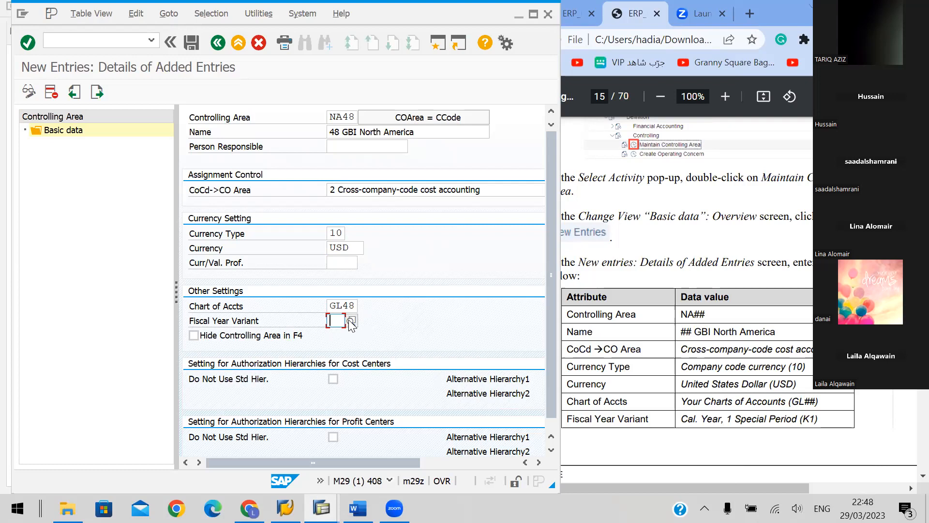
pyautogui.write('K')
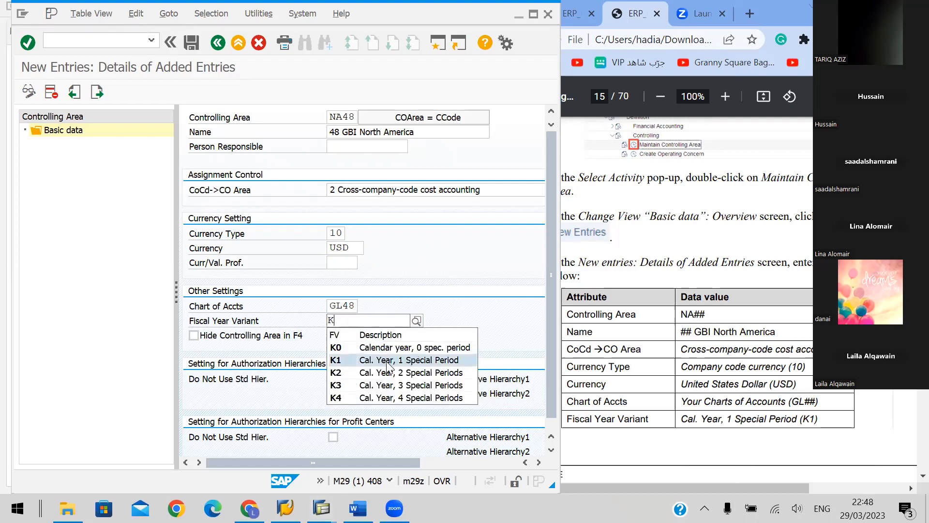
pyautogui.click(386, 361)
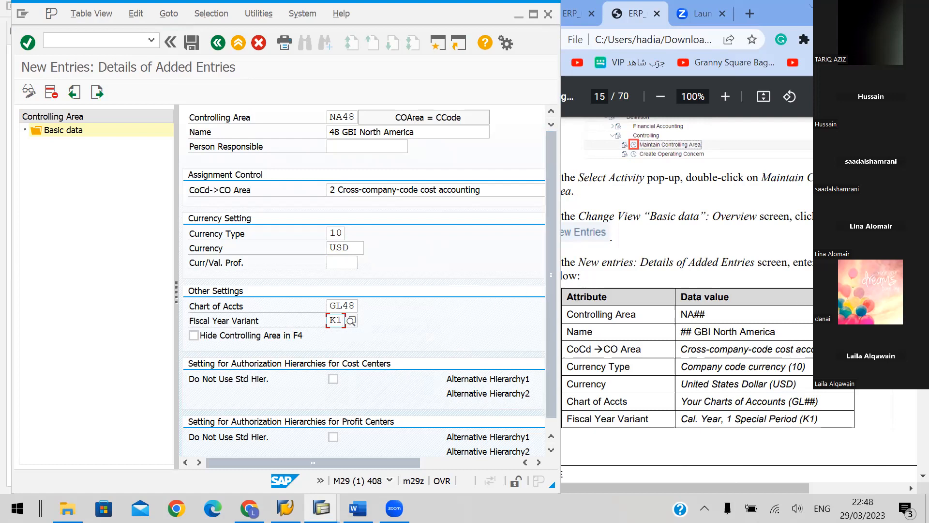
# Save the new controlling area as instructed on handbook page 16 and acknowledge the save information
pyautogui.hotkey('alt', 'Tab')
pyautogui.scroll(-7, 744, 294)
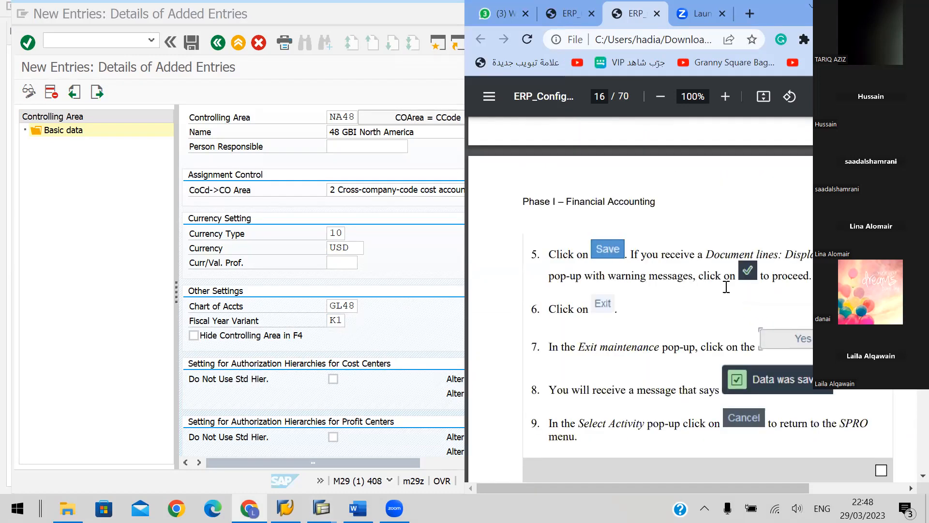
pyautogui.scroll(-2, 744, 291)
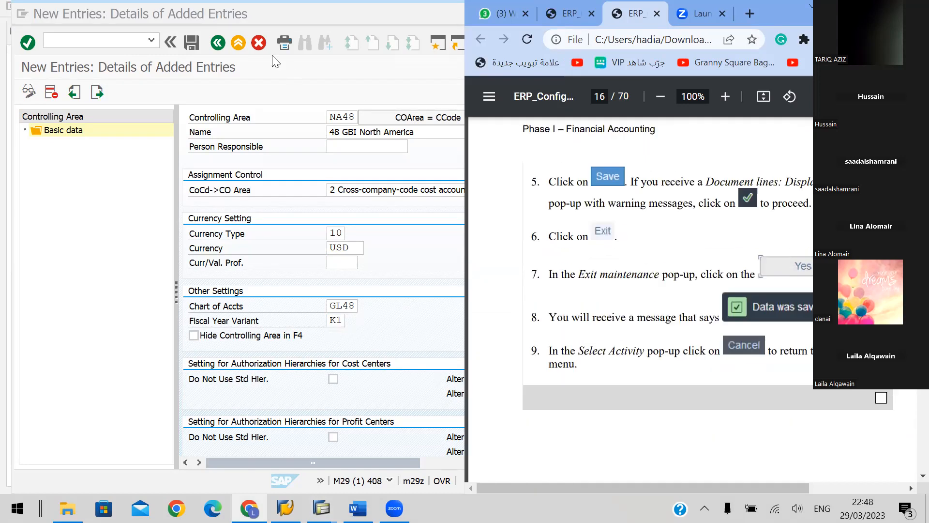
pyautogui.click(186, 44)
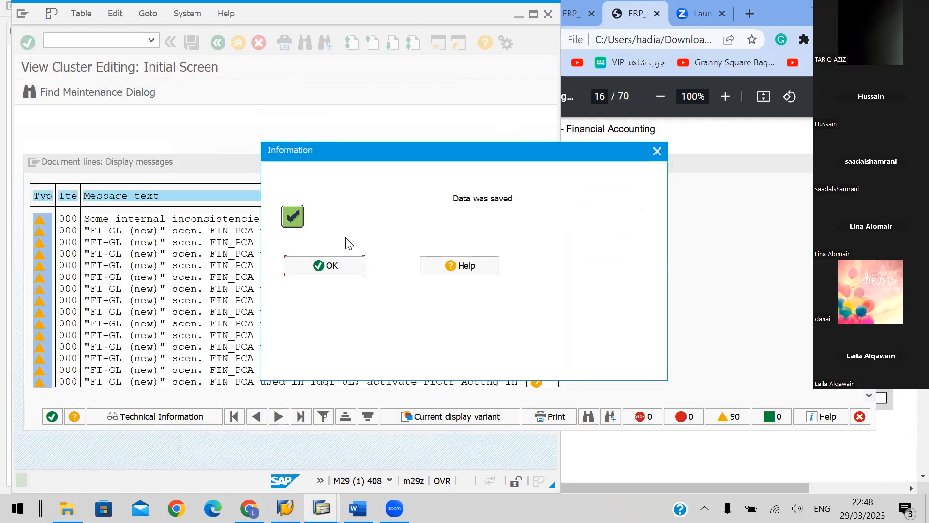
pyautogui.click(325, 266)
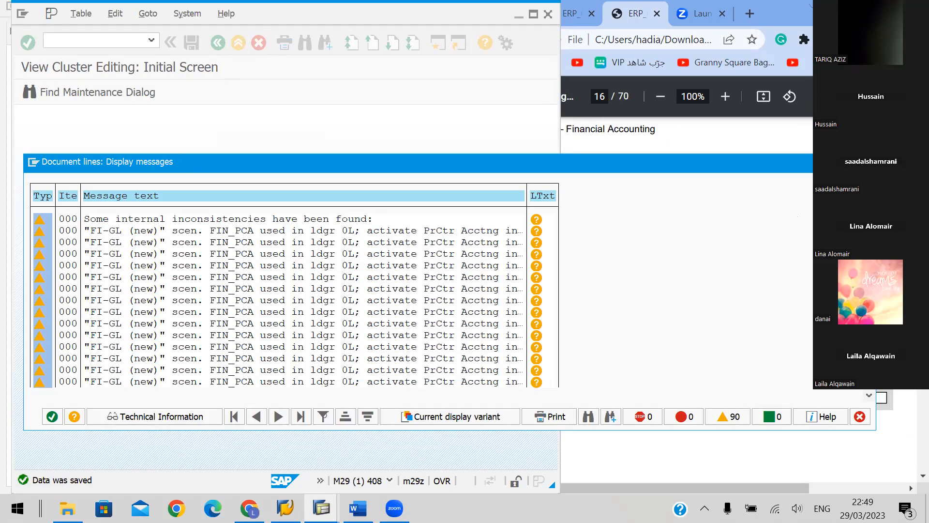
# Review the document lines messages and compare them with steps 5 to 9 on handbook page 16
pyautogui.scroll(-3, 294, 300)
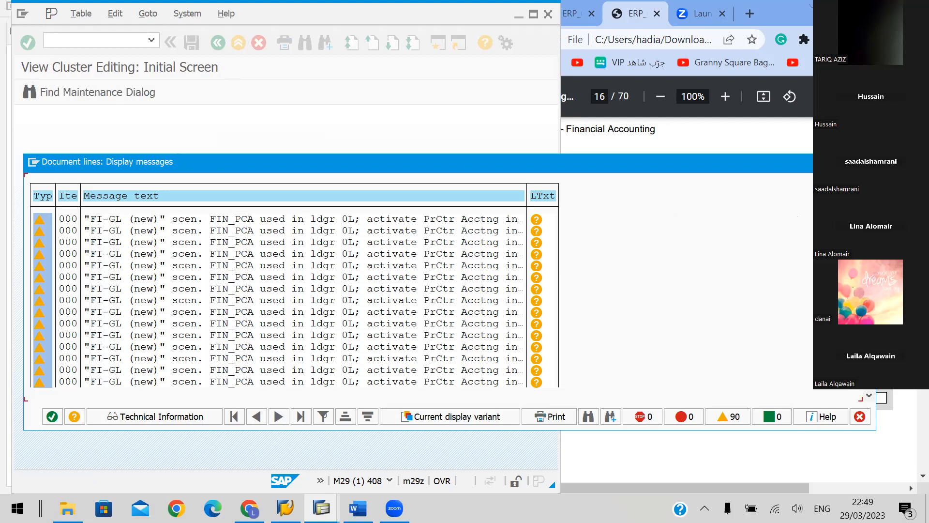
pyautogui.click(891, 217)
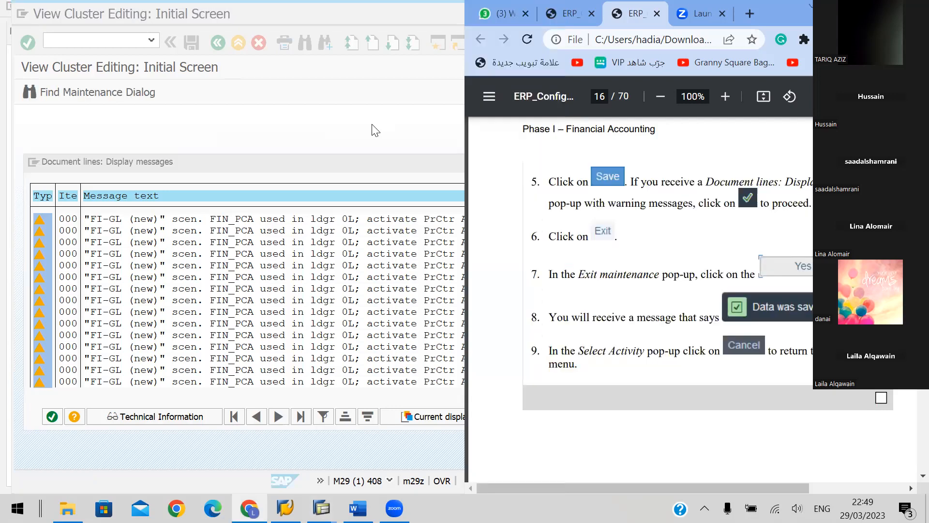
pyautogui.scroll(-5, 756, 325)
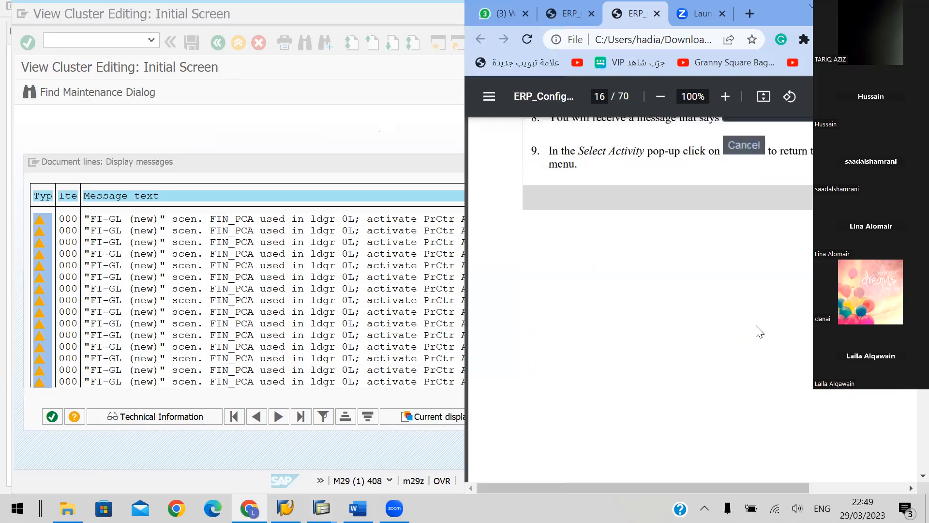
pyautogui.scroll(5, 759, 331)
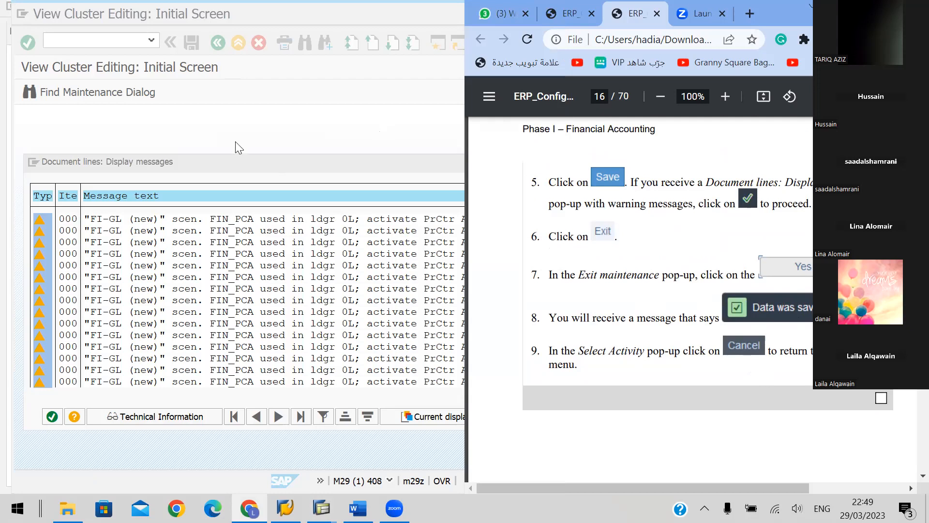
pyautogui.click(249, 128)
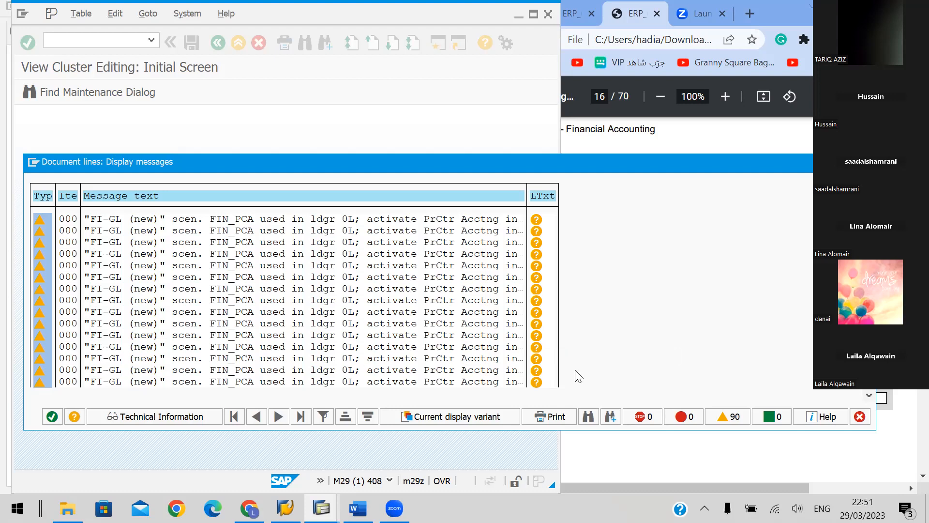
# Close the warning messages, exit controlling area maintenance as handbook page 16 instructs, and save and acknowledge the changes
pyautogui.click(52, 417)
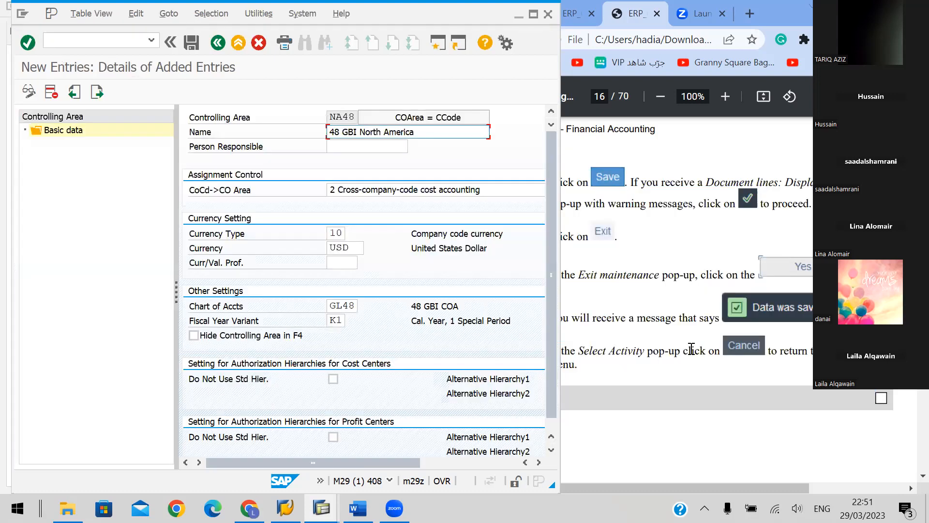
pyautogui.click(677, 337)
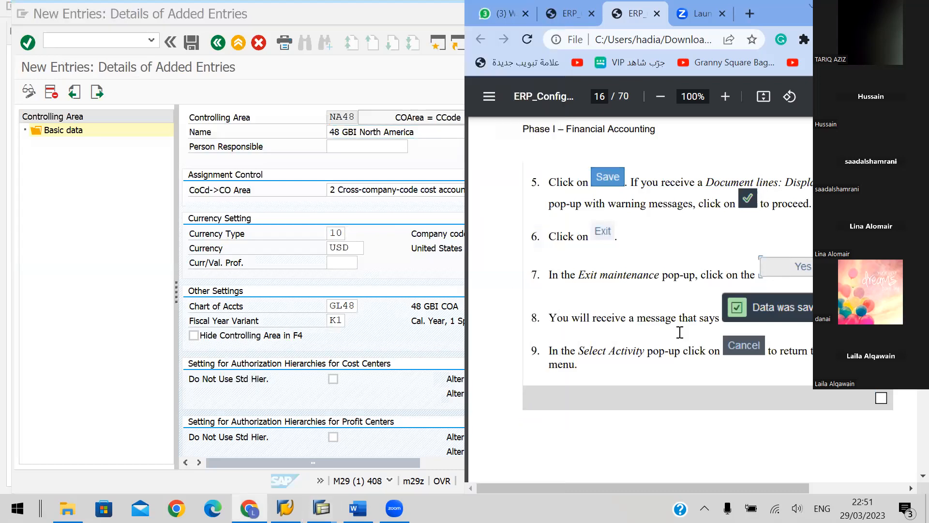
pyautogui.scroll(-3, 660, 326)
pyautogui.scroll(3, 660, 325)
pyautogui.click(237, 43)
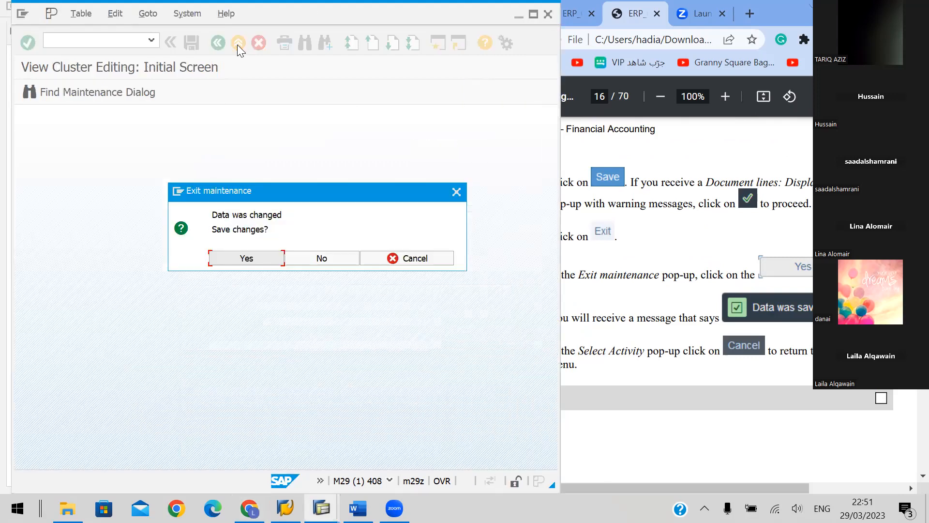
pyautogui.click(247, 260)
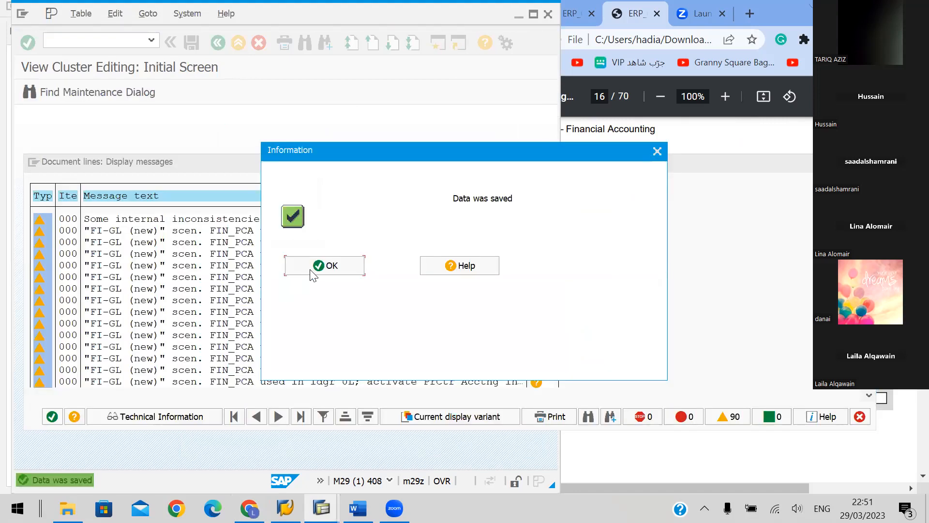
pyautogui.click(322, 266)
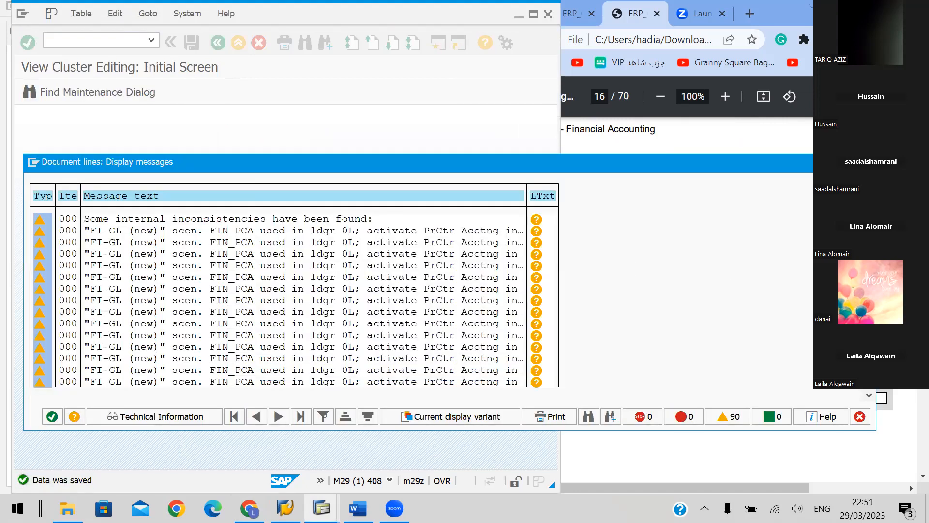
# Check steps 6 to 9 on handbook page 16 and dismiss the document lines messages
pyautogui.click(683, 138)
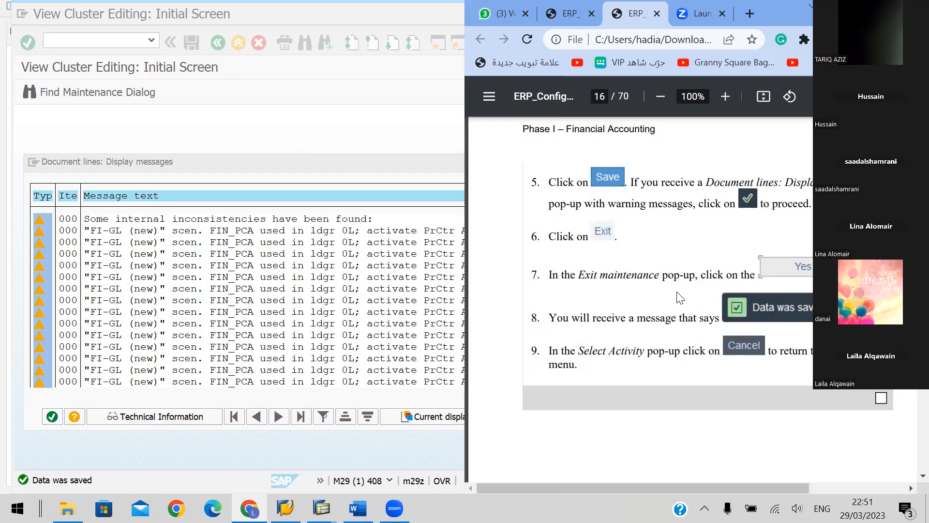
pyautogui.scroll(-2, 679, 298)
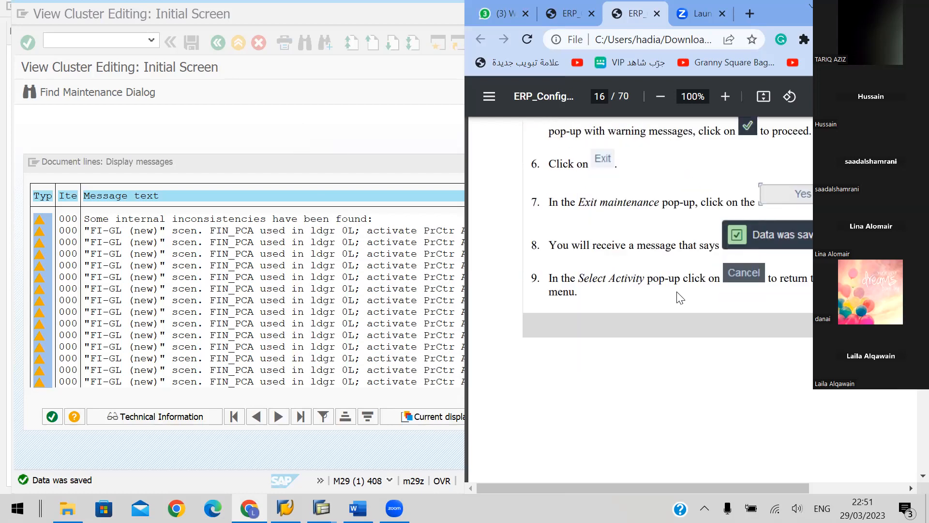
pyautogui.click(385, 131)
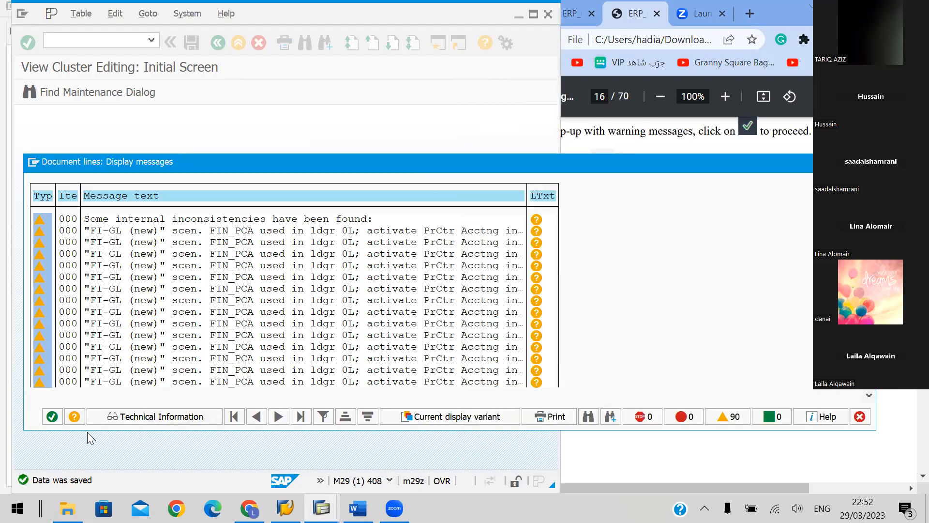
pyautogui.click(859, 417)
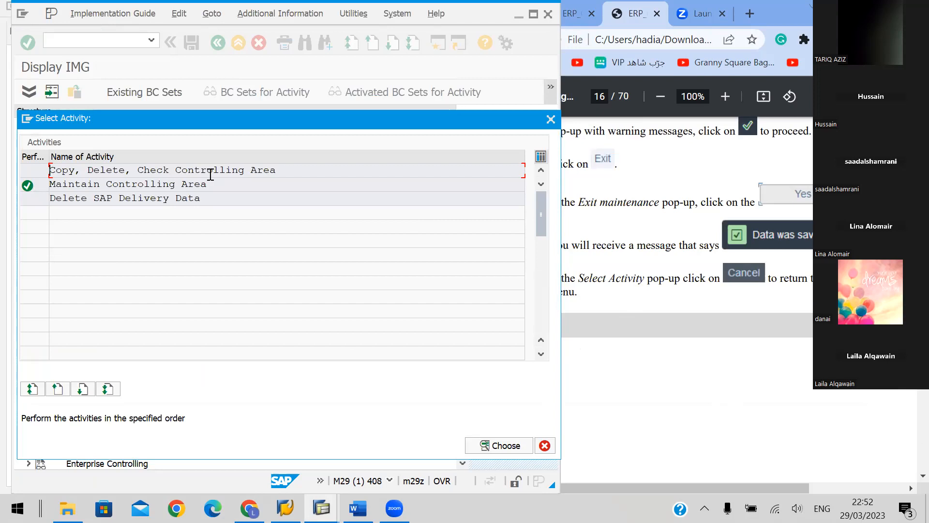
pyautogui.doubleClick(384, 276)
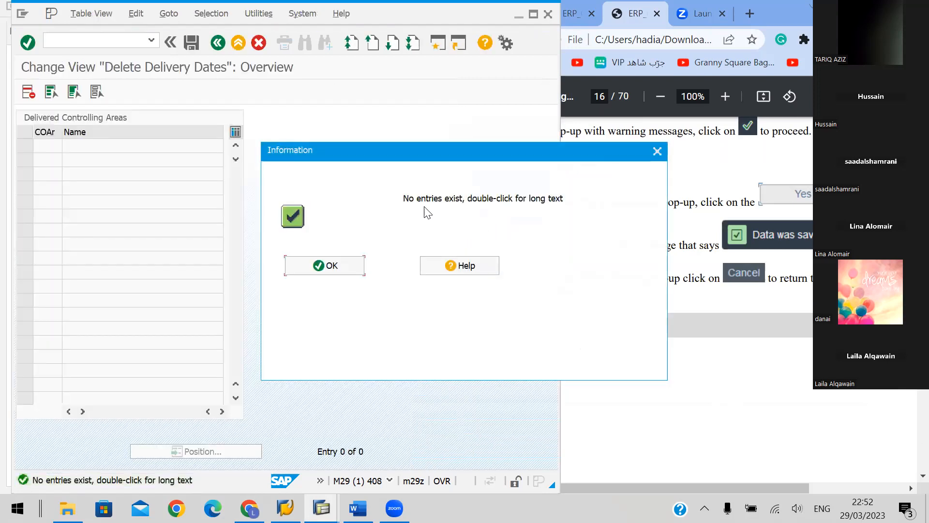
pyautogui.click(333, 266)
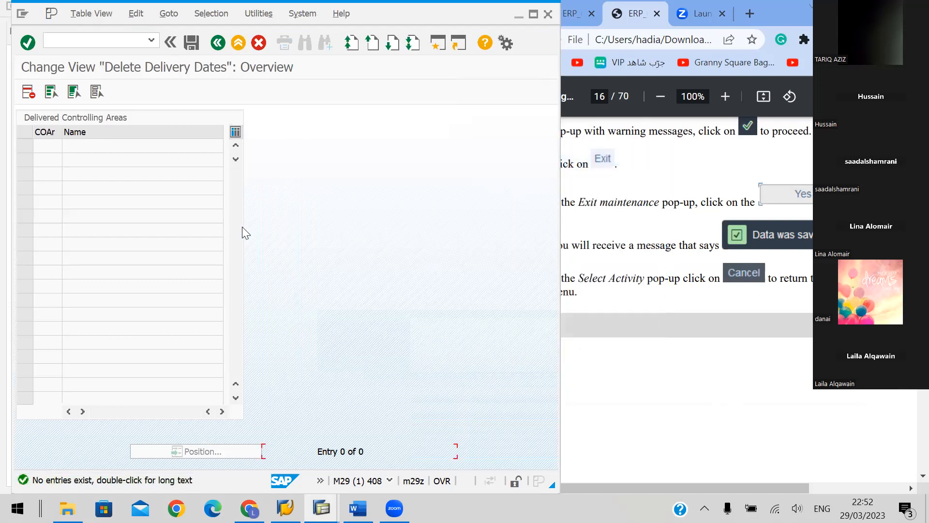
pyautogui.click(237, 42)
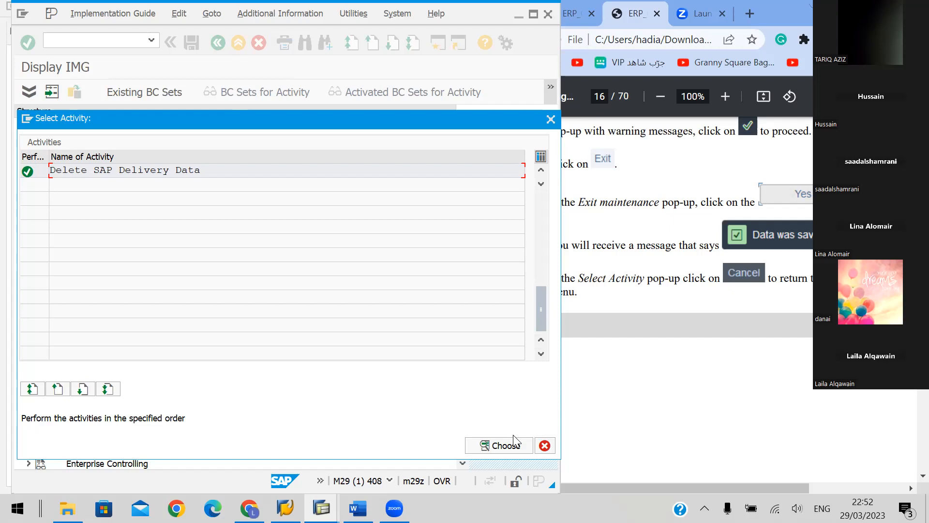
# Cancel the activity selection and leave the implementation guide, returning to the SAP Easy Access screen
pyautogui.click(545, 445)
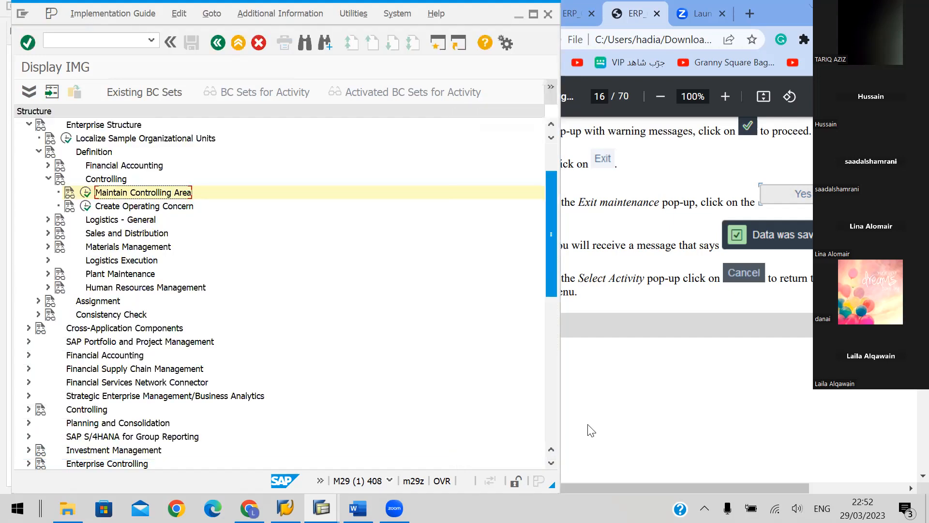
pyautogui.moveTo(646, 394); pyautogui.dragTo(712, 426)
pyautogui.click(167, 8)
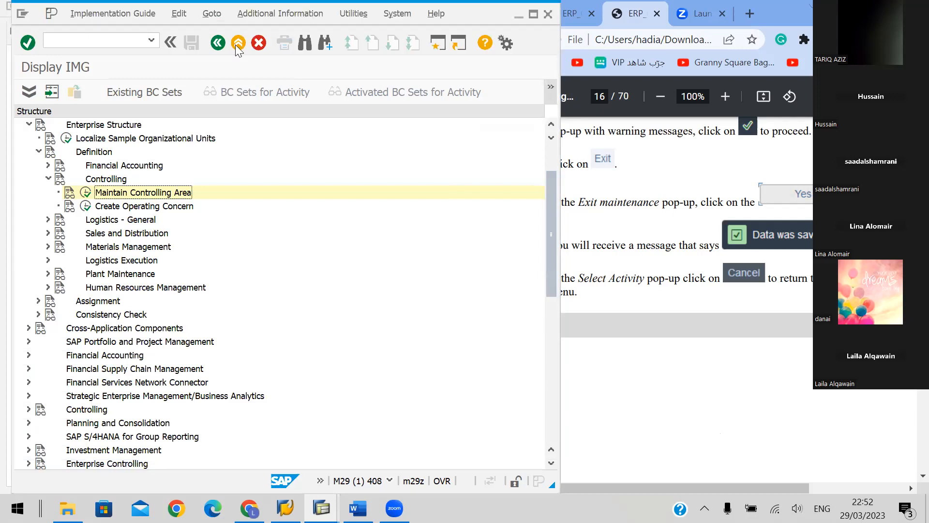
pyautogui.click(236, 43)
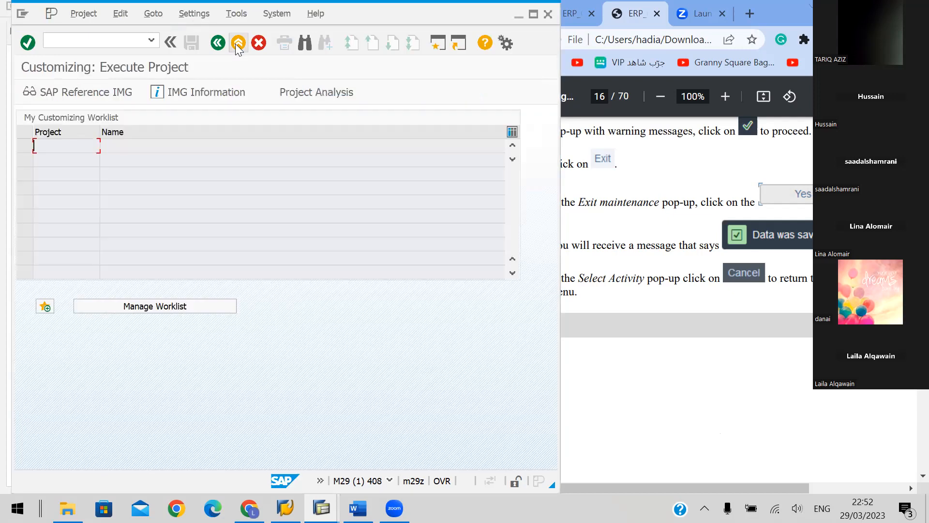
pyautogui.click(237, 44)
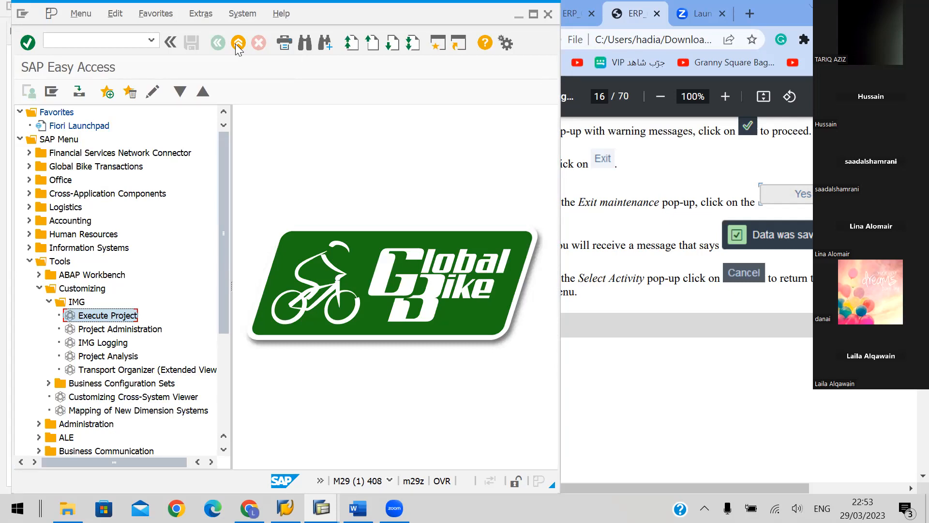
# Read the task and starting path of section I.1.5 Define Credit Control Area on handbook page 17, staying logged on in SAP
pyautogui.click(714, 382)
pyautogui.scroll(-3, 776, 356)
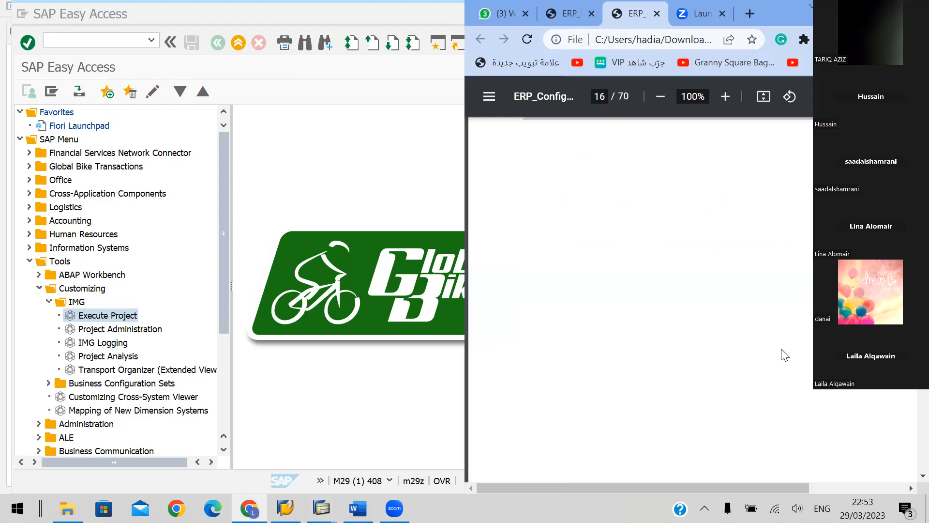
pyautogui.scroll(-10, 780, 349)
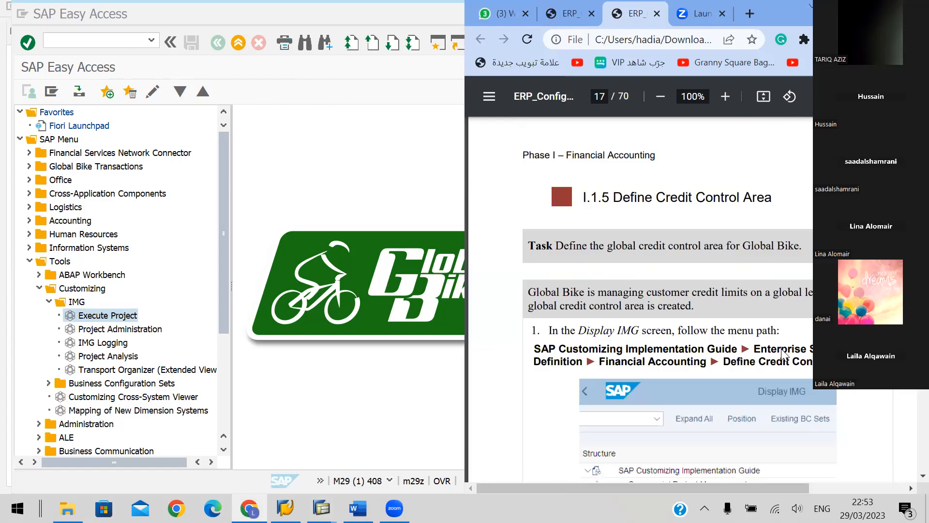
pyautogui.scroll(-1, 780, 348)
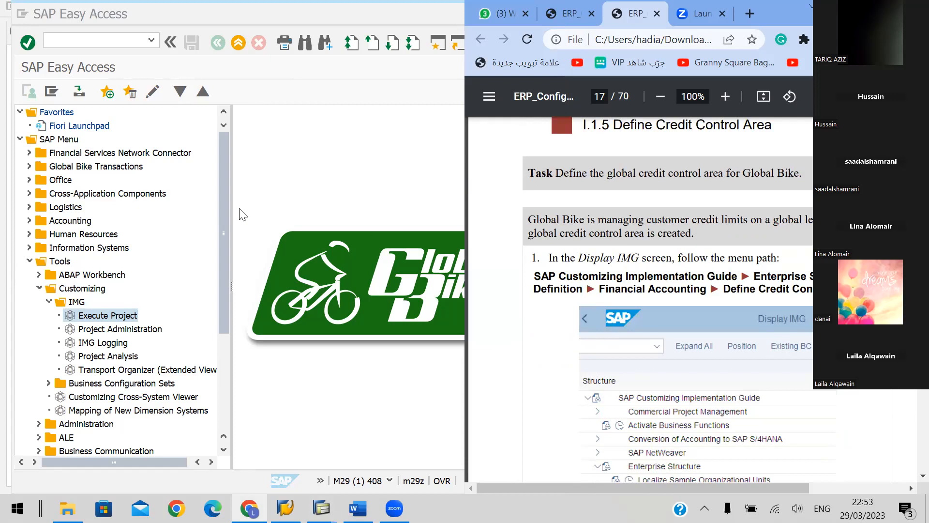
pyautogui.click(238, 45)
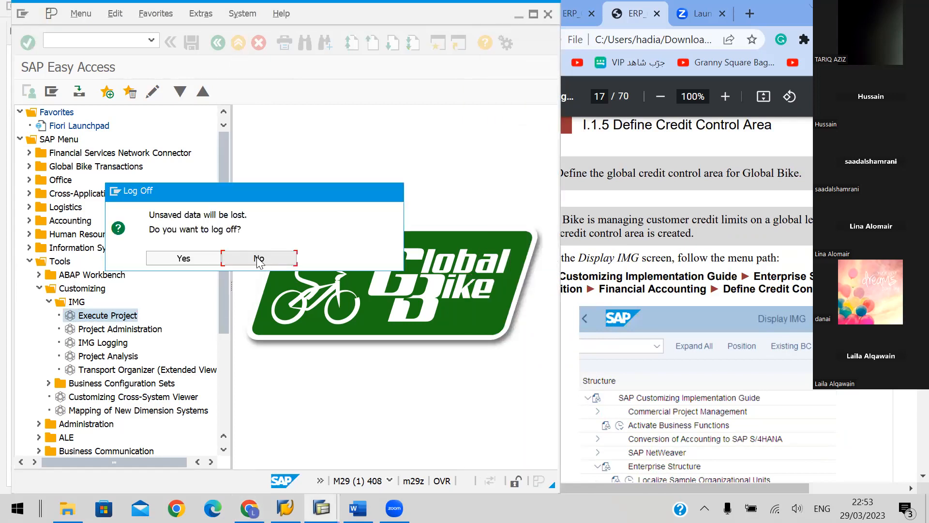
pyautogui.click(259, 259)
# Run transaction SPRO and display the SAP Reference IMG
pyautogui.click(76, 39)
pyautogui.write('SPRO')
pyautogui.press('Return')
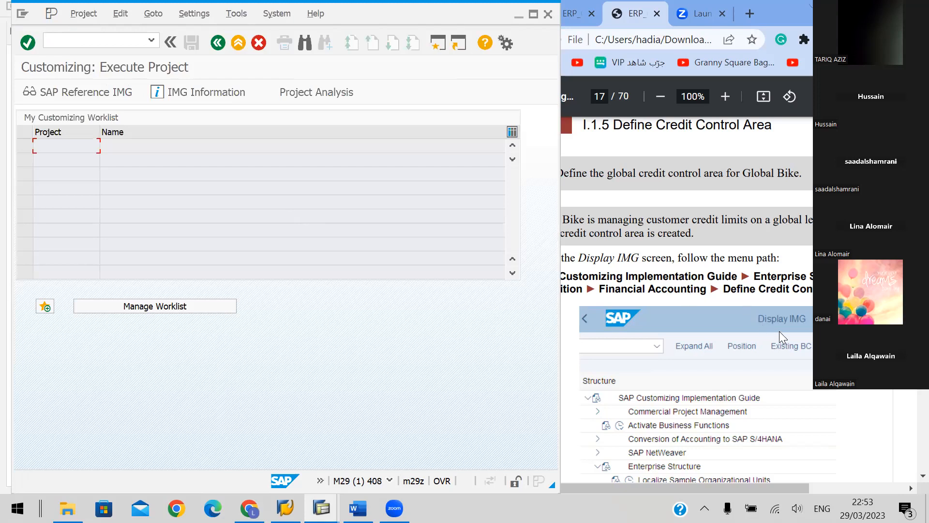
pyautogui.scroll(-3, 779, 331)
pyautogui.click(51, 88)
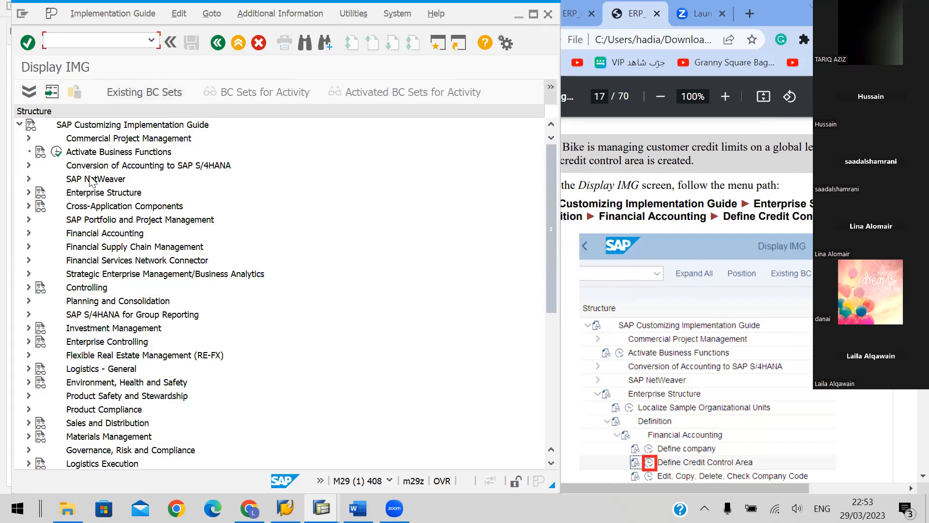
# Open the Define Credit Control Area activity under Enterprise Structure, Definition, Financial Accounting
pyautogui.click(31, 193)
pyautogui.click(29, 193)
pyautogui.click(590, 276)
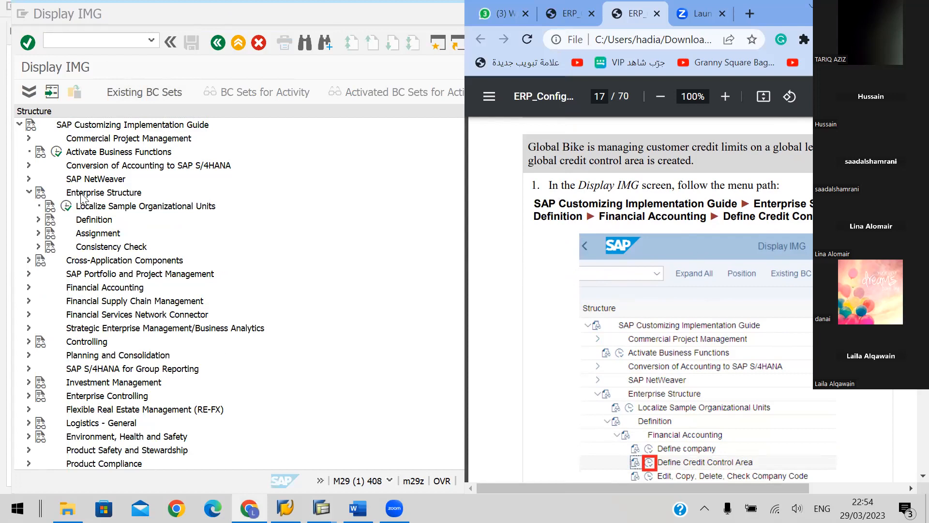
pyautogui.click(38, 221)
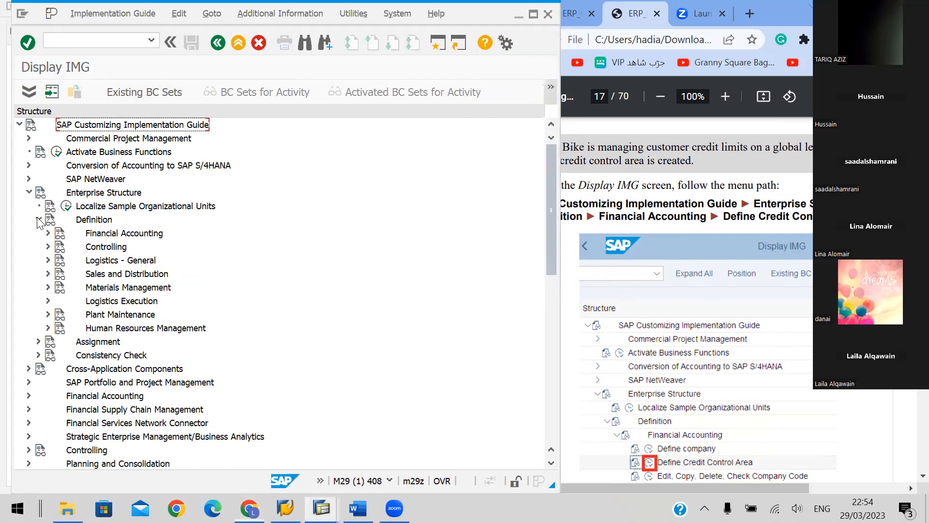
pyautogui.press('Down')
pyautogui.press('Down')
pyautogui.press('Down')
pyautogui.press('Down')
pyautogui.press('Down')
pyautogui.press('Down')
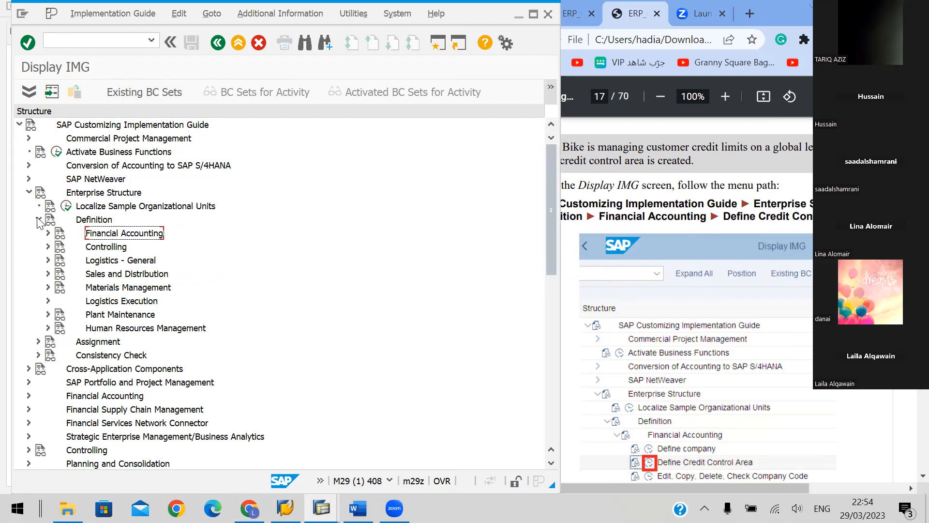
pyautogui.press('Right')
pyautogui.press('Down')
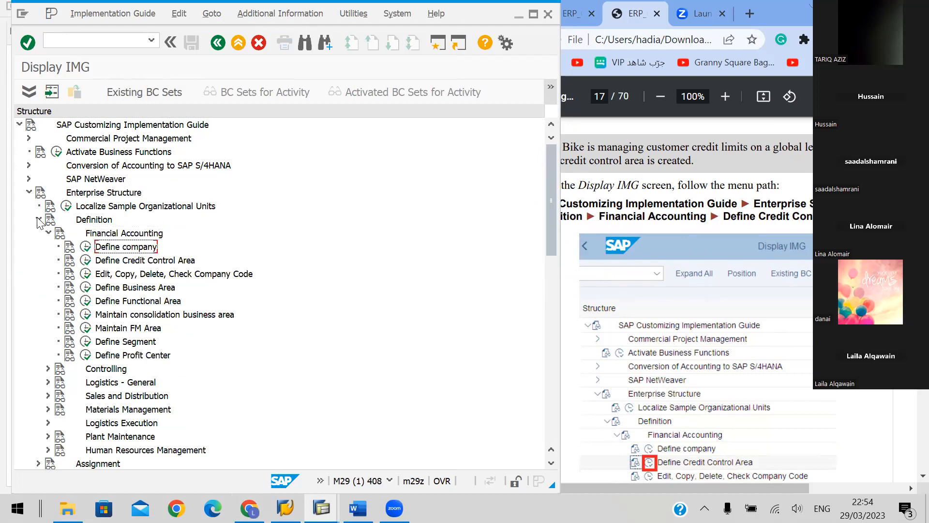
pyautogui.press('Down')
pyautogui.click(85, 262)
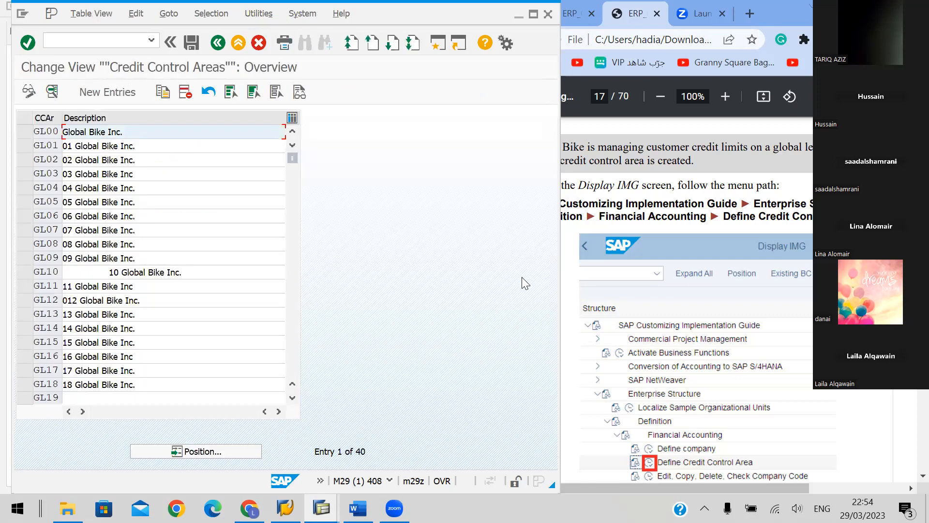
# Narrow the SAP window beside the handbook and look through the existing credit control areas
pyautogui.moveTo(560, 269); pyautogui.dragTo(515, 267)
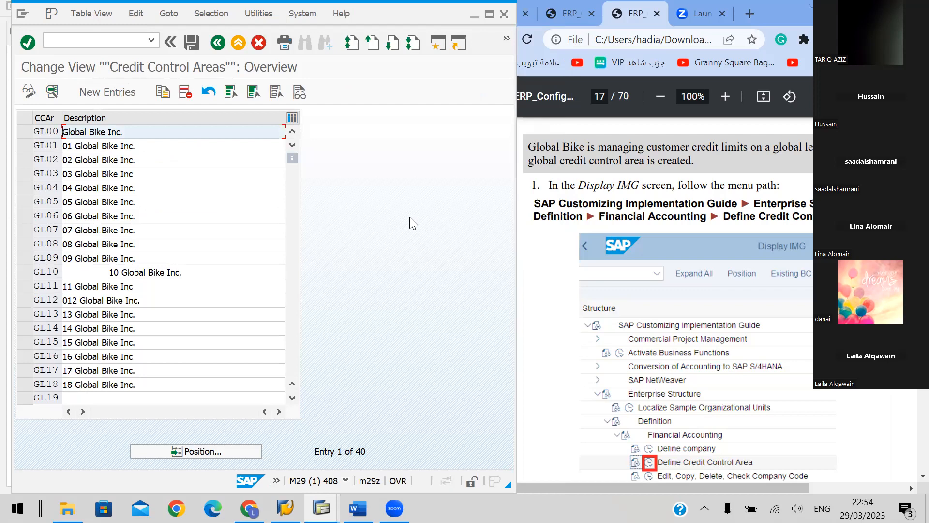
pyautogui.scroll(-2, 205, 251)
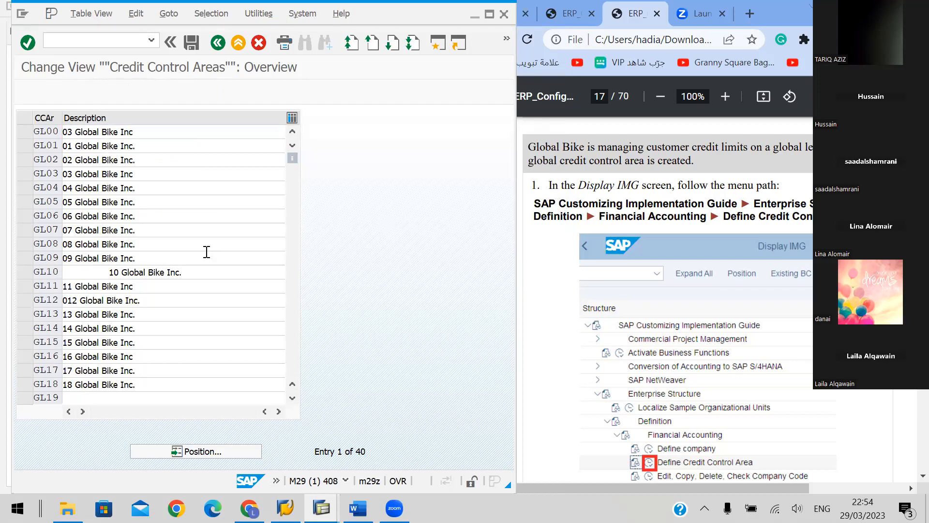
pyautogui.scroll(-2, 206, 252)
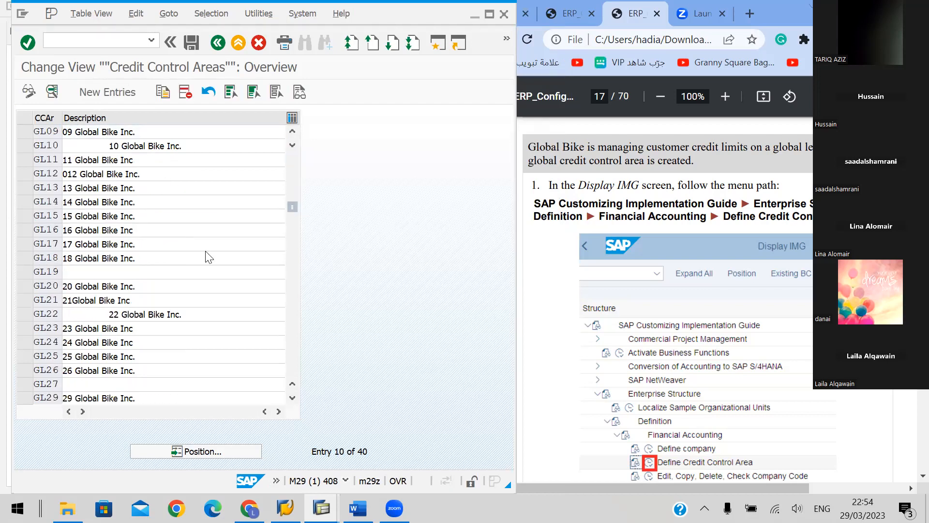
pyautogui.scroll(-6, 206, 251)
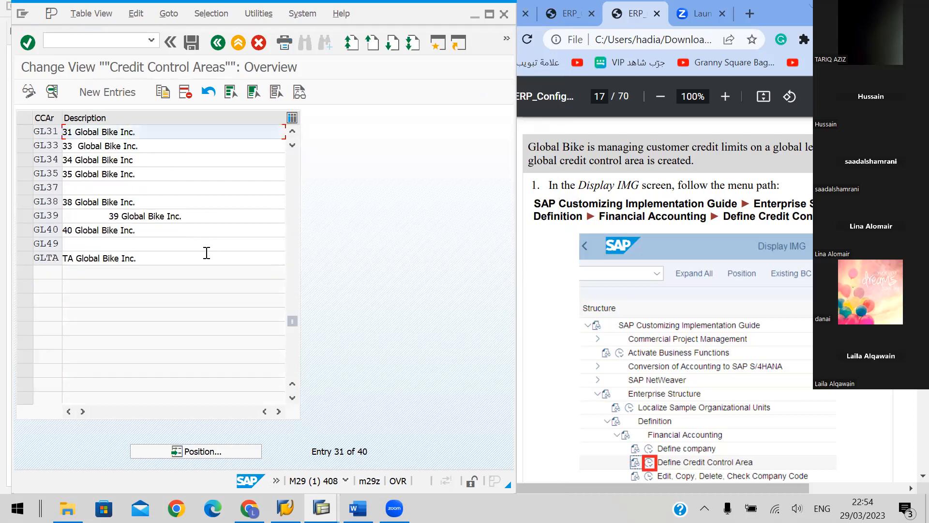
pyautogui.scroll(1, 169, 265)
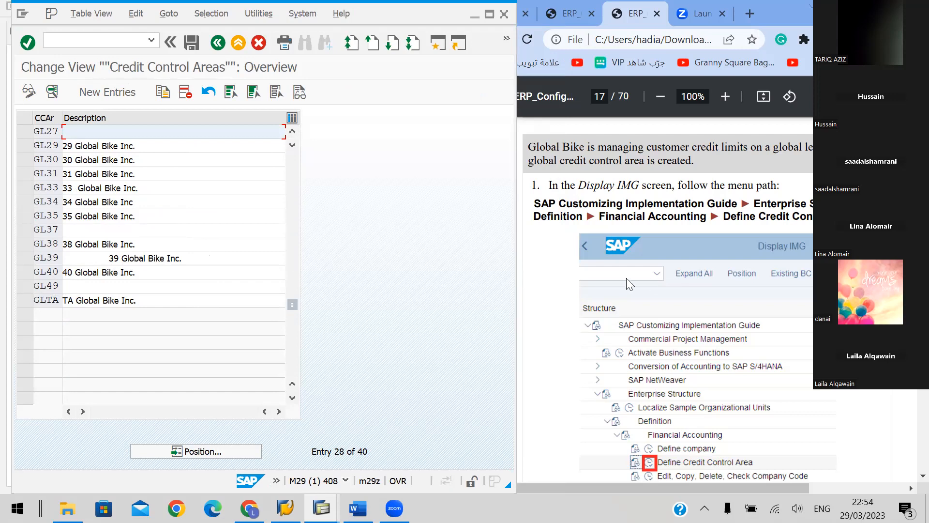
# Create a new credit control area entry GL48 with the currency USD, following the handbook's data table
pyautogui.click(91, 97)
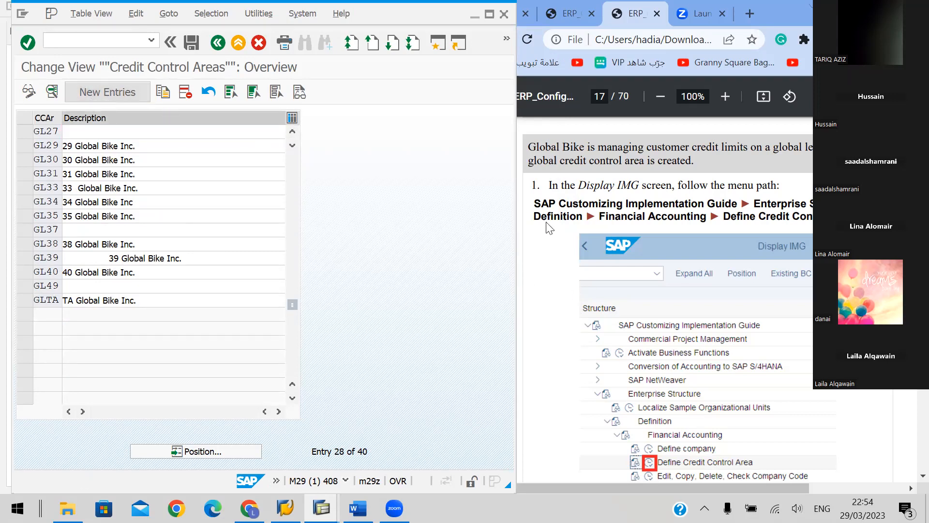
pyautogui.click(705, 319)
pyautogui.scroll(-7, 705, 319)
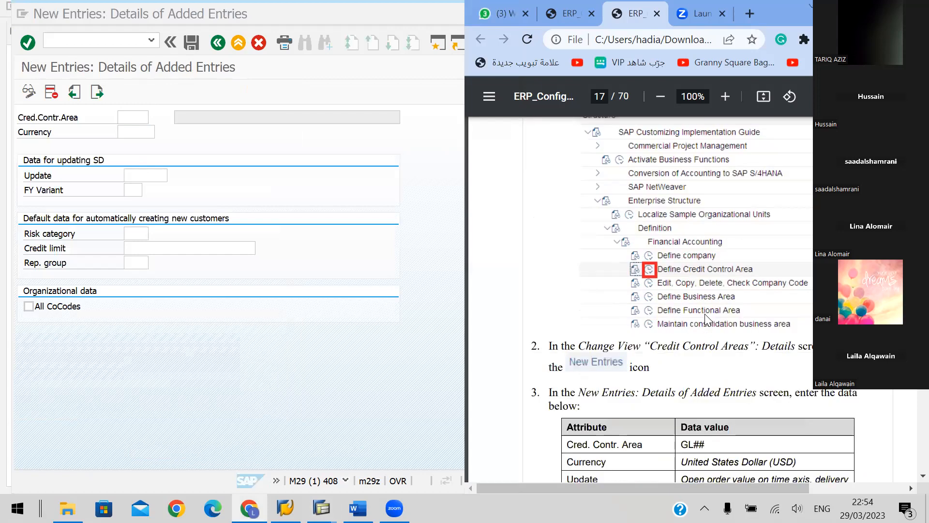
pyautogui.click(129, 117)
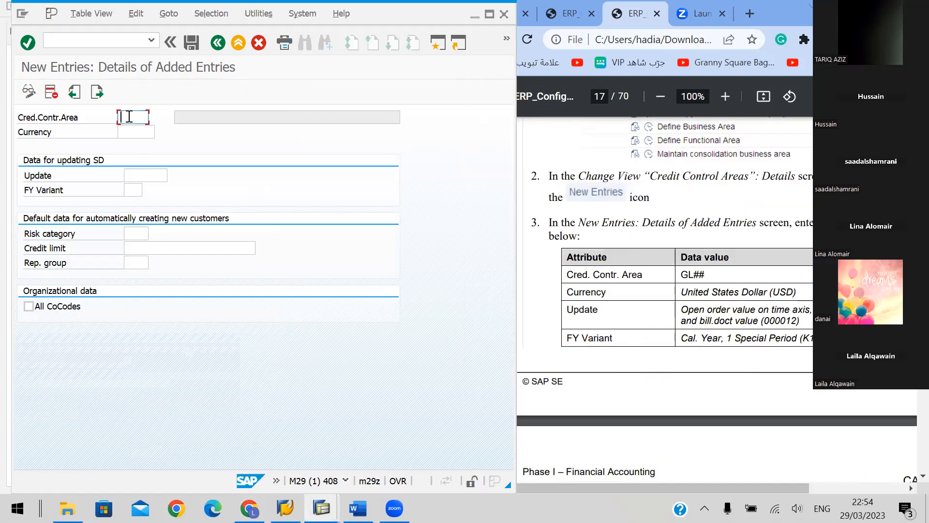
pyautogui.write('GL48')
pyautogui.click(129, 131)
pyautogui.write('US')
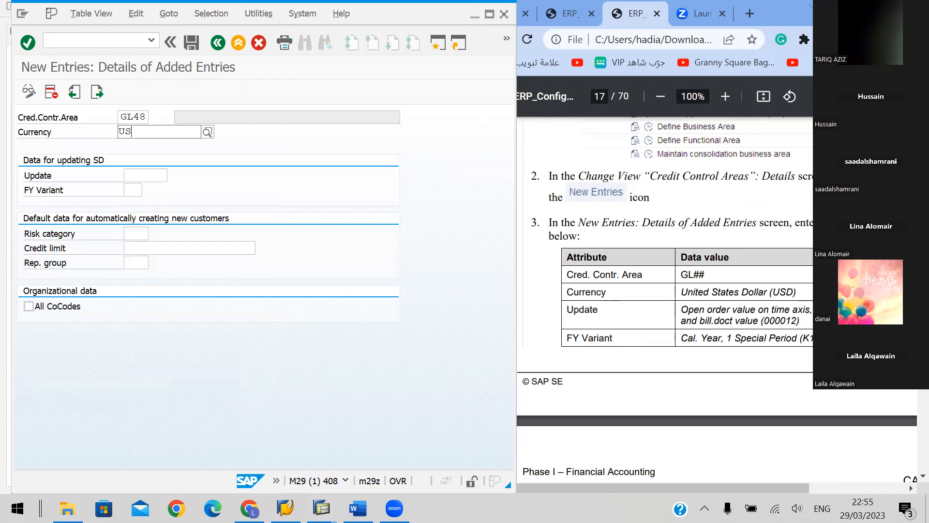
pyautogui.click(154, 184)
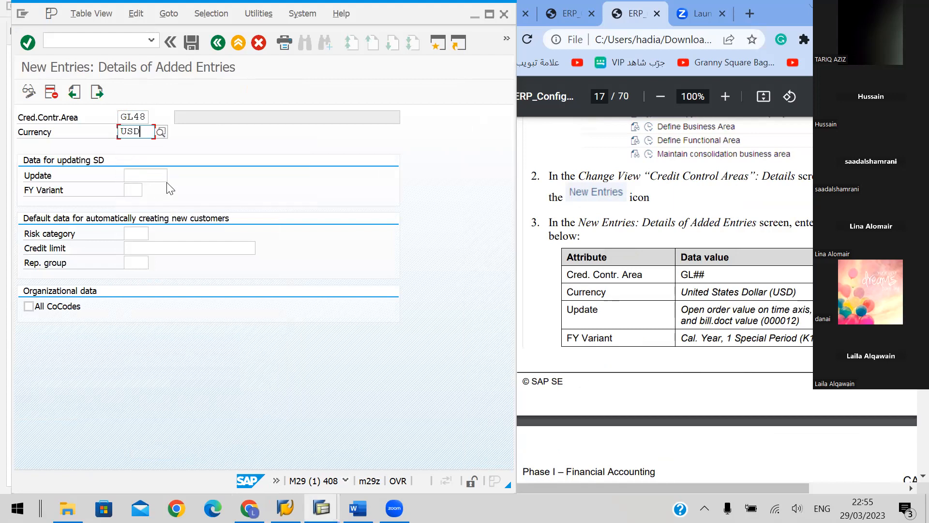
# Set the SD update of GL48 to 000012 (open order value on time axis) and its fiscal year variant to K1
pyautogui.click(146, 182)
pyautogui.click(176, 174)
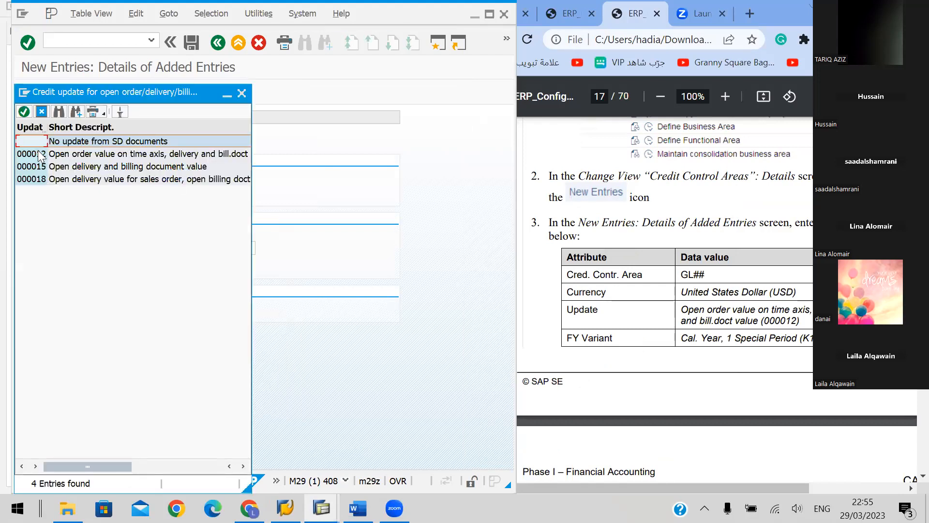
pyautogui.click(72, 155)
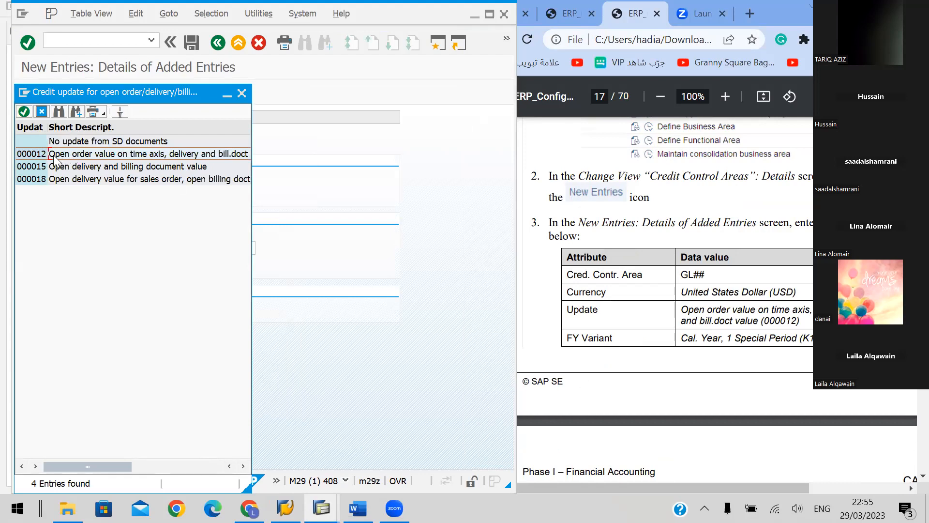
pyautogui.doubleClick(79, 155)
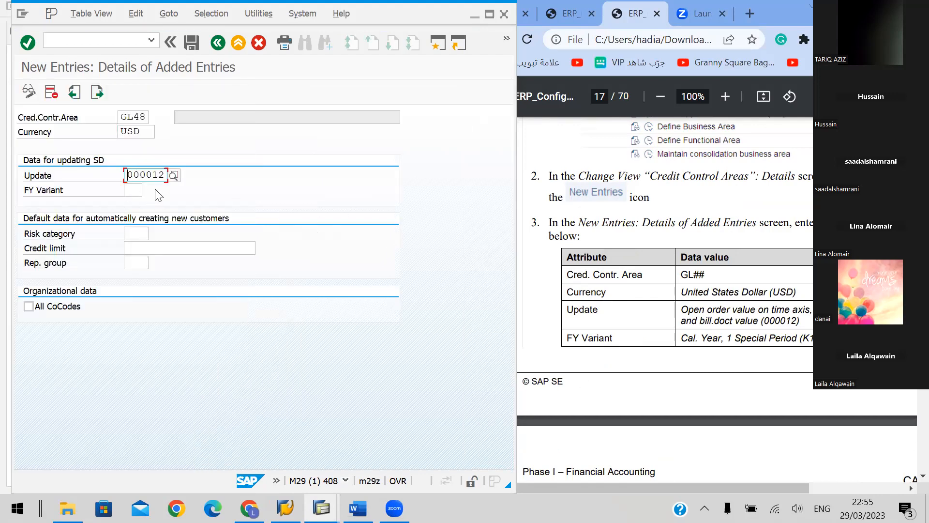
pyautogui.click(132, 192)
pyautogui.write('K1')
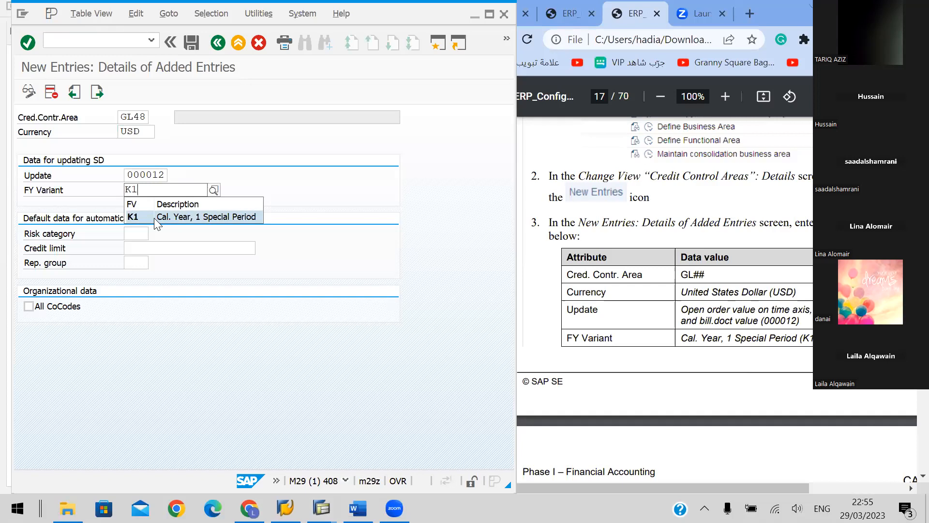
pyautogui.click(153, 218)
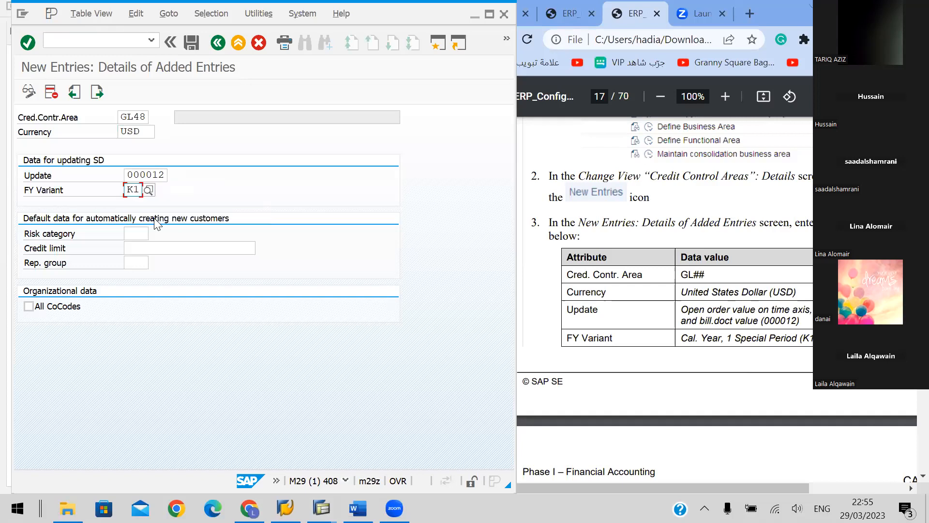
# Check the handbook's save instructions on page 18 and save the new credit control area GL48
pyautogui.click(720, 345)
pyautogui.scroll(-6, 720, 345)
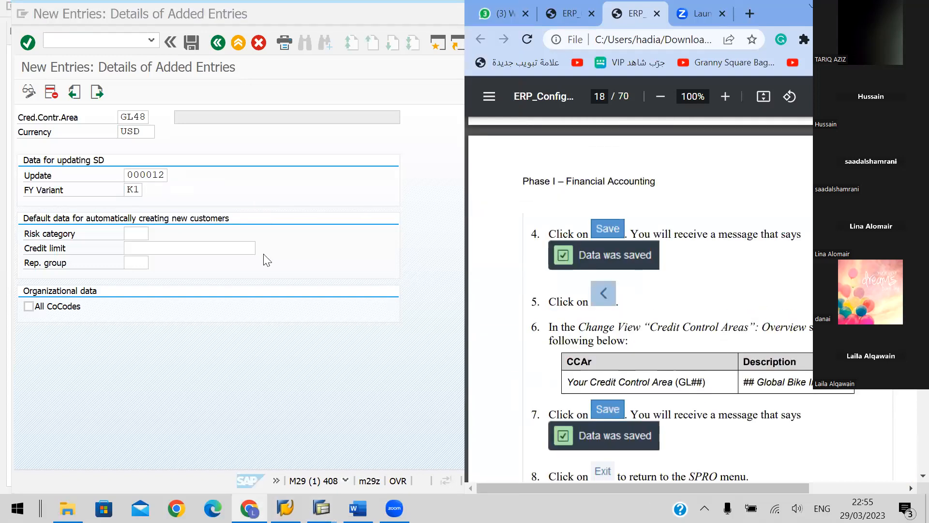
pyautogui.scroll(-2, 605, 252)
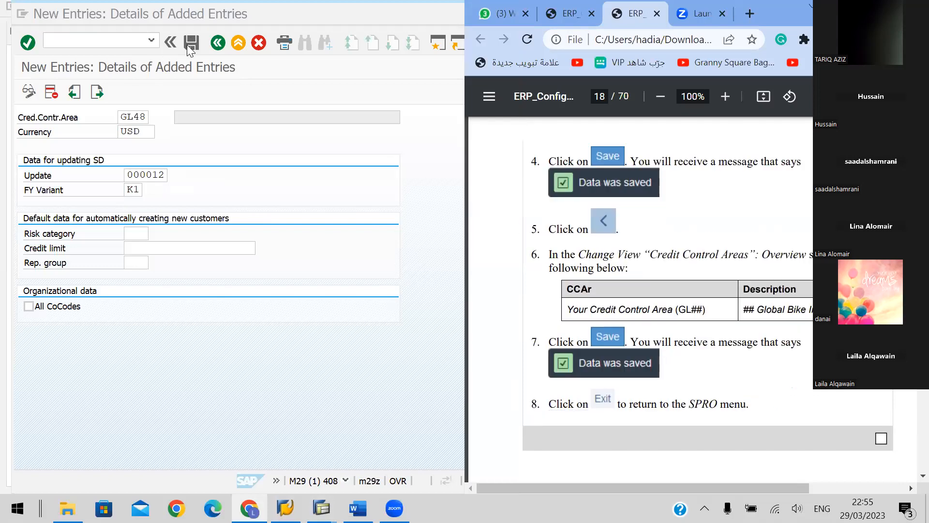
pyautogui.click(189, 43)
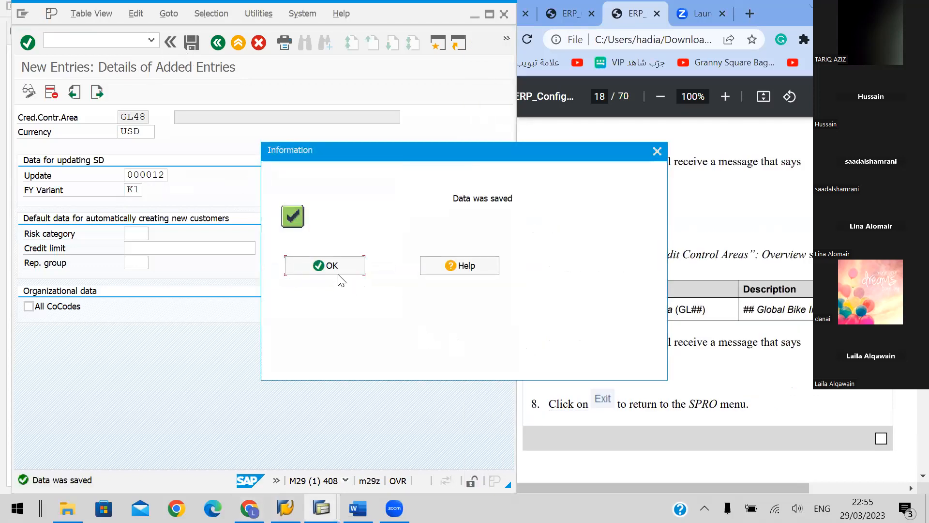
pyautogui.click(325, 266)
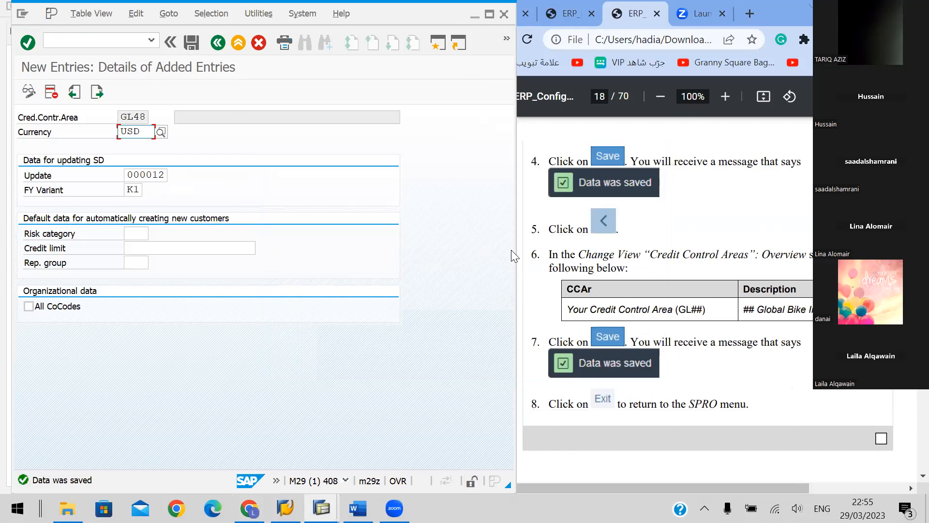
# Leave the new entry and reopen Define Credit Control Area from the SAP Reference IMG under Enterprise Structure, Definition, Financial Accounting
pyautogui.click(236, 43)
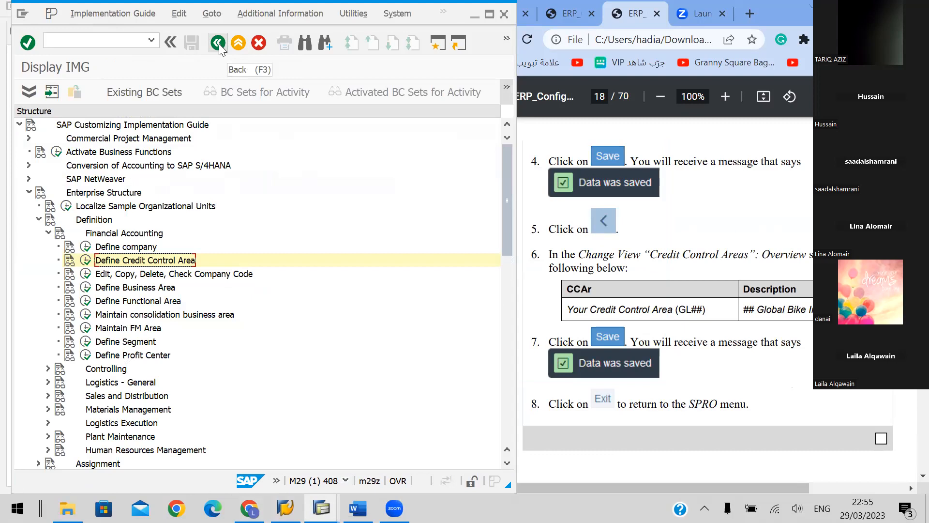
pyautogui.click(218, 43)
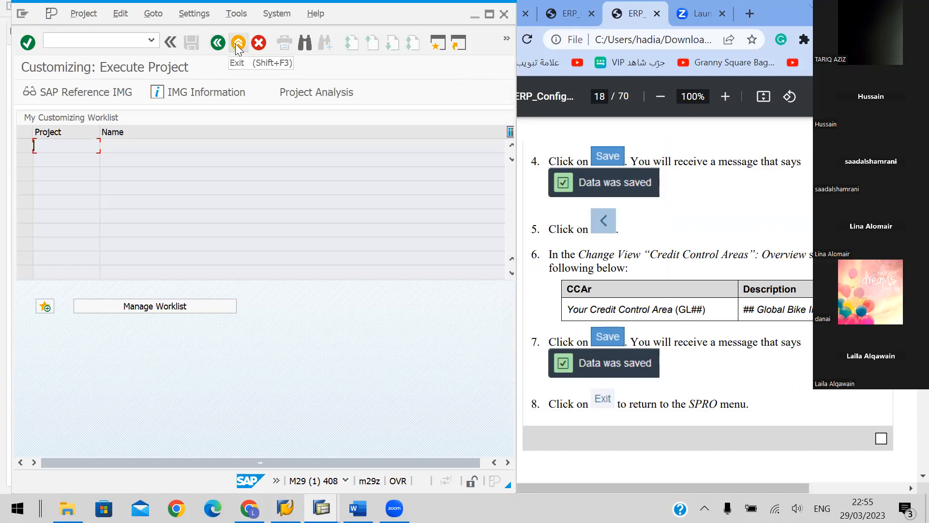
pyautogui.click(105, 93)
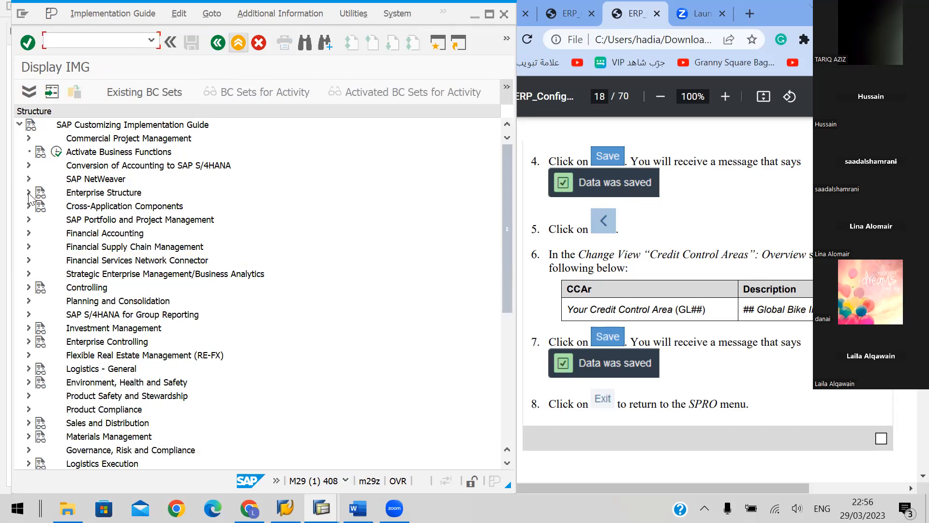
pyautogui.click(29, 194)
pyautogui.click(40, 219)
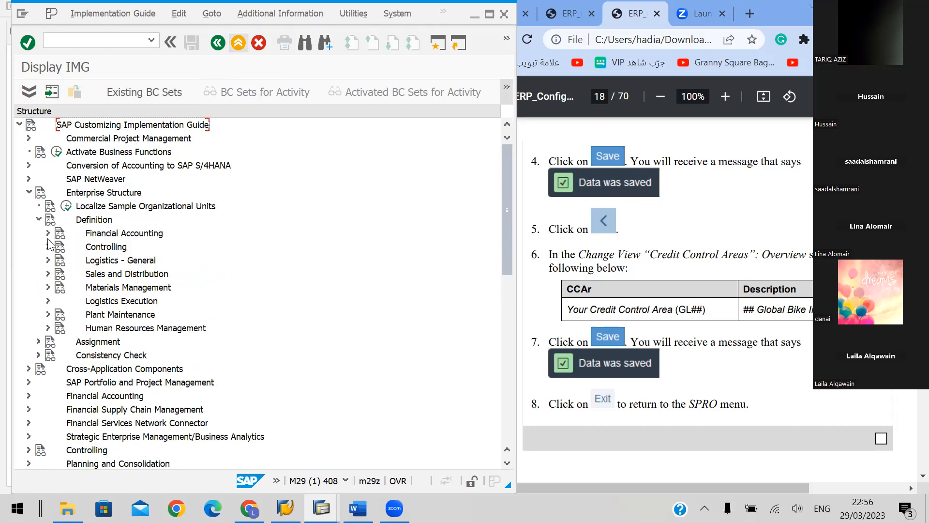
pyautogui.click(48, 233)
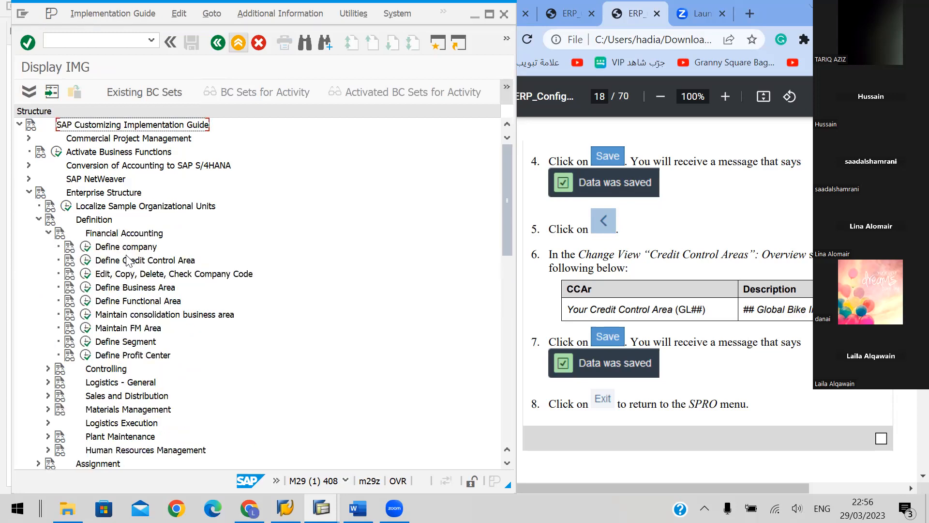
pyautogui.click(85, 261)
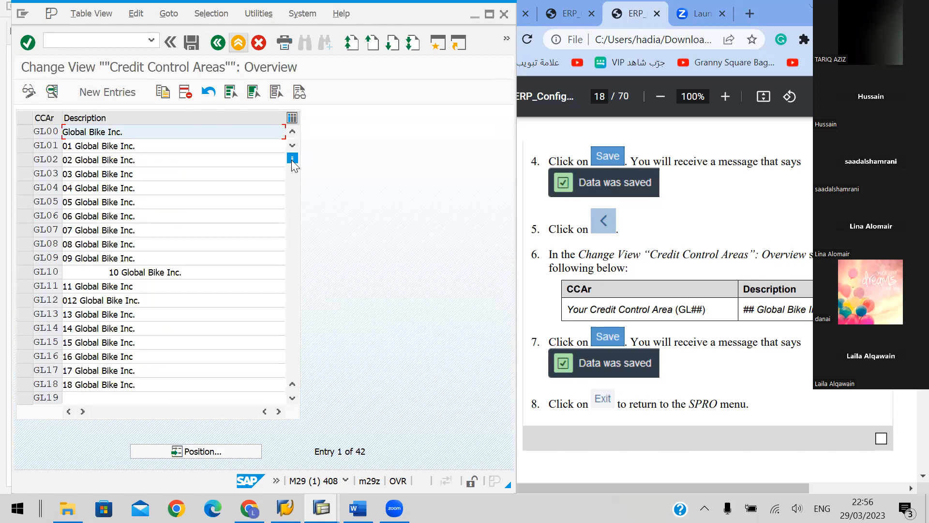
# Enter "48 Global Bike Inc." as the description of credit control area GL48 and save it
pyautogui.scroll(-4, 291, 187)
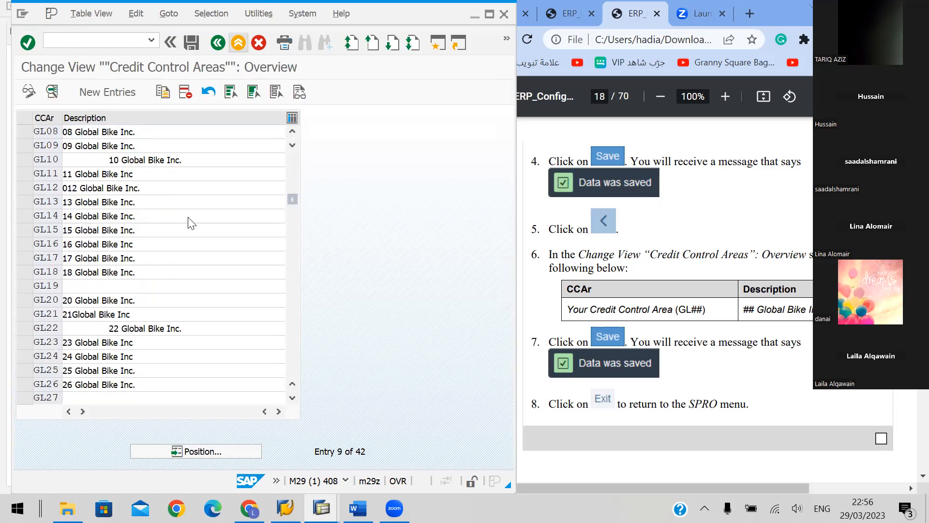
pyautogui.scroll(-4, 190, 218)
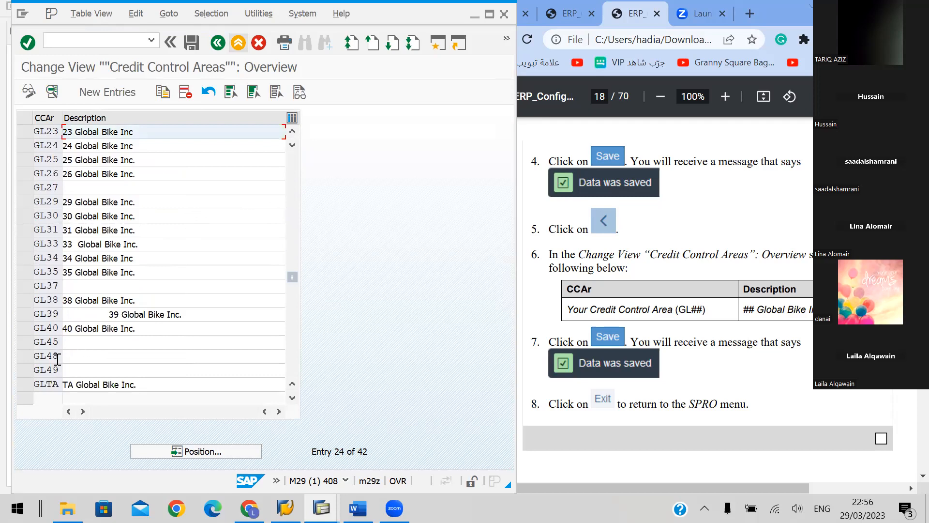
pyautogui.click(75, 358)
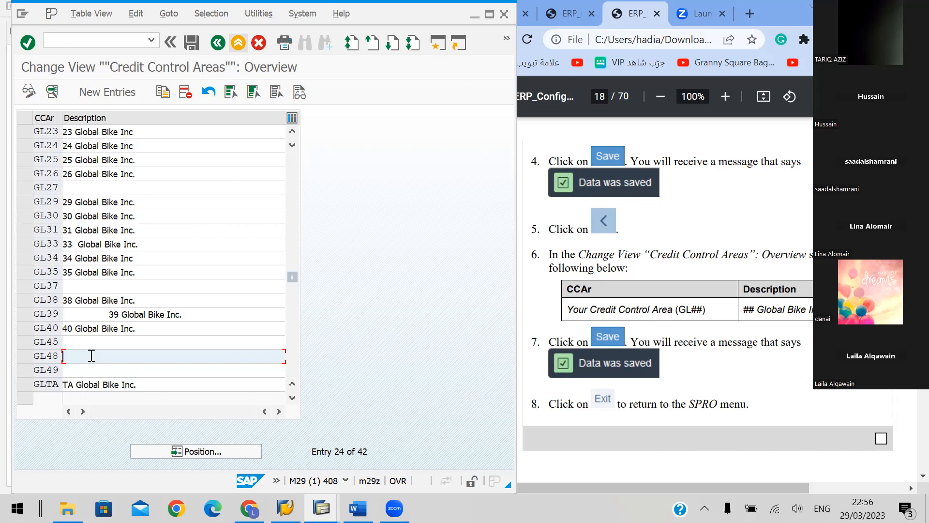
pyautogui.write('48 Global Bike Inc.')
pyautogui.click(189, 44)
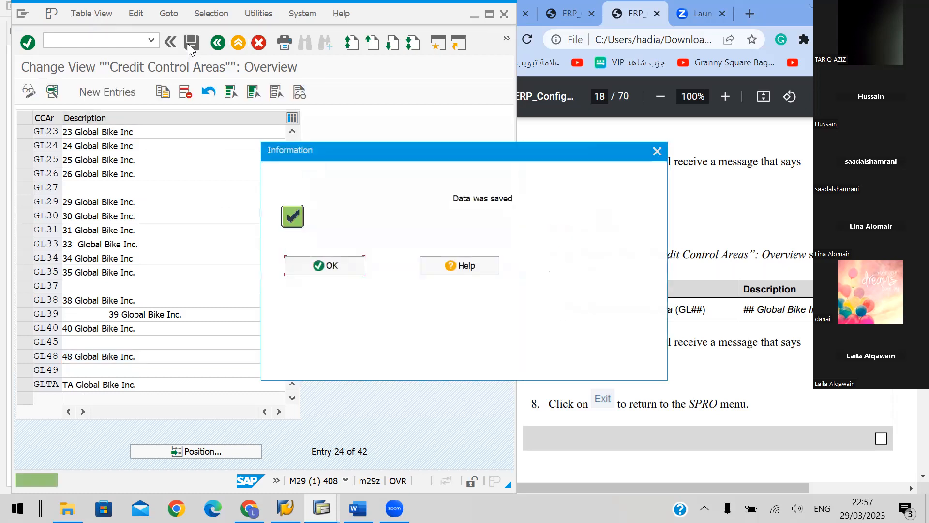
pyautogui.click(340, 270)
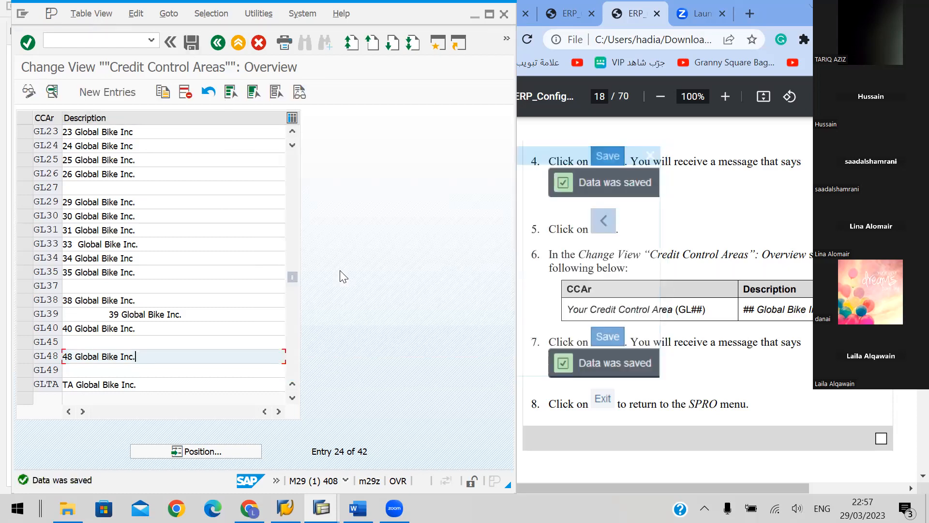
# Exit customizing back to SAP Easy Access and collapse the whole SAP Menu tree
pyautogui.click(238, 43)
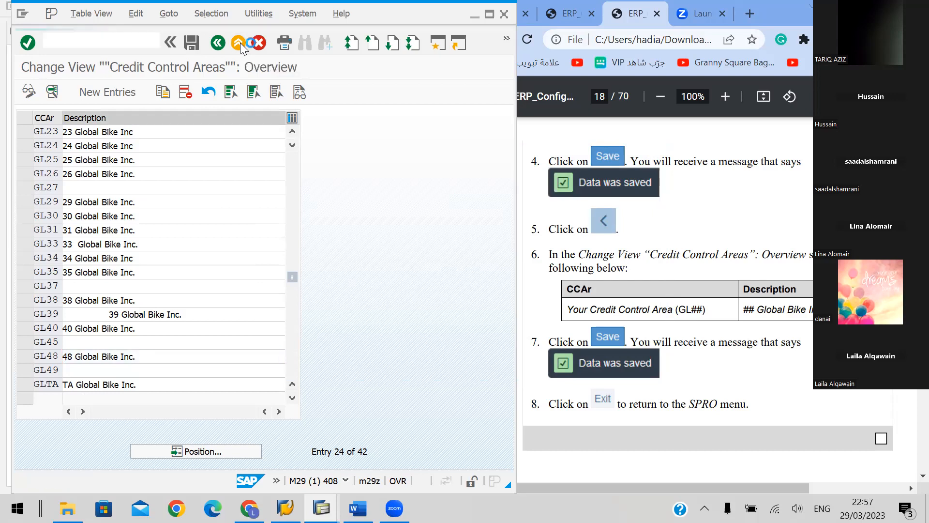
pyautogui.click(240, 42)
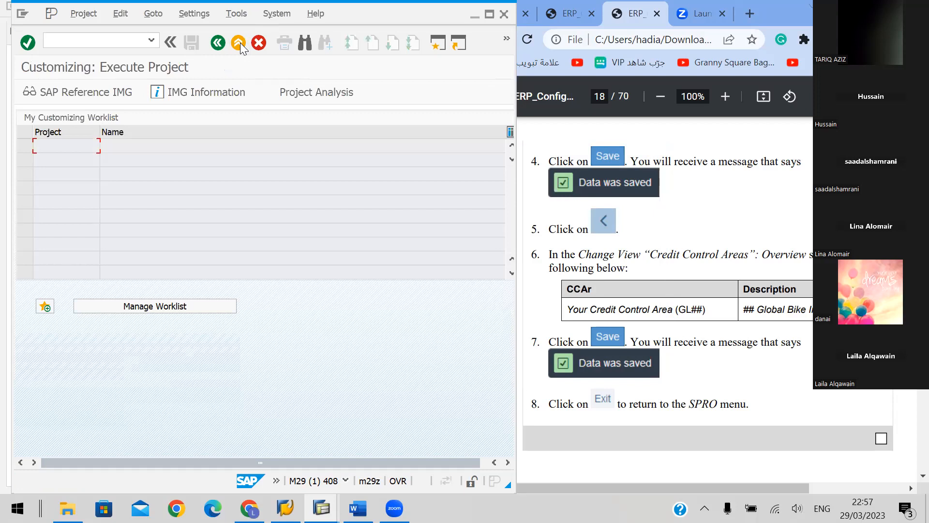
pyautogui.click(239, 43)
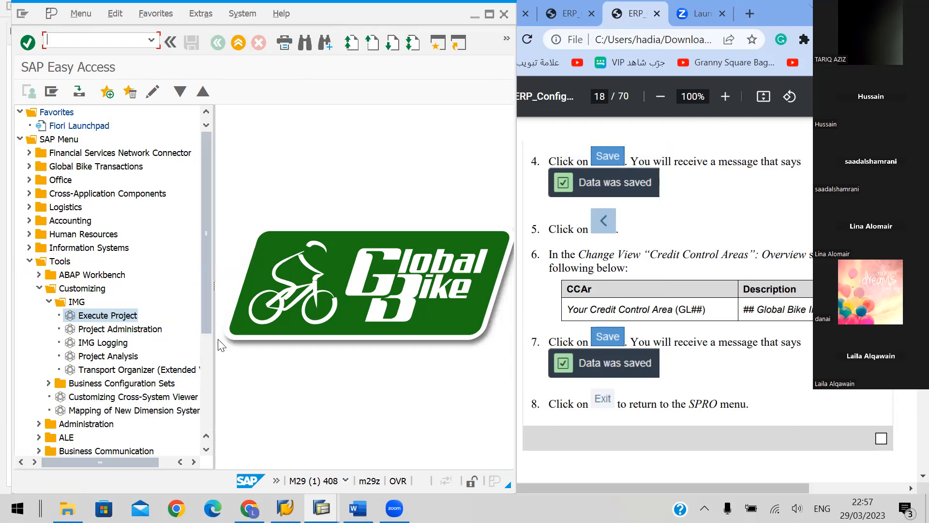
pyautogui.doubleClick(120, 316)
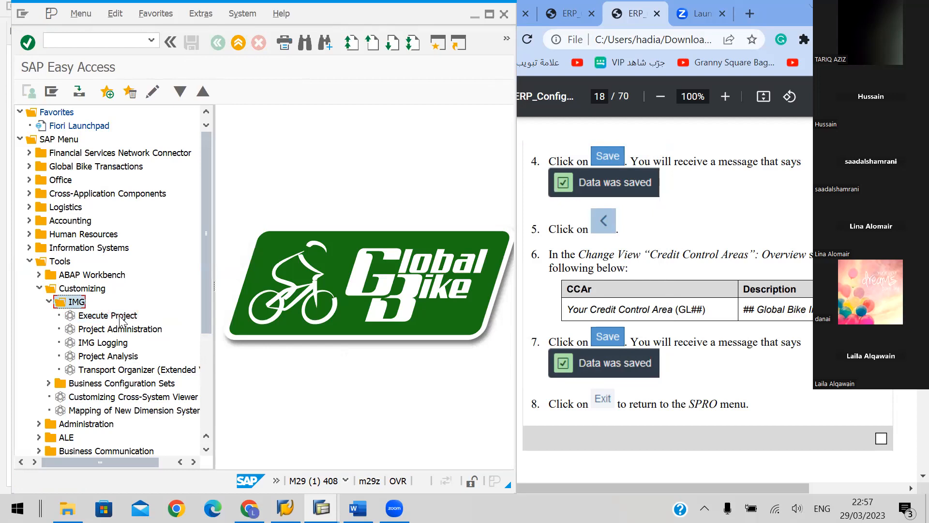
pyautogui.press('Left')
pyautogui.press('Left')
pyautogui.press('Left')
pyautogui.press('Left')
pyautogui.press('Left')
pyautogui.press('Left')
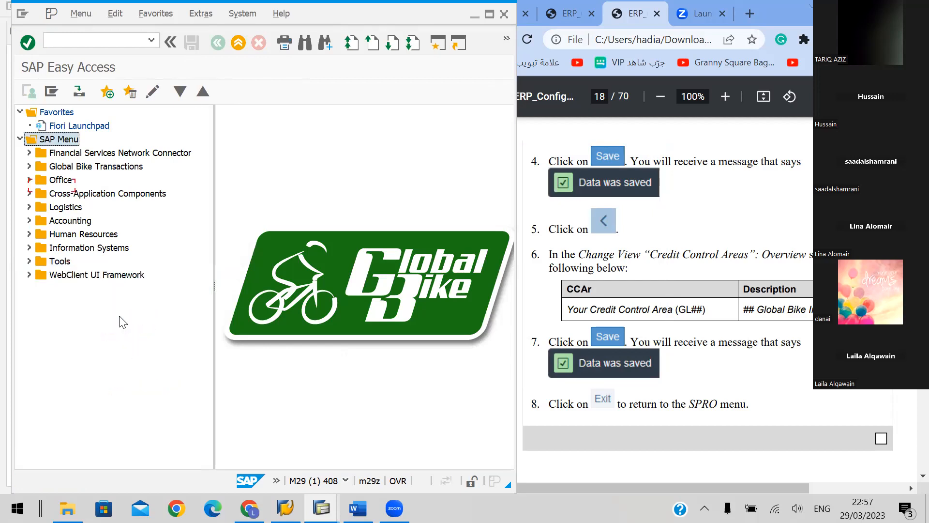
pyautogui.press('Left')
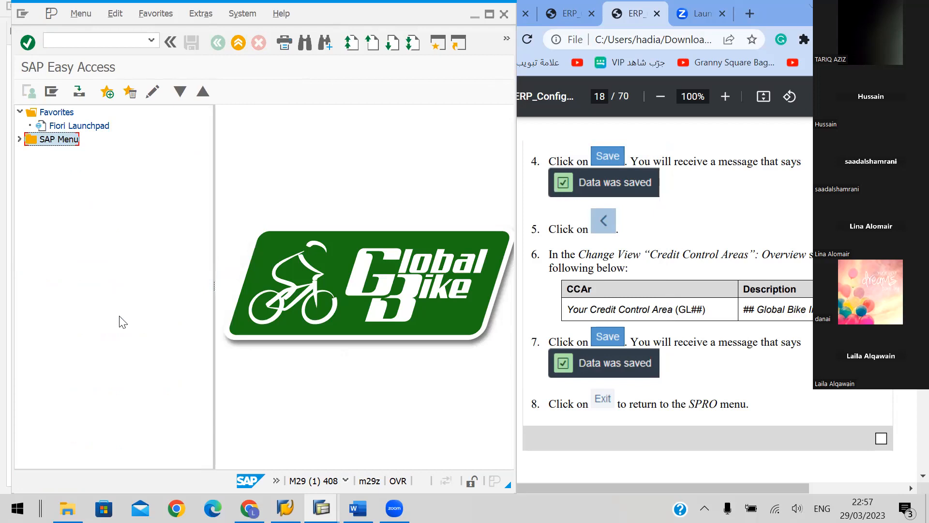
# Read the task and menu path of section I.1.6, the variant for open posting periods, on handbook page 19
pyautogui.click(540, 305)
pyautogui.scroll(-1, 750, 297)
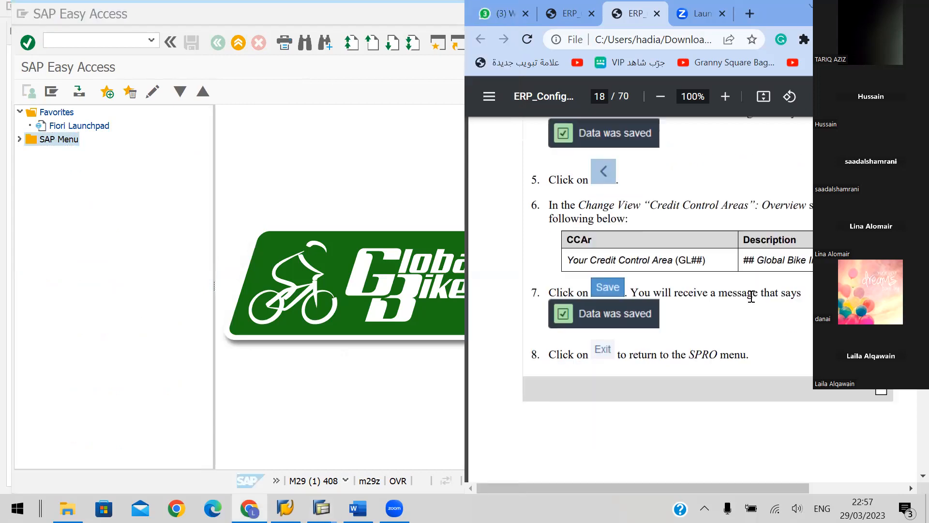
pyautogui.scroll(-1, 750, 296)
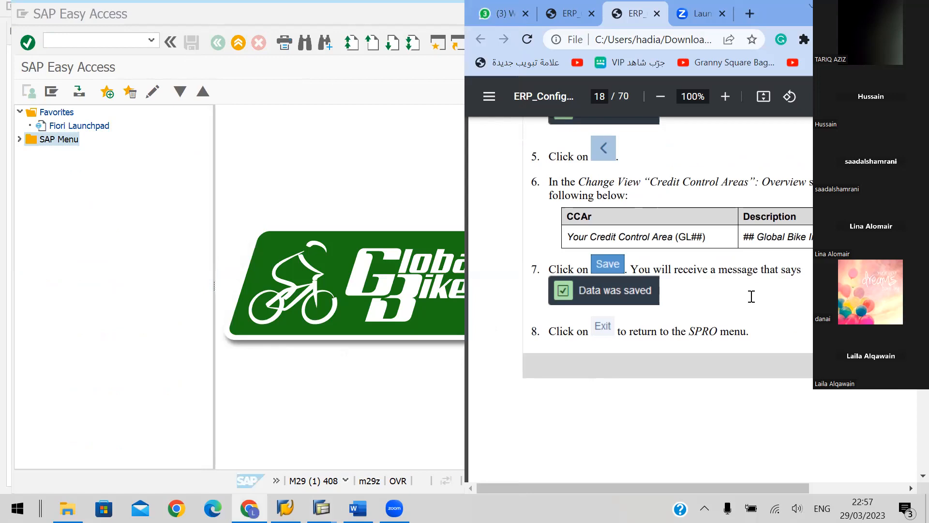
pyautogui.scroll(-5, 751, 297)
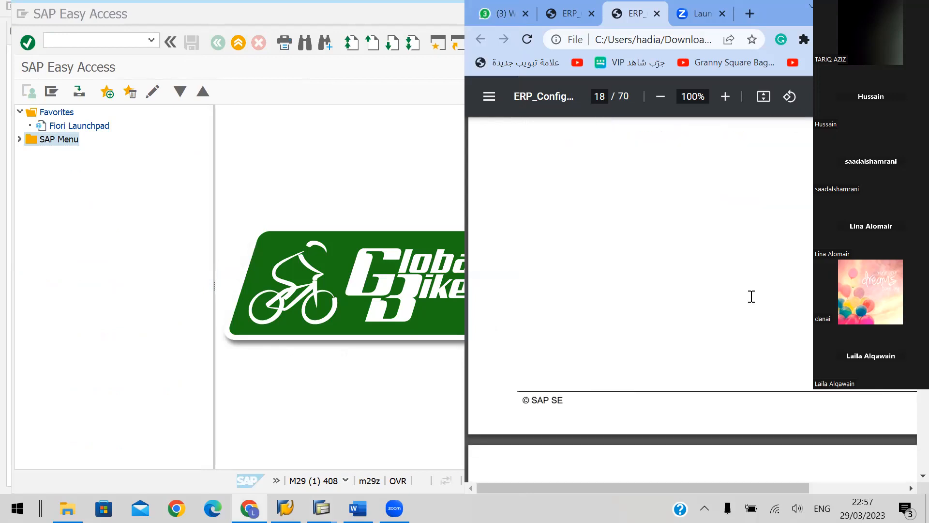
pyautogui.scroll(-4, 750, 296)
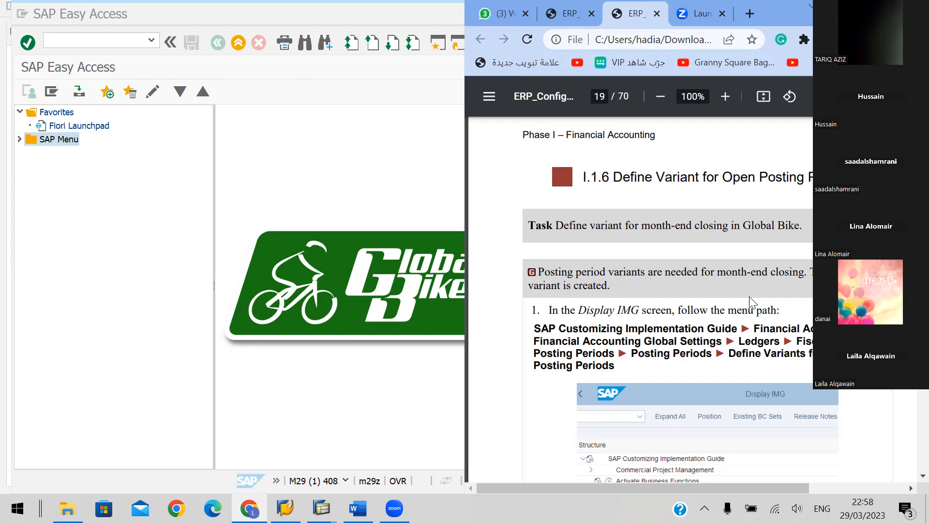
# Run transaction SPRO from SAP Easy Access and display the SAP Reference IMG
pyautogui.click(69, 40)
pyautogui.write('s')
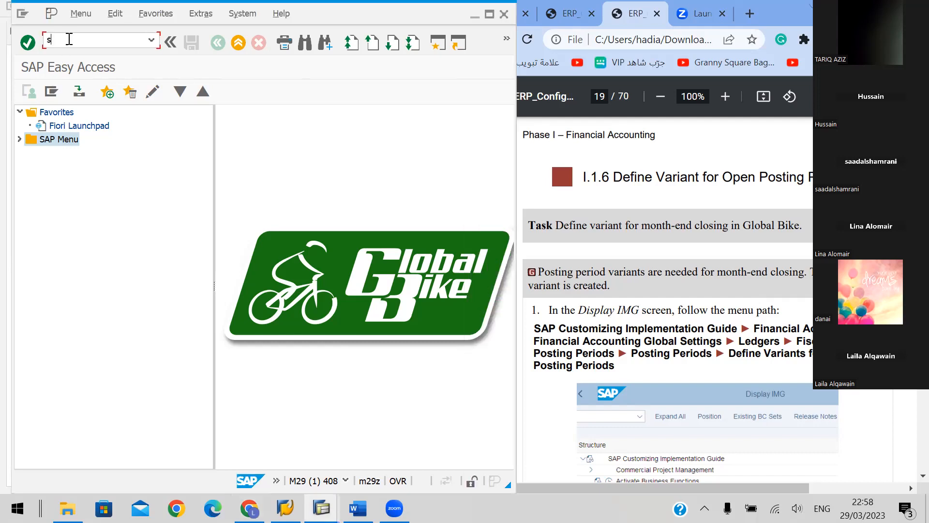
pyautogui.press('BackSpace')
pyautogui.write('SPRO')
pyautogui.press('Return')
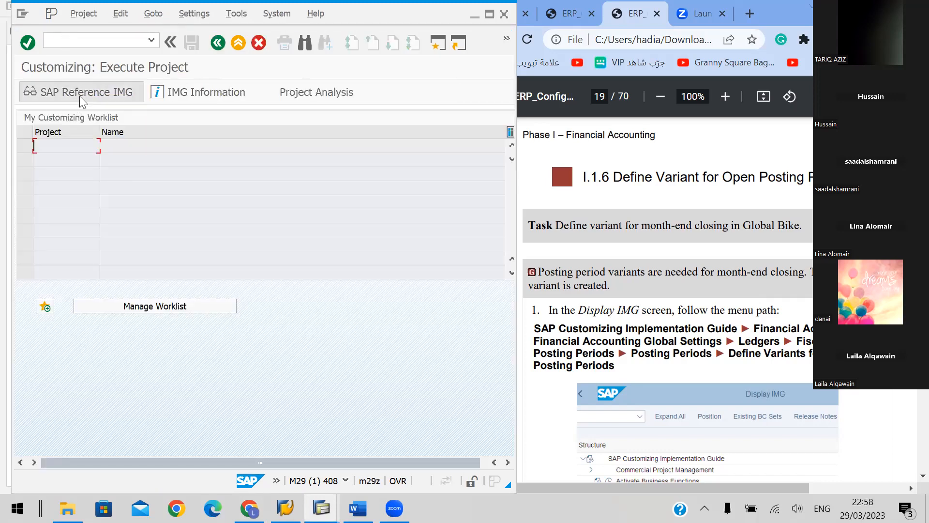
pyautogui.click(79, 95)
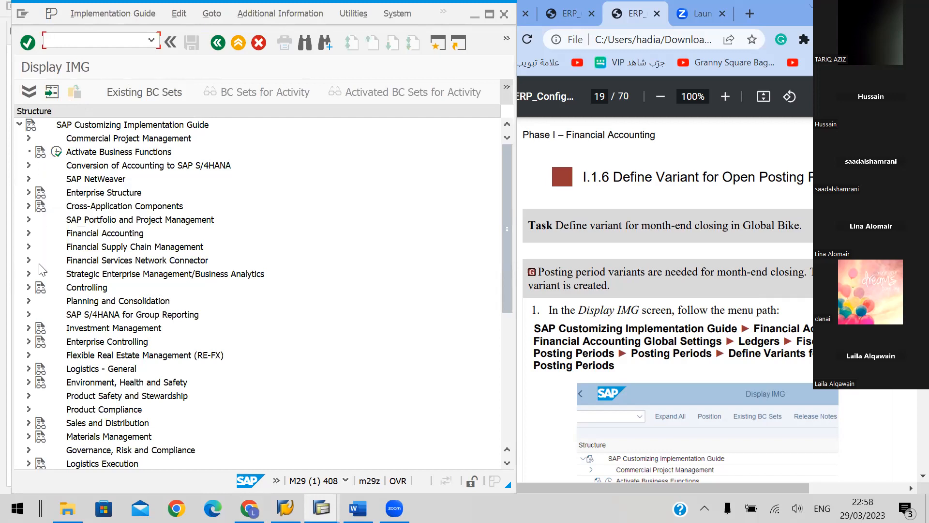
# Expand the Financial Accounting node of the SAP Customizing Implementation Guide and select Financial Accounting Global Settings
pyautogui.click(29, 233)
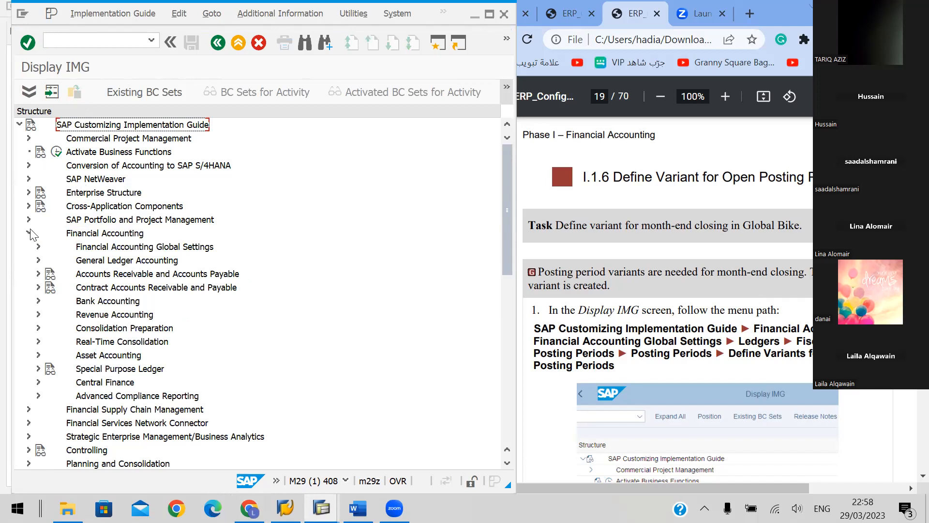
pyautogui.click(30, 233)
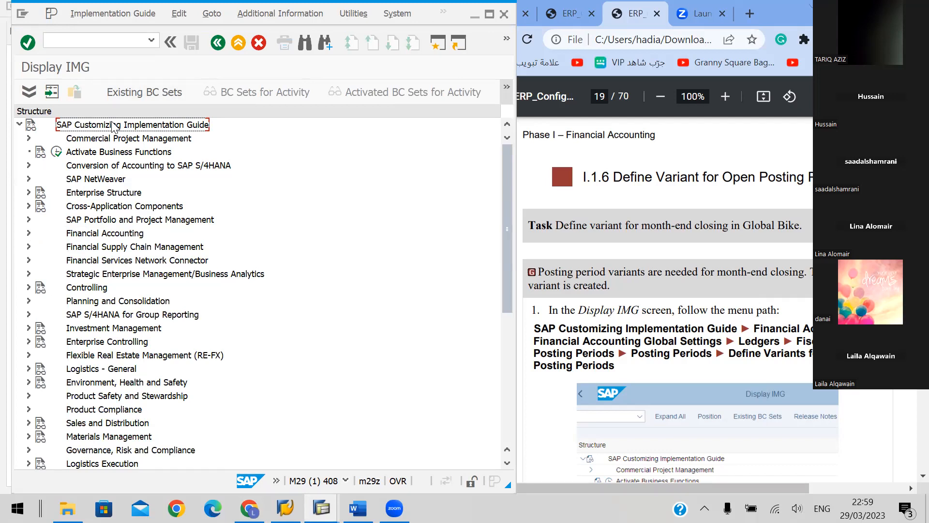
pyautogui.press('Down')
pyautogui.press('Up')
pyautogui.press('Down')
pyautogui.press('Down')
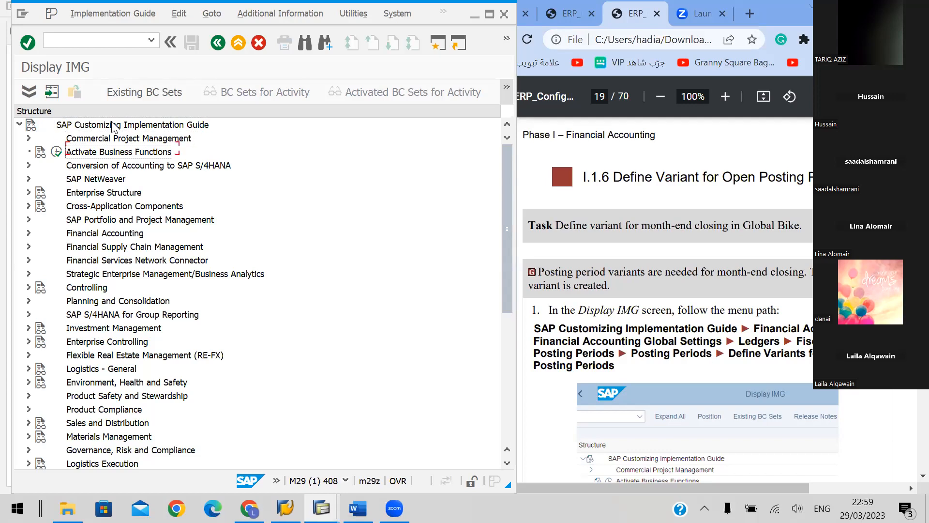
pyautogui.press('Down')
pyautogui.press('Down')
pyautogui.press('Down')
pyautogui.press('Down')
pyautogui.press('Down')
pyautogui.press('Down')
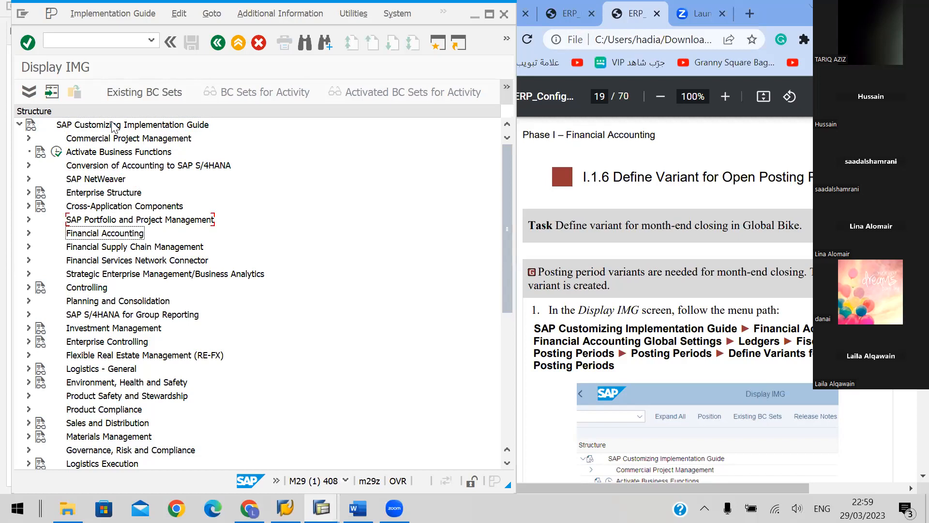
pyautogui.press('Right')
pyautogui.press('Down')
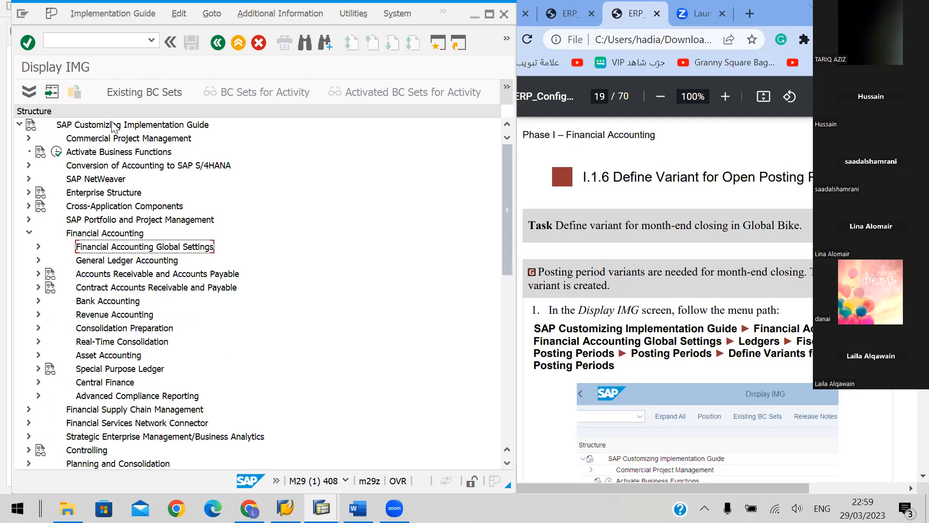
# Expand Financial Accounting Global Settings, Ledgers, and Fiscal Year and Posting Periods in the IMG structure
pyautogui.press('Right')
pyautogui.press('Down')
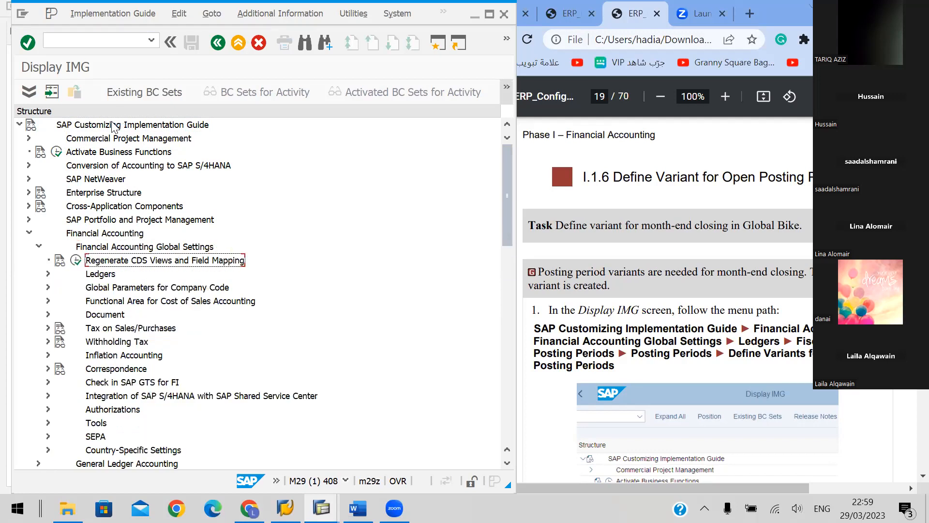
pyautogui.press('Down')
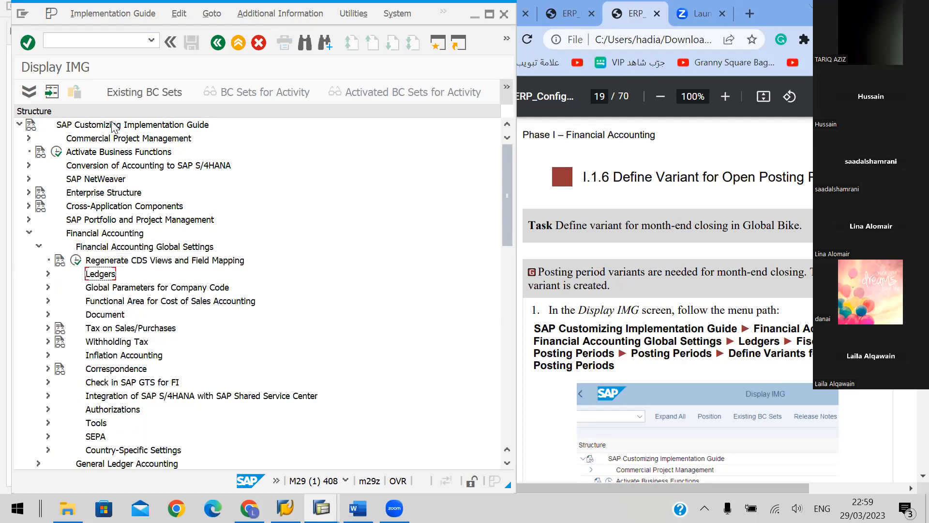
pyautogui.press('Right')
pyautogui.press('Down')
pyautogui.press('Down')
pyautogui.press('Down')
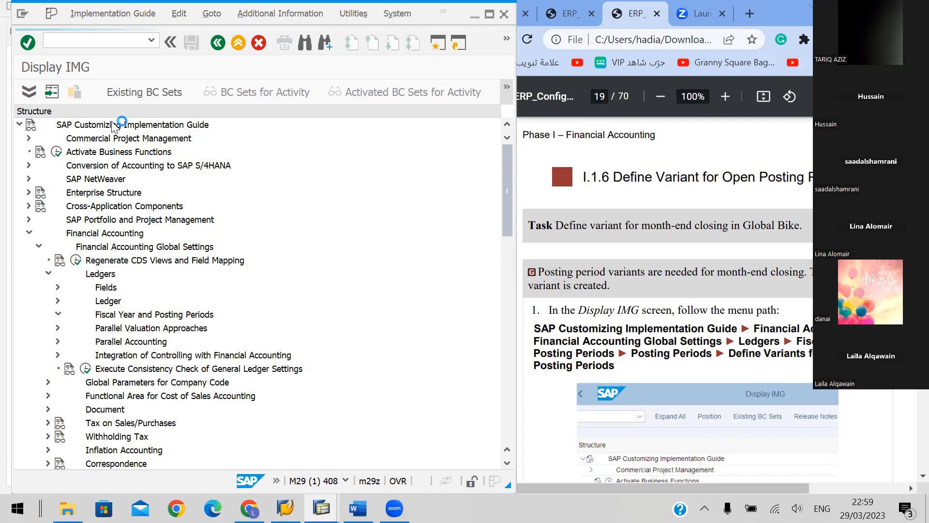
pyautogui.press('Right')
pyautogui.press('Down')
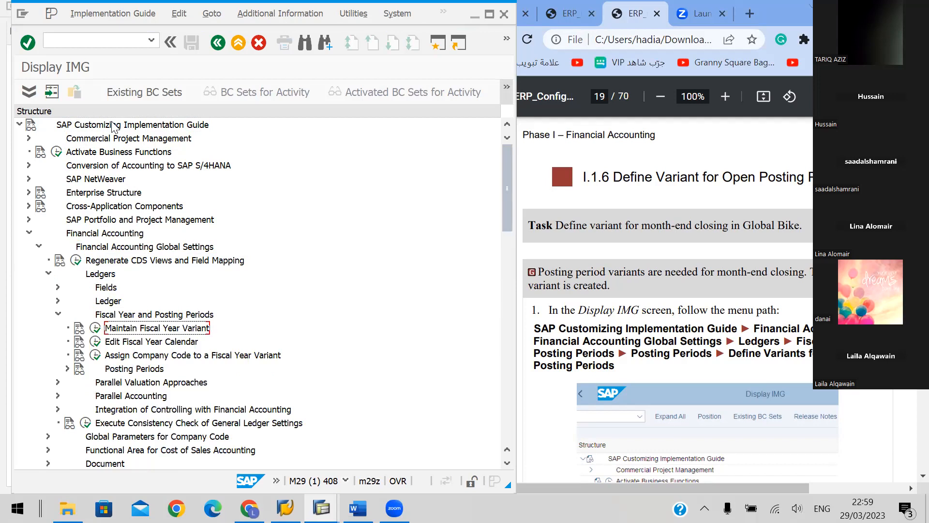
# Expand Posting Periods and open the Define Variants for Open Posting Periods activity
pyautogui.press('Down')
pyautogui.press('Down')
pyautogui.press('Down')
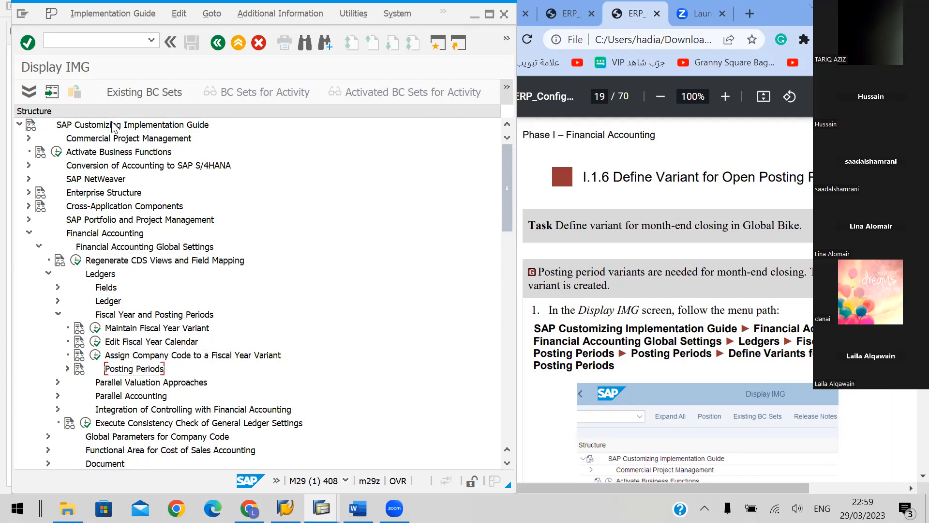
pyautogui.press('Right')
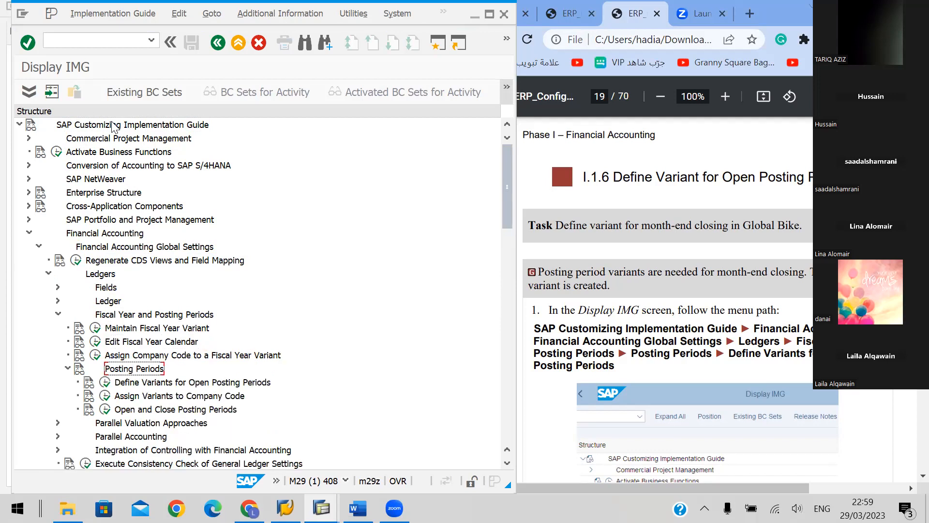
pyautogui.press('Down')
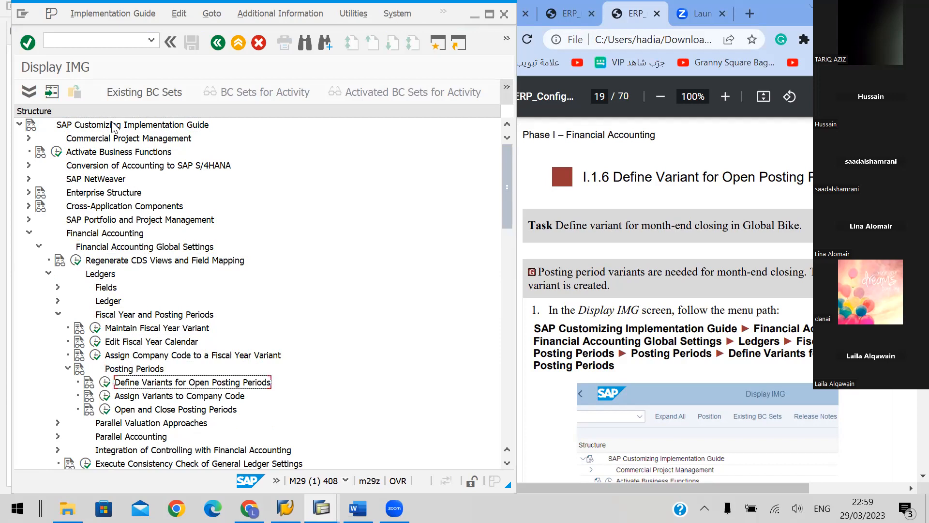
pyautogui.click(106, 383)
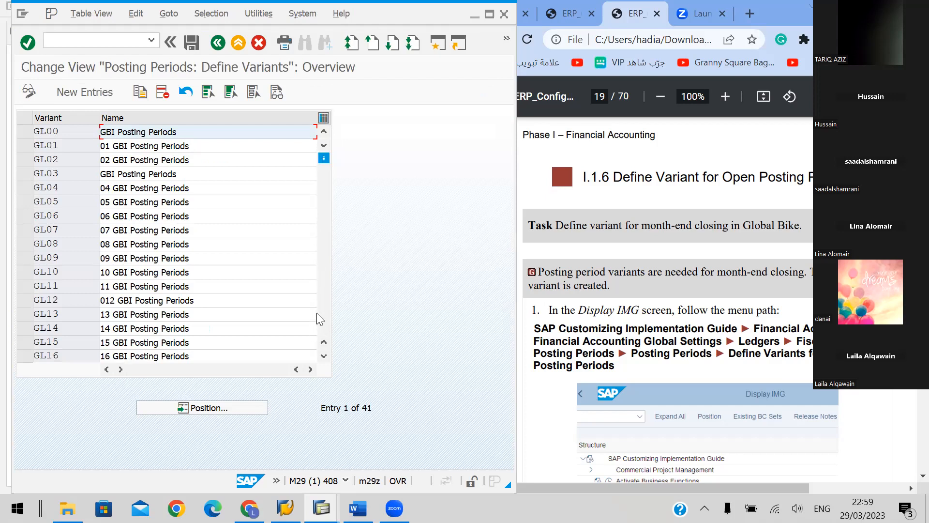
# Look through the existing posting period variants and read the handbook's variant and name values for the new entry on page 19
pyautogui.scroll(-3, 281, 276)
pyautogui.scroll(-3, 281, 277)
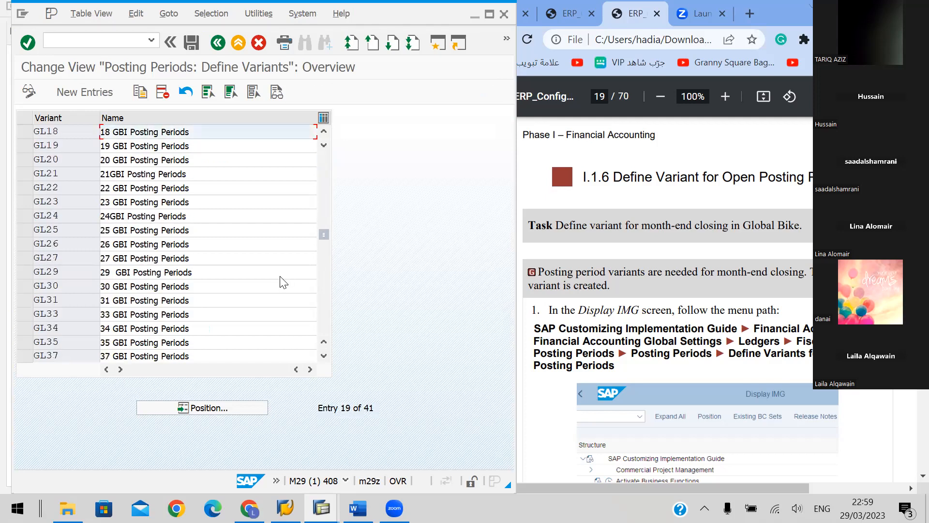
pyautogui.scroll(-3, 283, 280)
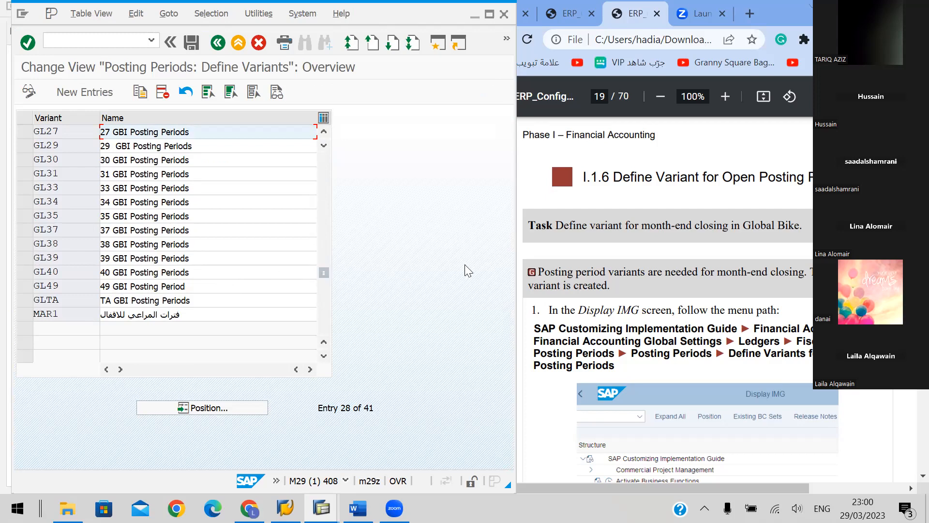
pyautogui.click(678, 252)
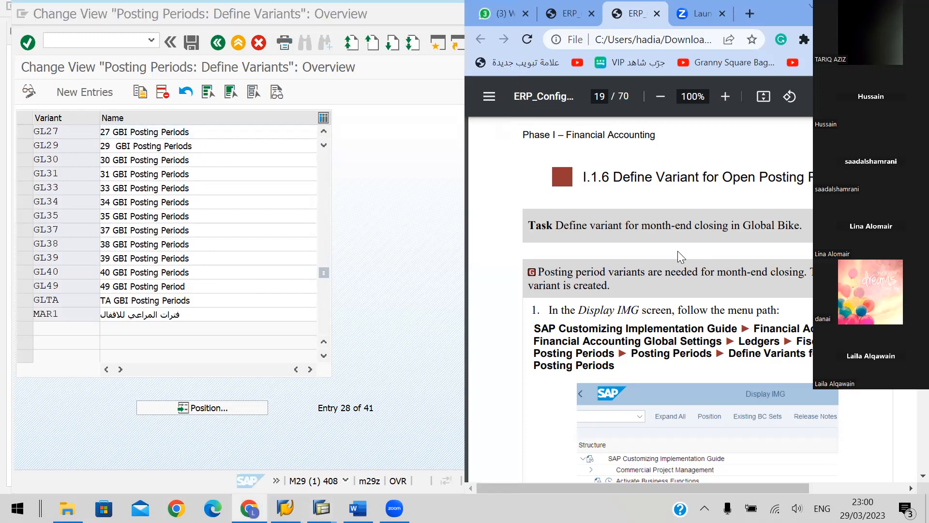
pyautogui.scroll(-3, 677, 251)
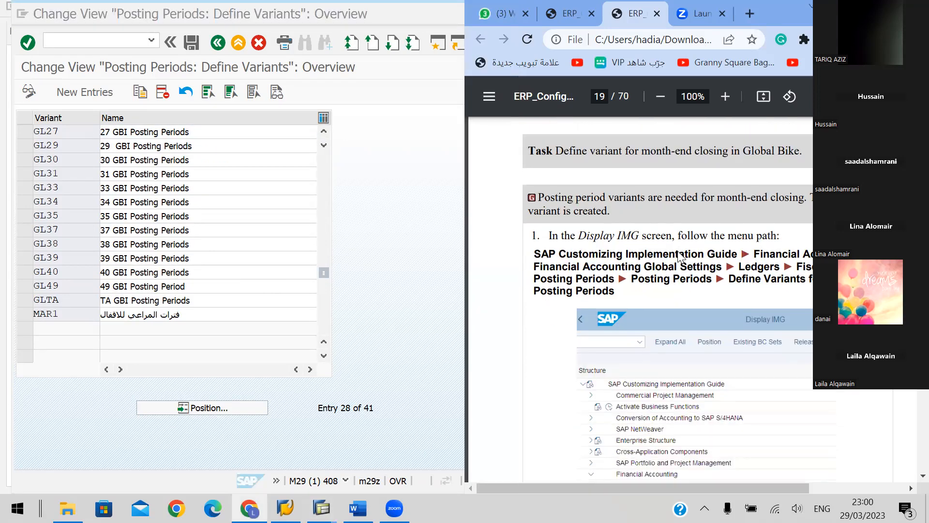
pyautogui.scroll(-2, 677, 250)
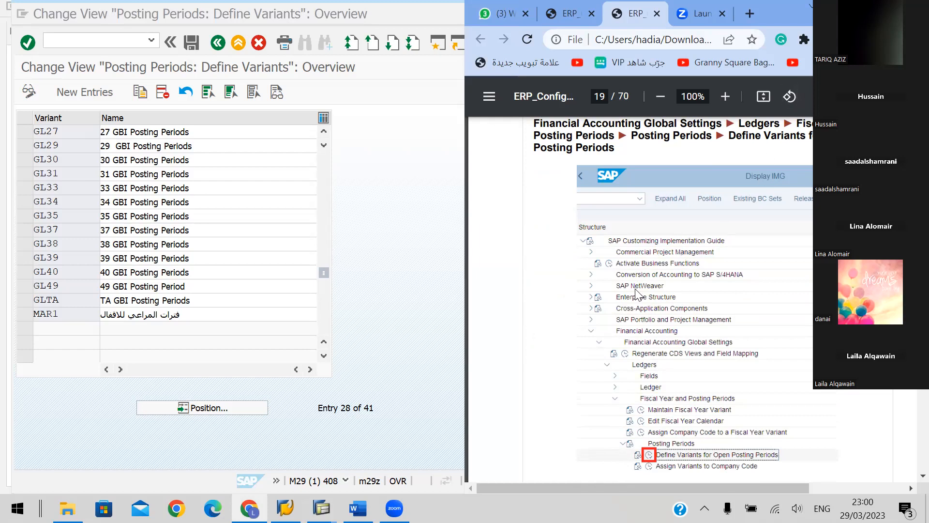
pyautogui.scroll(-2, 637, 294)
pyautogui.scroll(-3, 637, 295)
pyautogui.scroll(-3, 636, 294)
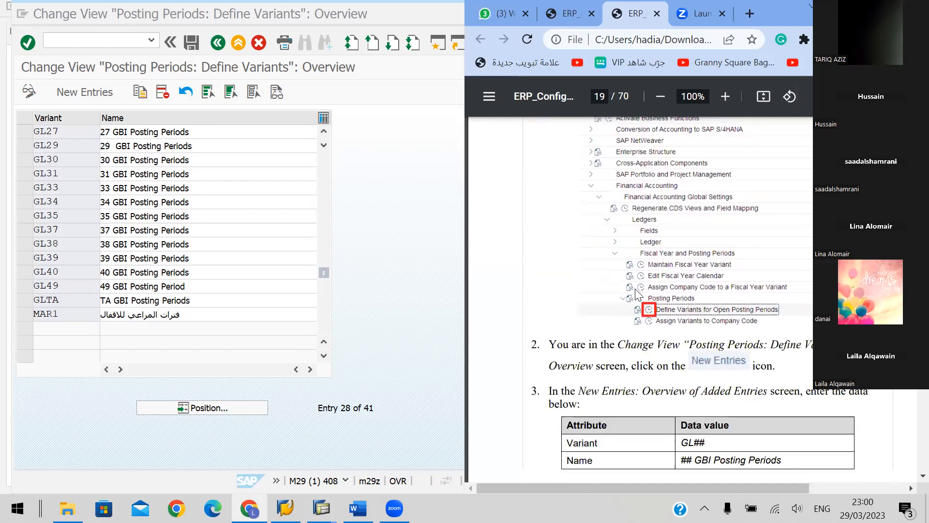
pyautogui.scroll(-3, 637, 294)
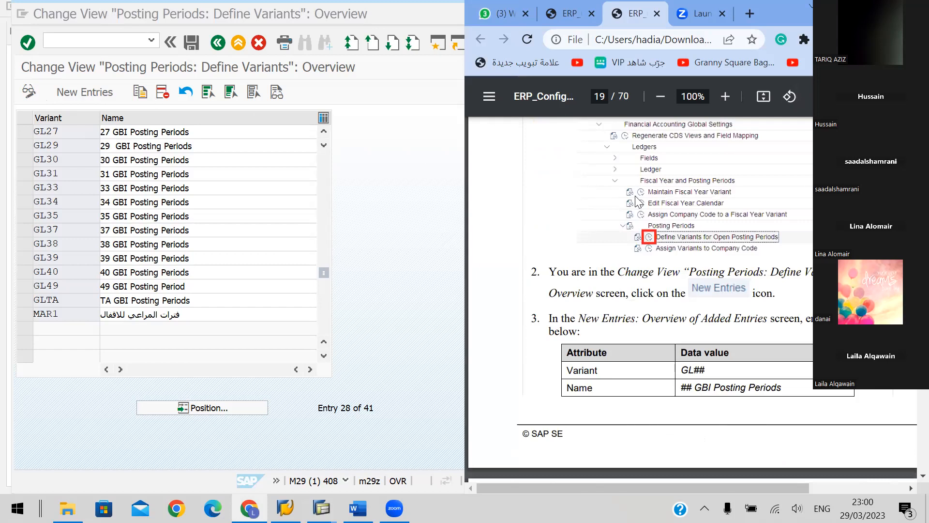
# Create a new posting period variant GL48 named "48 GBI Posting Periods" and save it
pyautogui.click(170, 68)
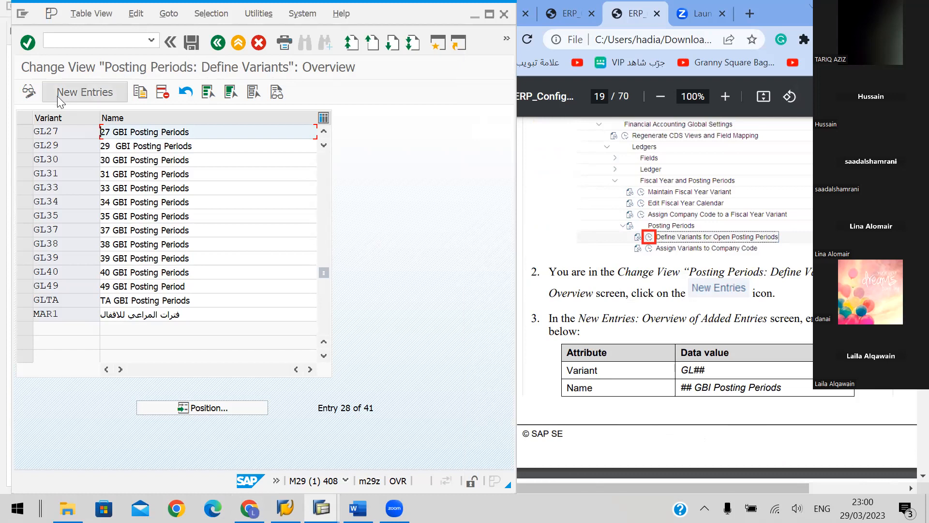
pyautogui.click(71, 93)
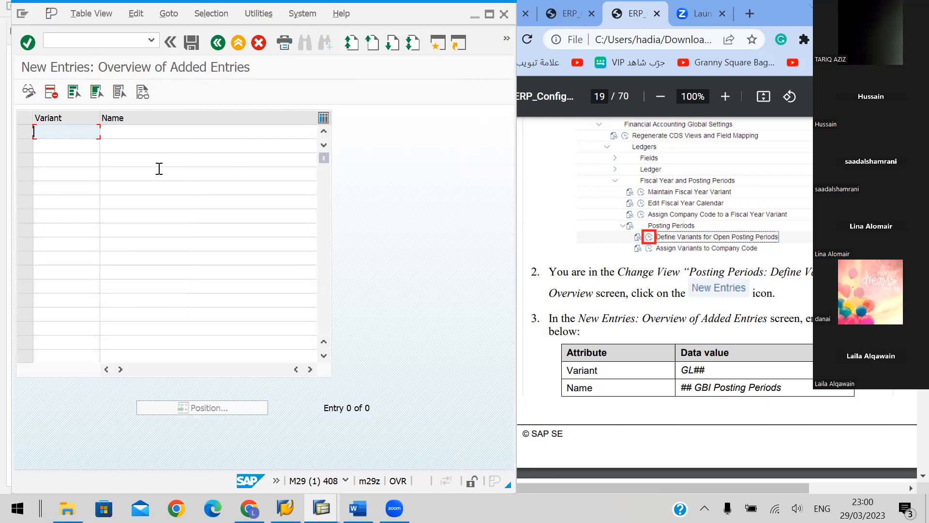
pyautogui.write('GL48')
pyautogui.click(152, 130)
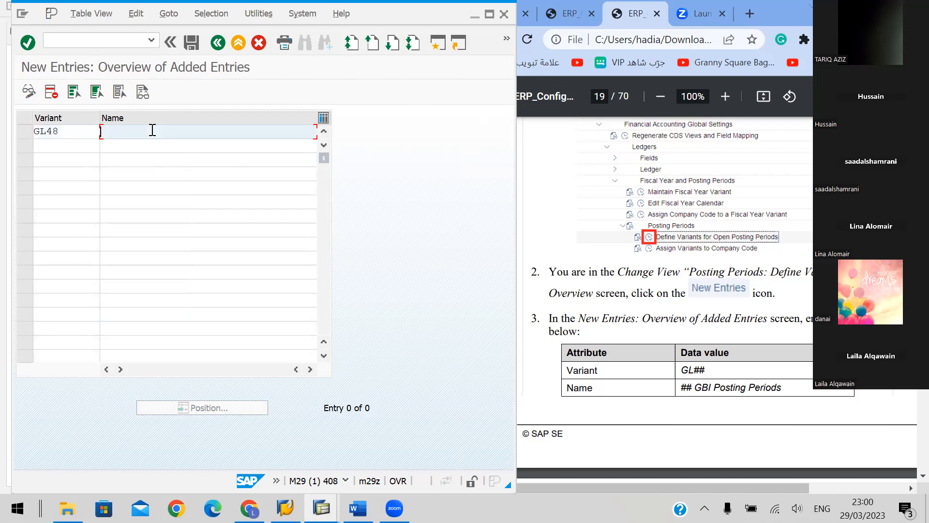
pyautogui.write('48')
pyautogui.moveTo(790, 385); pyautogui.dragTo(700, 384)
pyautogui.hotkey('ctrl', 'c')
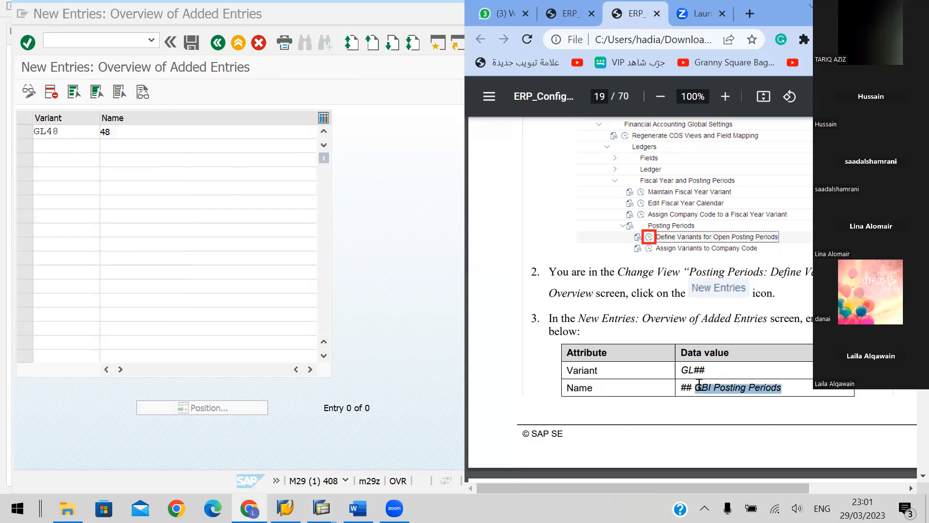
pyautogui.click(140, 137)
pyautogui.hotkey('ctrl', 'v')
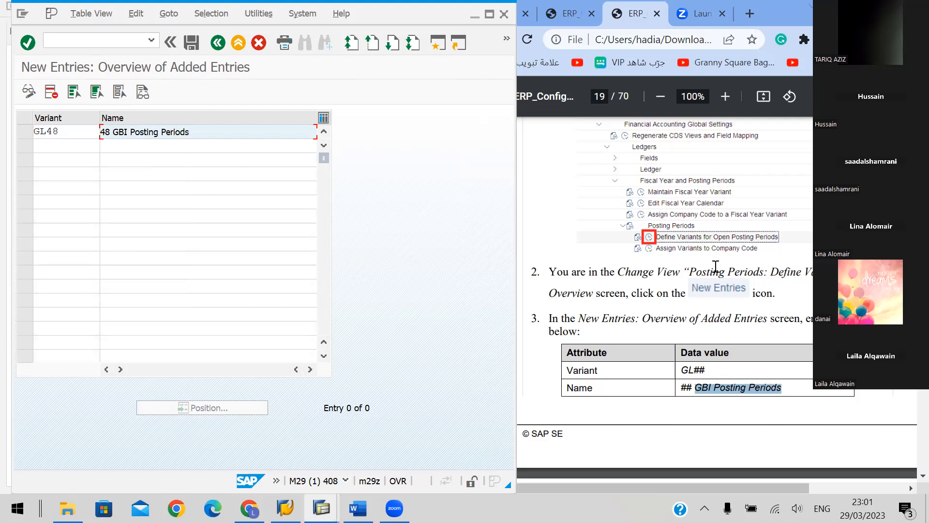
pyautogui.scroll(-5, 715, 265)
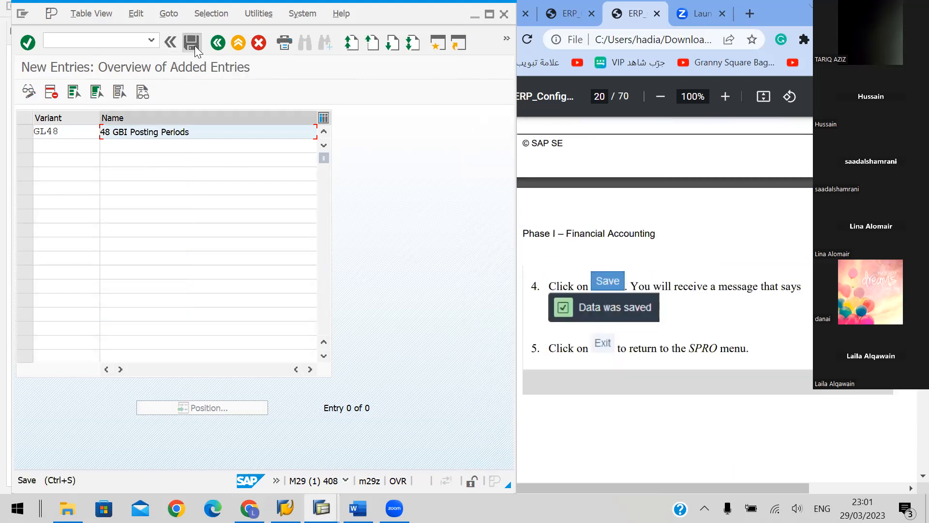
pyautogui.click(195, 45)
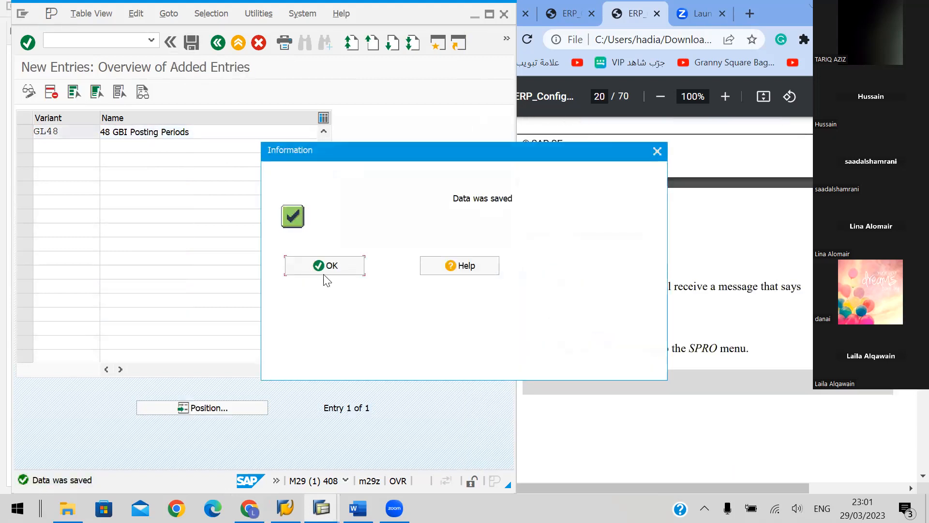
pyautogui.click(321, 265)
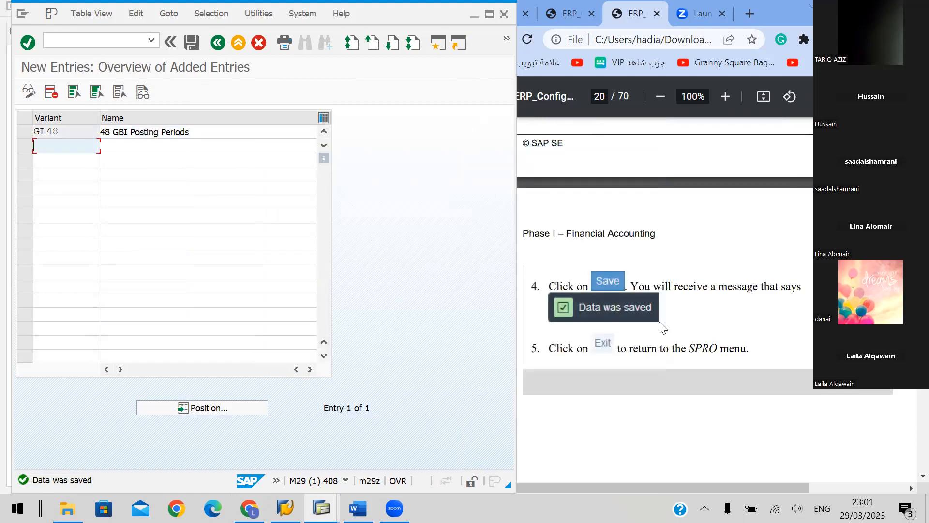
# Exit the posting period variants and the IMG, returning to the Customizing: Execute Project screen
pyautogui.click(238, 45)
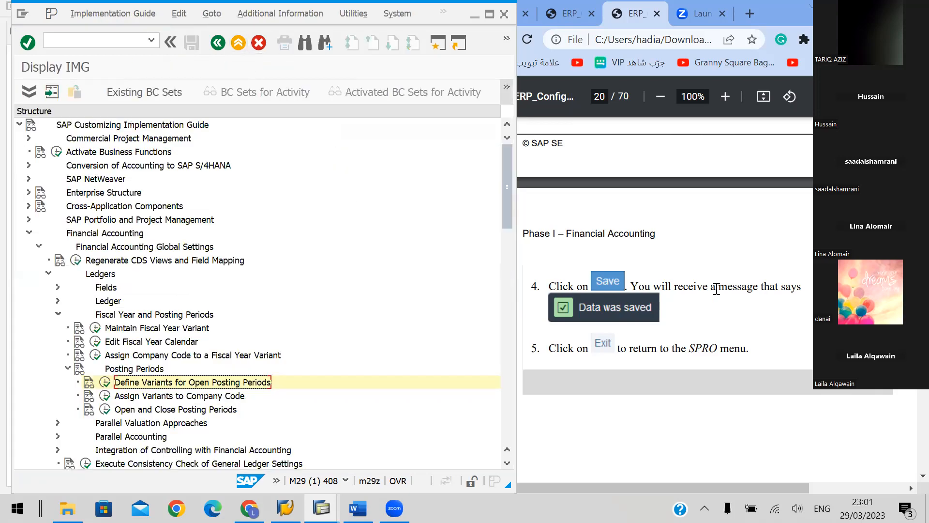
pyautogui.scroll(-3, 707, 259)
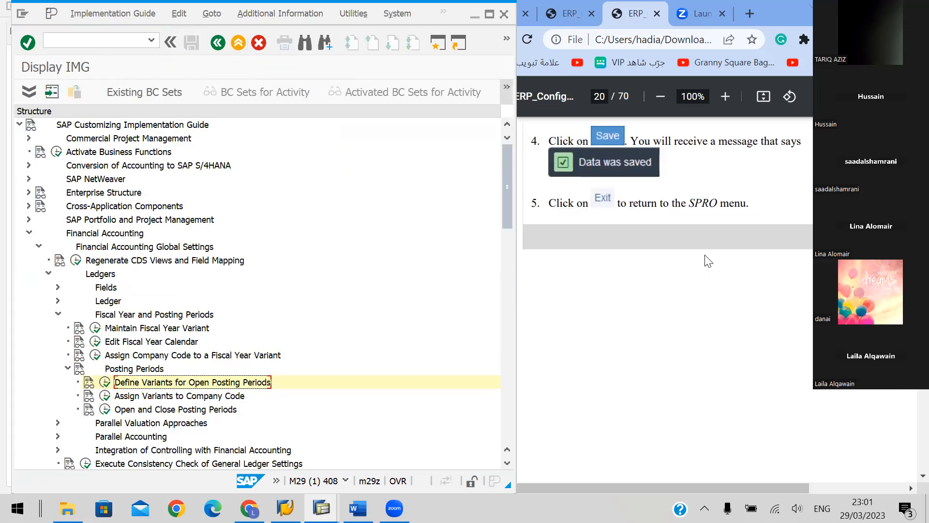
pyautogui.scroll(-3, 708, 261)
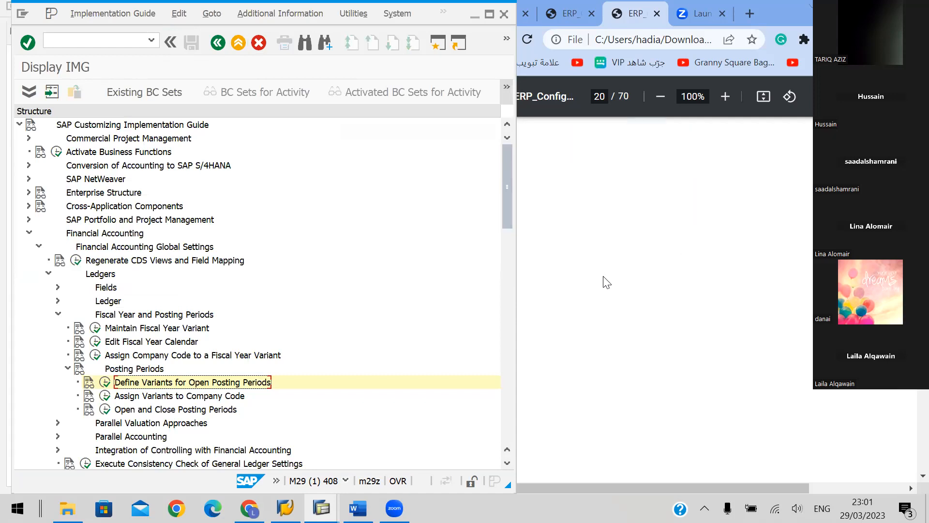
pyautogui.click(238, 45)
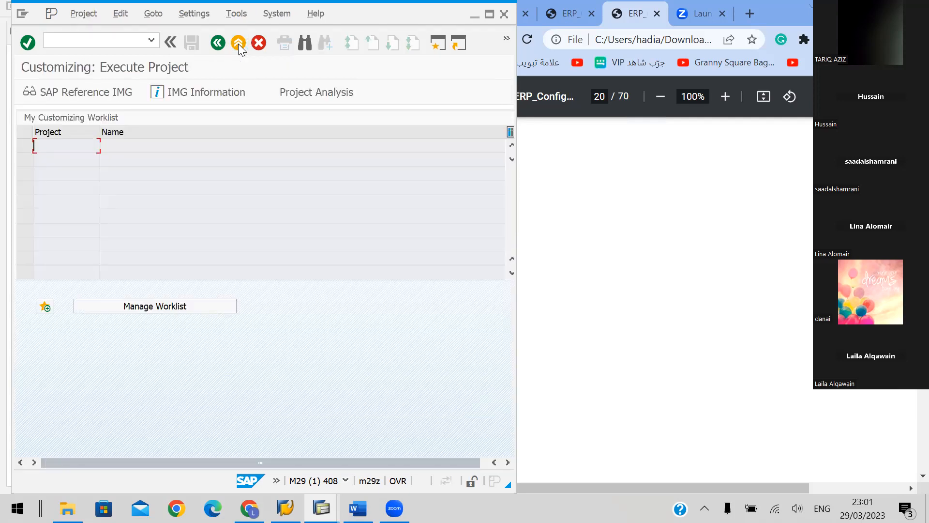
# Return to SAP Easy Access, enter transaction SPRO, and bring up handbook section I.1.7 Define Field Status Variant on page 21
pyautogui.click(238, 44)
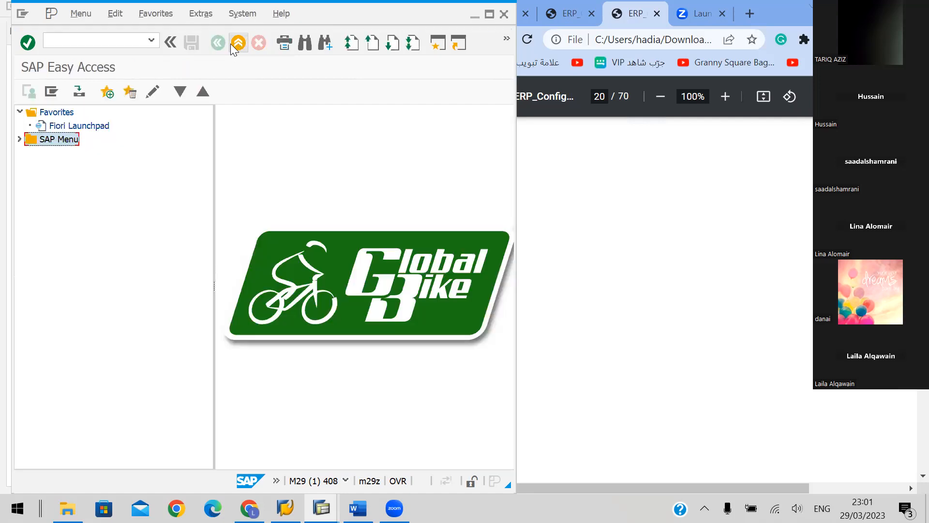
pyautogui.click(102, 42)
pyautogui.write('SPRO')
pyautogui.click(766, 294)
pyautogui.scroll(-5, 735, 292)
pyautogui.scroll(-4, 734, 287)
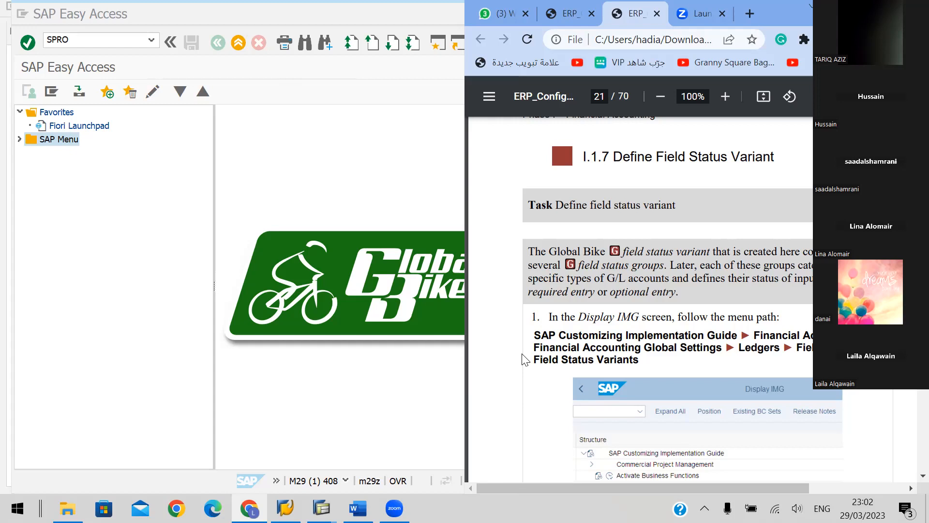
# Run transaction SPRO and open the SAP Reference IMG
pyautogui.click(190, 208)
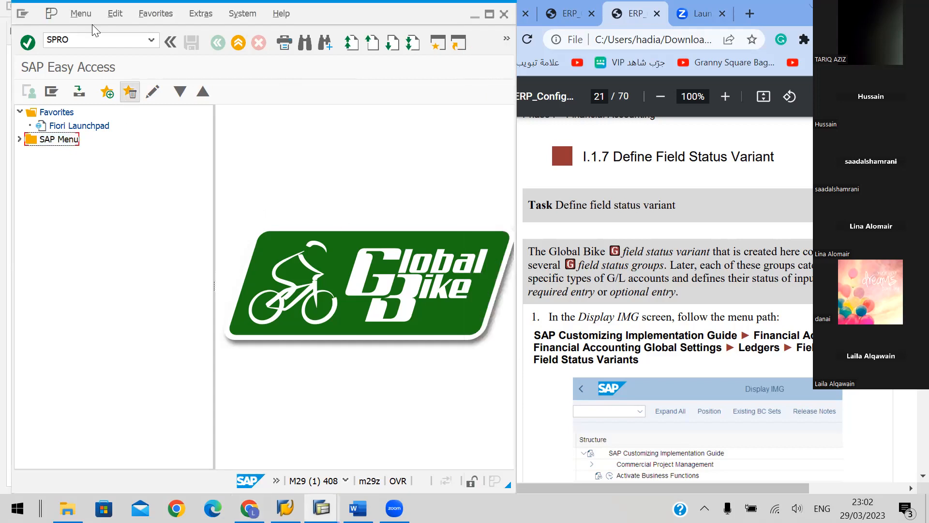
pyautogui.doubleClick(75, 39)
pyautogui.click(112, 37)
pyautogui.press('Return')
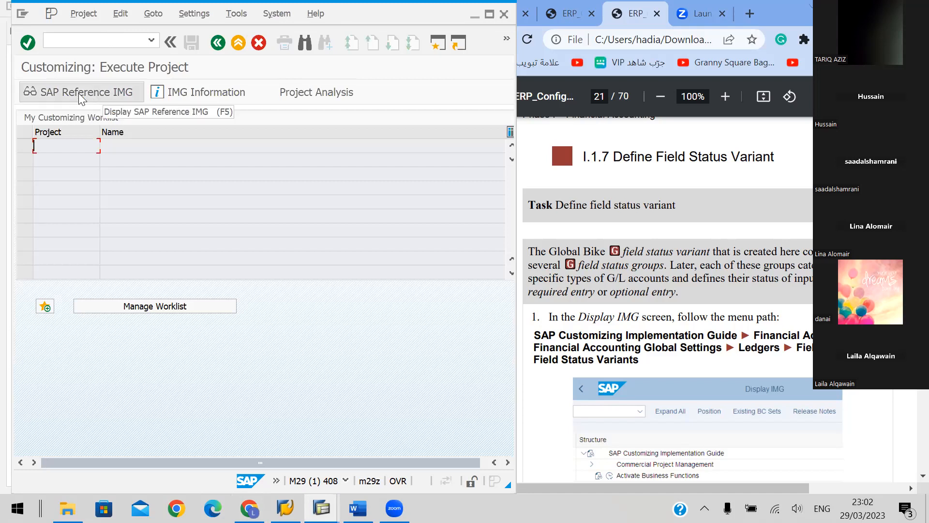
pyautogui.click(99, 92)
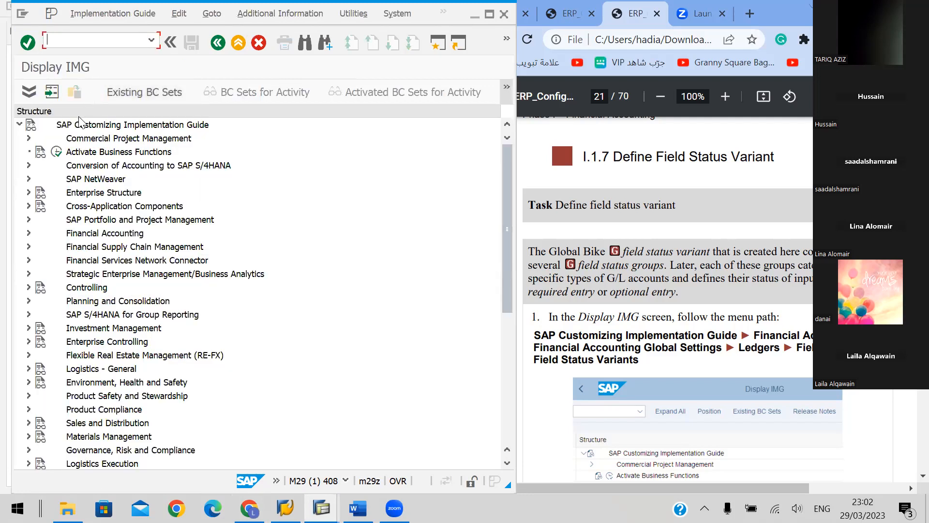
# Expand Financial Accounting and its Financial Accounting Global Settings node in the Implementation Guide structure
pyautogui.click(80, 126)
pyautogui.press('Down')
pyautogui.press('Down')
pyautogui.press('Down')
pyautogui.press('Down')
pyautogui.press('Down')
pyautogui.press('Down')
pyautogui.press('Down')
pyautogui.press('Down')
pyautogui.press('Right')
pyautogui.press('Down')
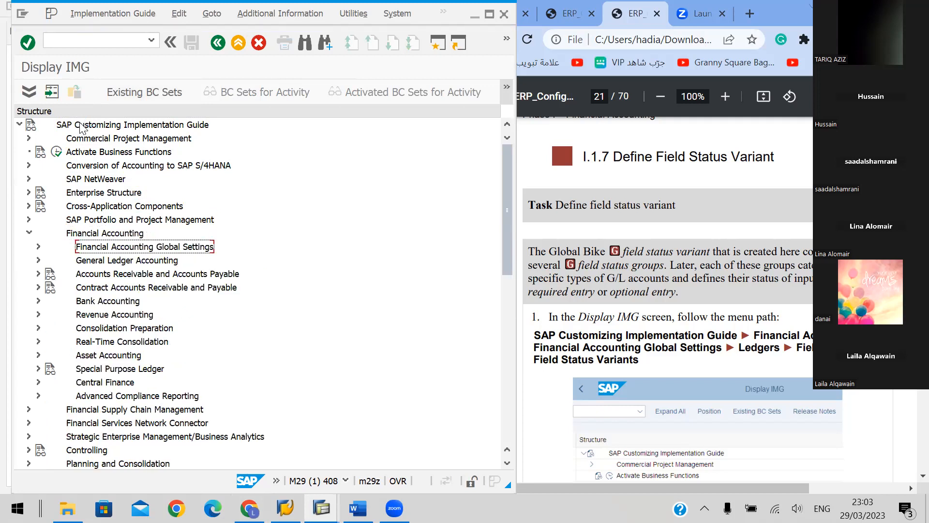
pyautogui.press('Right')
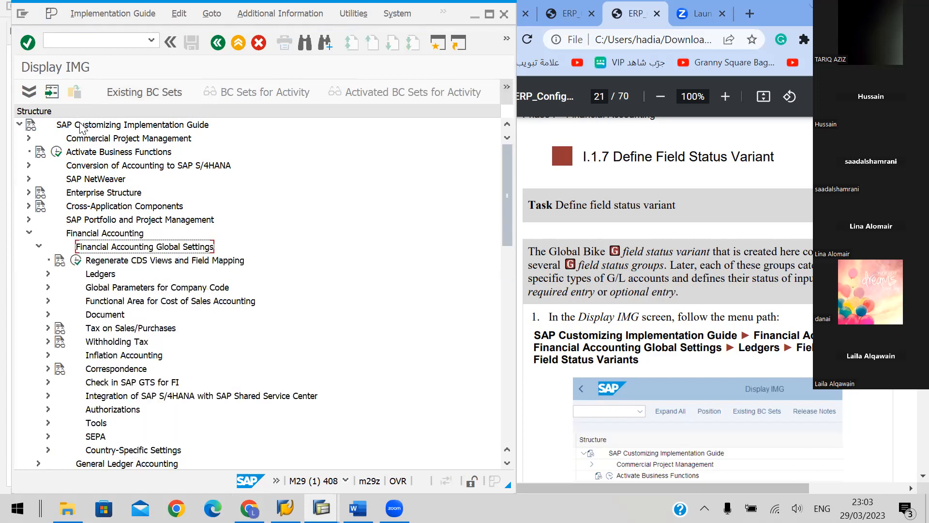
# Expand Ledgers and its Fields node, and open the Define Field Status Variants activity
pyautogui.press('Down')
pyautogui.press('Down')
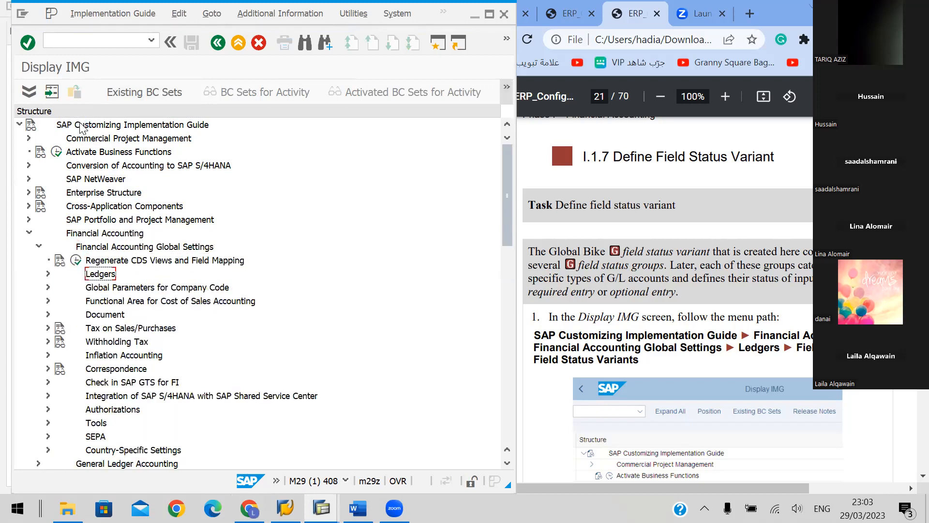
pyautogui.press('Right')
pyautogui.press('Down')
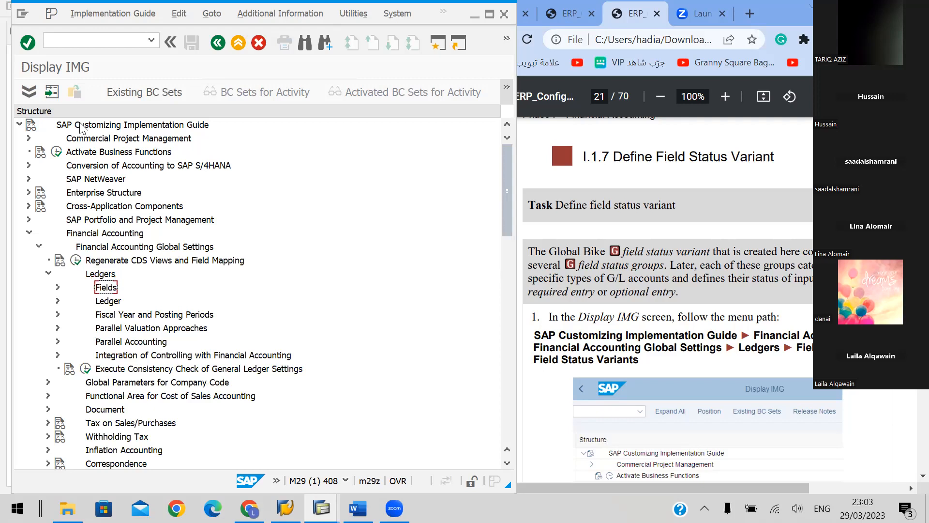
pyautogui.press('Right')
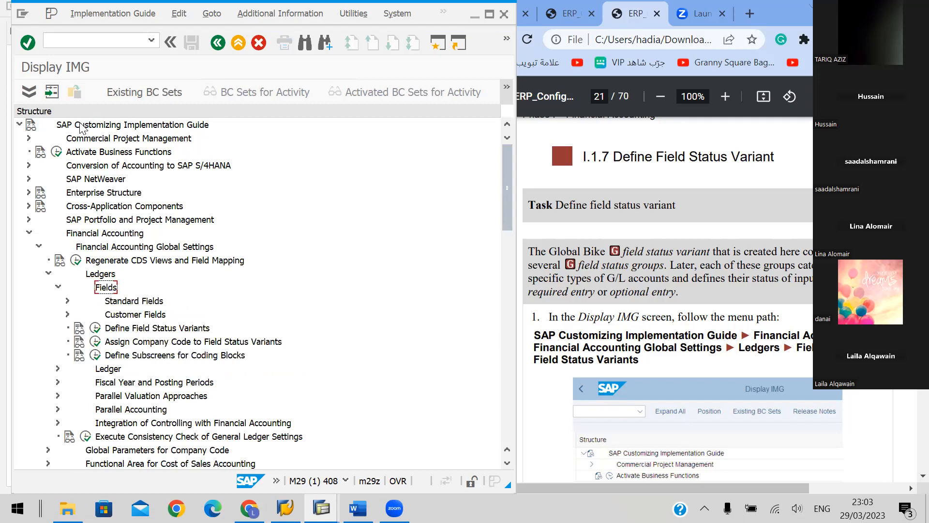
pyautogui.press('Down')
pyautogui.press('Down')
pyautogui.press('Down')
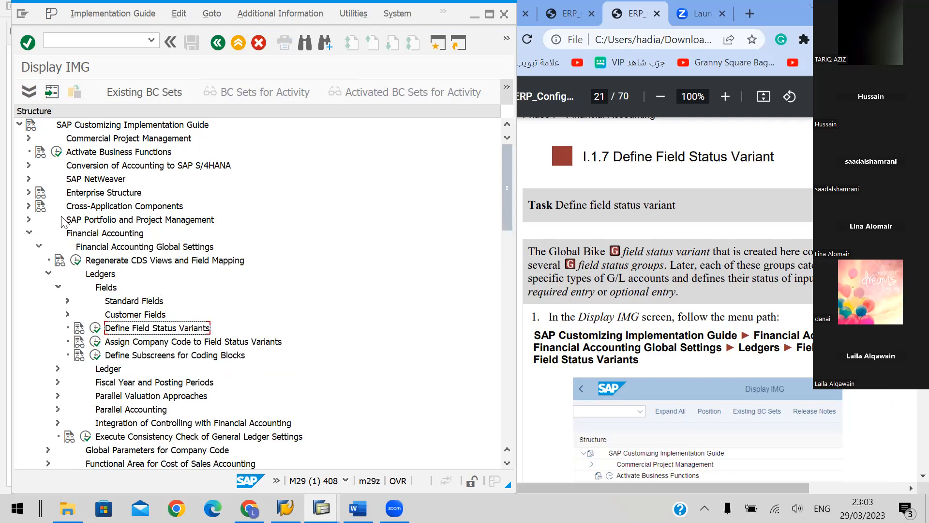
pyautogui.click(95, 328)
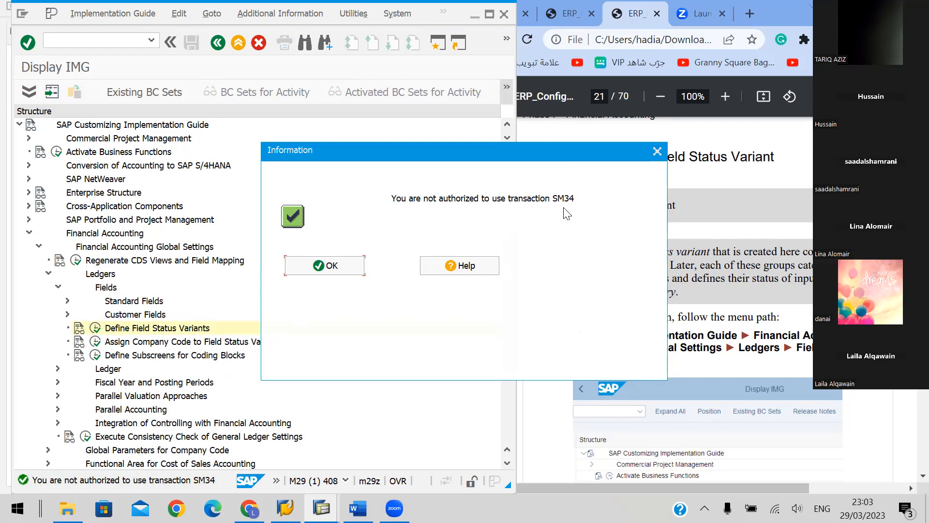
pyautogui.click(323, 266)
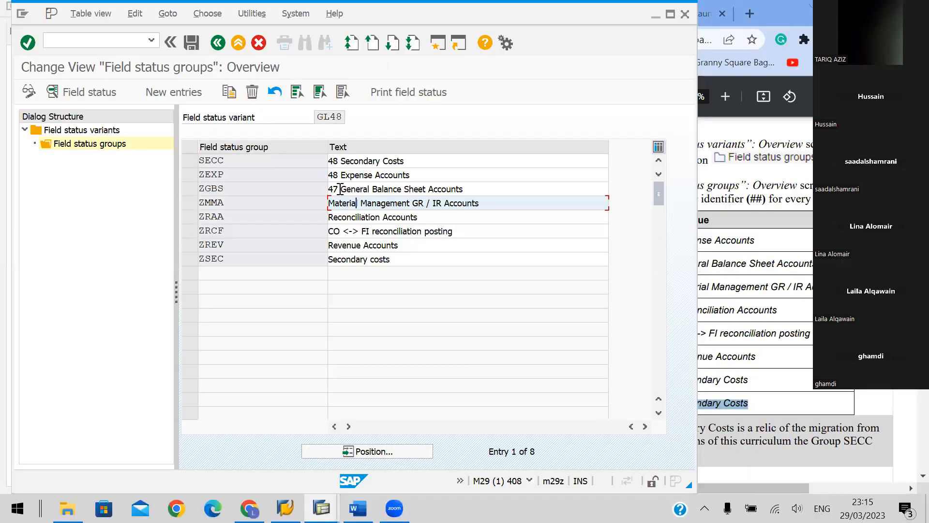
# Give the texts of field status groups ZGBS, ZMMA and ZRAA in variant GL48 the prefix 48
pyautogui.click(340, 188)
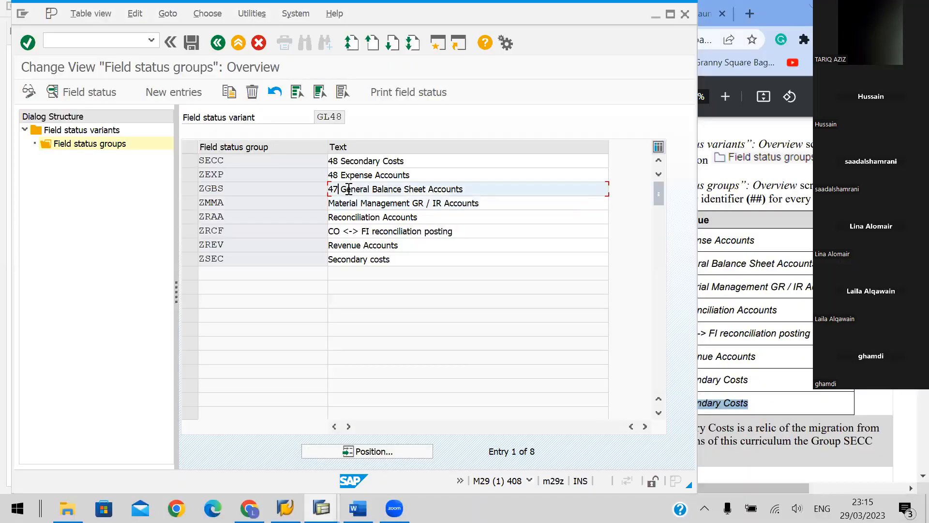
pyautogui.press('BackSpace')
pyautogui.write('8')
pyautogui.click(346, 203)
pyautogui.press('Home')
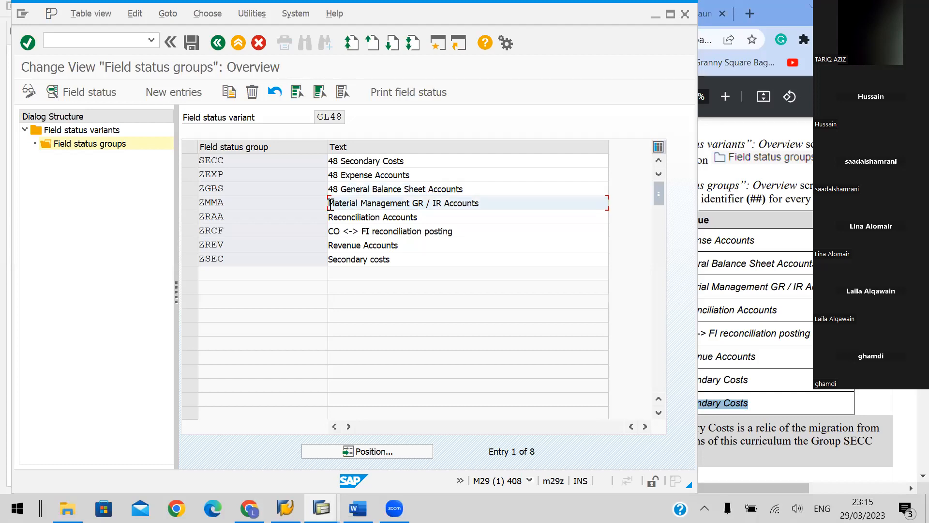
pyautogui.write('48')
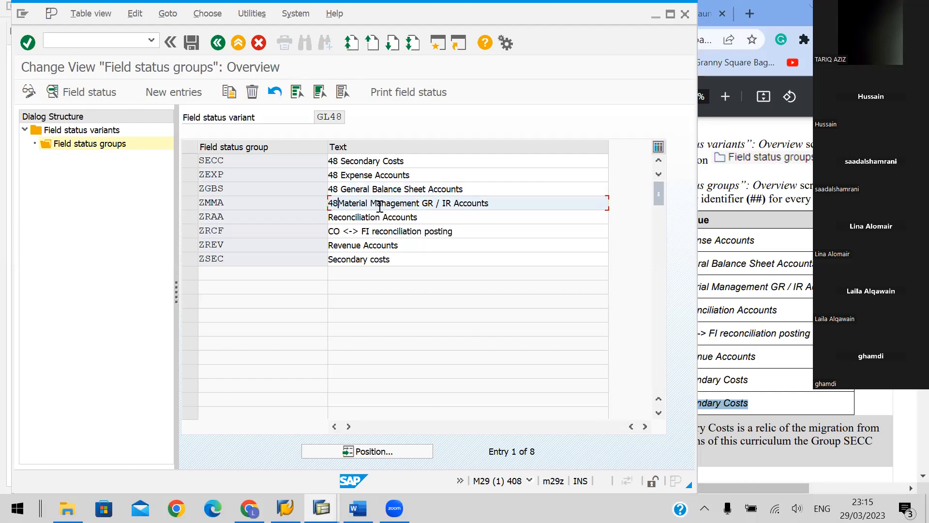
pyautogui.click(340, 216)
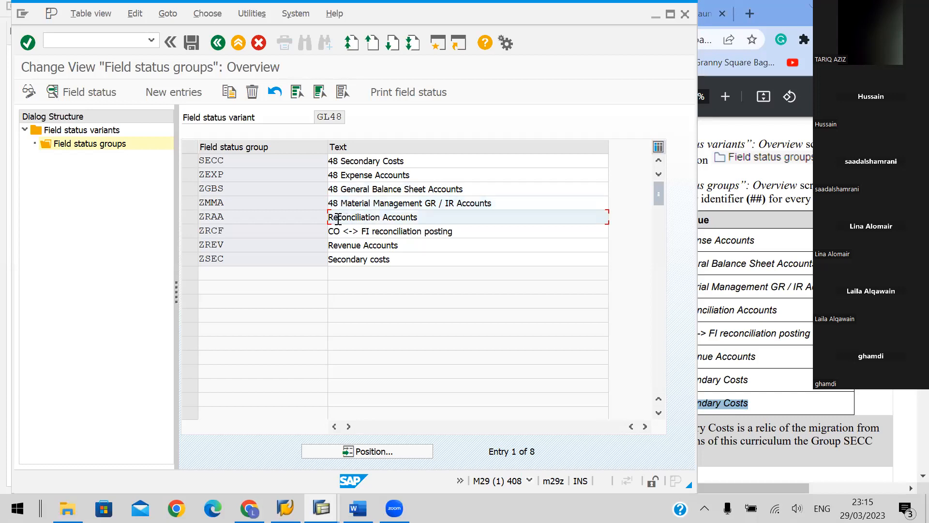
pyautogui.write('48')
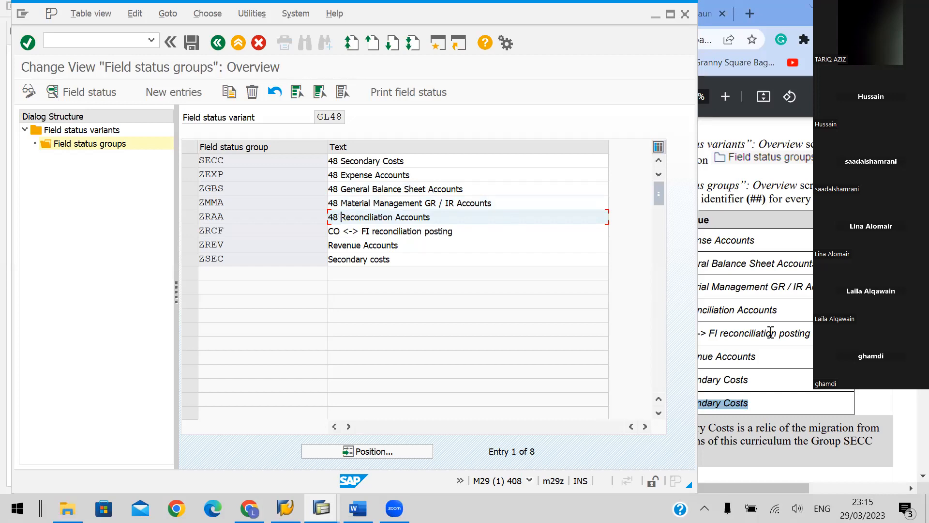
# Add the prefix 48 to the texts of field status groups ZRCF, ZREV and ZSEC, following the handbook's table on page 22
pyautogui.click(772, 317)
pyautogui.scroll(-2, 740, 307)
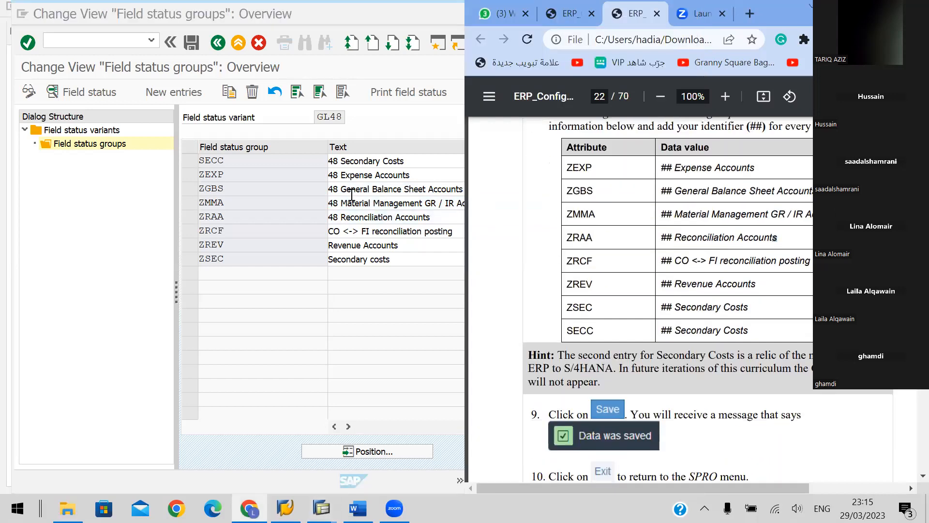
pyautogui.click(332, 232)
pyautogui.write('48')
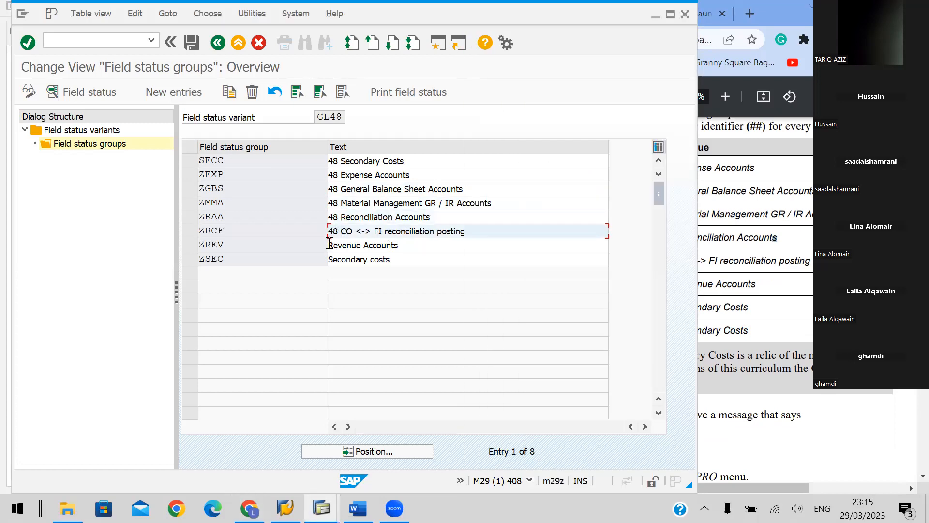
pyautogui.click(329, 245)
pyautogui.write('48')
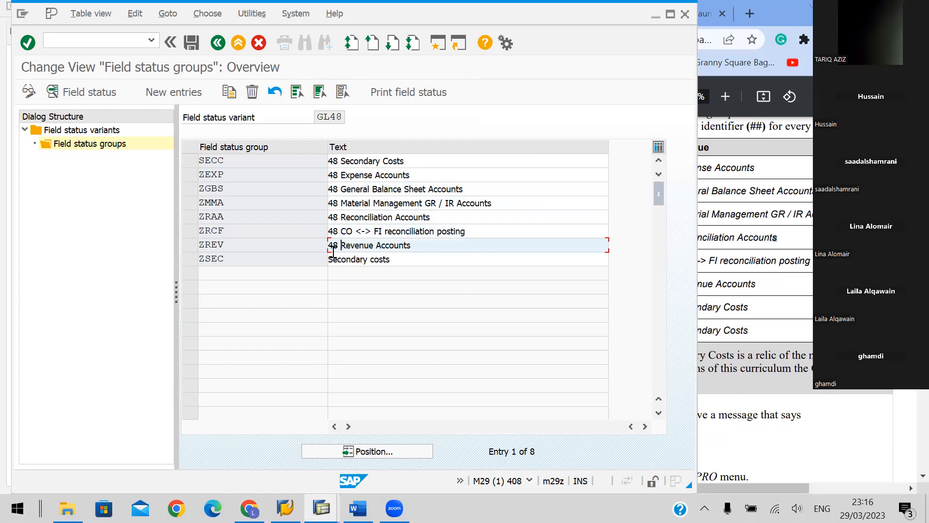
pyautogui.click(329, 258)
pyautogui.write('48')
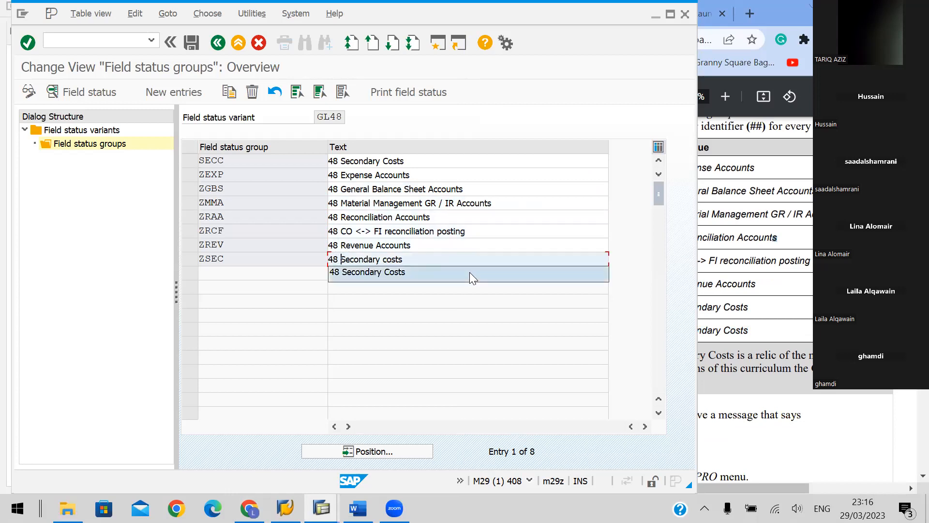
pyautogui.press('Escape')
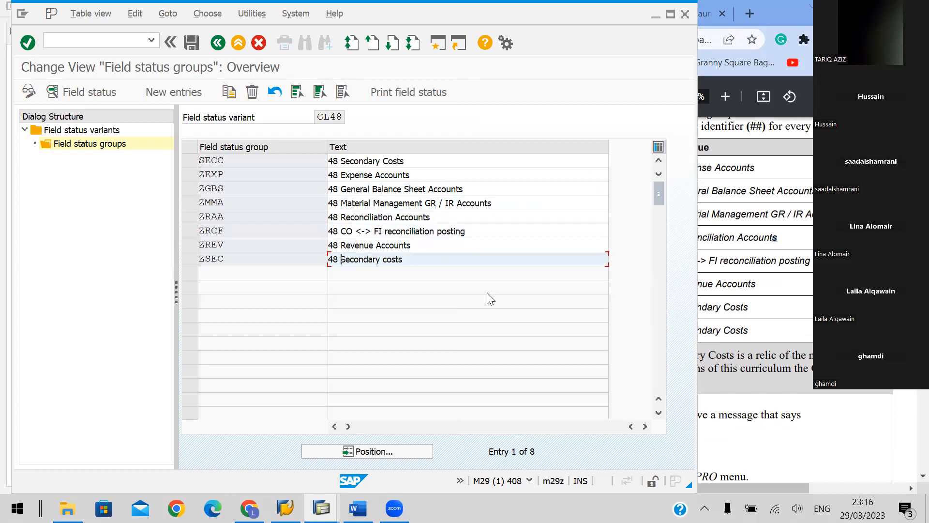
# Save the field status group texts of variant GL48 and exit to the Display IMG screen
pyautogui.click(764, 276)
pyautogui.scroll(-3, 798, 312)
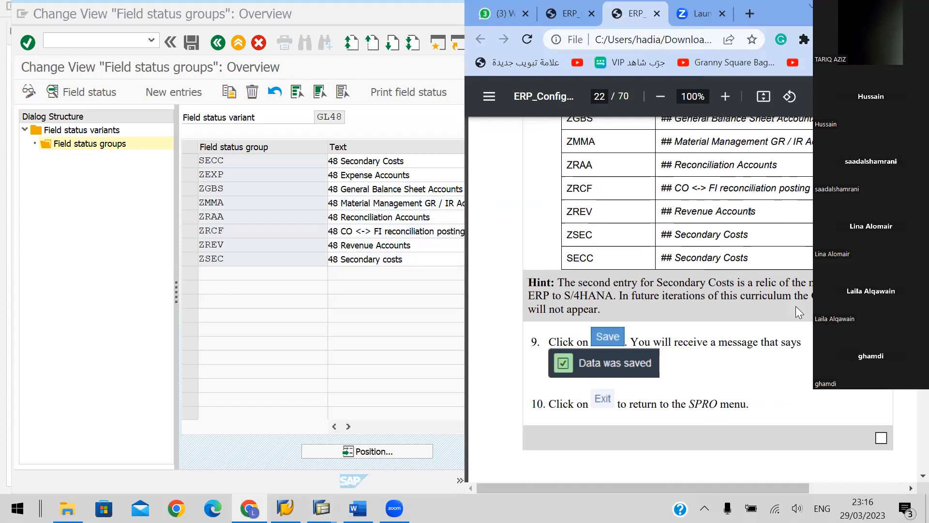
pyautogui.scroll(-3, 799, 312)
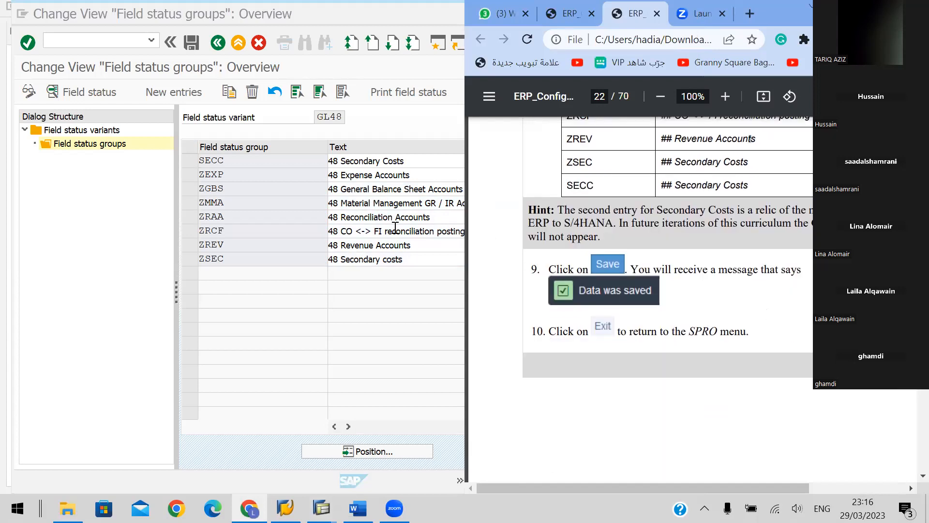
pyautogui.click(191, 43)
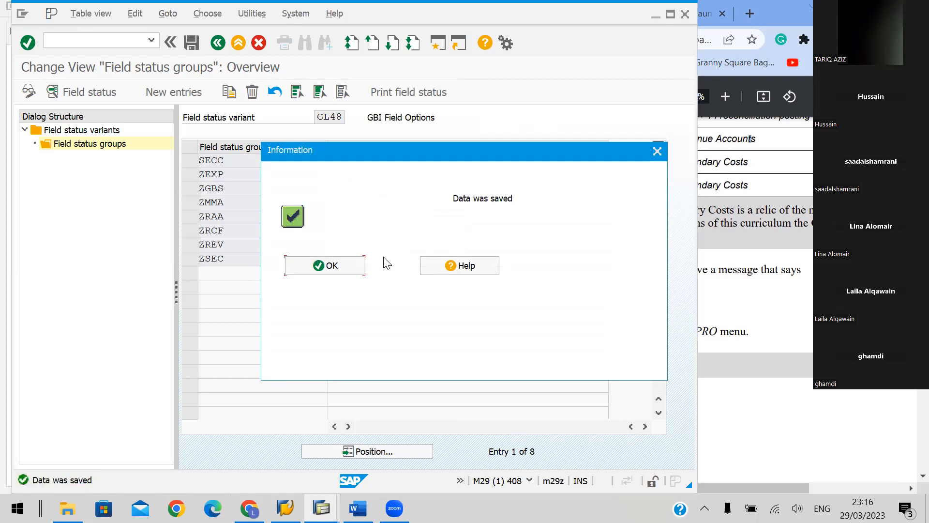
pyautogui.click(345, 269)
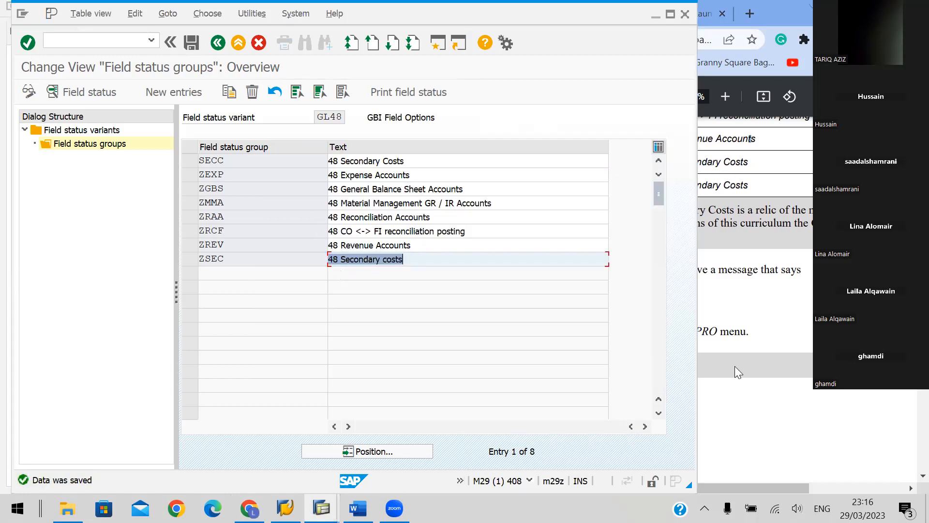
pyautogui.click(799, 306)
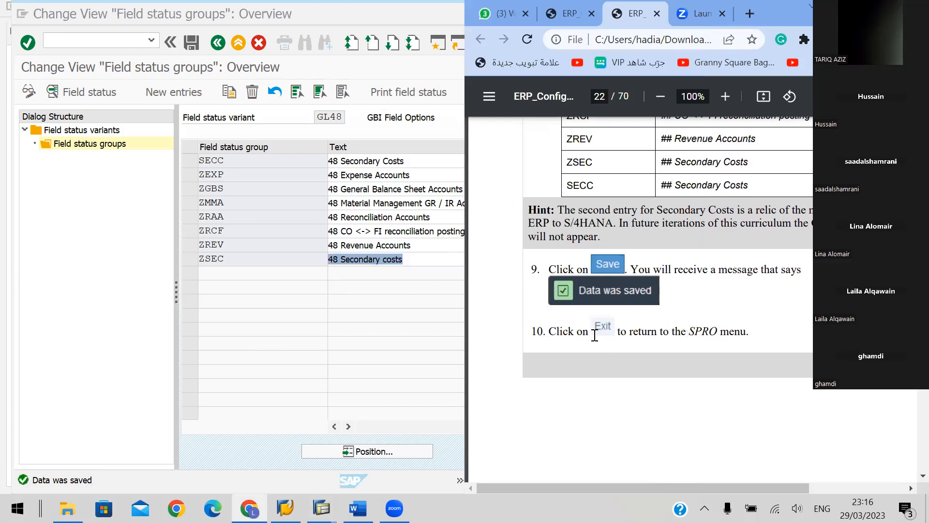
pyautogui.click(236, 63)
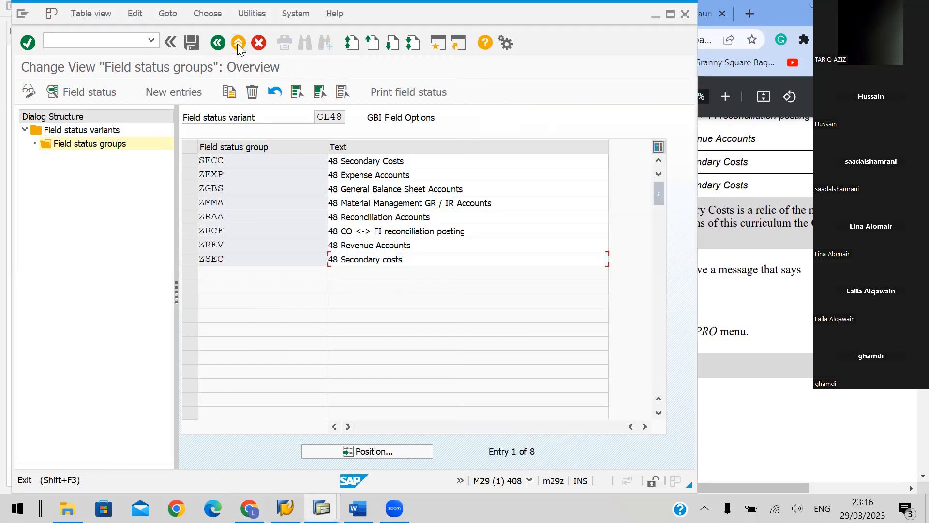
pyautogui.click(237, 44)
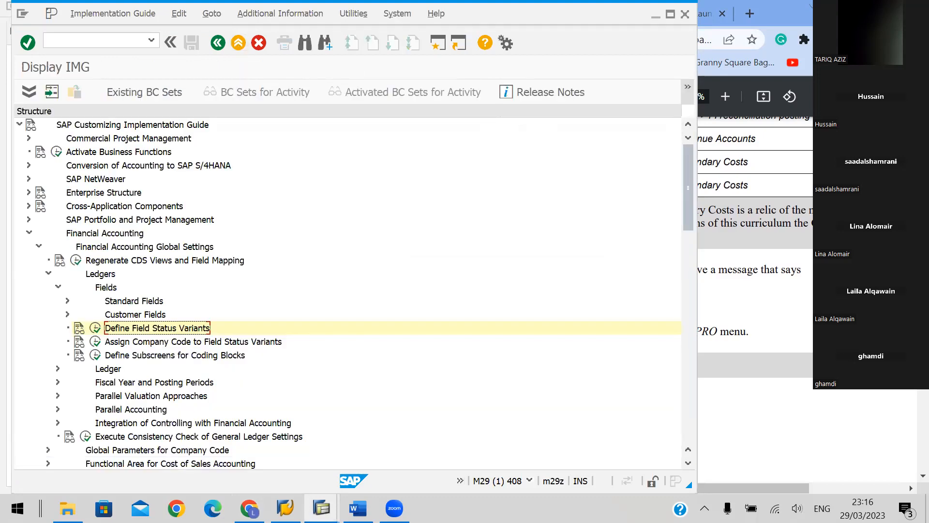
# Bring up handbook section I.1.8 on entering global parameters, page 23, and exit the IMG to SAP Easy Access
pyautogui.click(726, 312)
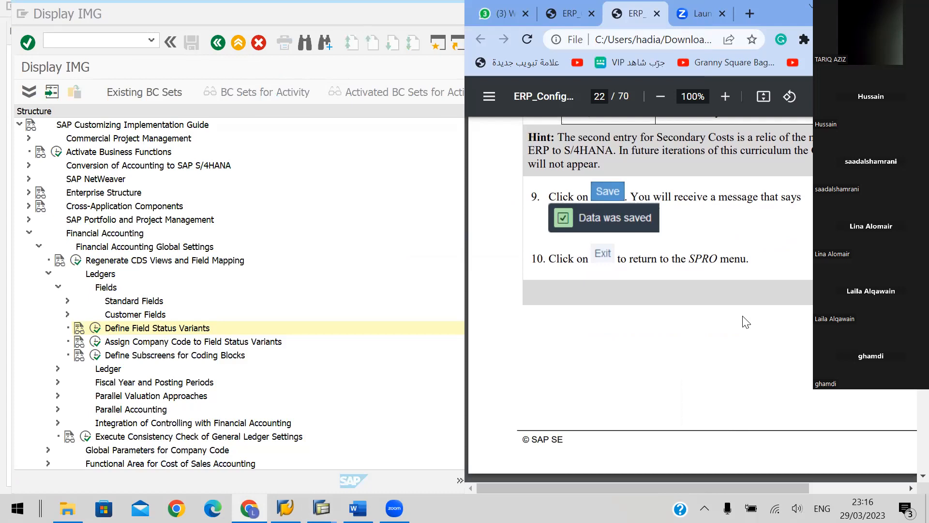
pyautogui.scroll(-5, 745, 322)
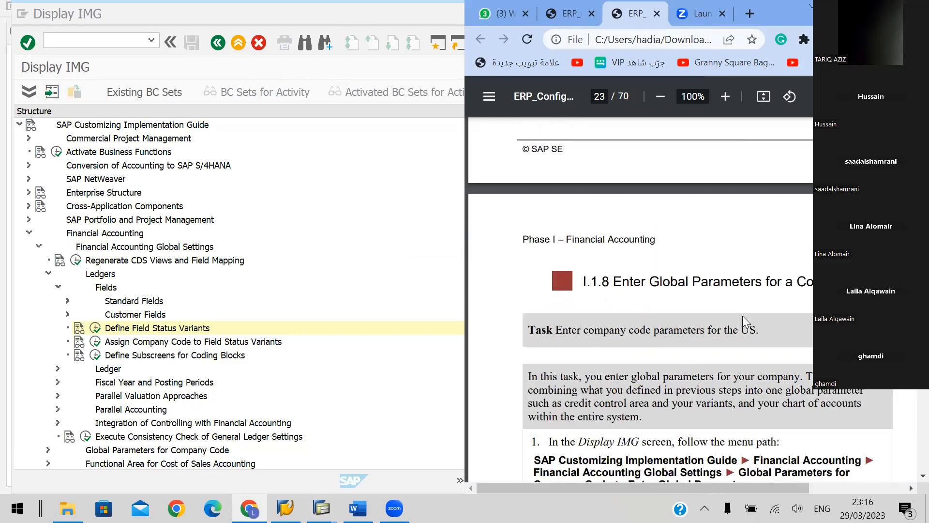
pyautogui.scroll(-3, 742, 315)
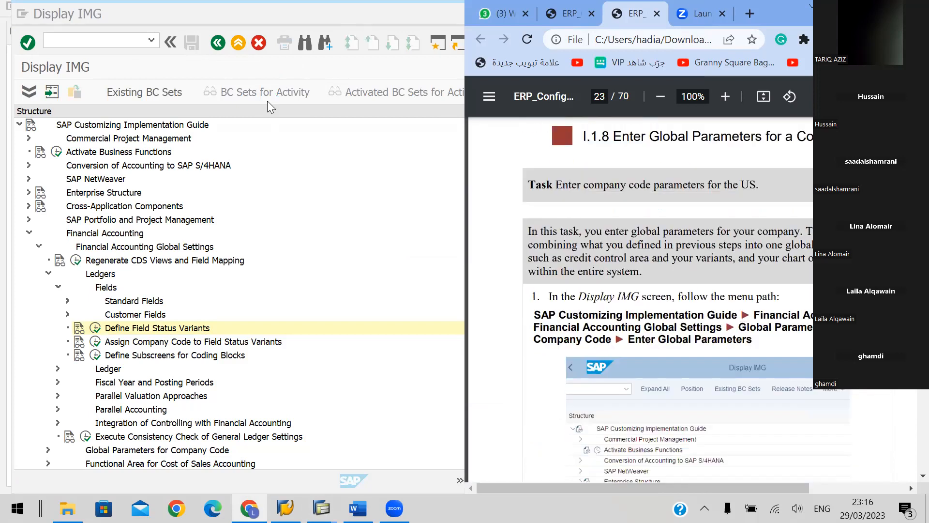
pyautogui.click(240, 39)
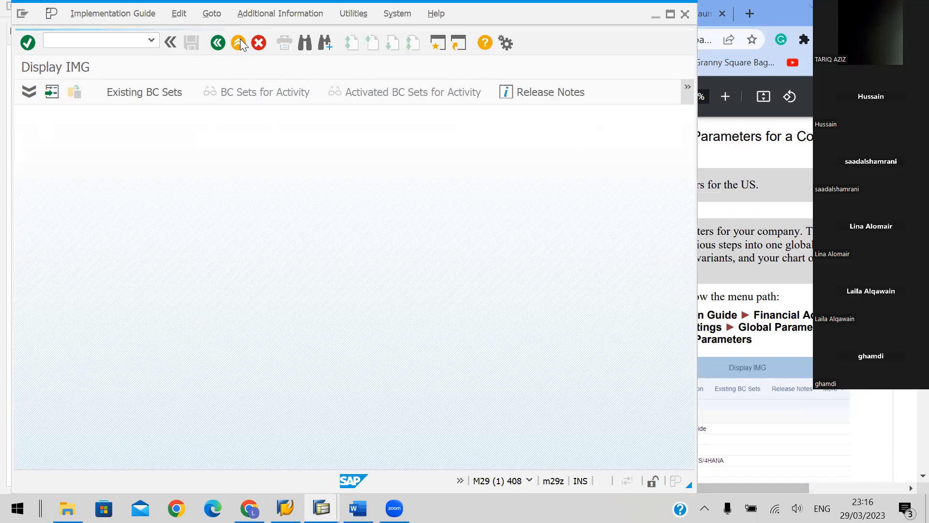
pyautogui.click(240, 43)
pyautogui.click(112, 37)
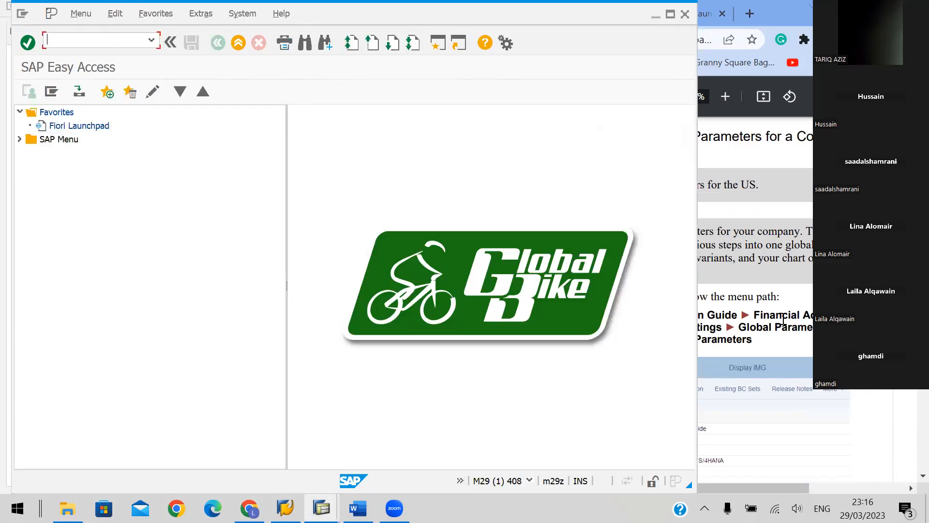
# Check the menu path in handbook section I.1.8 and open the SAP Reference IMG through transaction SPRO
pyautogui.click(733, 304)
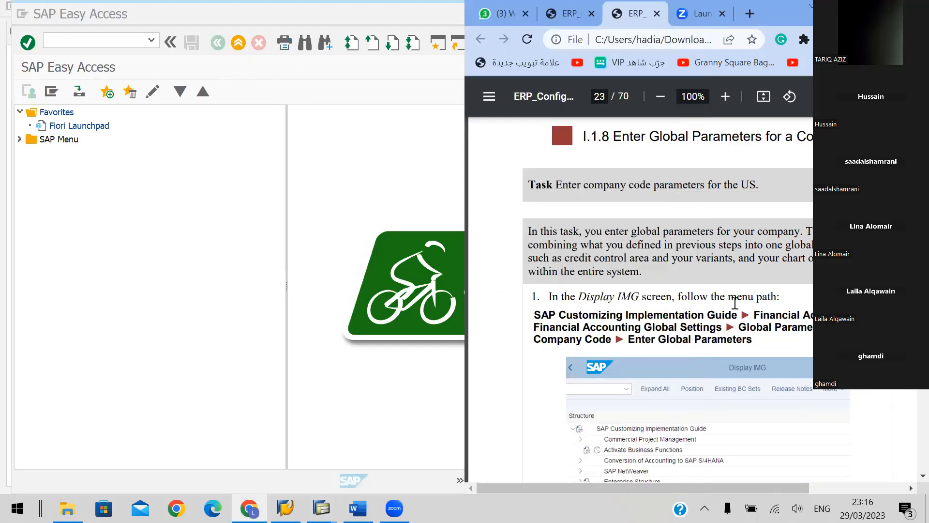
pyautogui.scroll(-3, 734, 305)
pyautogui.scroll(-3, 713, 302)
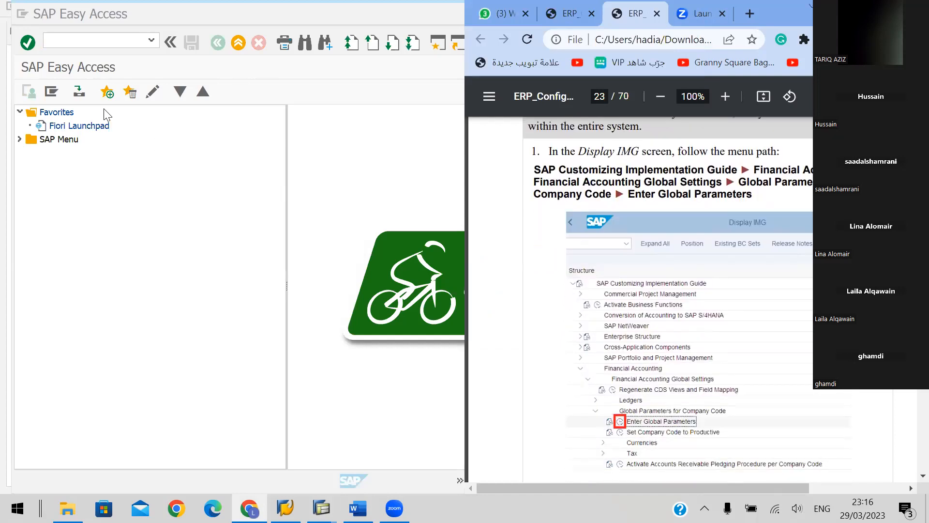
pyautogui.click(75, 47)
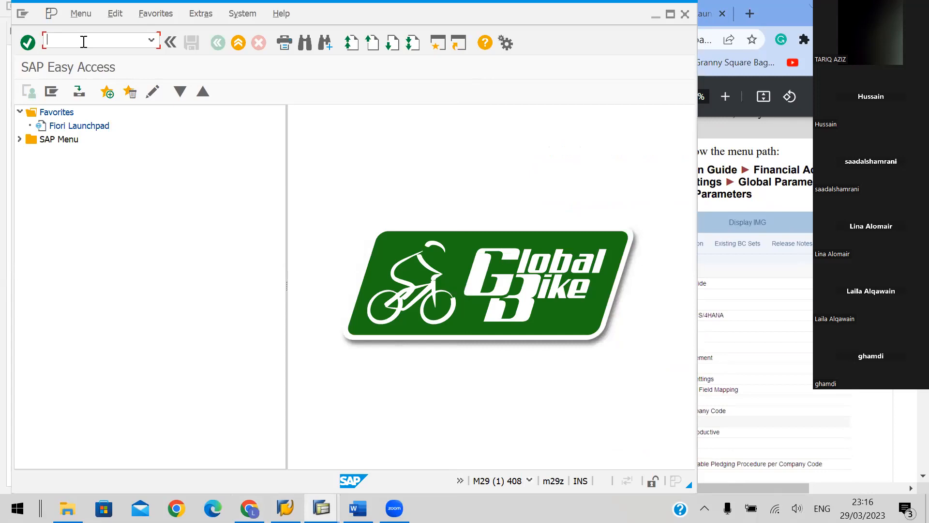
pyautogui.write('SPRO')
pyautogui.press('Return')
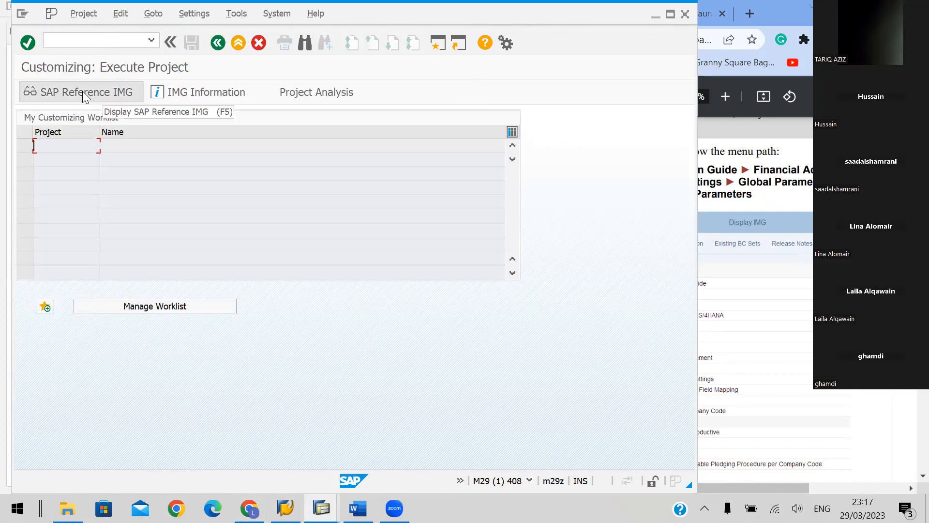
pyautogui.click(82, 92)
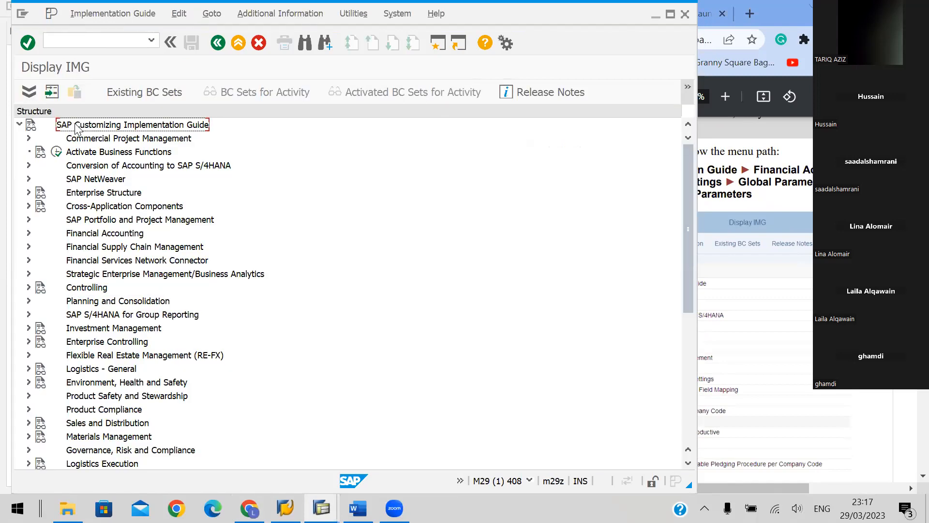
# Narrow the Display IMG window so that the handbook's menu path on page 23 shows beside it
pyautogui.press('Down')
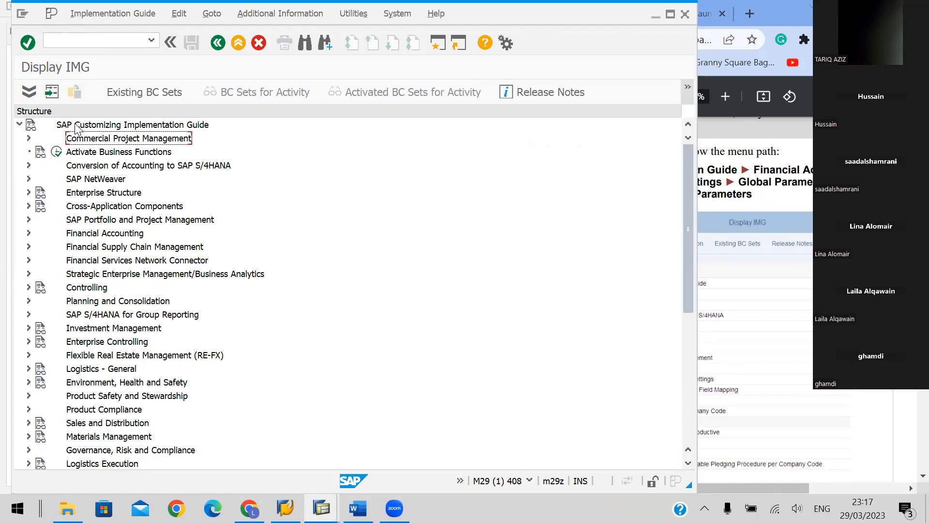
pyautogui.click(702, 193)
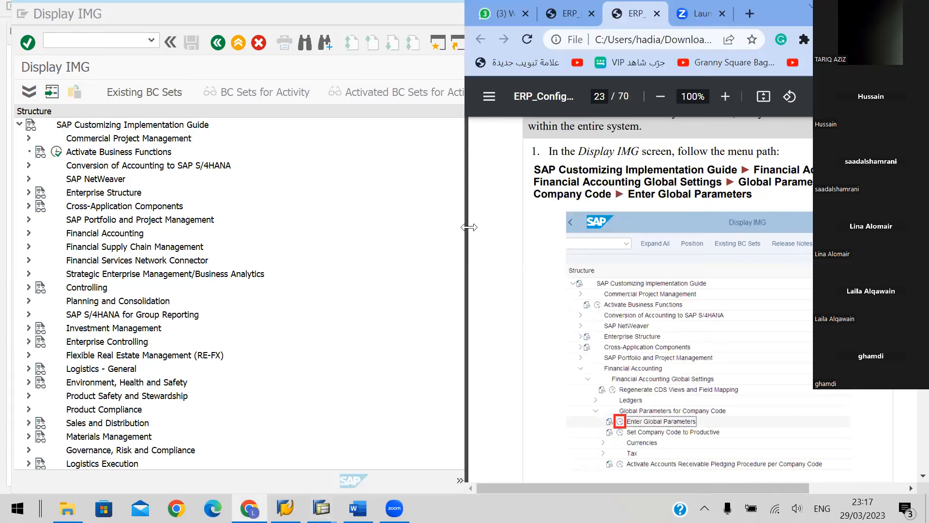
pyautogui.click(169, 125)
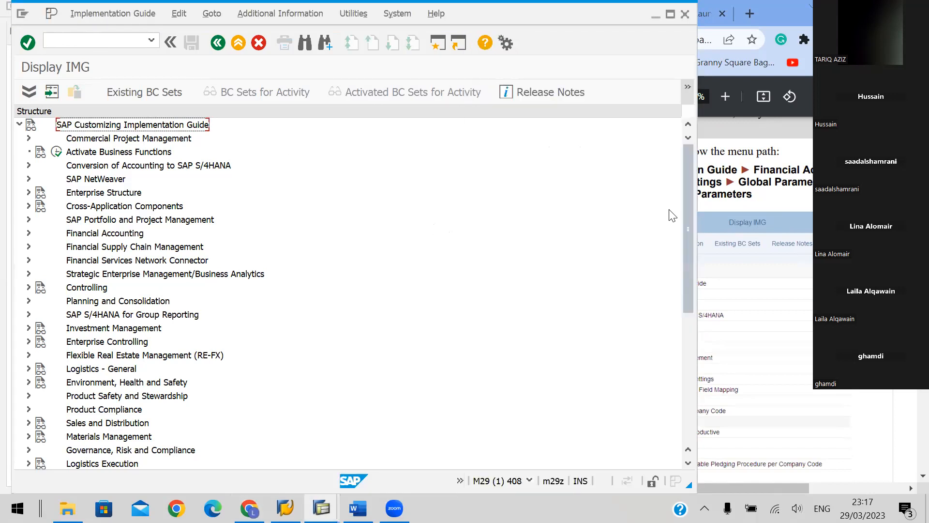
pyautogui.click(698, 212)
pyautogui.click(699, 261)
pyautogui.moveTo(694, 261); pyautogui.dragTo(512, 262)
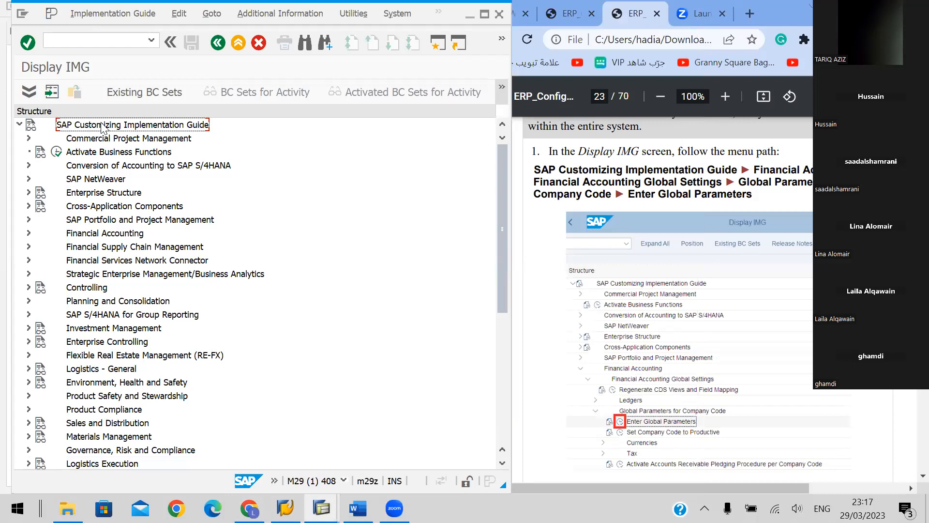
# Expand Financial Accounting and its Financial Accounting Global Settings node in the IMG structure
pyautogui.press('Down')
pyautogui.press('Down')
pyautogui.press('Down')
pyautogui.press('Down')
pyautogui.press('Down')
pyautogui.press('Down')
pyautogui.press('Down')
pyautogui.press('Down')
pyautogui.press('Right')
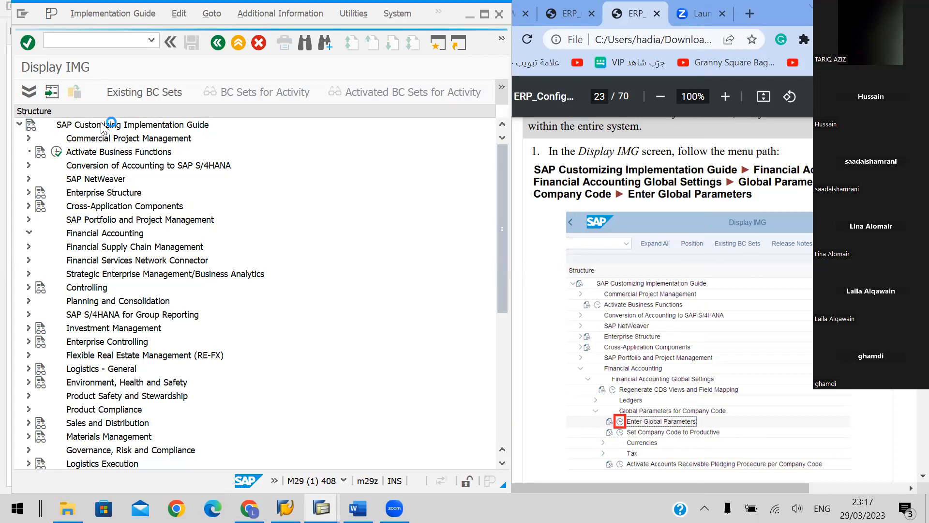
pyautogui.press('Down')
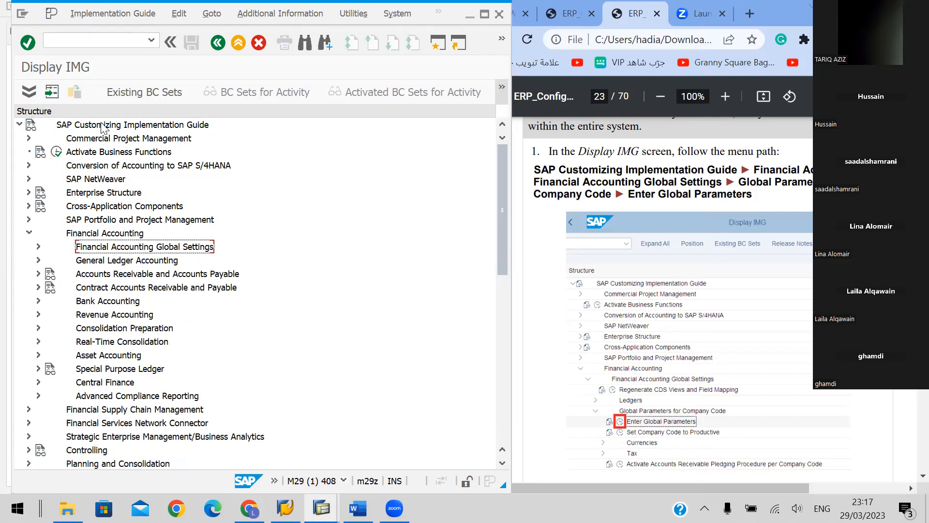
pyautogui.press('Right')
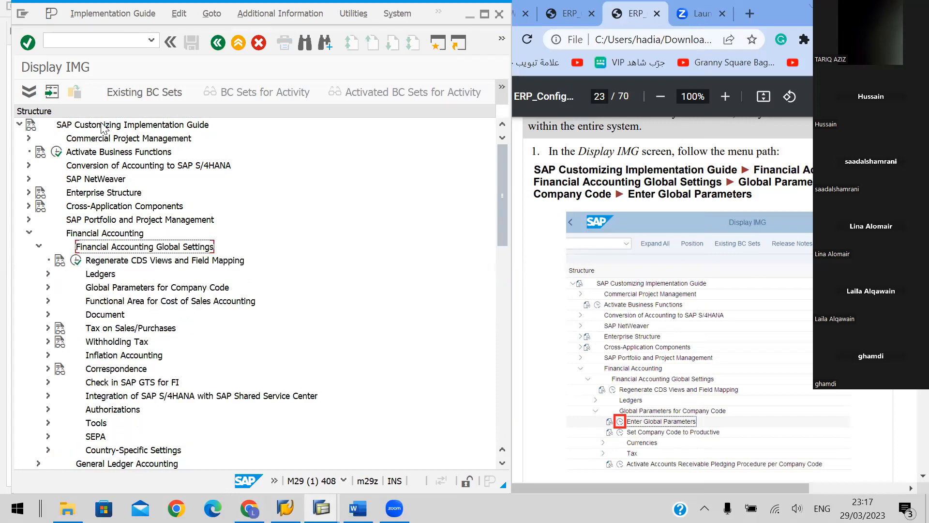
# Expand Global Parameters for Company Code and execute the Enter Global Parameters activity
pyautogui.press('Down')
pyautogui.press('Down')
pyautogui.press('Down')
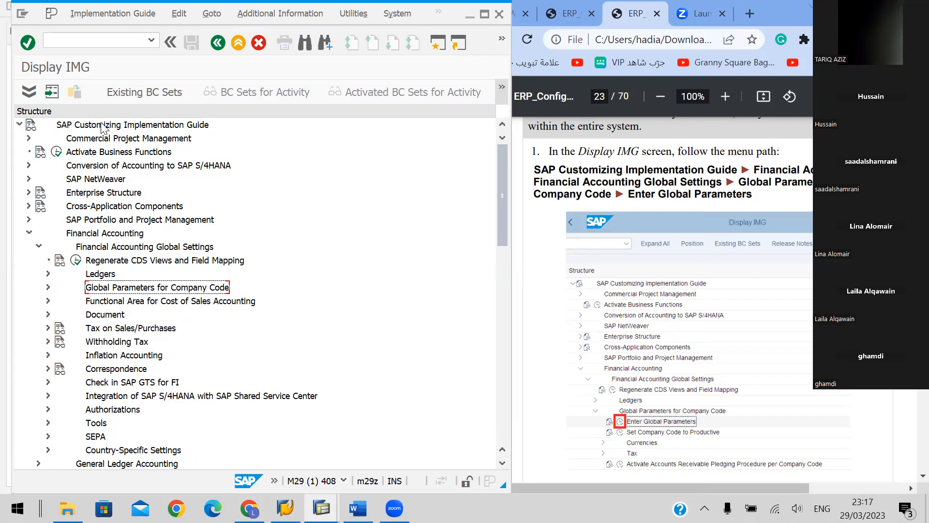
pyautogui.press('Right')
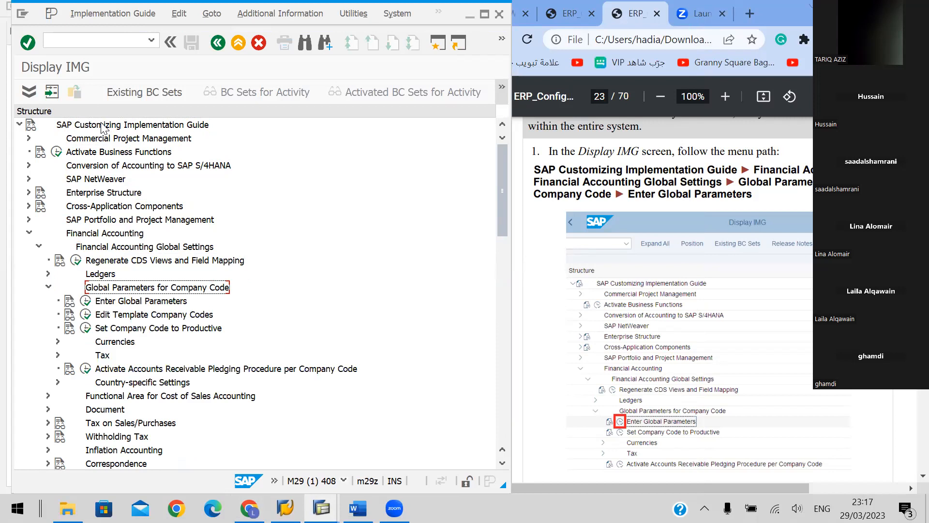
pyautogui.press('Down')
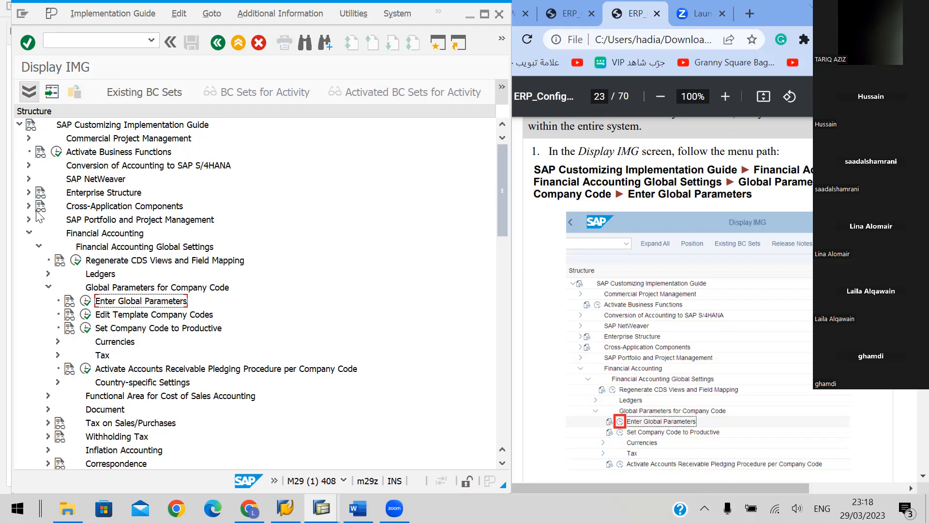
pyautogui.click(86, 302)
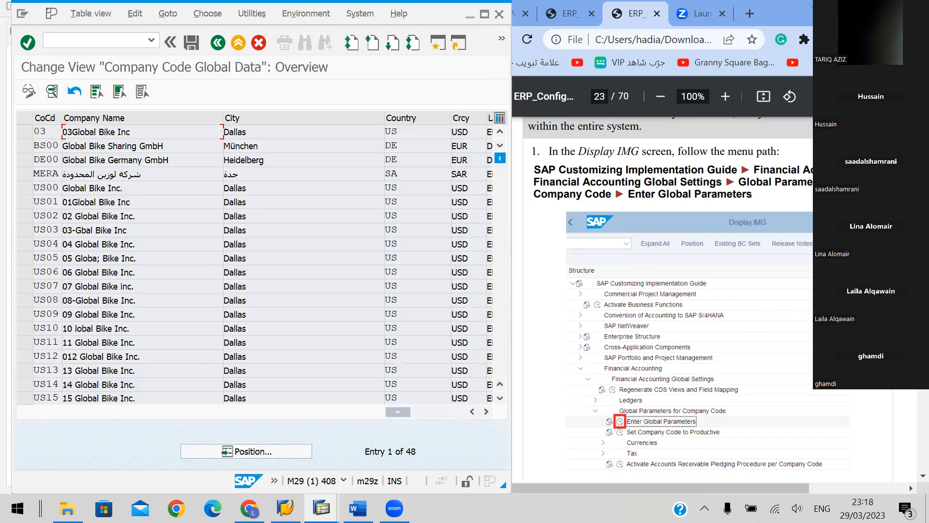
# Read the handbook's page 23 instructions on selecting the company code and entering its global data
pyautogui.hotkey('alt', 'Tab')
pyautogui.scroll(-3, 639, 290)
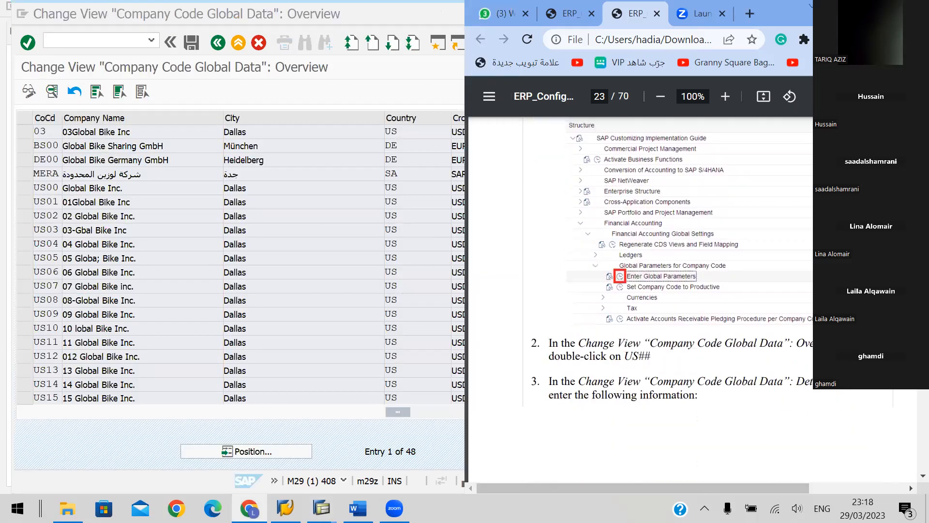
pyautogui.scroll(-2, 663, 306)
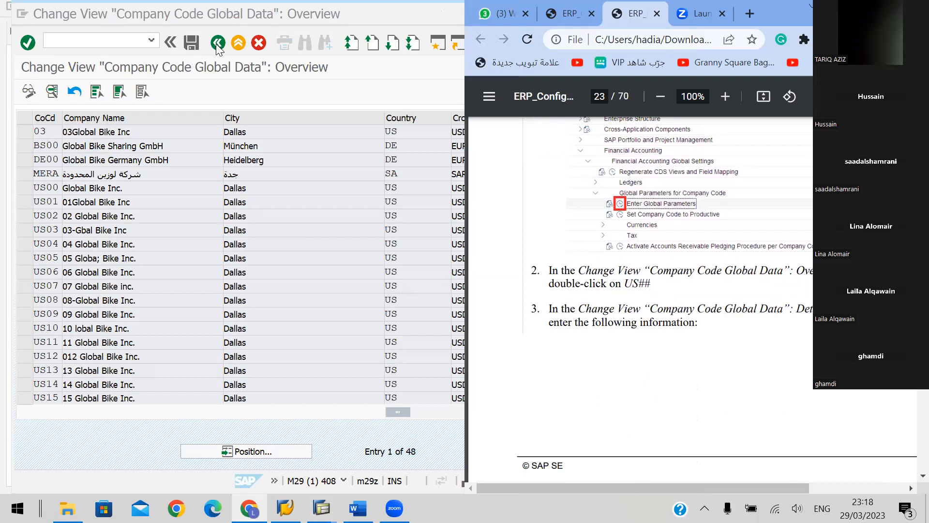
pyautogui.scroll(5, 770, 240)
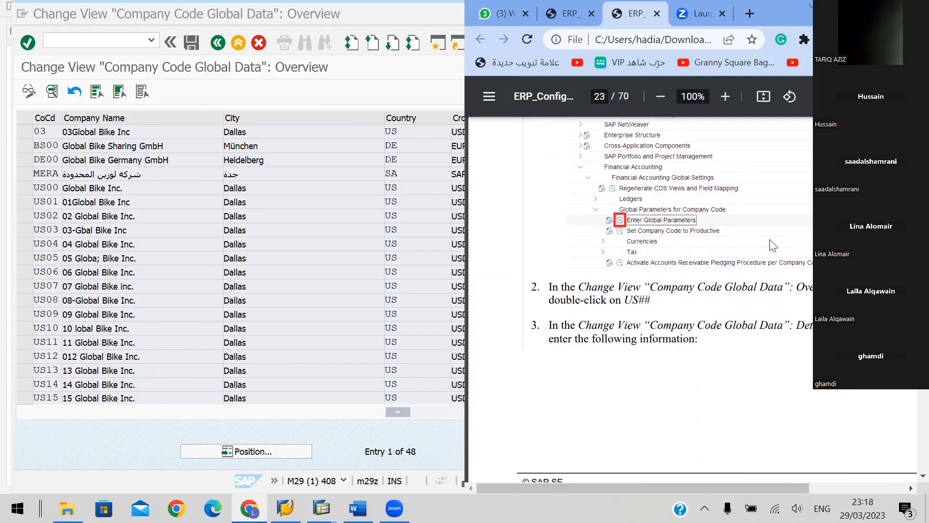
pyautogui.scroll(2, 742, 312)
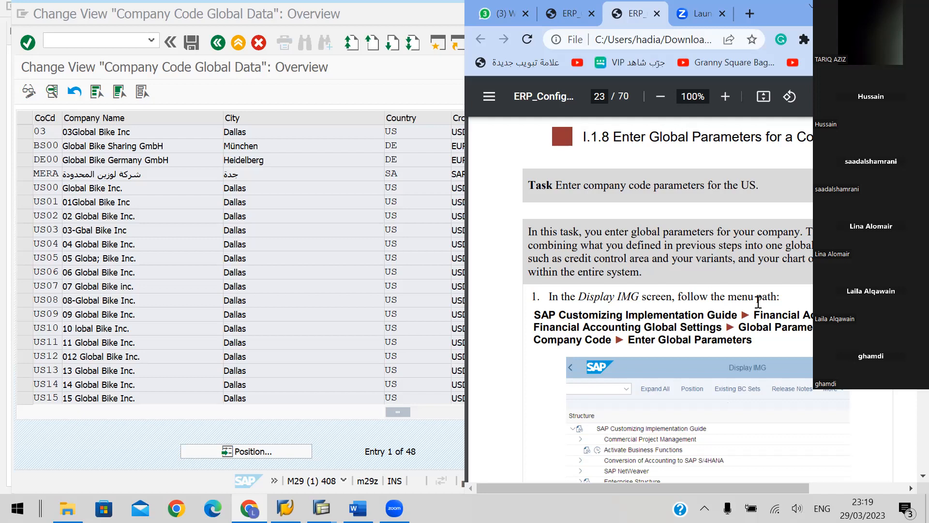
pyautogui.scroll(-10, 758, 302)
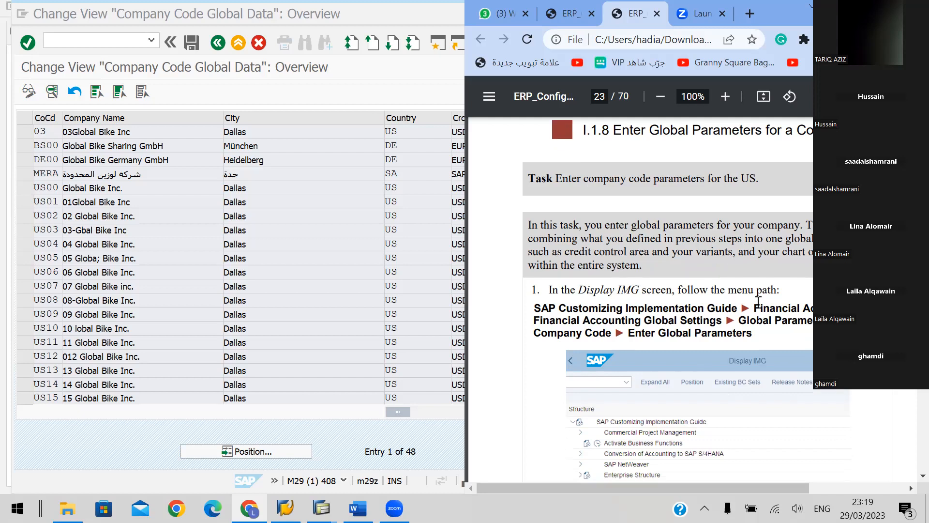
pyautogui.scroll(-7, 758, 302)
pyautogui.scroll(7, 757, 303)
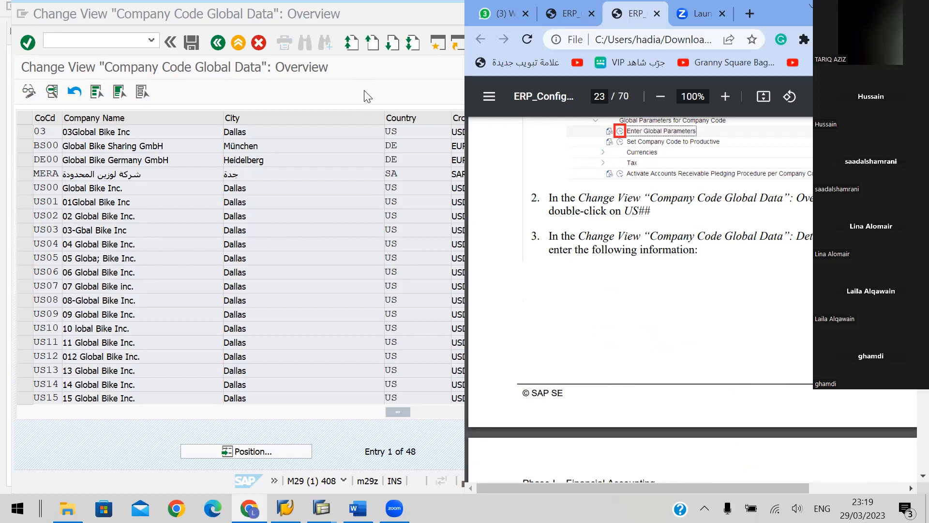
# Find company code US48 in the Company Code Global Data overview and open its details
pyautogui.click(366, 102)
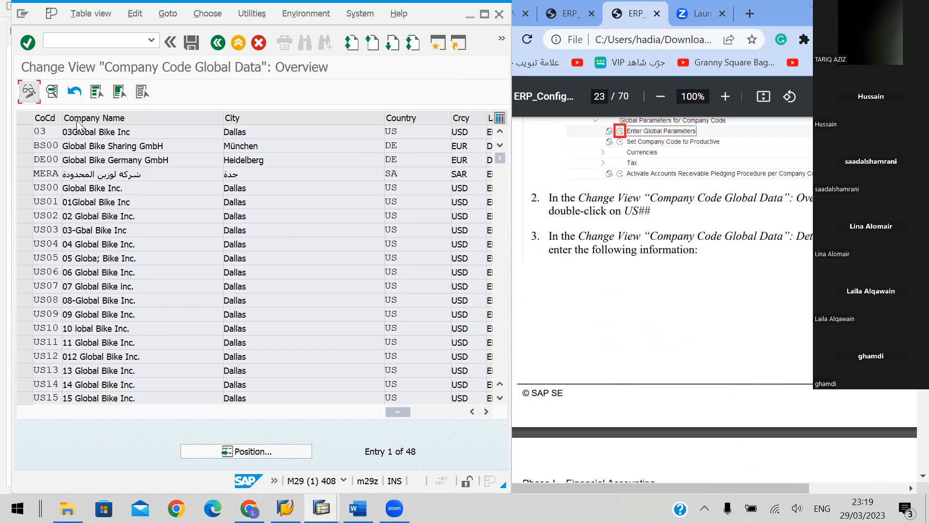
pyautogui.click(68, 174)
pyautogui.scroll(-1, 61, 226)
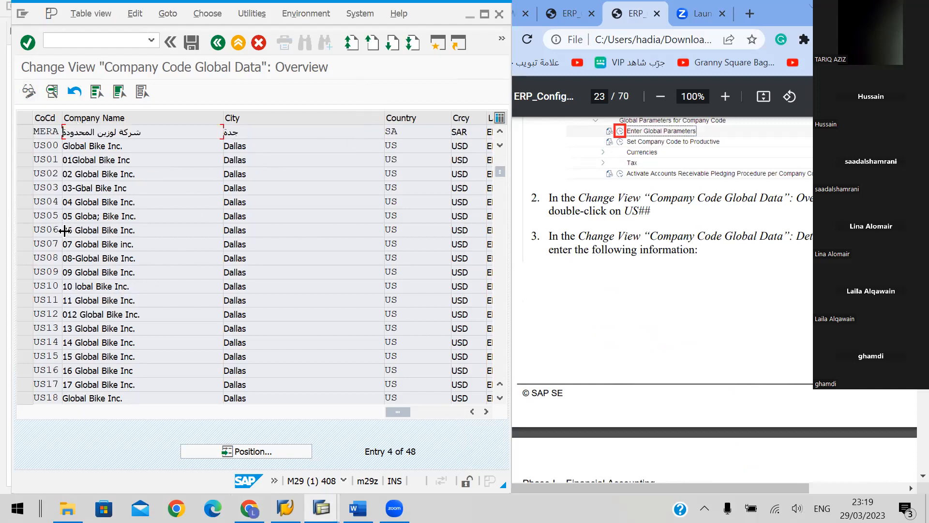
pyautogui.scroll(-4, 68, 262)
pyautogui.scroll(-5, 68, 263)
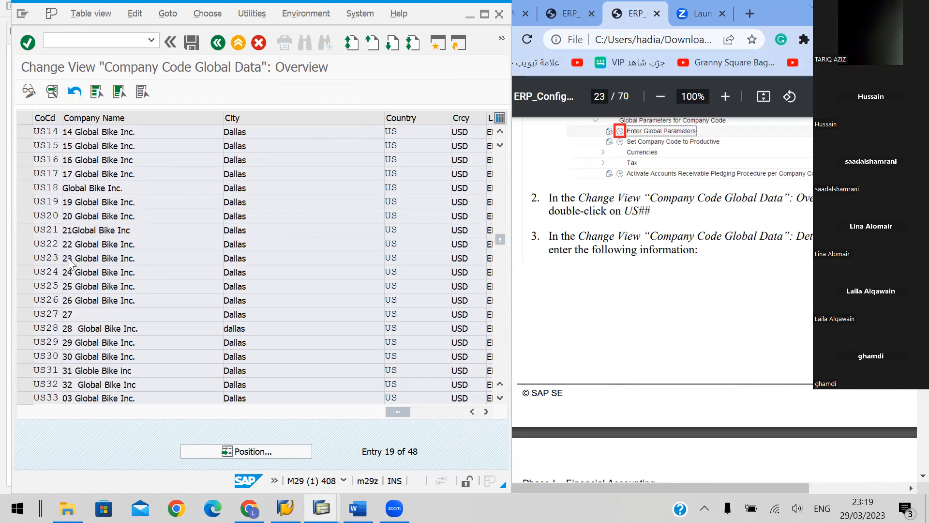
pyautogui.scroll(-3, 69, 264)
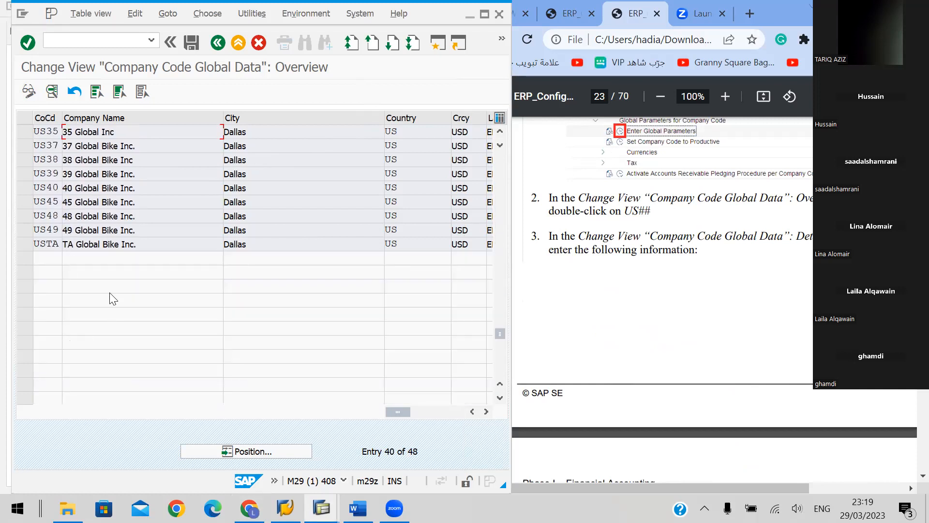
pyautogui.scroll(1, 113, 297)
pyautogui.click(50, 258)
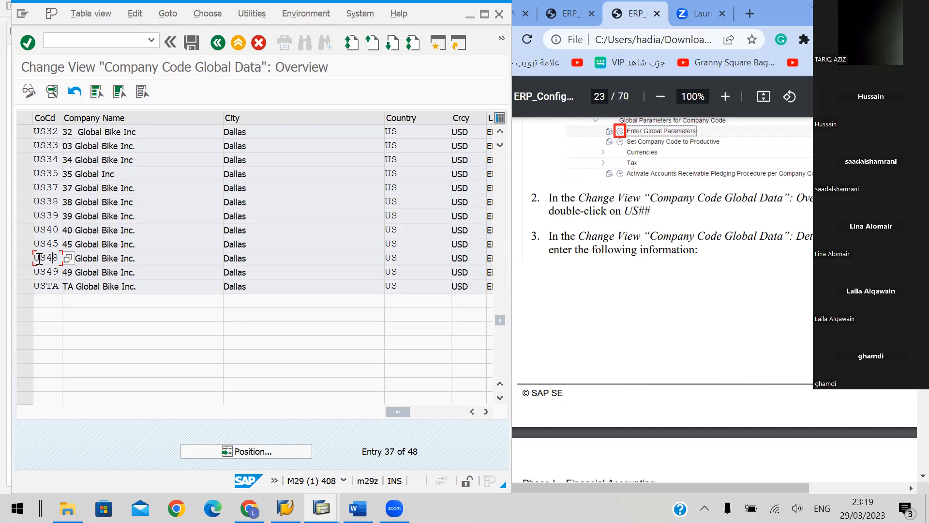
pyautogui.click(31, 261)
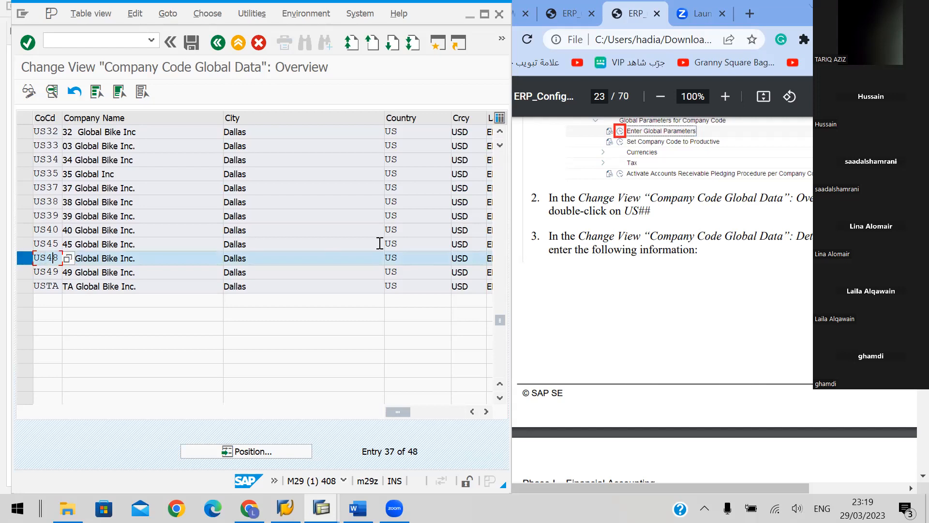
pyautogui.doubleClick(44, 257)
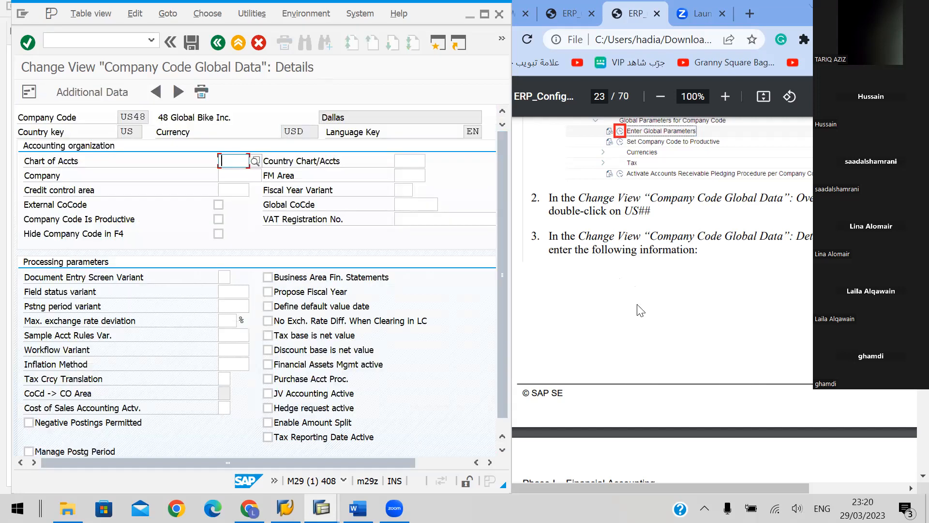
# Consult the attribute table on handbook page 24 and enter GL48 as the chart of accounts for company code US48
pyautogui.scroll(-3, 640, 310)
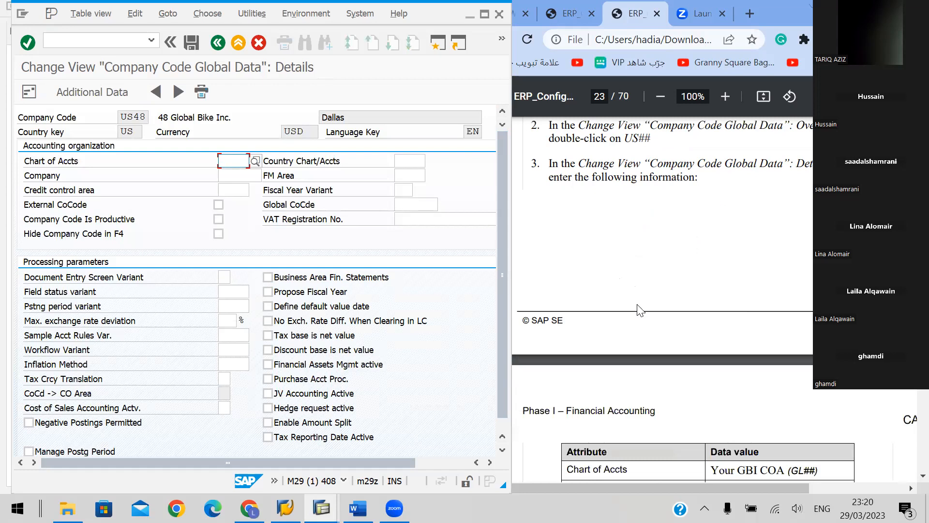
pyautogui.scroll(-3, 641, 310)
pyautogui.scroll(3, 641, 310)
pyautogui.scroll(-3, 658, 266)
pyautogui.scroll(-7, 658, 265)
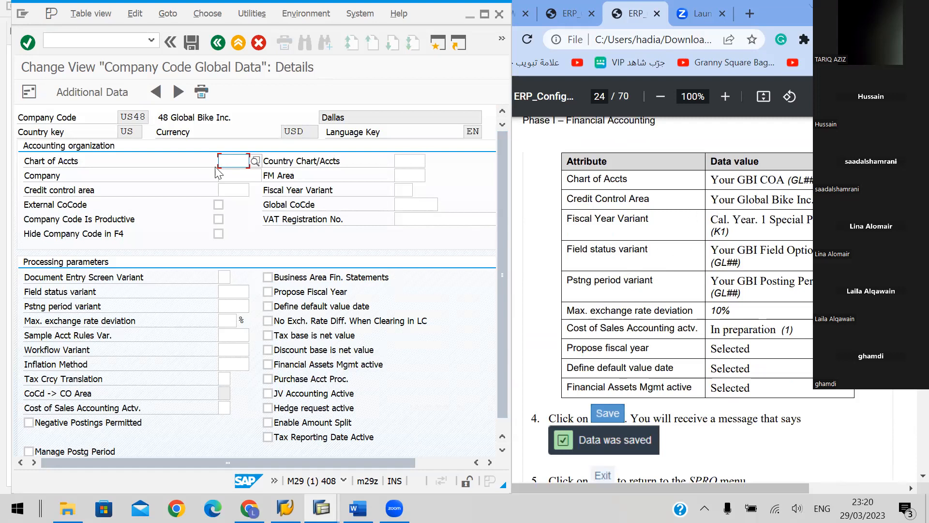
pyautogui.write('gl')
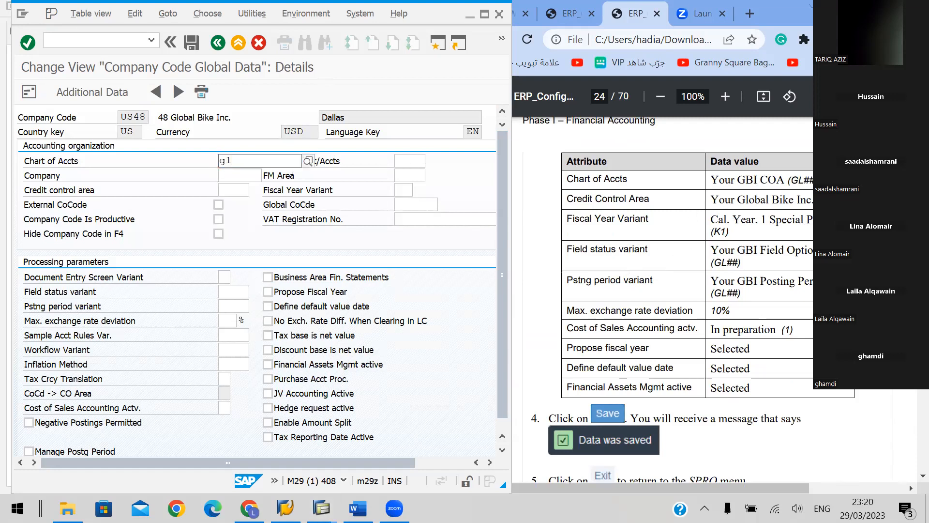
pyautogui.press('BackSpace')
pyautogui.press('BackSpace')
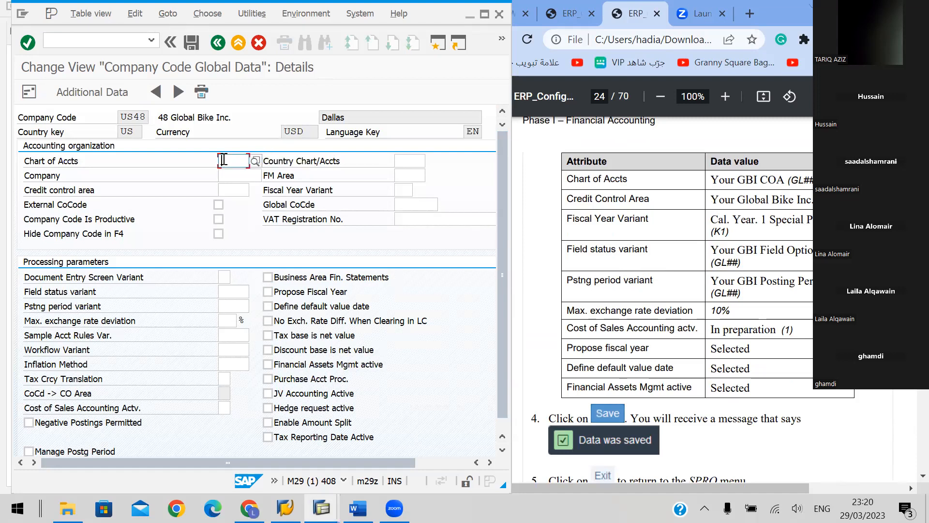
pyautogui.write('GL48')
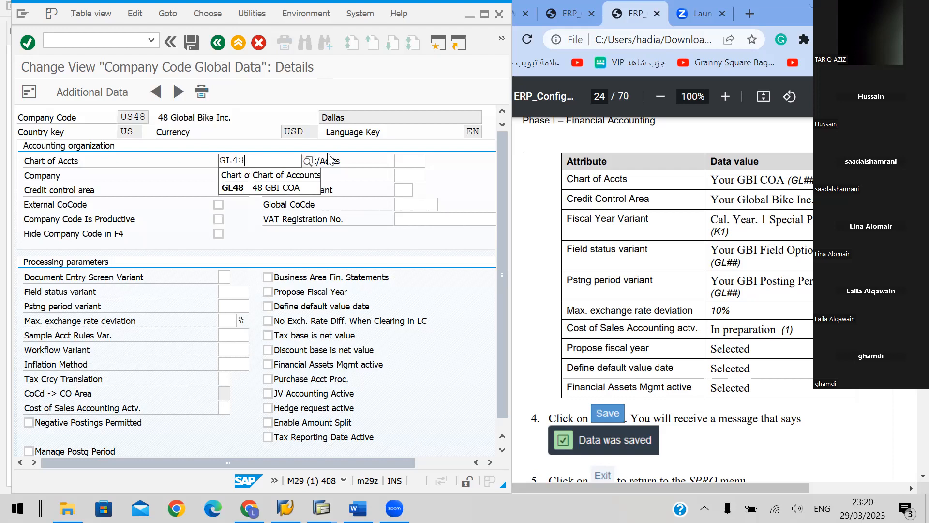
# Accept GL48 as the chart of accounts and set the credit control area to GL48 for company code US48
pyautogui.click(247, 189)
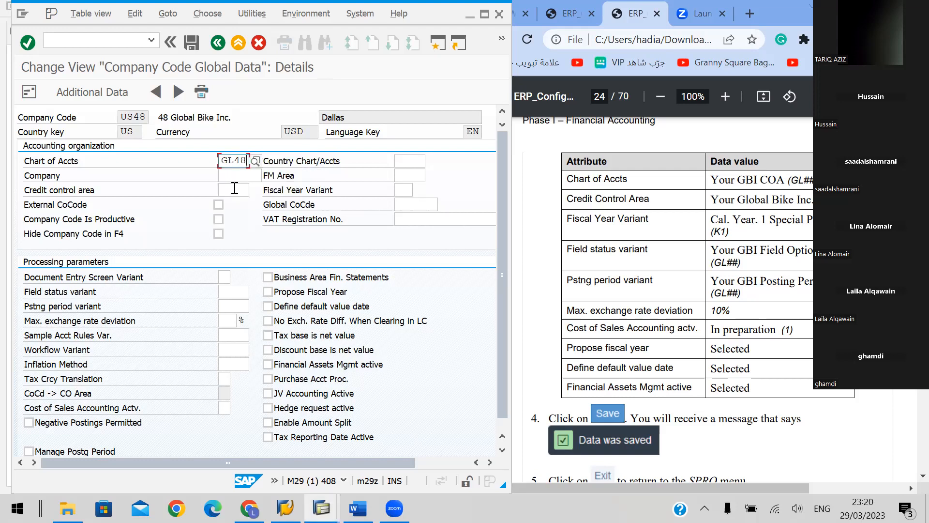
pyautogui.click(234, 190)
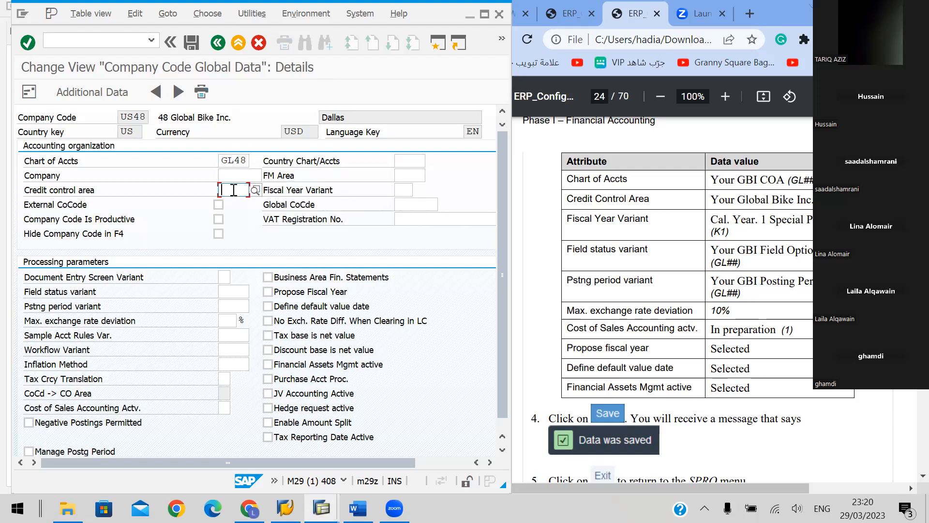
pyautogui.write('G')
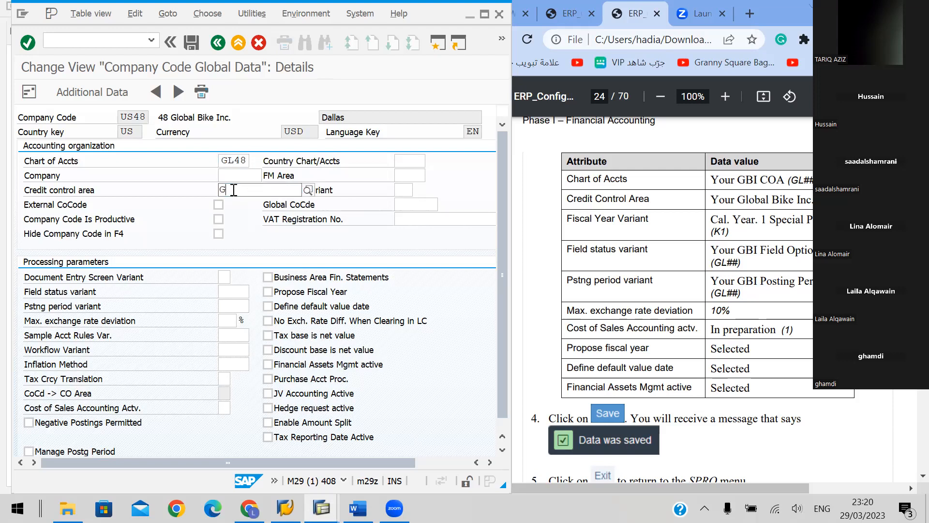
pyautogui.write('L4')
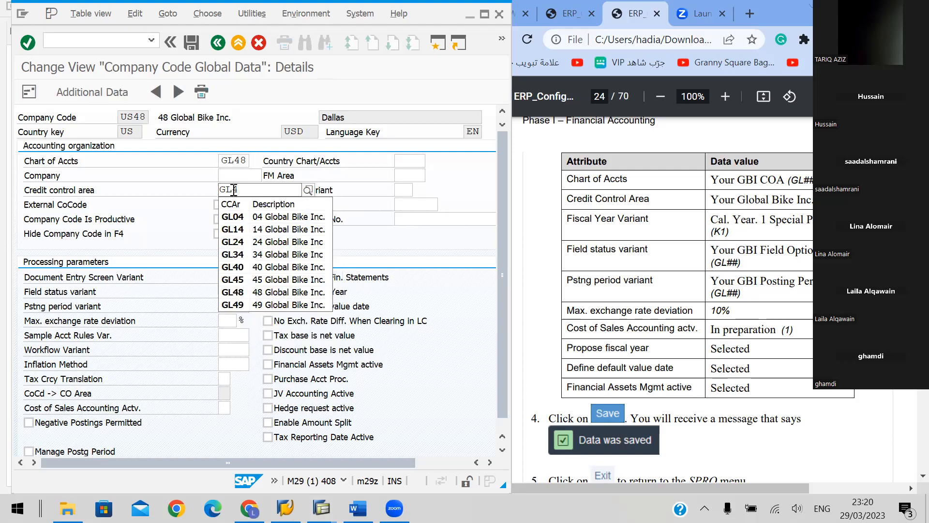
pyautogui.click(254, 292)
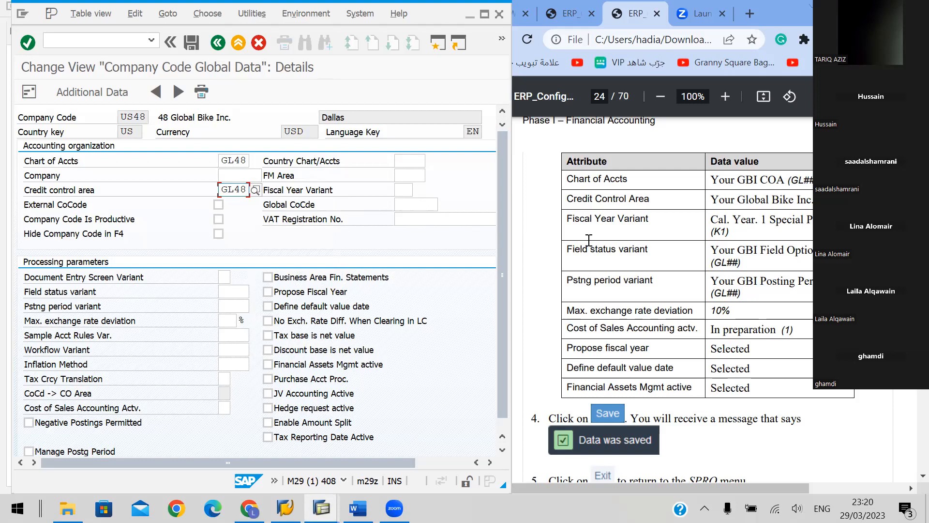
# Set the fiscal year variant to K1, Cal. Year, 1 Special Period
pyautogui.click(404, 189)
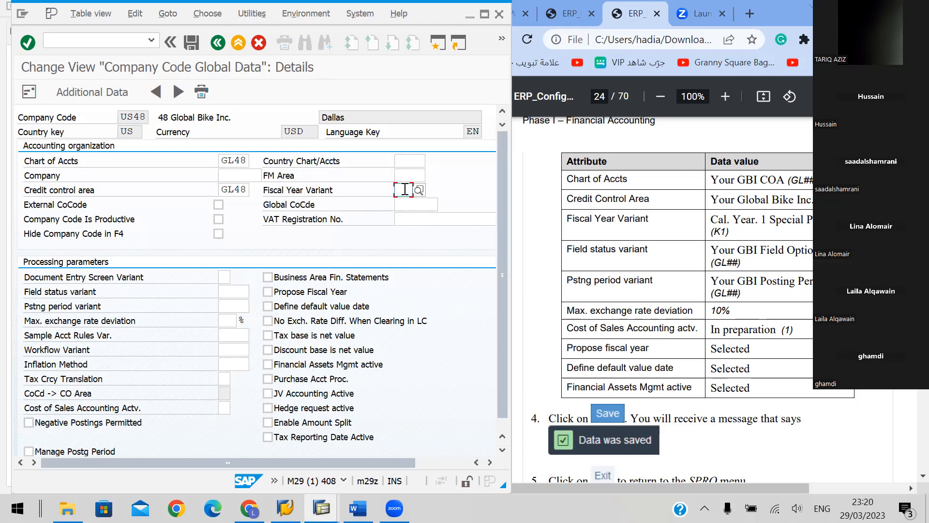
pyautogui.write('K')
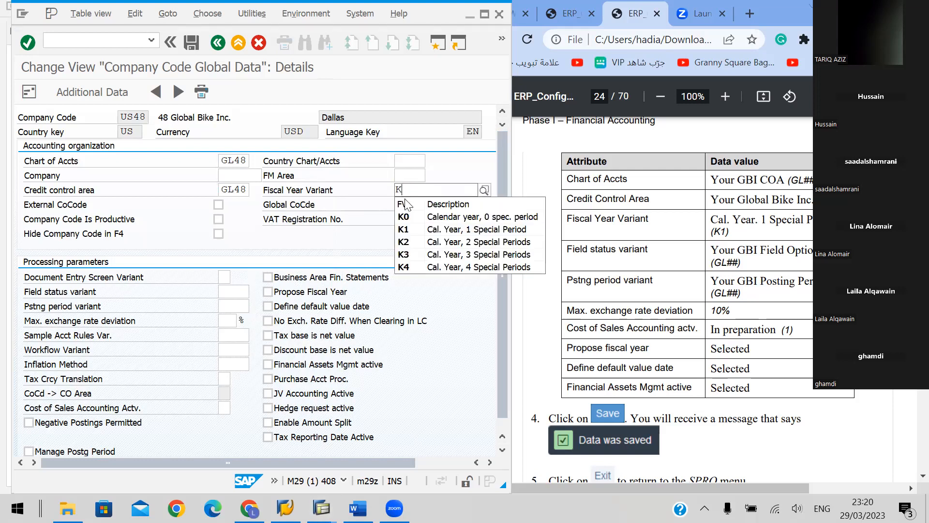
pyautogui.click(410, 232)
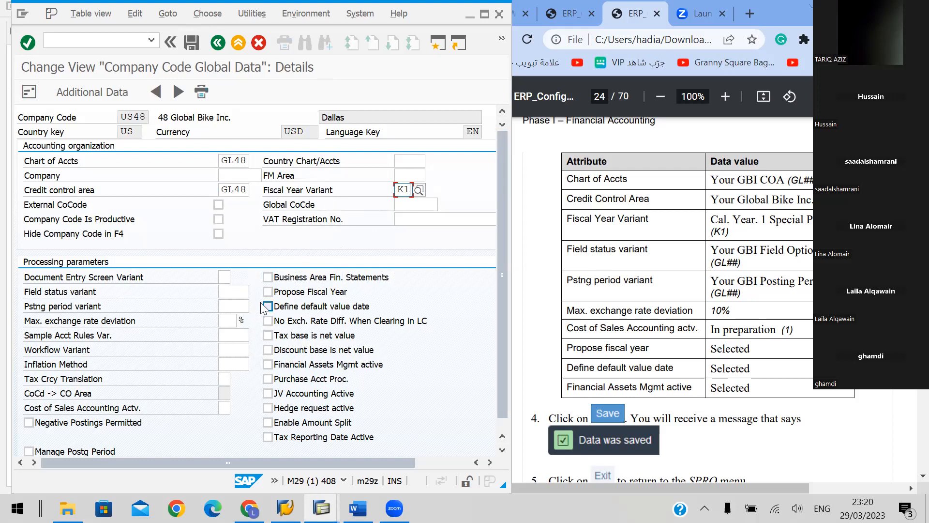
# Enter GL48 as both the field status variant and the posting period variant in the processing parameters
pyautogui.click(235, 293)
pyautogui.write('GL48')
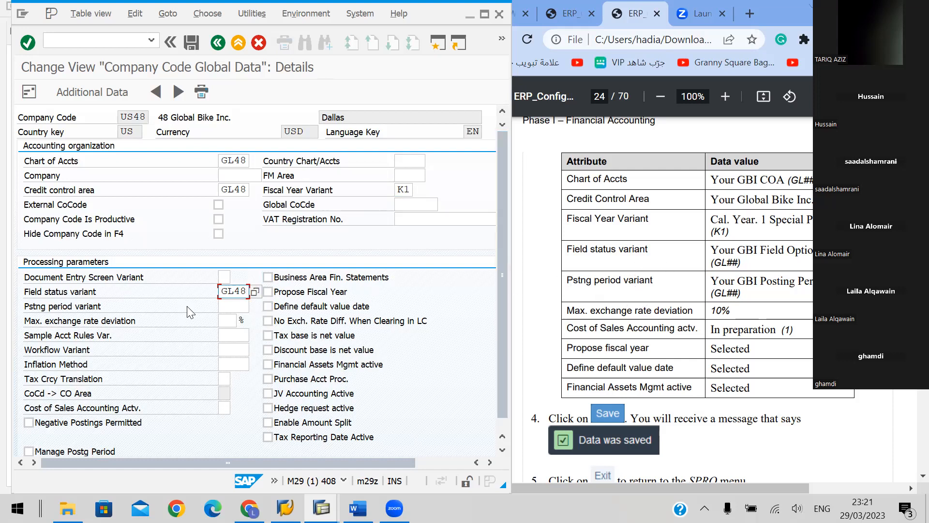
pyautogui.click(236, 305)
pyautogui.write('G')
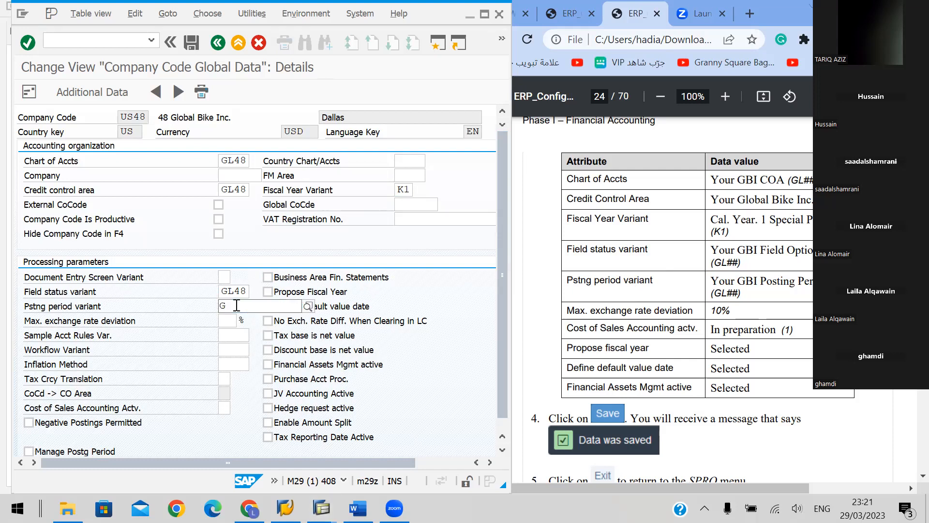
pyautogui.write('L48')
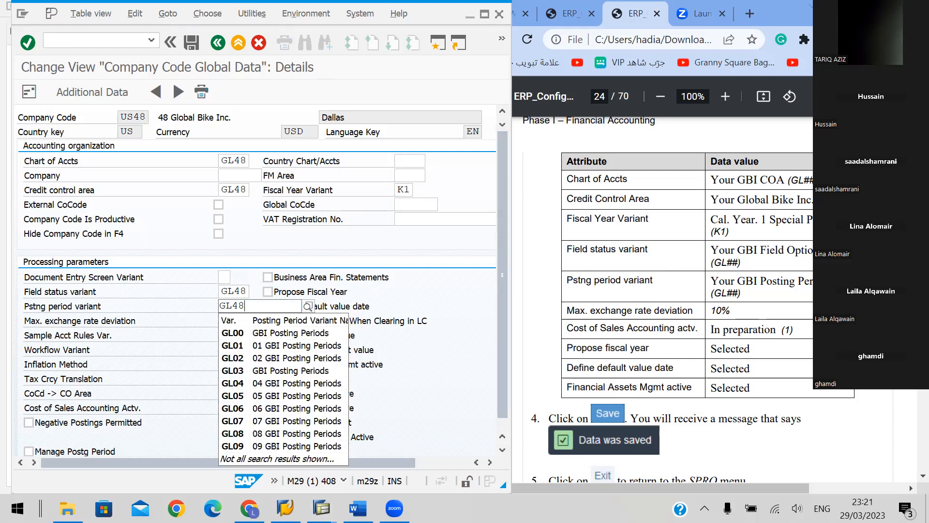
pyautogui.click(267, 334)
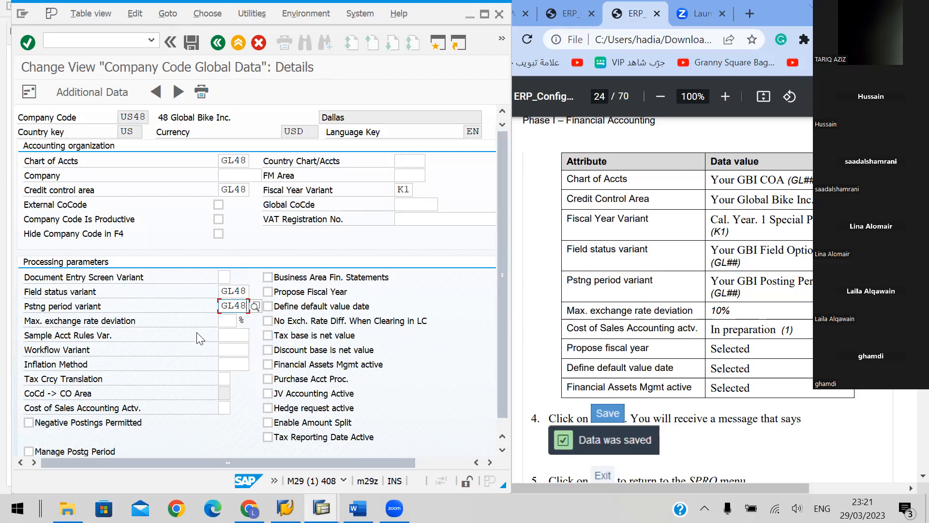
# Set the maximum exchange rate deviation to 10% and the Cost of Sales Accounting status to 1 (In preparation)
pyautogui.scroll(-1, 195, 337)
pyautogui.click(225, 314)
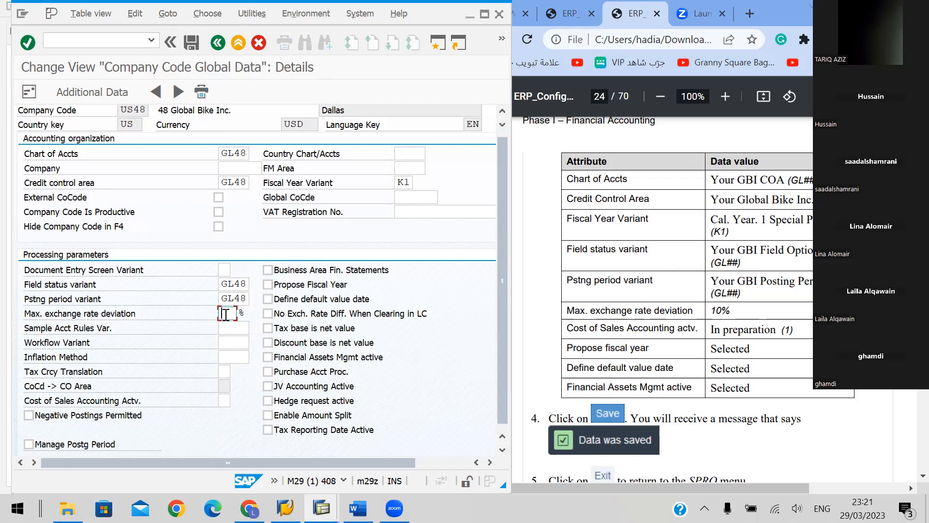
pyautogui.write('10')
pyautogui.click(224, 402)
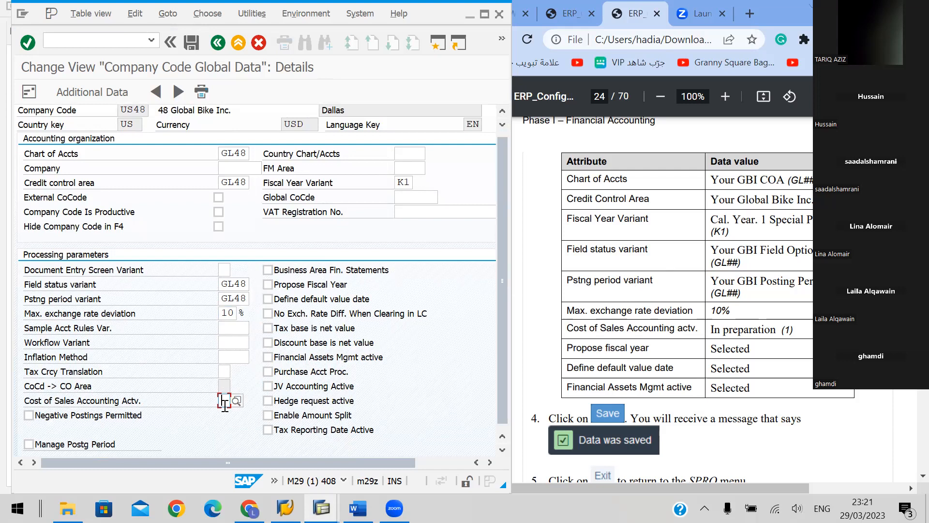
pyautogui.write('1')
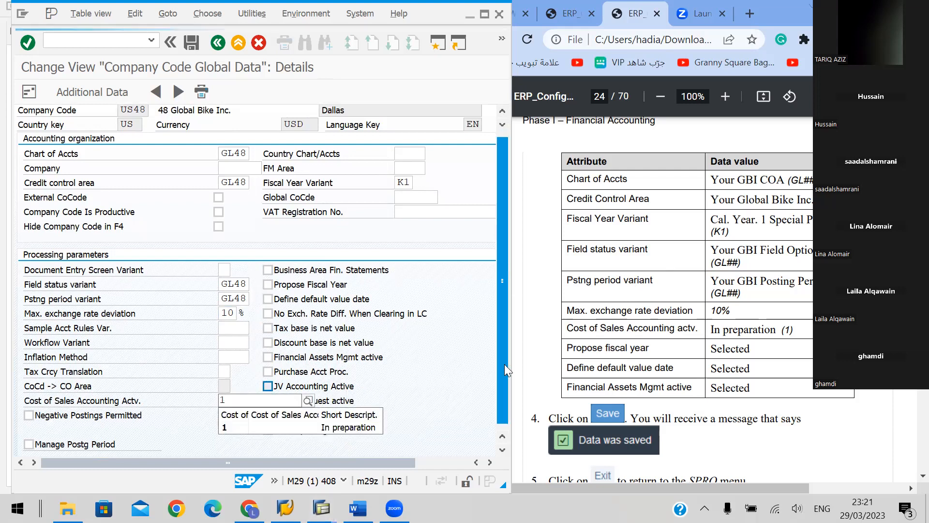
pyautogui.click(253, 428)
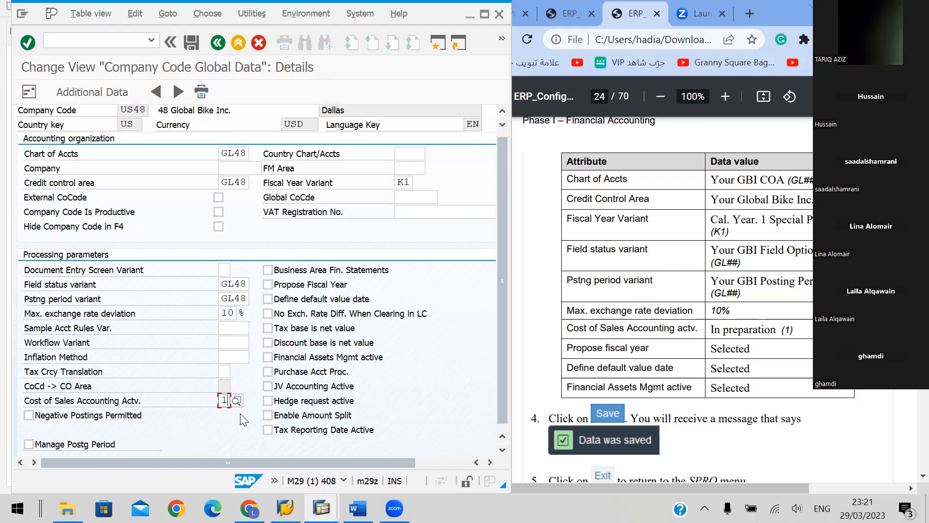
pyautogui.click(236, 401)
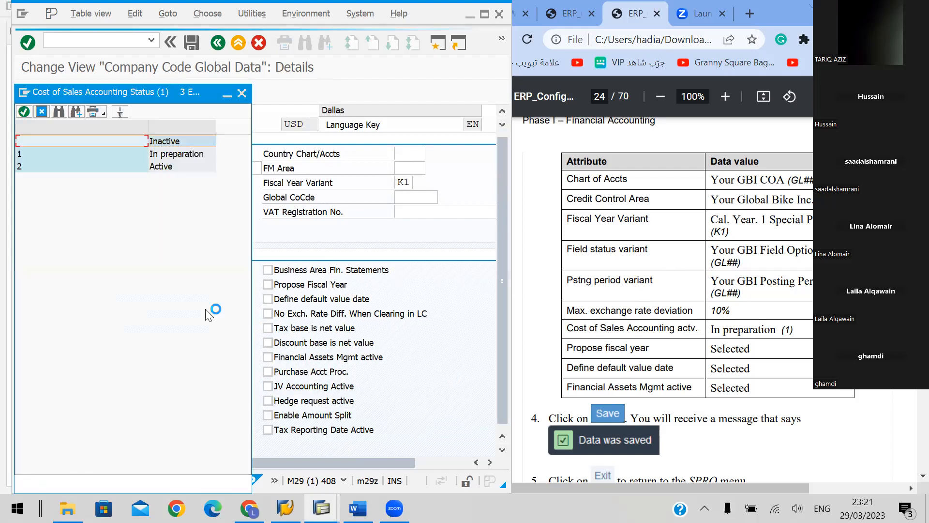
pyautogui.doubleClick(166, 154)
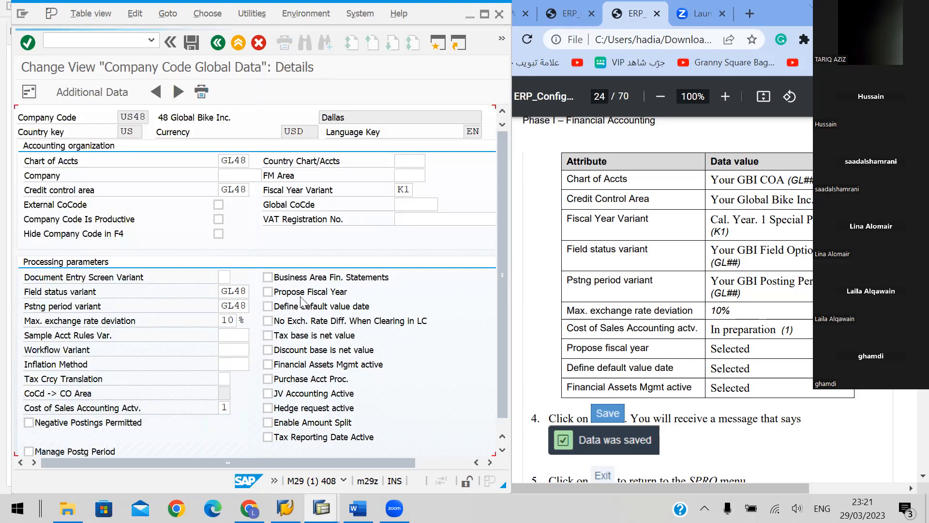
# Enable Propose Fiscal Year, Define default value date and Financial Assets Mgmt active, as the handbook's attribute table requires
pyautogui.scroll(-1, 394, 361)
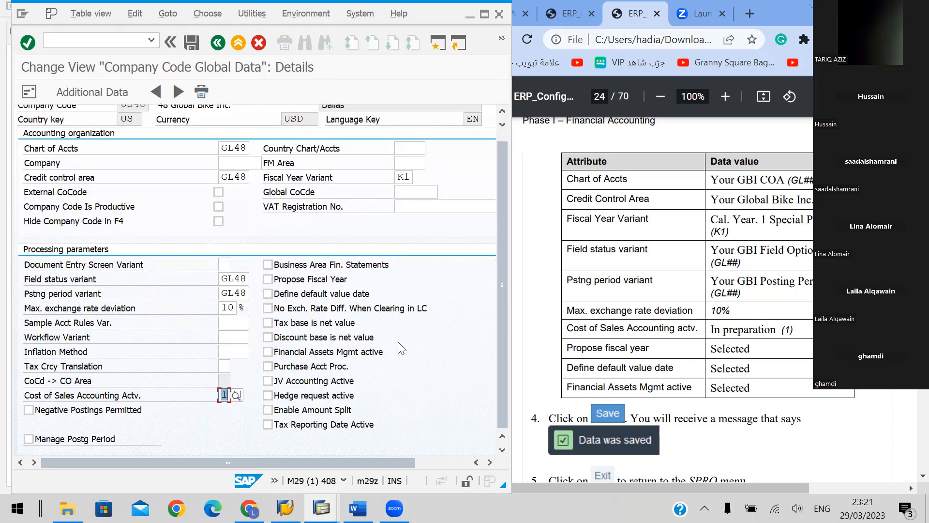
pyautogui.scroll(-3, 681, 299)
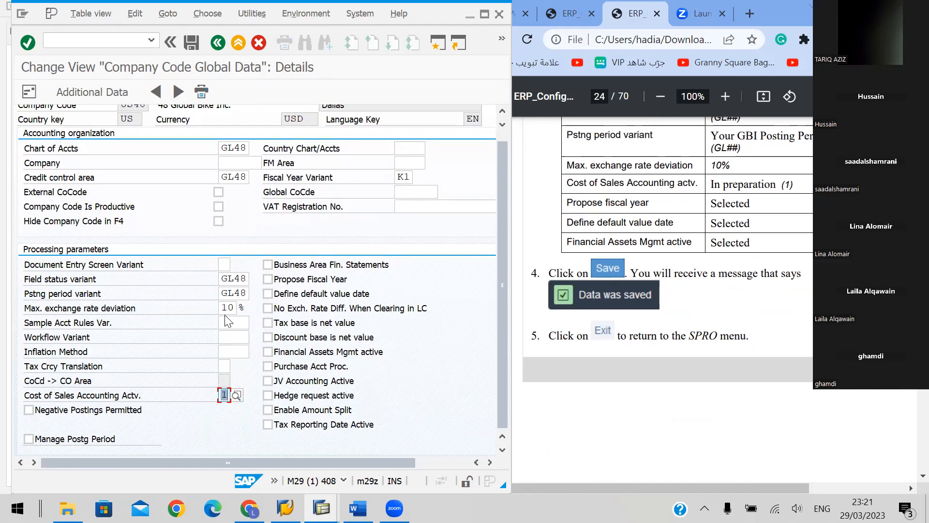
pyautogui.click(267, 279)
pyautogui.click(267, 293)
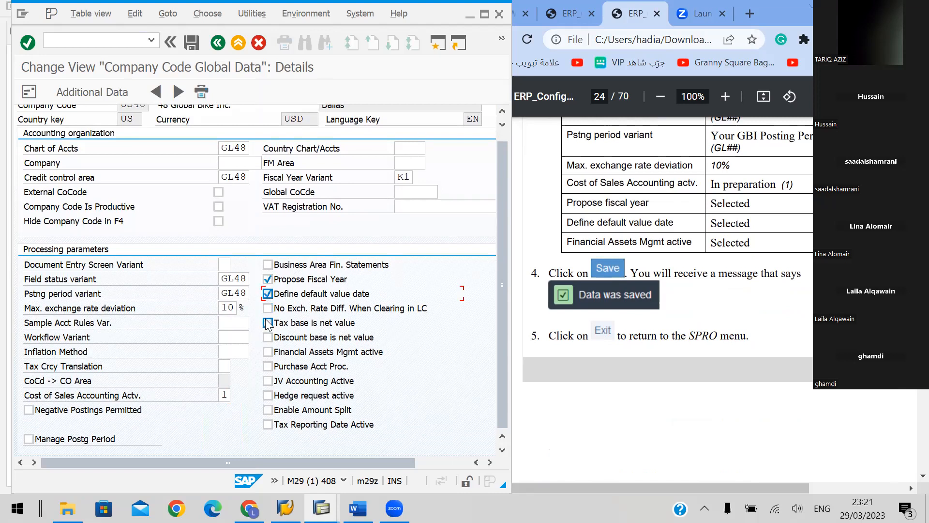
pyautogui.click(267, 352)
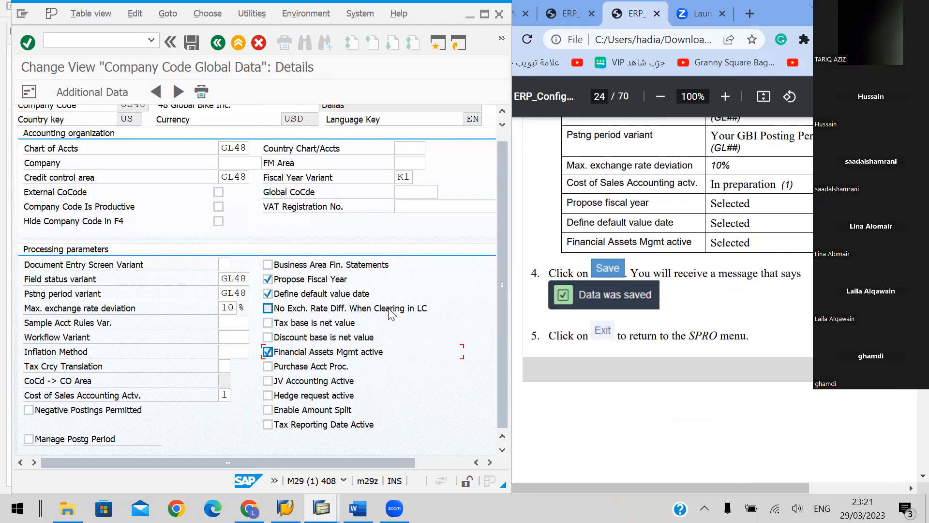
# Save the global data of company code US48 and exit to the Display IMG structure
pyautogui.click(192, 43)
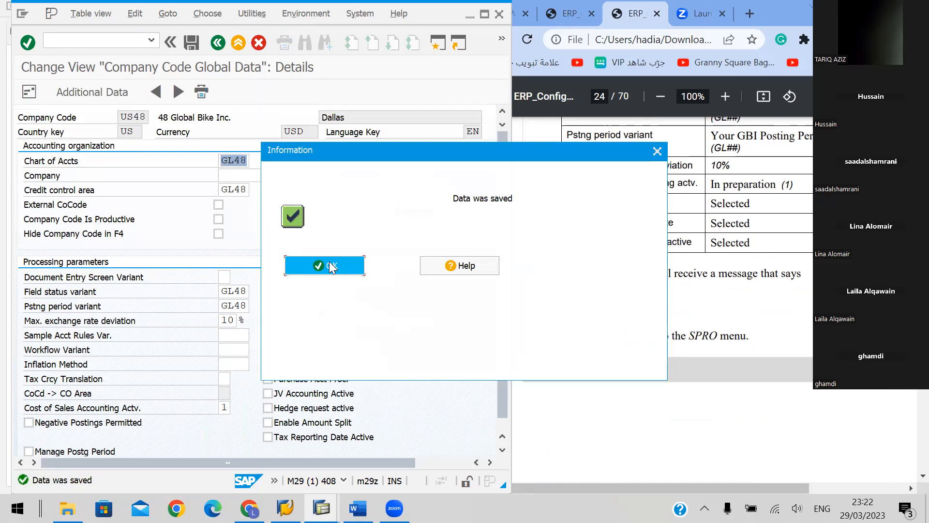
pyautogui.click(329, 265)
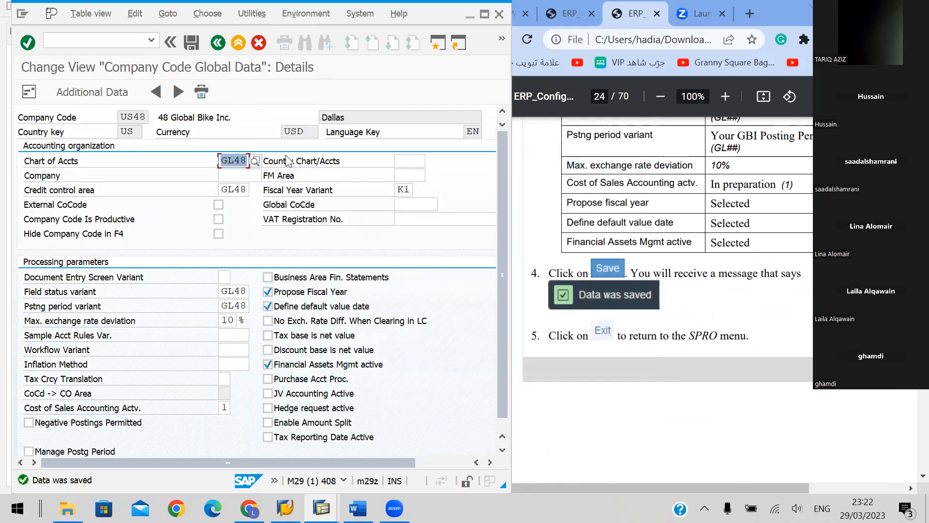
pyautogui.click(237, 43)
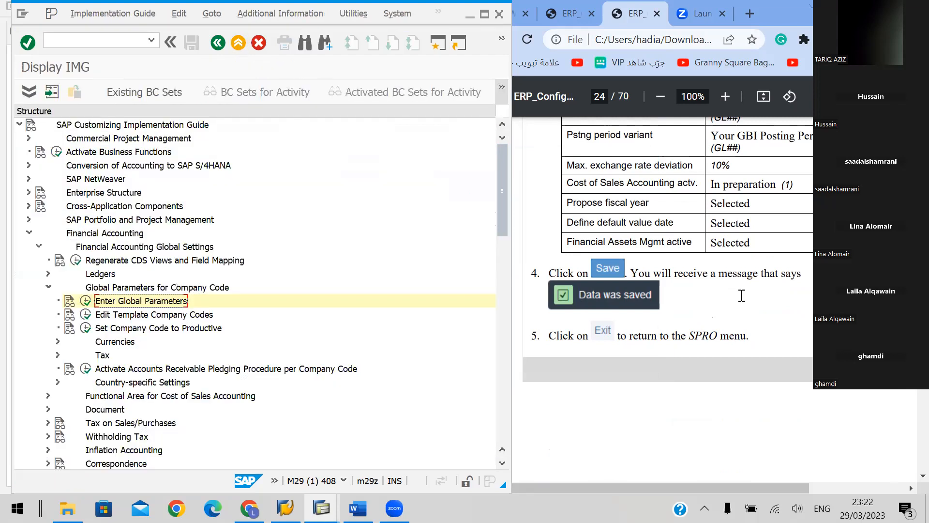
# Consult handbook section I.1.9 on page 25, return to SAP Easy Access and reopen the reference IMG through transaction SPRO
pyautogui.click(793, 326)
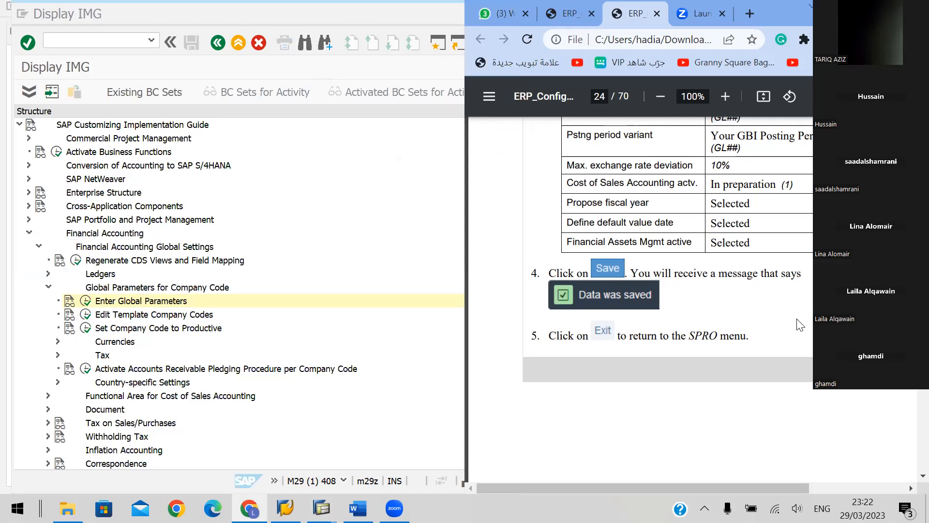
pyautogui.scroll(-5, 767, 304)
pyautogui.scroll(-8, 768, 307)
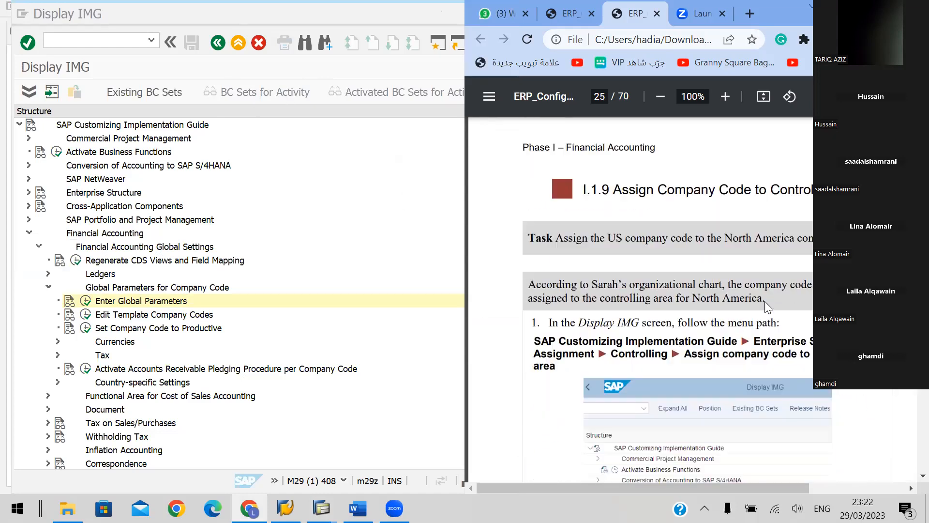
pyautogui.scroll(-2, 764, 301)
pyautogui.scroll(2, 764, 301)
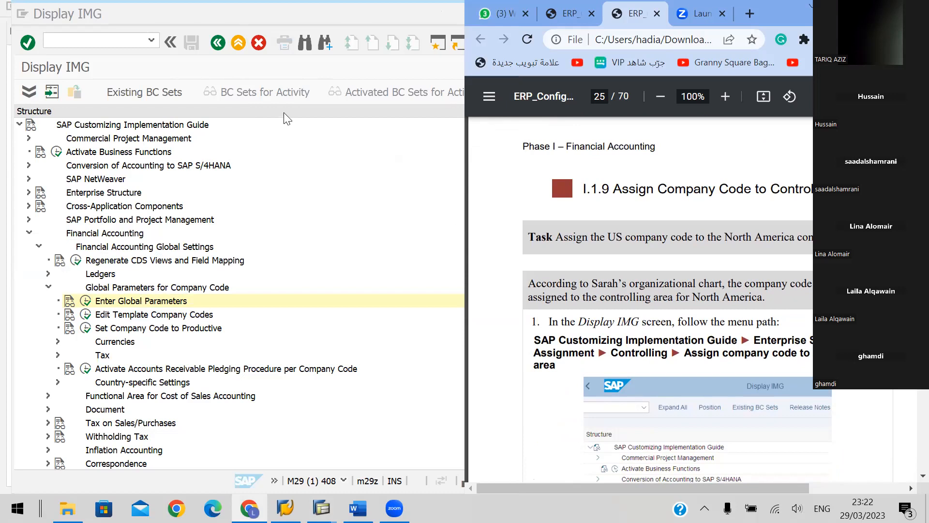
pyautogui.click(238, 47)
pyautogui.click(237, 43)
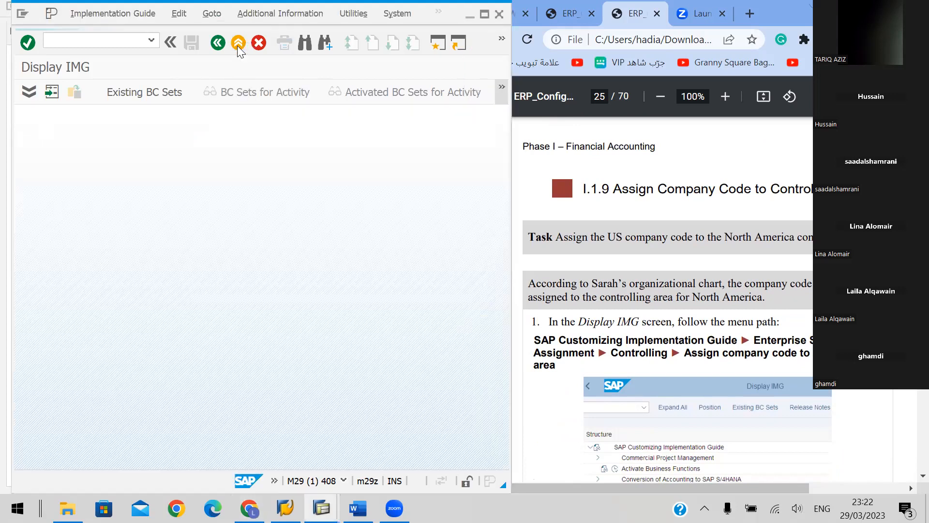
pyautogui.click(237, 43)
pyautogui.click(112, 41)
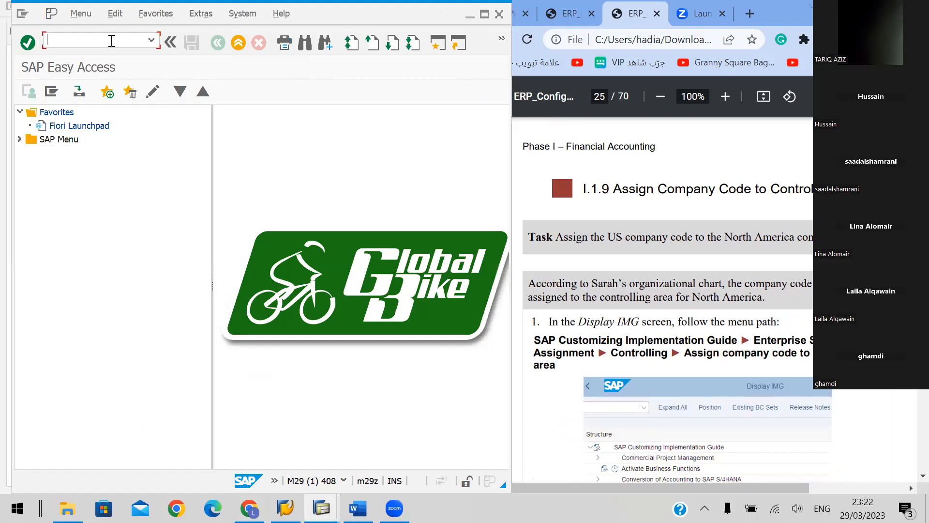
pyautogui.write('SPRO')
pyautogui.press('Return')
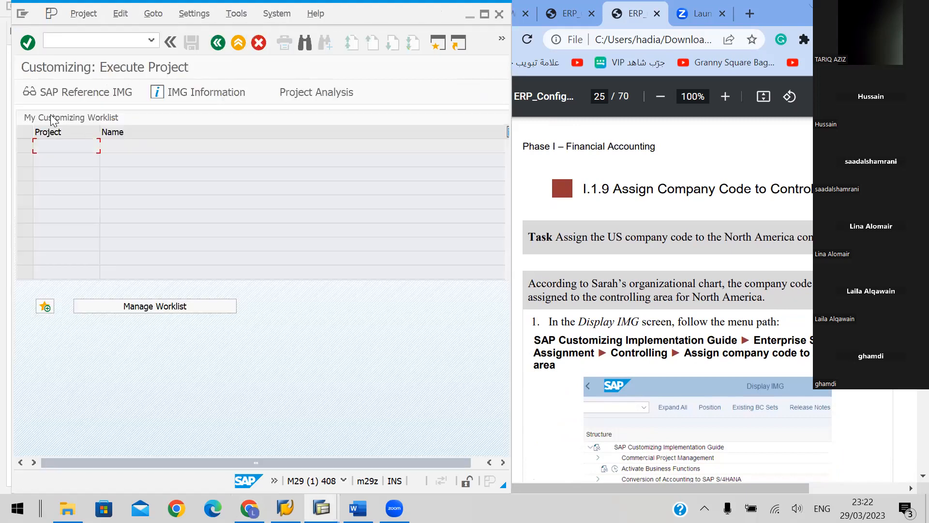
pyautogui.click(74, 90)
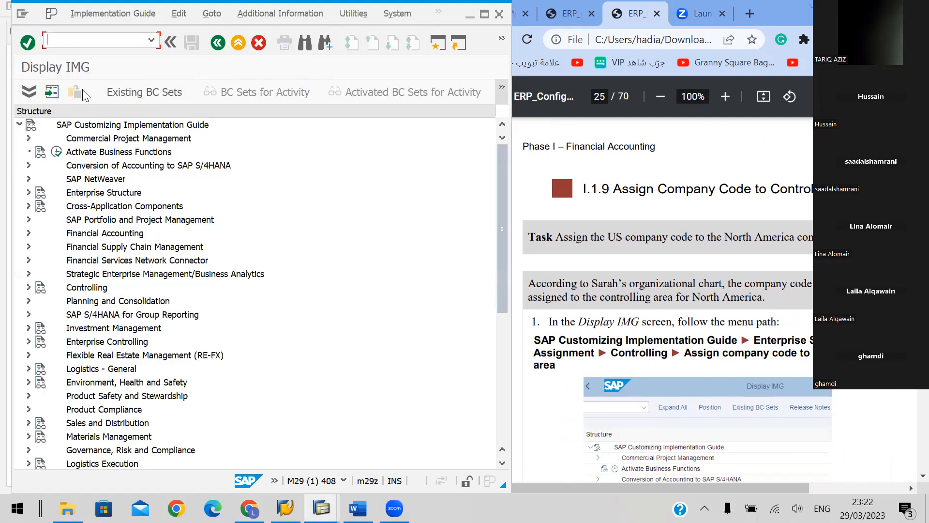
# Expand Enterprise Structure under the SAP Customizing Implementation Guide
pyautogui.click(101, 126)
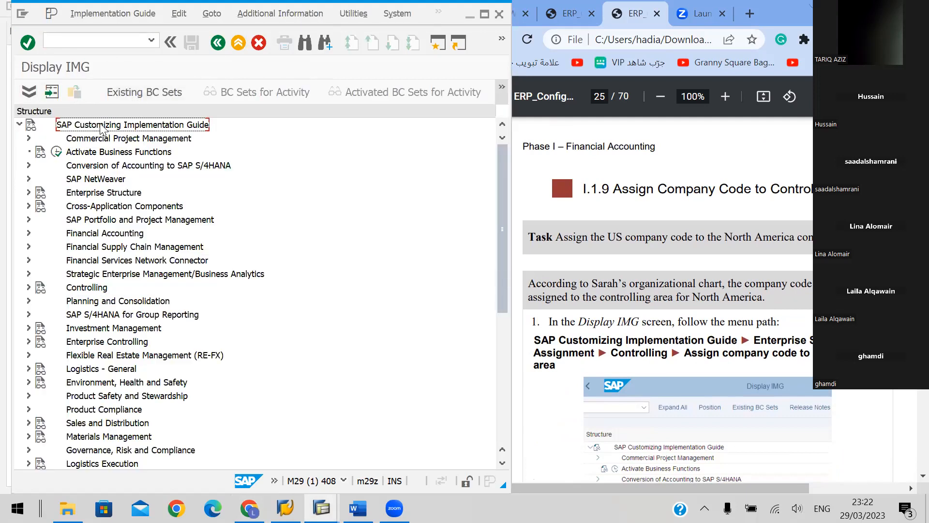
pyautogui.press('Down')
pyautogui.press('Down')
pyautogui.press('Down')
pyautogui.press('Down')
pyautogui.press('Down')
pyautogui.press('Right')
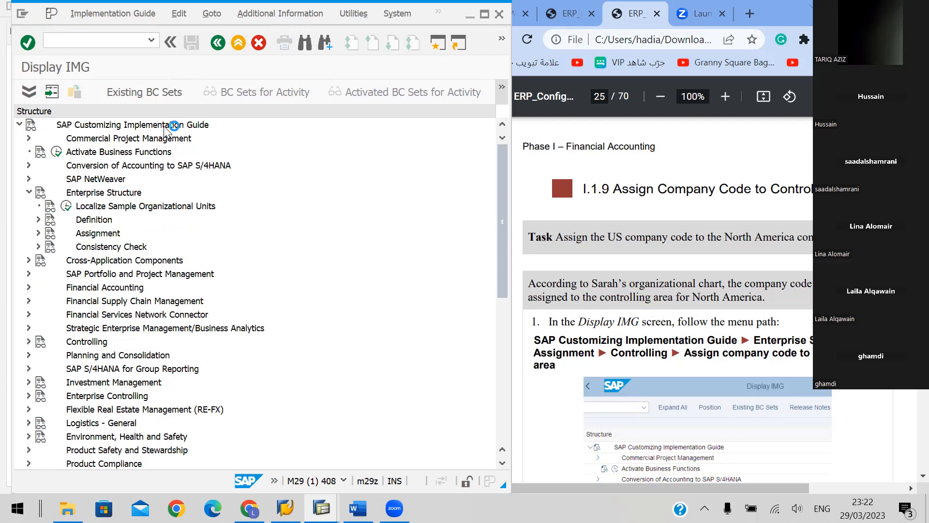
# Expand Assignment and its Controlling node and select the activity Assign company code to controlling area
pyautogui.press('Down')
pyautogui.press('Down')
pyautogui.press('Down')
pyautogui.press('Right')
pyautogui.press('Down')
pyautogui.press('Down')
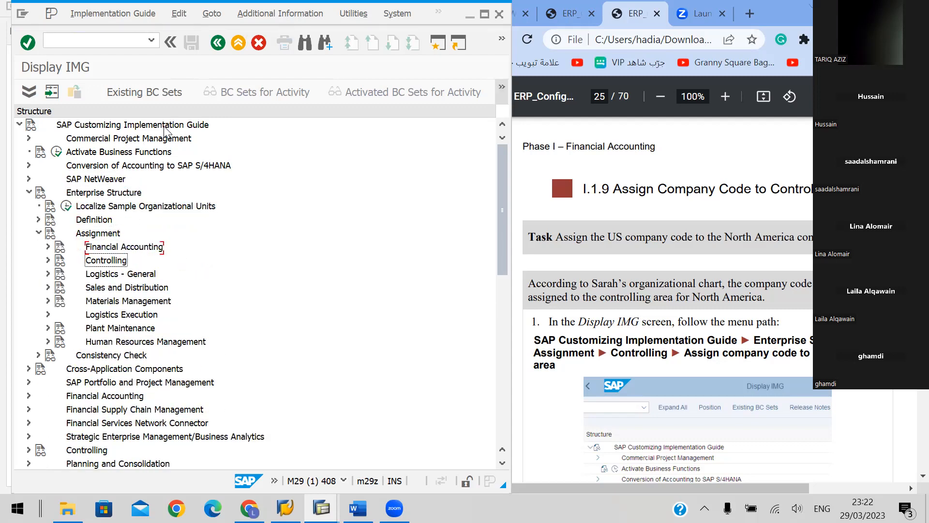
pyautogui.press('Right')
pyautogui.press('Down')
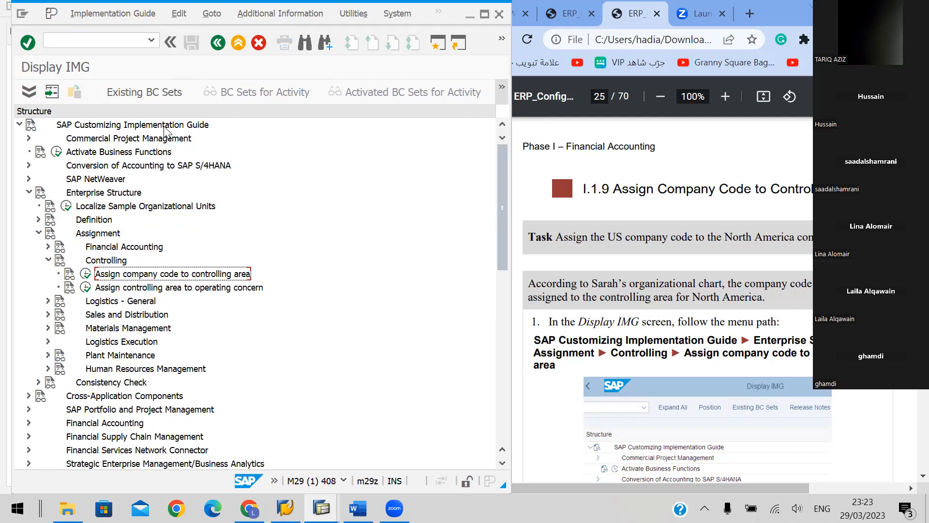
# Open the activity Assign company code to controlling area and select the NA48 row in the Basic data overview
pyautogui.click(85, 274)
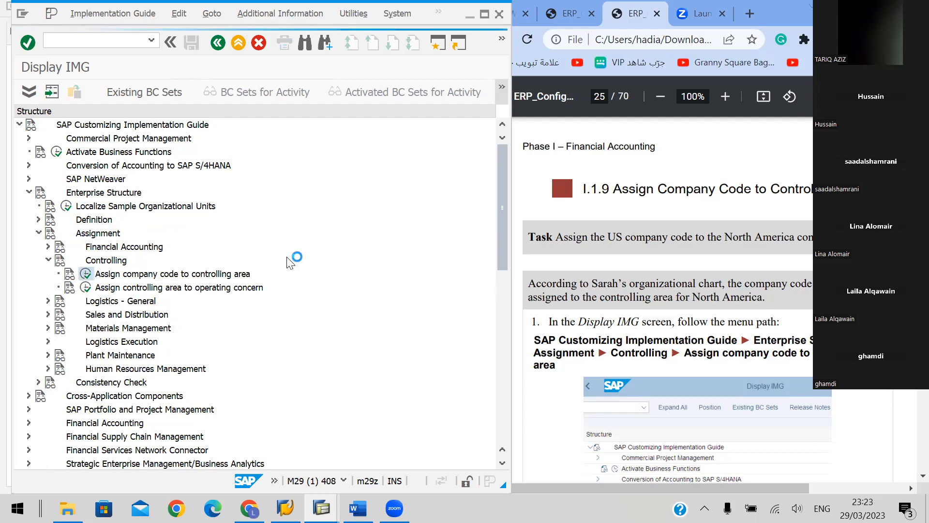
pyautogui.scroll(-5, 734, 271)
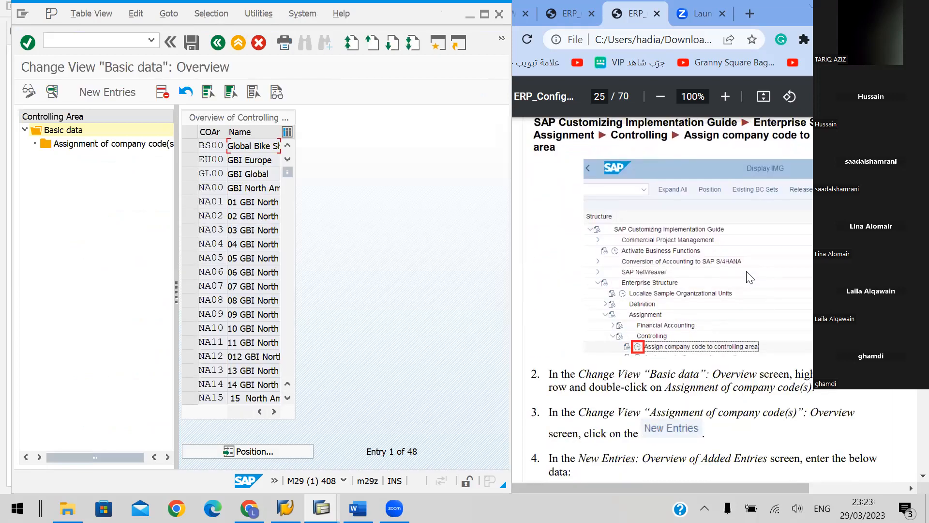
pyautogui.scroll(-2, 749, 275)
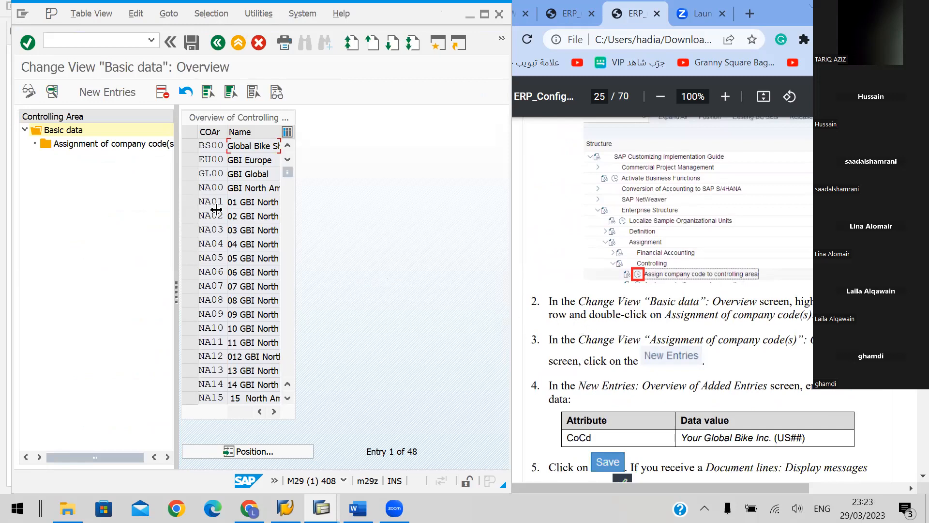
pyautogui.scroll(-1, 275, 279)
pyautogui.scroll(-4, 275, 279)
pyautogui.scroll(-2, 236, 341)
pyautogui.scroll(-2, 236, 337)
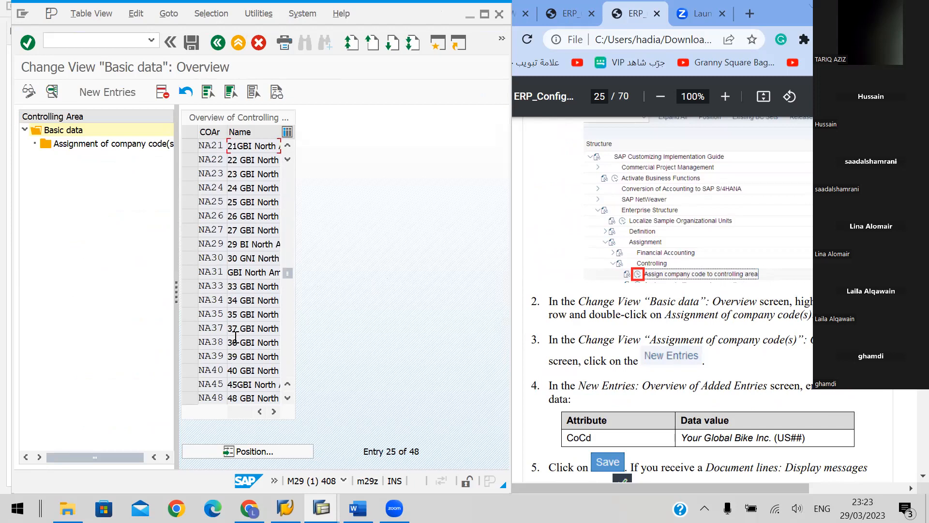
pyautogui.click(189, 359)
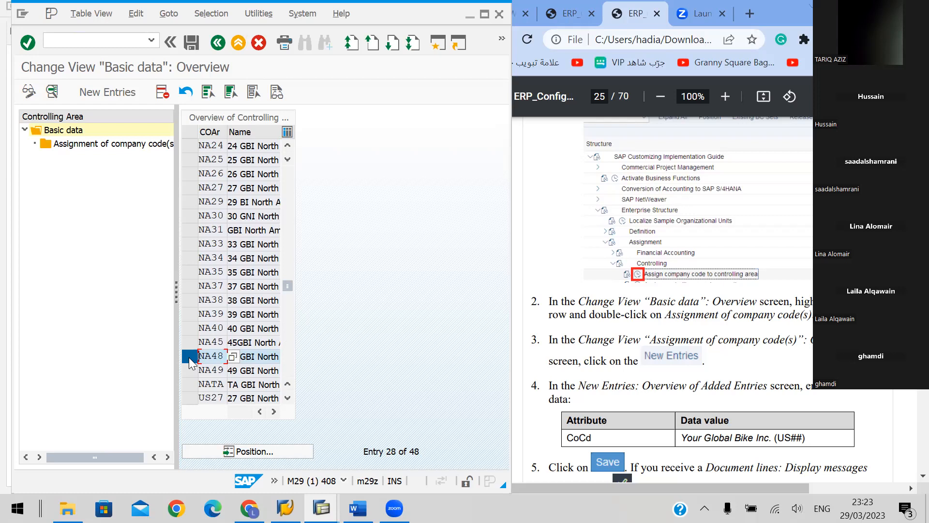
pyautogui.click(106, 94)
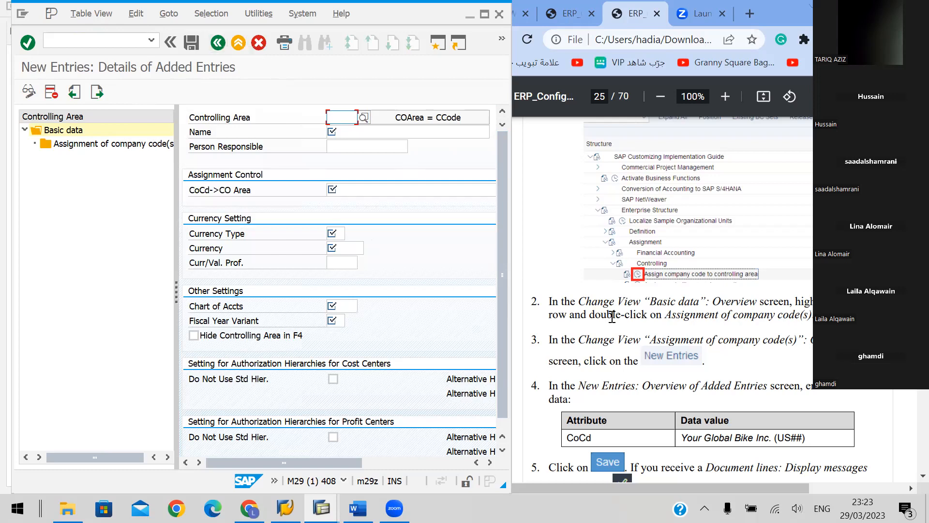
pyautogui.moveTo(582, 314); pyautogui.dragTo(695, 313)
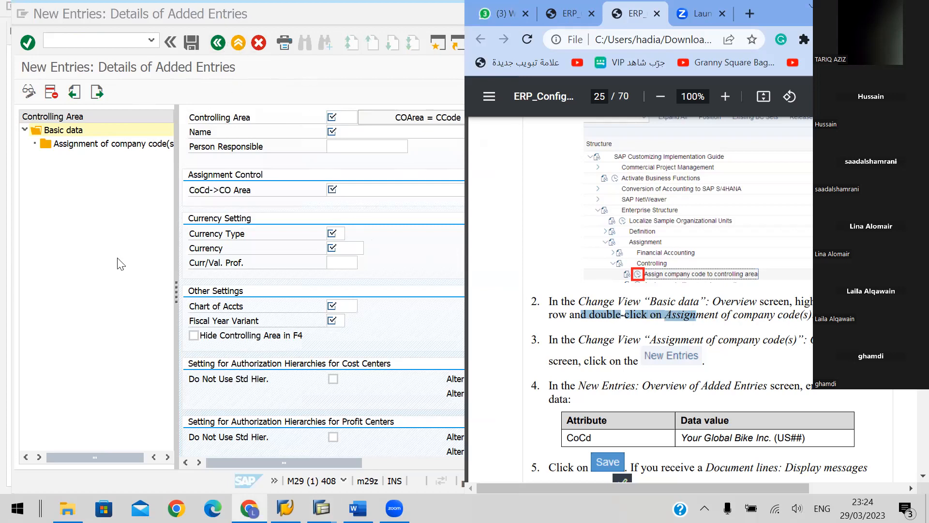
pyautogui.click(242, 43)
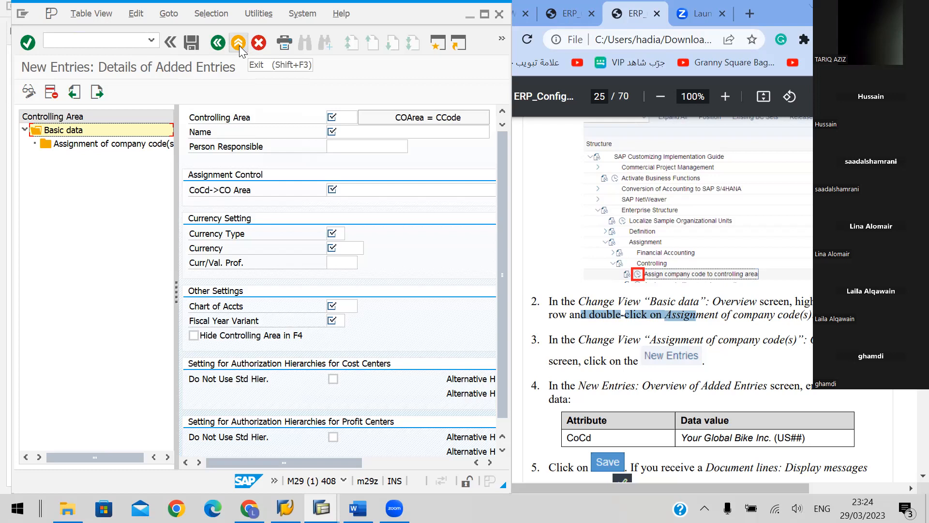
pyautogui.click(265, 45)
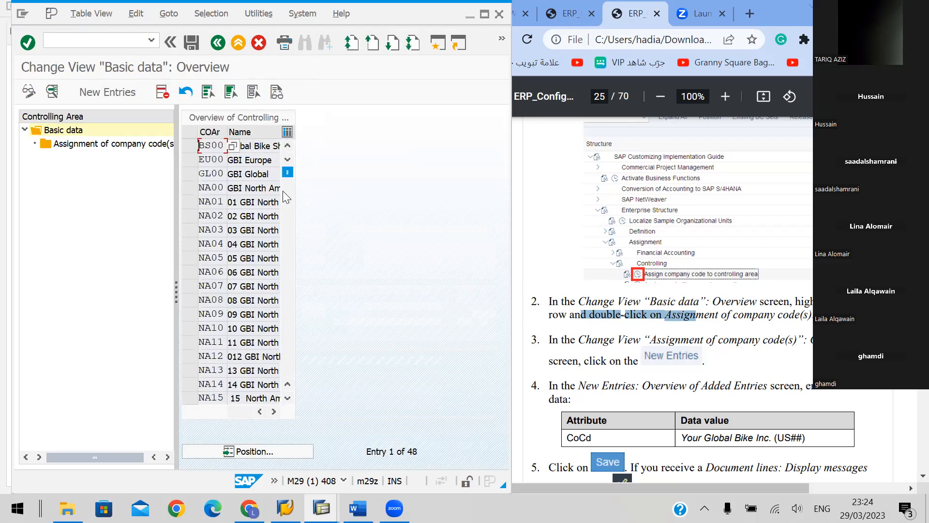
# Display the basic data details of controlling area NA48 and return to the overview
pyautogui.scroll(-4, 229, 246)
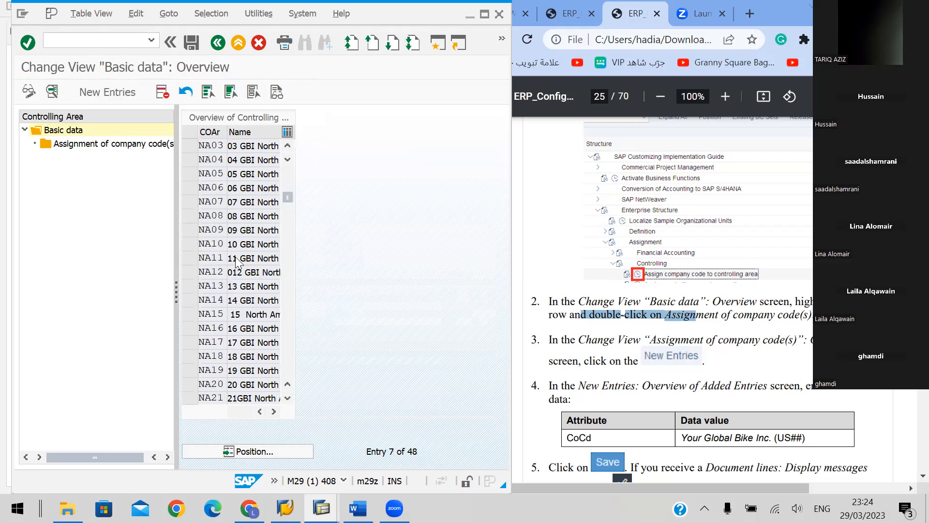
pyautogui.scroll(-5, 232, 290)
pyautogui.click(213, 355)
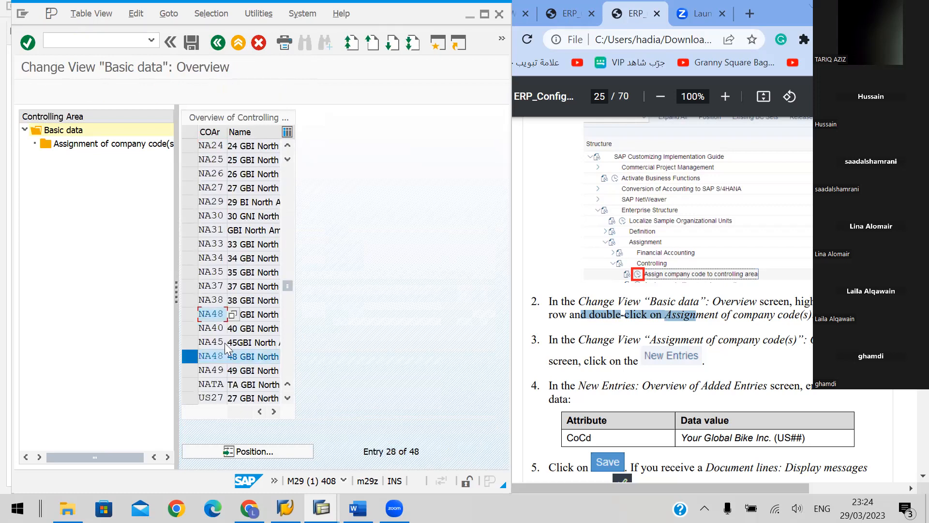
pyautogui.scroll(-1, 213, 343)
pyautogui.doubleClick(217, 312)
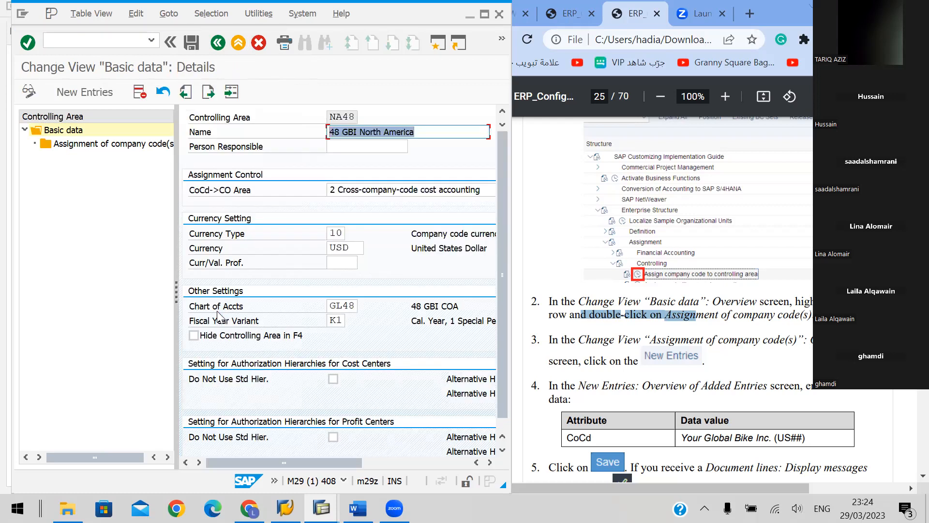
pyautogui.click(257, 43)
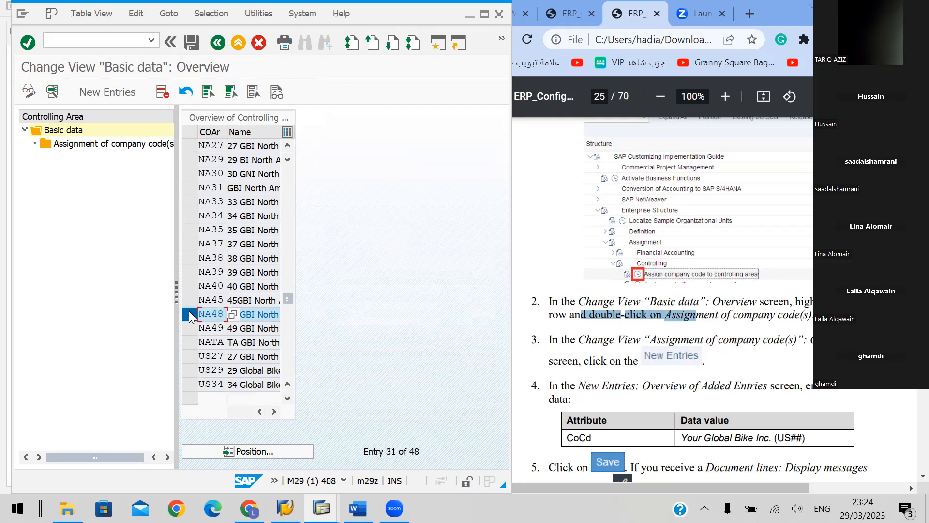
# Open the company code assignments of controlling area NA48 and add a new entry for company code US48
pyautogui.doubleClick(103, 144)
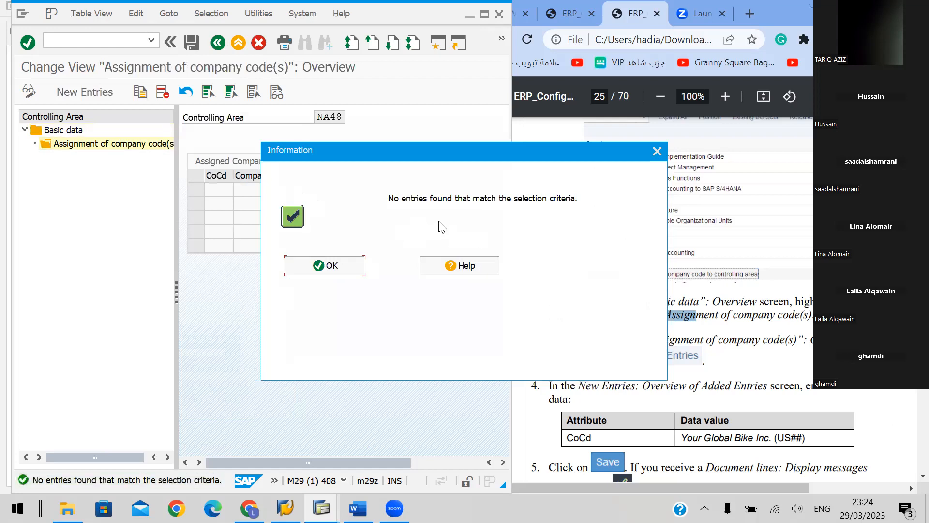
pyautogui.click(331, 267)
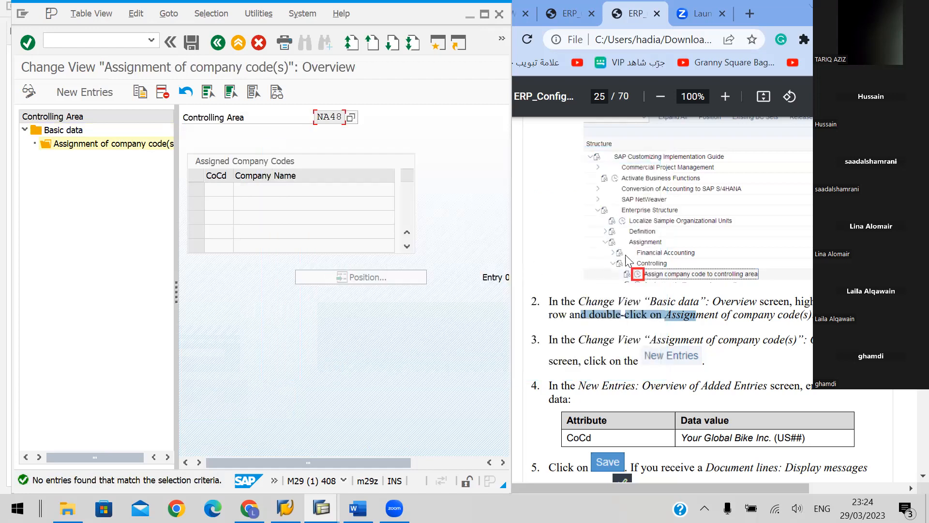
pyautogui.scroll(-2, 627, 259)
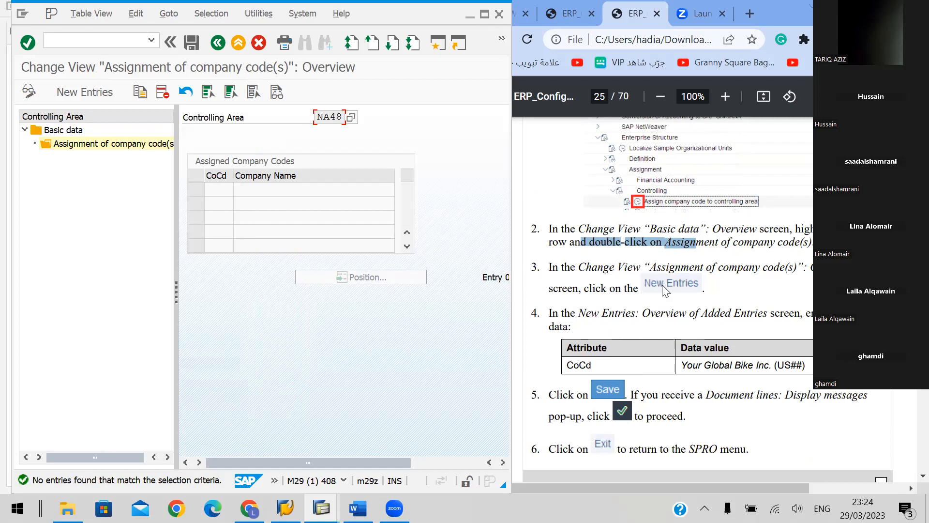
pyautogui.click(88, 95)
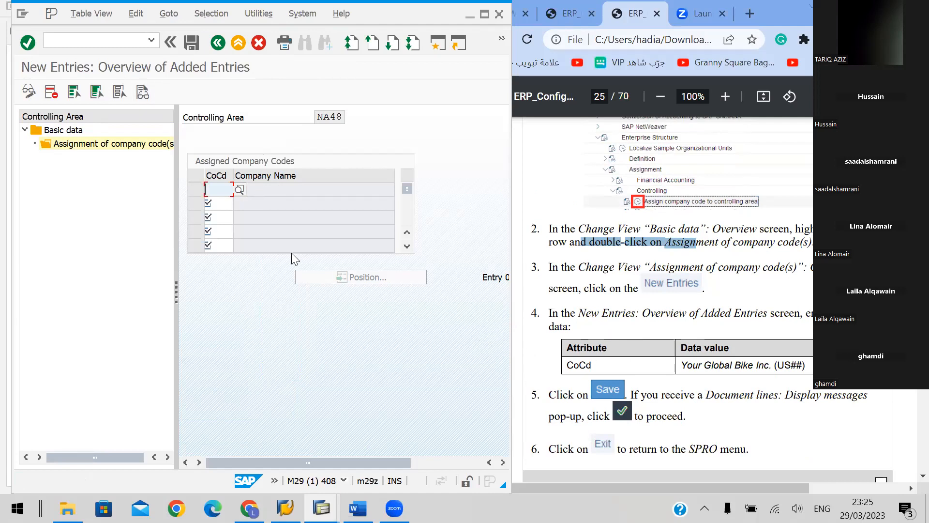
pyautogui.write('US48')
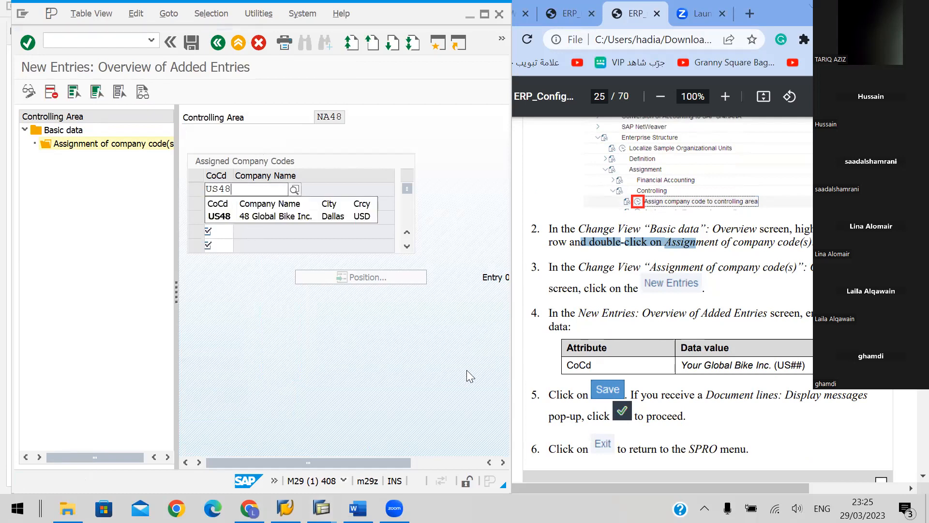
pyautogui.click(447, 360)
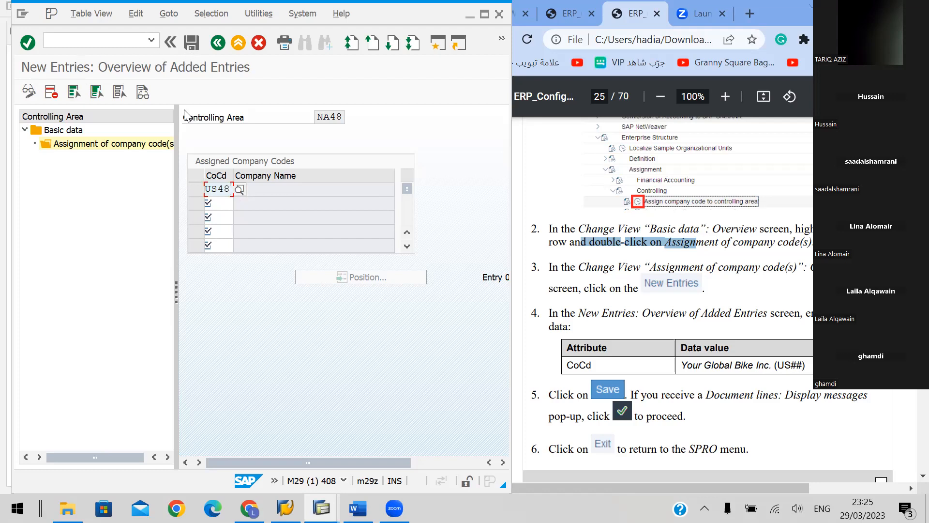
pyautogui.press('Return')
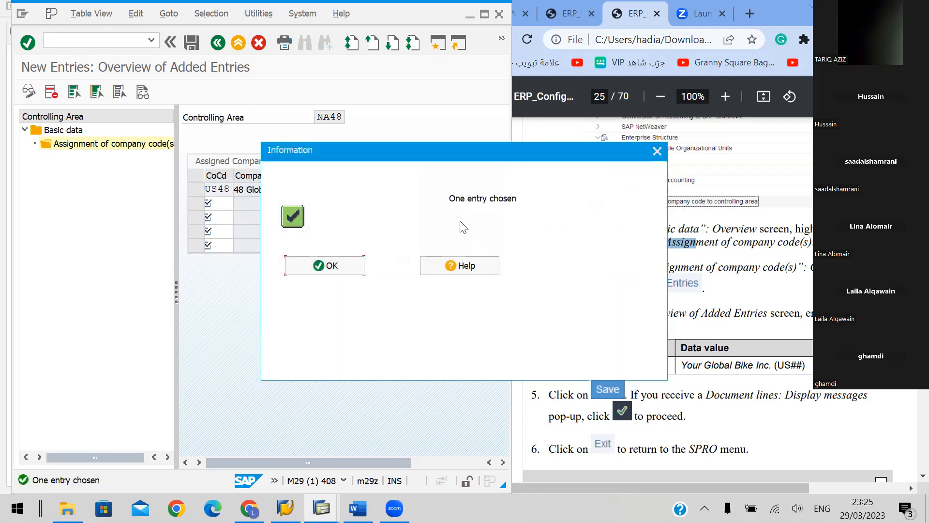
pyautogui.click(332, 265)
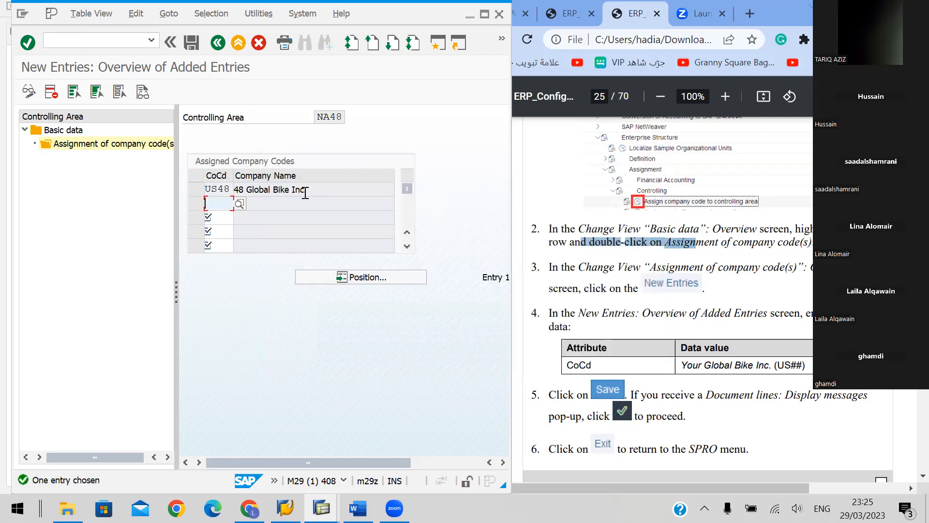
# Save the company code assignment, check the handbook's save instructions and continue past the Document lines messages
pyautogui.click(191, 46)
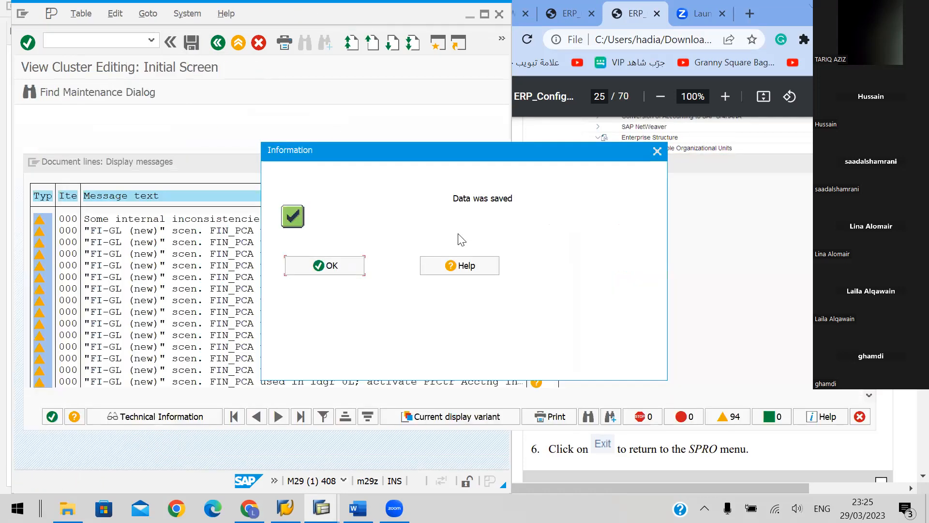
pyautogui.click(344, 264)
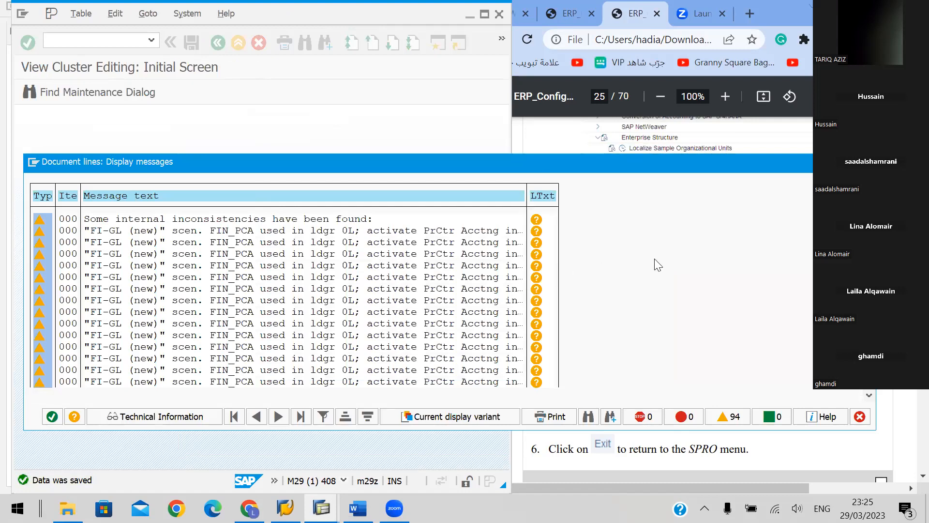
pyautogui.click(795, 139)
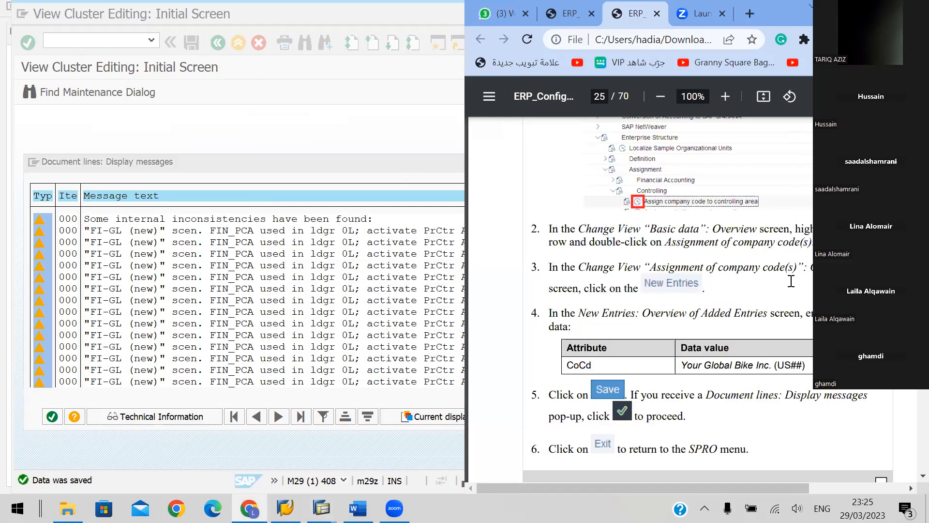
pyautogui.scroll(-3, 791, 282)
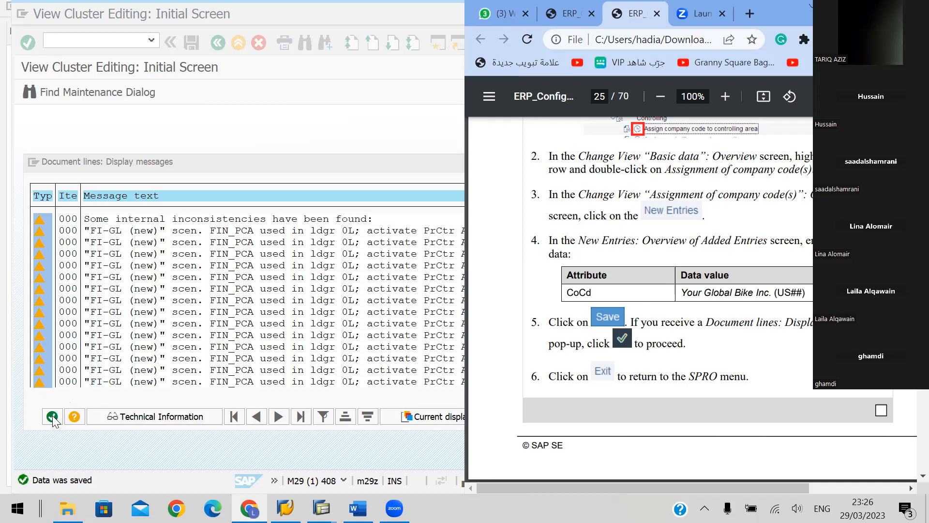
pyautogui.click(58, 395)
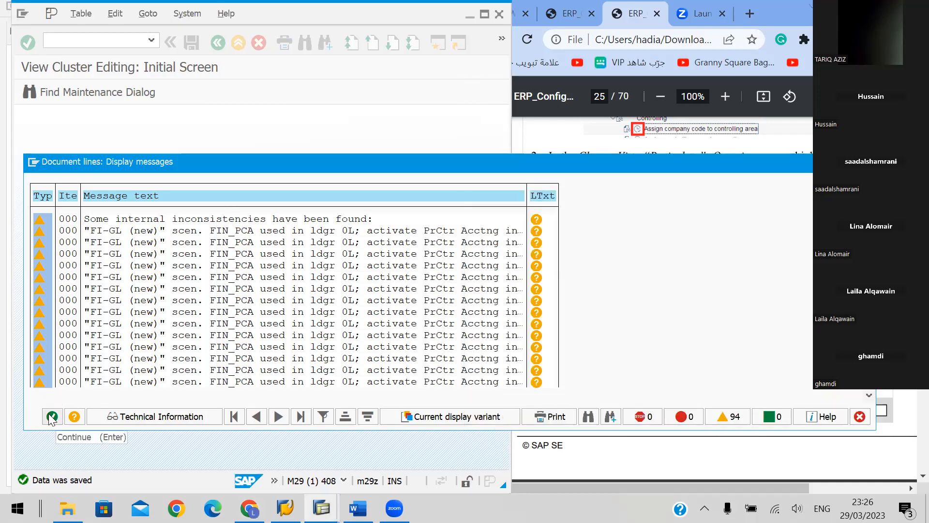
pyautogui.click(50, 415)
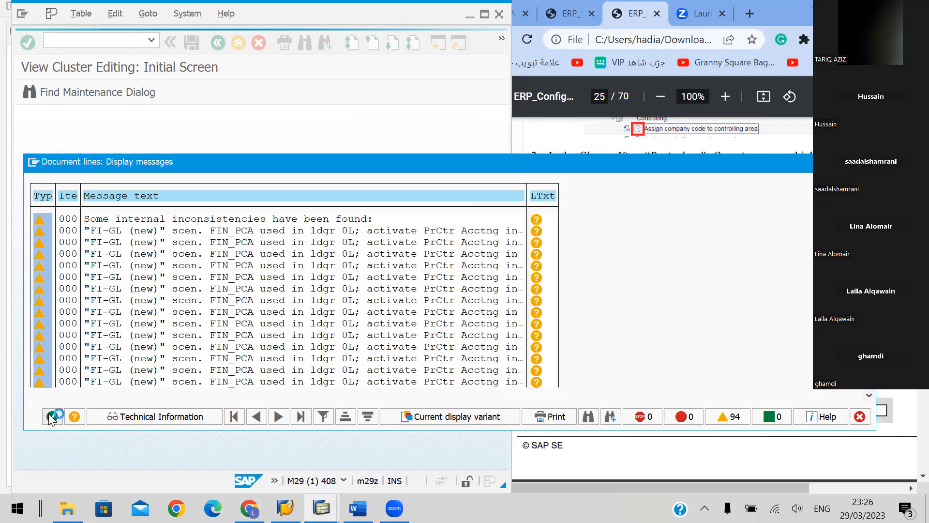
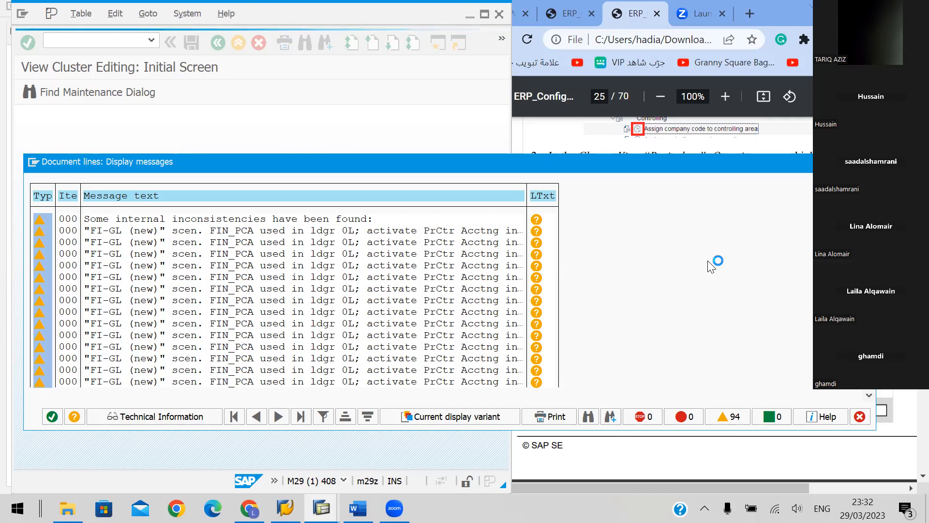
# Review the handbook's save and exit instructions for section I.1.9 and accept the Document lines messages
pyautogui.click(708, 262)
pyautogui.scroll(6, 708, 261)
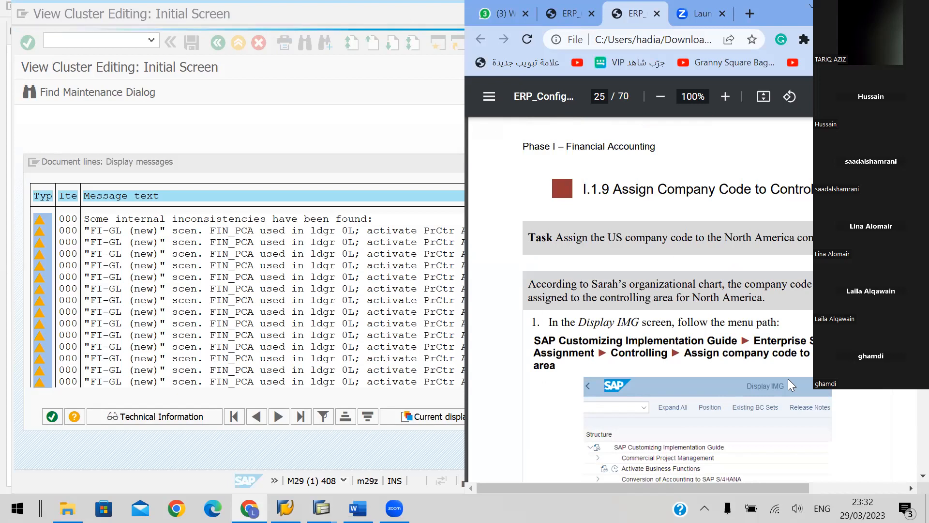
pyautogui.scroll(-5, 787, 378)
pyautogui.scroll(-3, 789, 385)
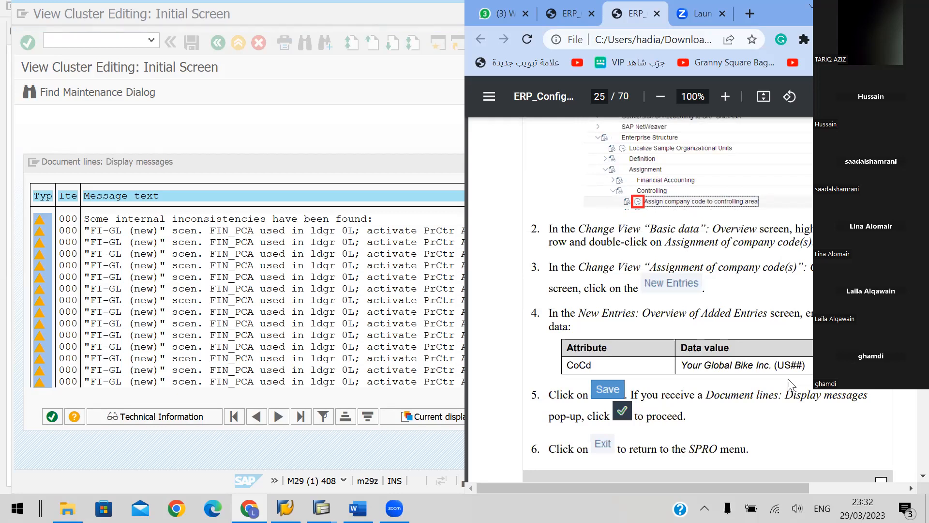
pyautogui.scroll(-5, 790, 385)
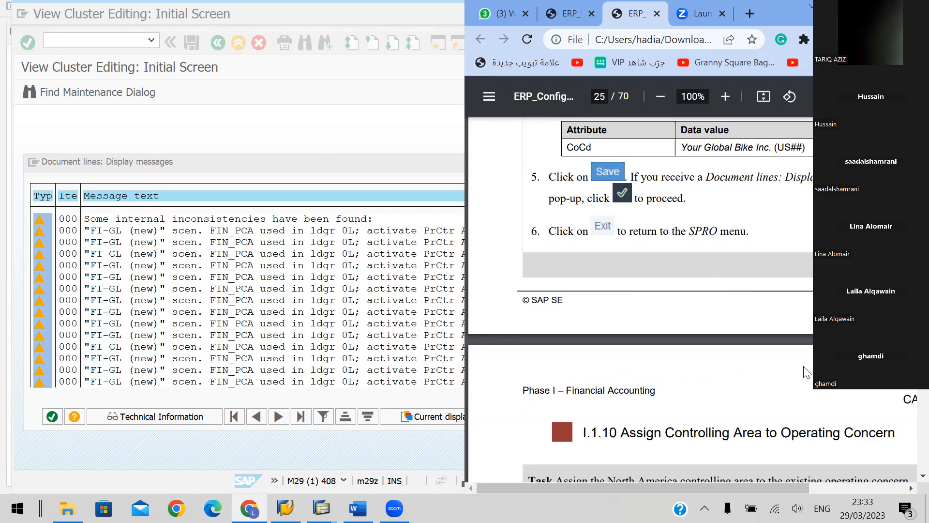
pyautogui.click(350, 133)
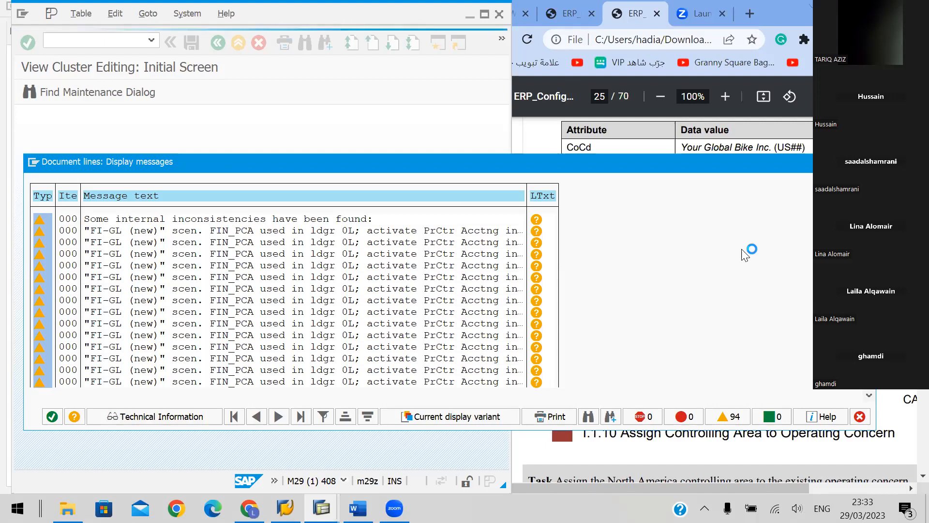
pyautogui.press('Return')
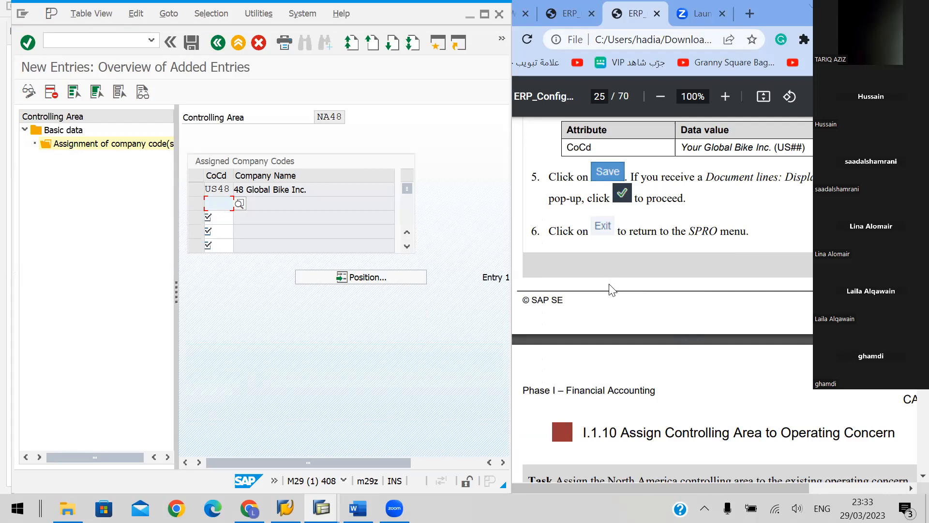
# Exit the company code assignment and leave Customizing, returning to SAP Easy Access
pyautogui.scroll(-3, 609, 289)
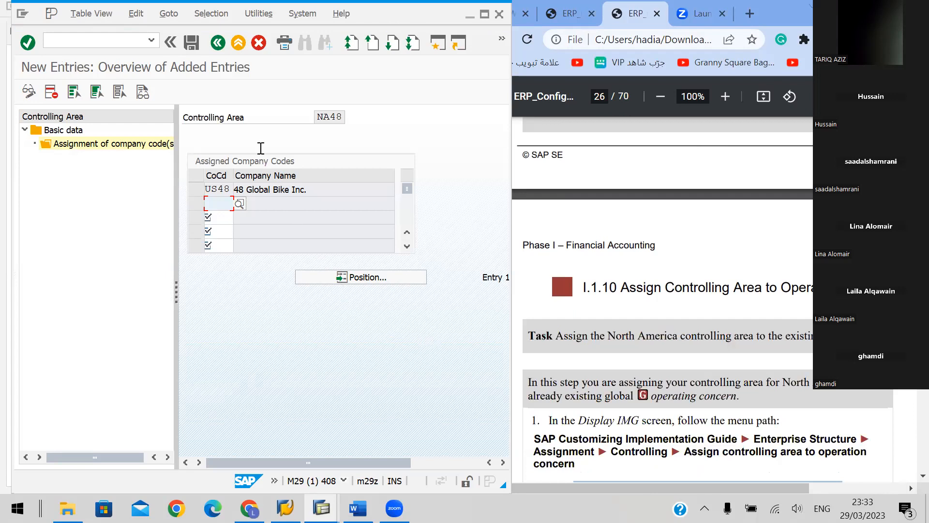
pyautogui.click(238, 45)
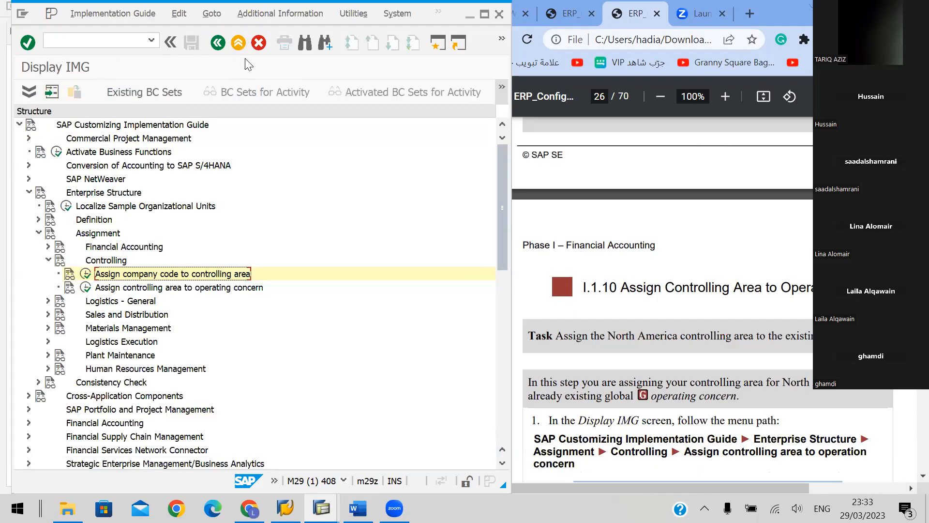
pyautogui.click(237, 44)
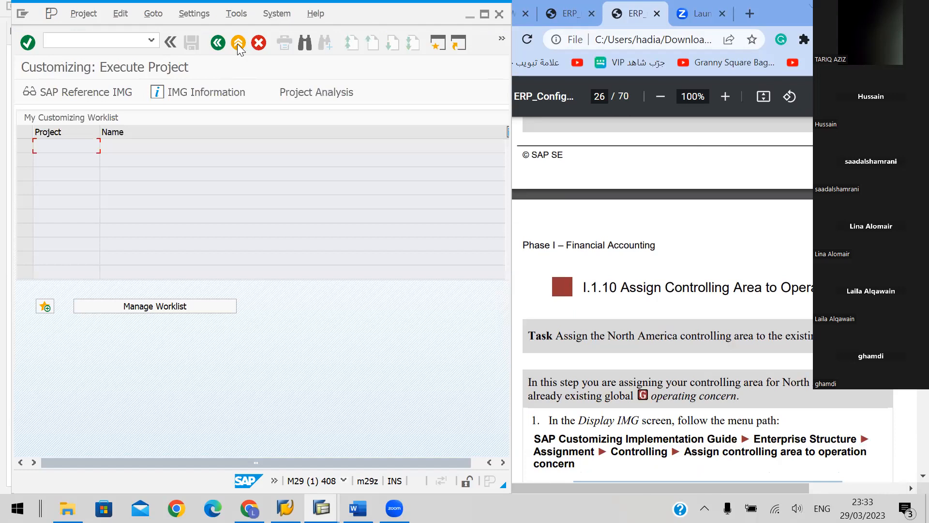
pyautogui.click(237, 44)
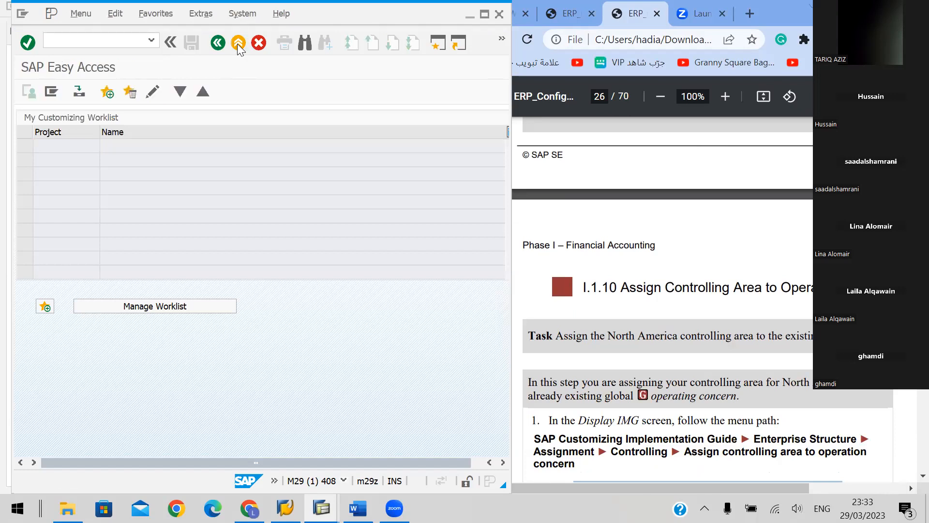
# Run transaction SPRO and display the SAP Reference IMG
pyautogui.click(91, 39)
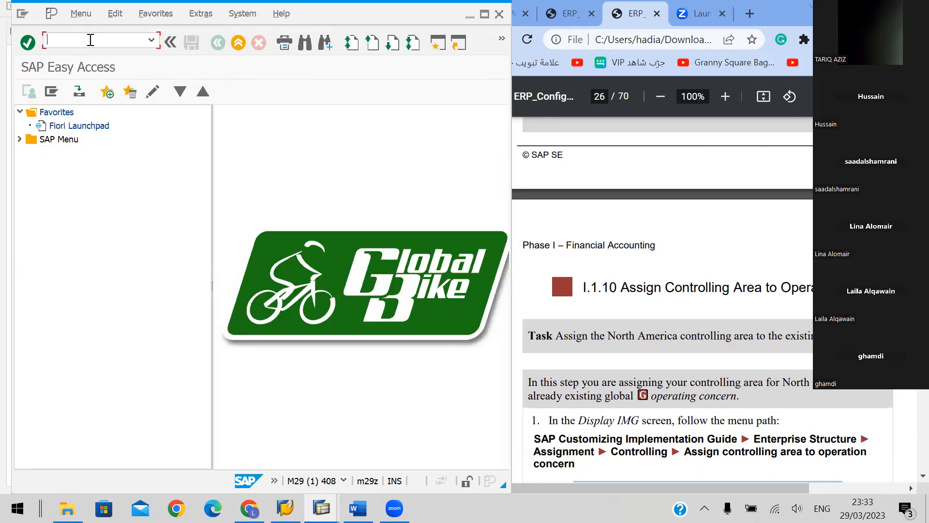
pyautogui.write('SPRO')
pyautogui.press('Return')
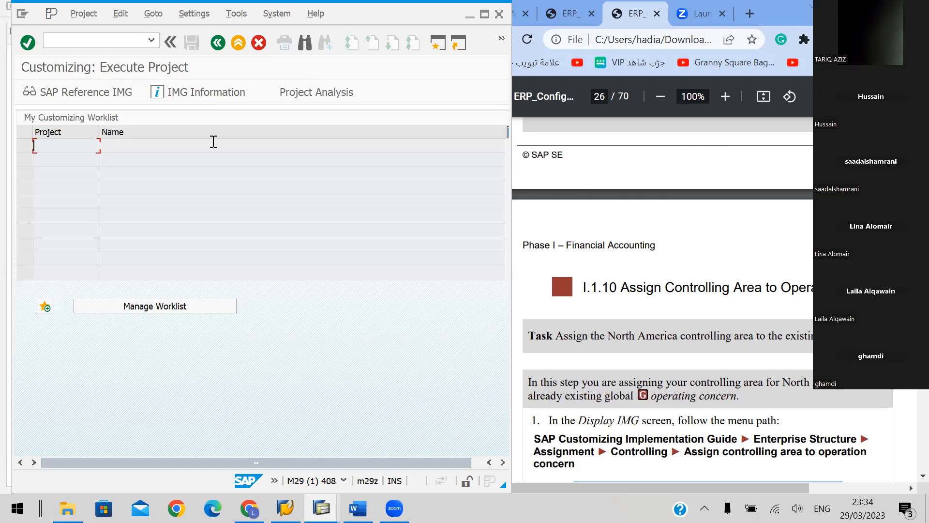
pyautogui.click(73, 91)
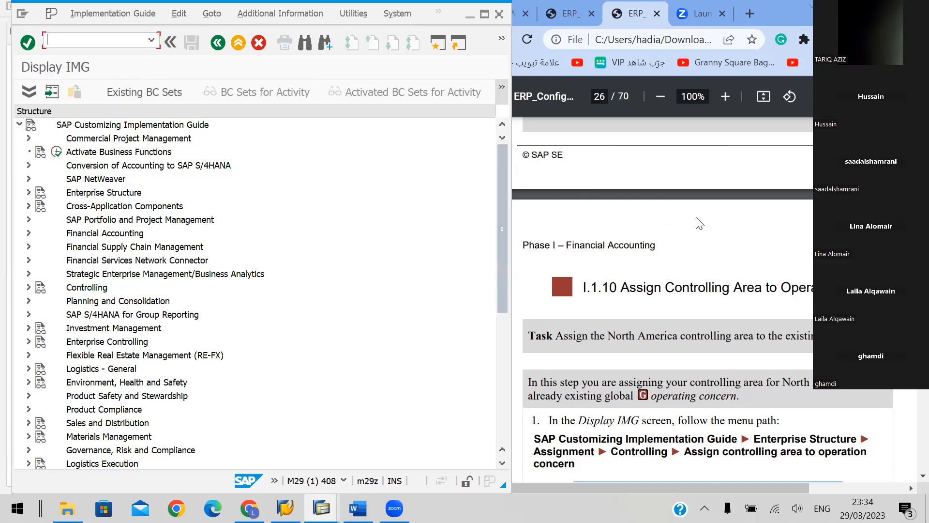
# Check the handbook's menu path for section I.1.10 and expand Enterprise Structure and its Assignment node in the IMG
pyautogui.click(699, 224)
pyautogui.scroll(-3, 762, 260)
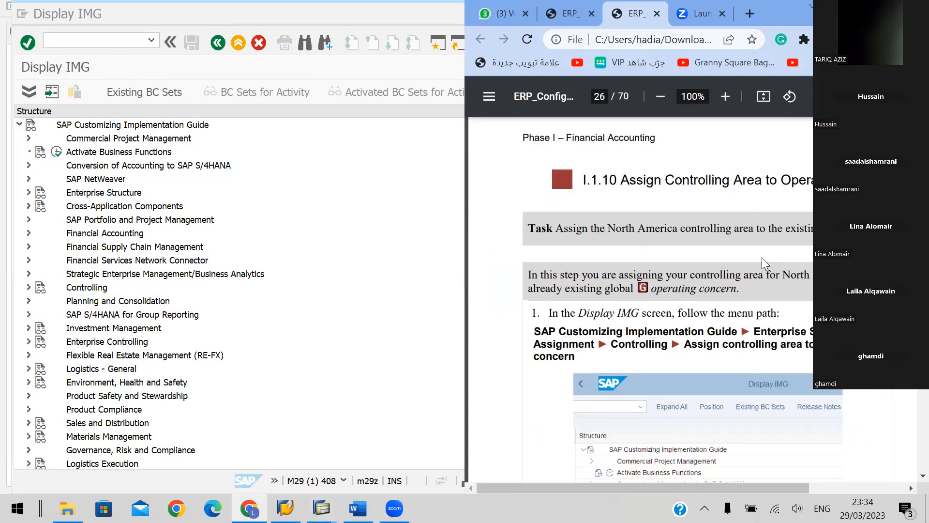
pyautogui.click(159, 125)
pyautogui.press('Down')
pyautogui.press('Down')
pyautogui.press('Down')
pyautogui.press('Down')
pyautogui.press('Down')
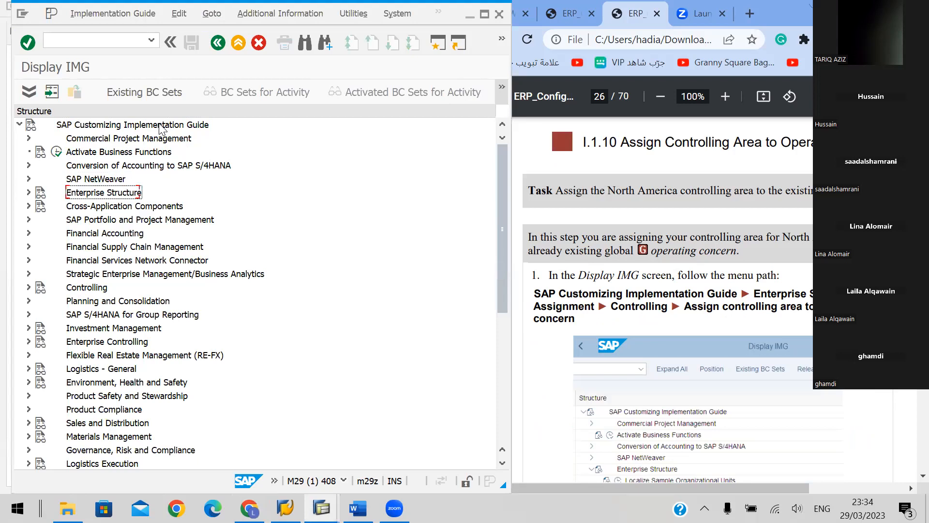
pyautogui.press('Right')
pyautogui.press('Down')
pyautogui.press('Down')
pyautogui.press('Down')
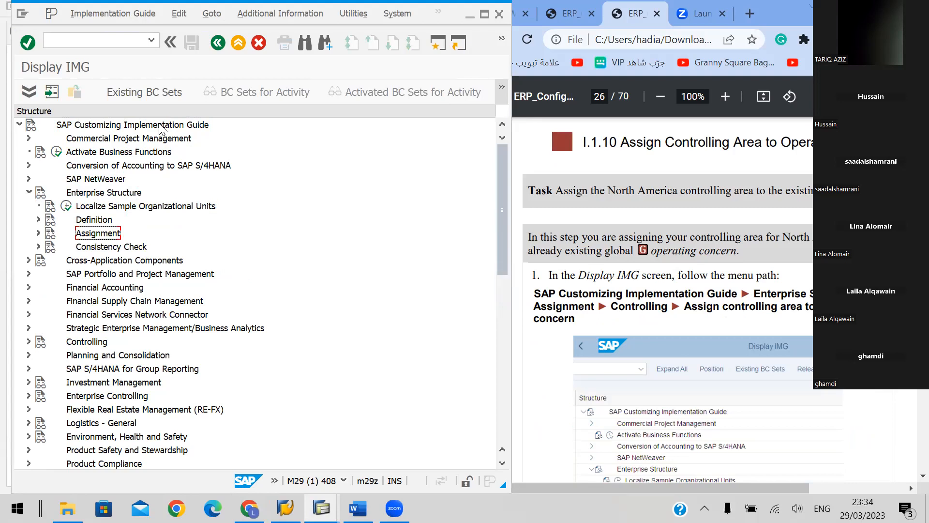
pyautogui.press('Right')
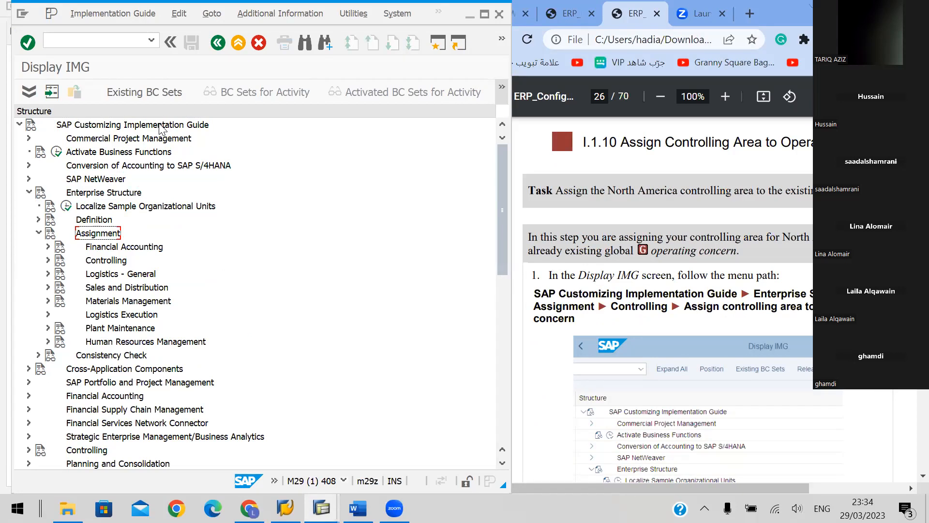
# Expand Controlling under Assignment and open the activity Assign controlling area to operating concern
pyautogui.press('Down')
pyautogui.press('Down')
pyautogui.press('Right')
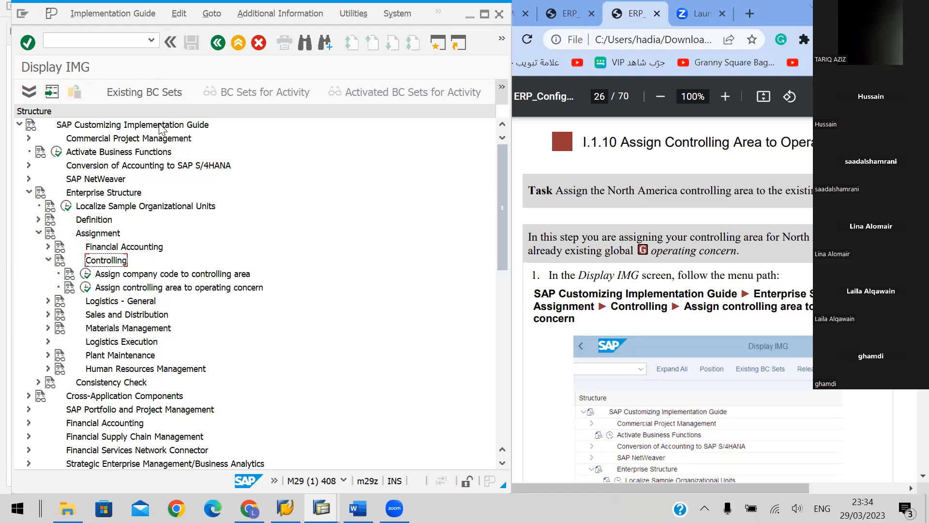
pyautogui.press('Down')
pyautogui.press('Down')
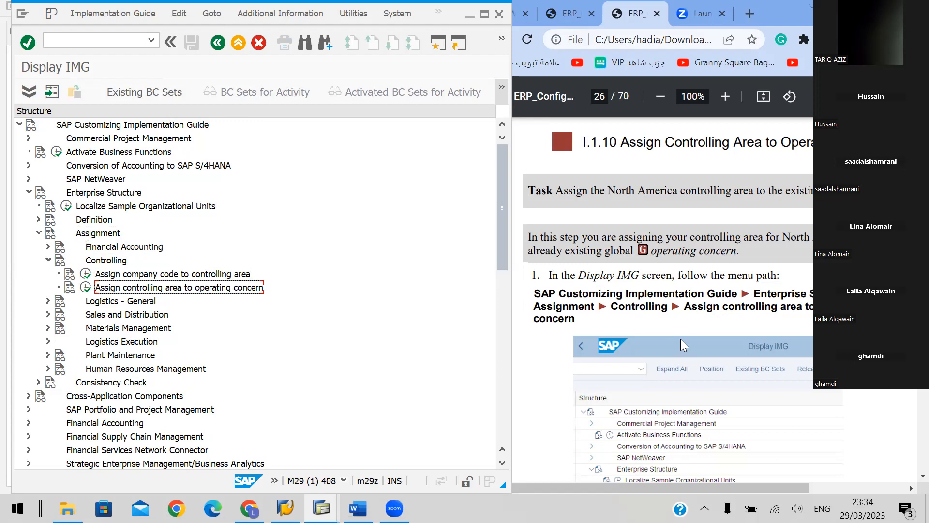
pyautogui.scroll(-3, 680, 340)
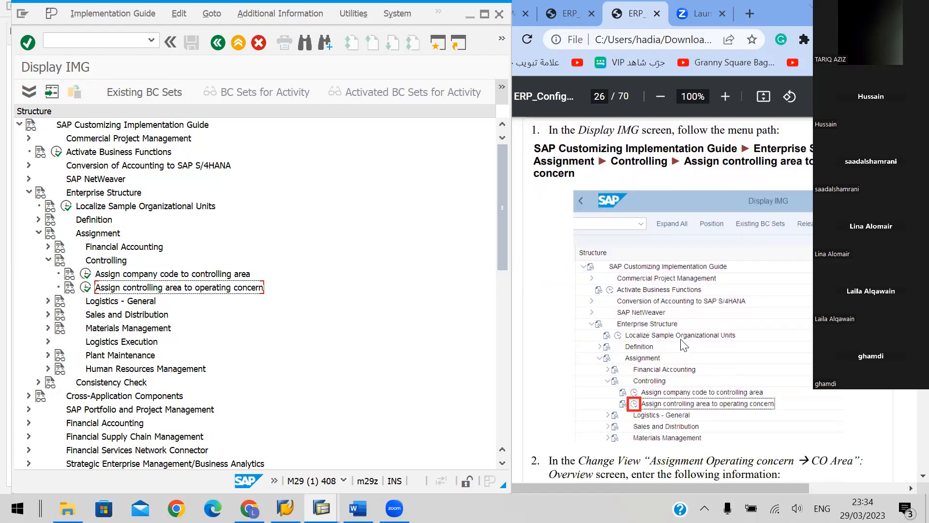
pyautogui.scroll(-2, 684, 345)
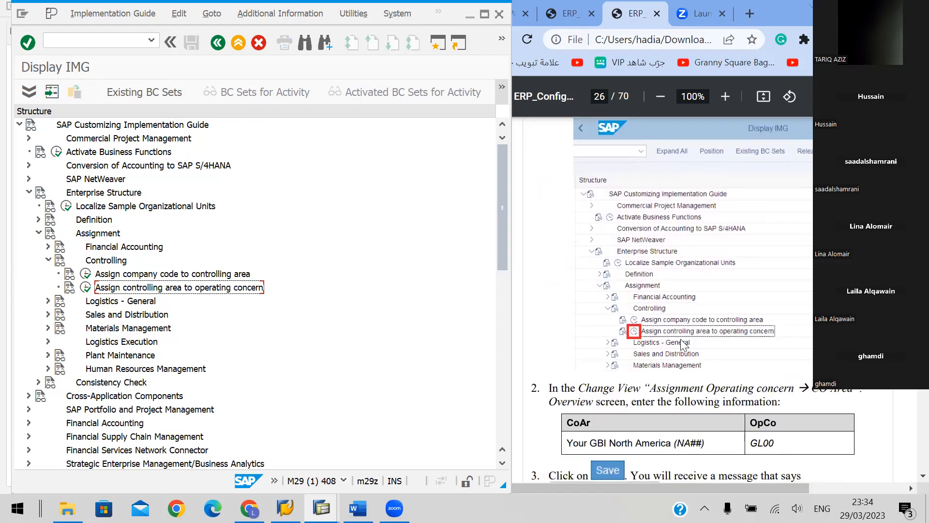
pyautogui.click(86, 288)
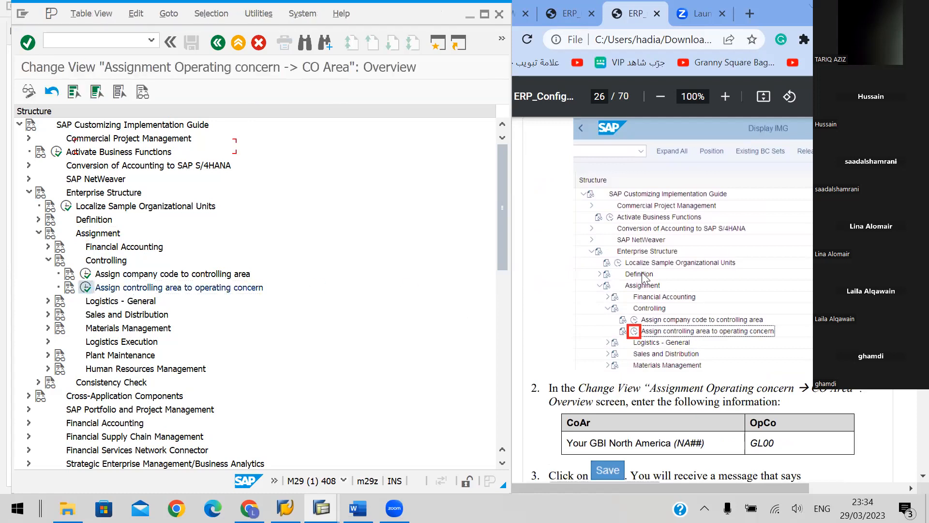
# Assign operating concern GL00 to controlling area NA48 and save the assignment
pyautogui.scroll(-3, 657, 273)
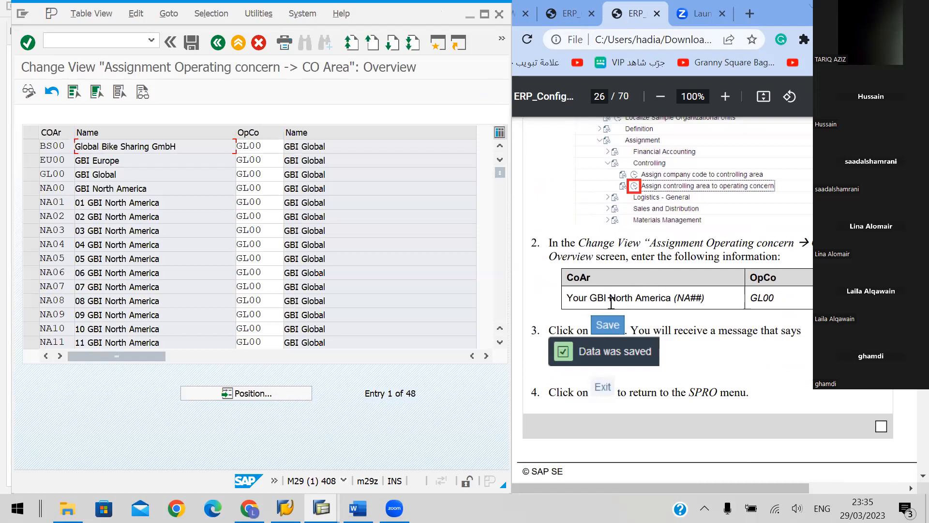
pyautogui.scroll(-3, 147, 234)
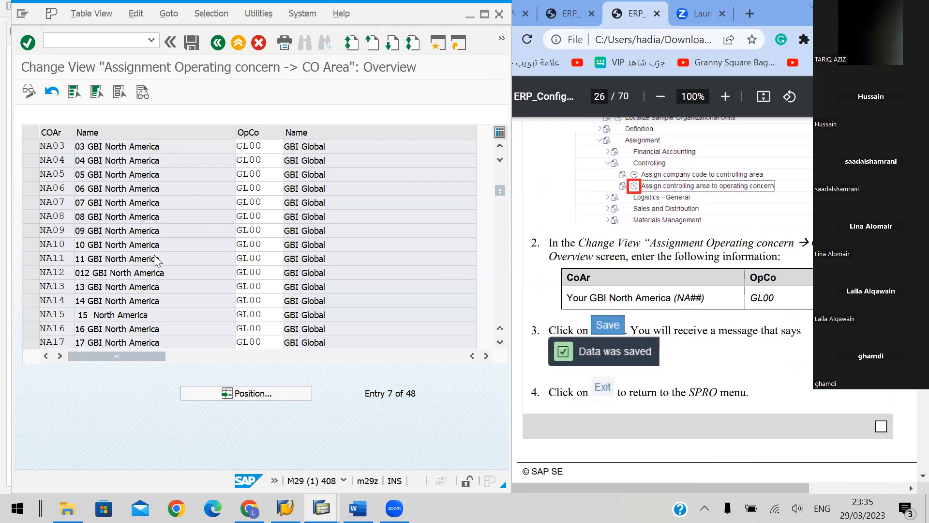
pyautogui.scroll(-5, 156, 260)
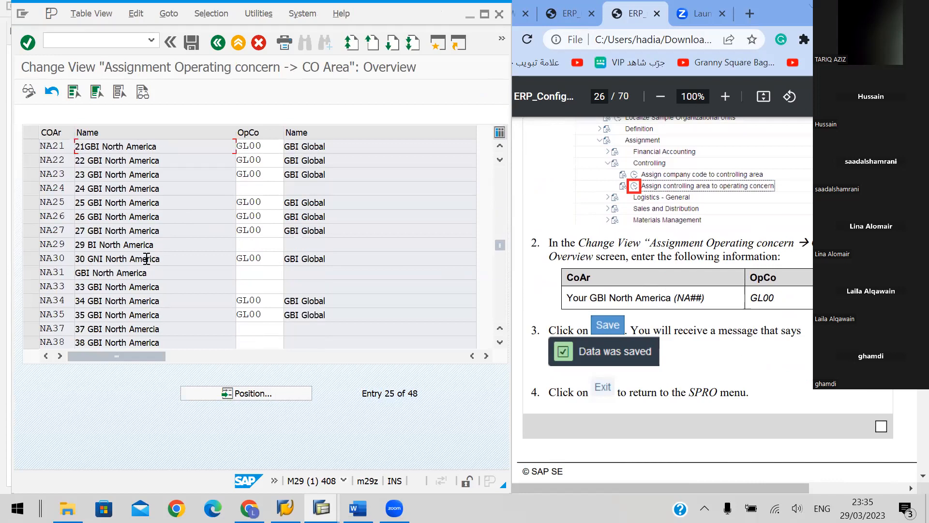
pyautogui.scroll(-2, 145, 259)
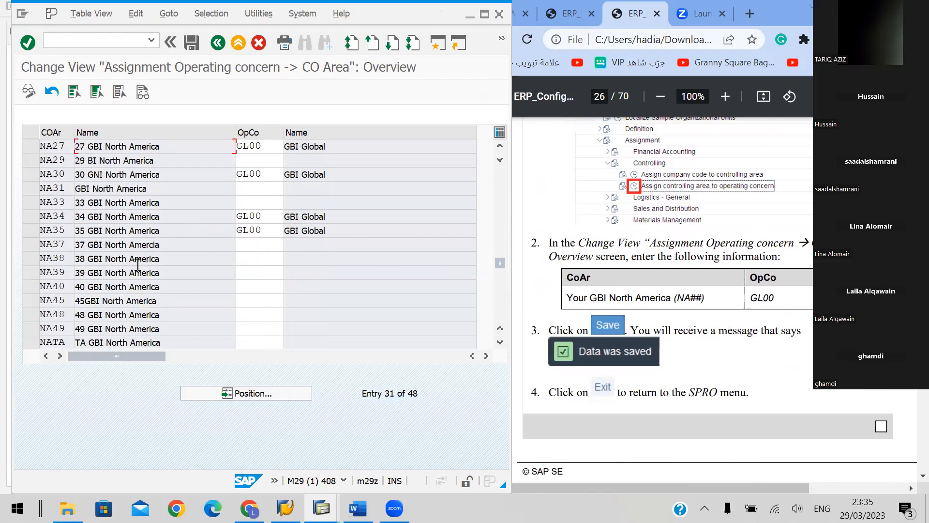
pyautogui.click(31, 315)
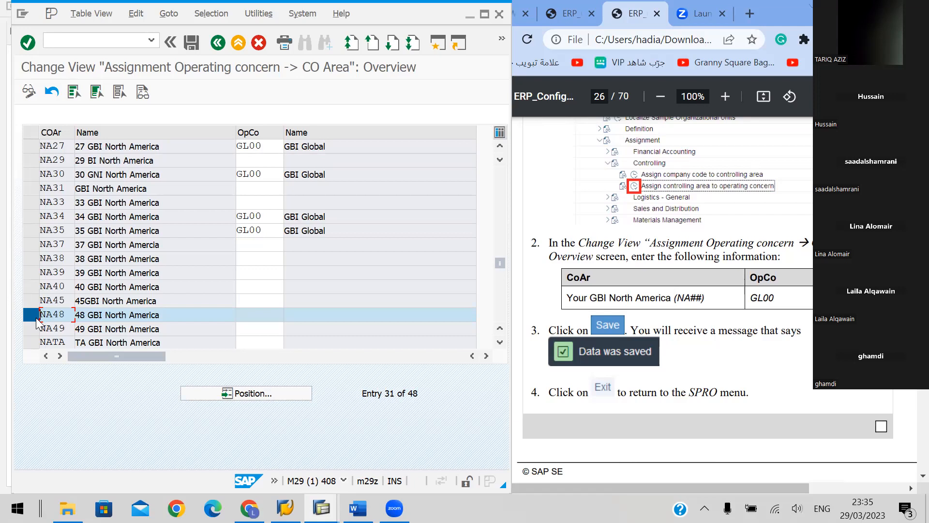
pyautogui.click(254, 327)
pyautogui.click(256, 314)
pyautogui.write('GL00')
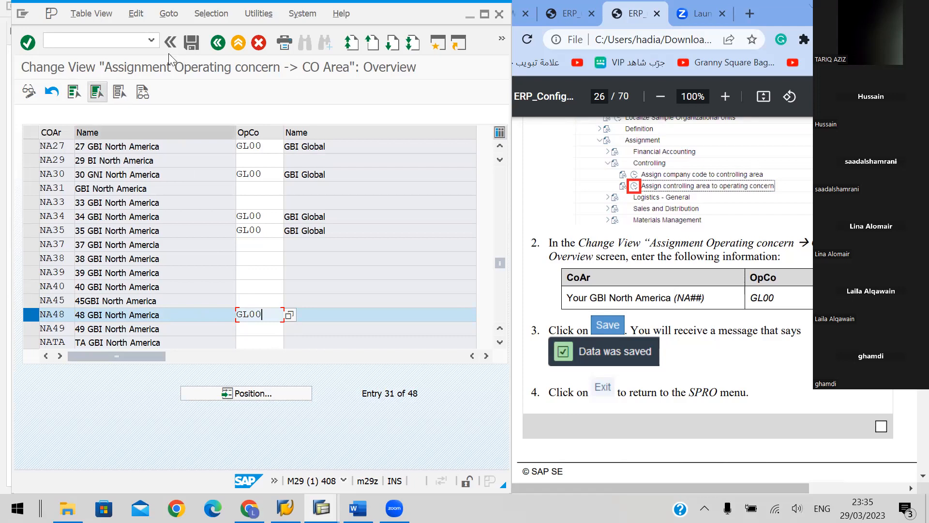
pyautogui.doubleClick(262, 315)
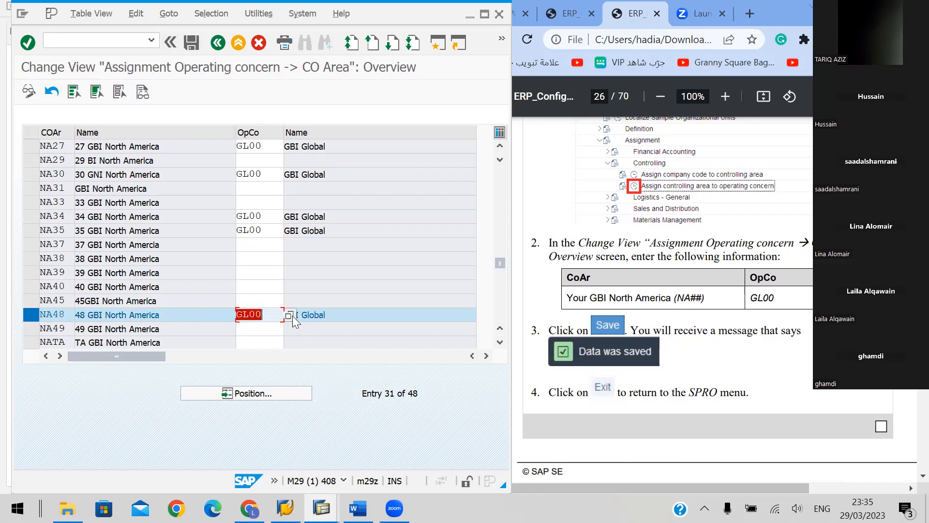
pyautogui.click(315, 327)
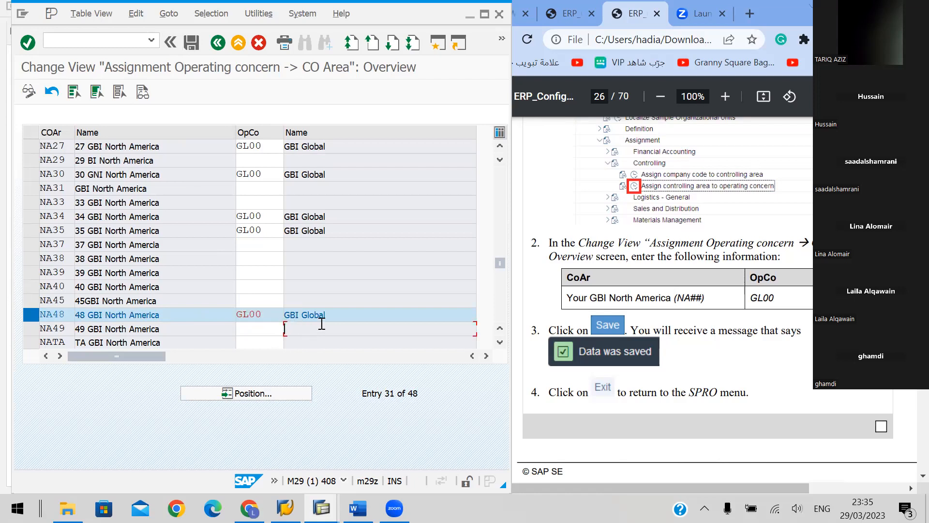
pyautogui.click(189, 42)
pyautogui.click(328, 265)
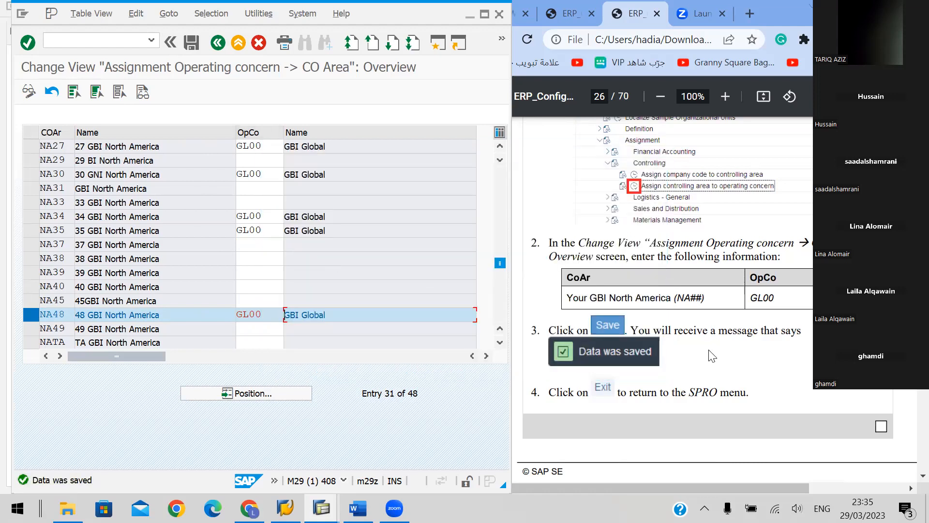
# Advance the handbook to section I.1.11 Assign Credit Control Area to Company Code and exit to the Display IMG screen
pyautogui.scroll(-3, 711, 356)
pyautogui.scroll(-2, 711, 355)
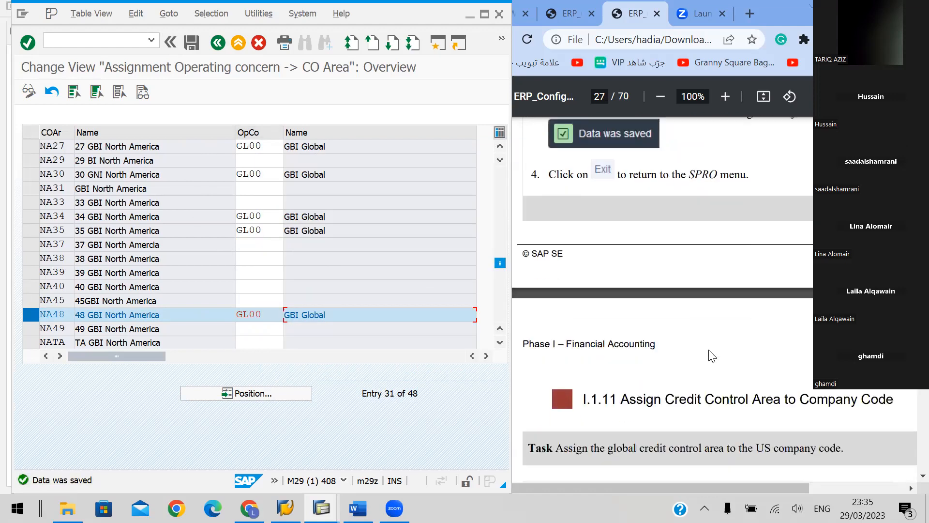
pyautogui.scroll(-2, 712, 355)
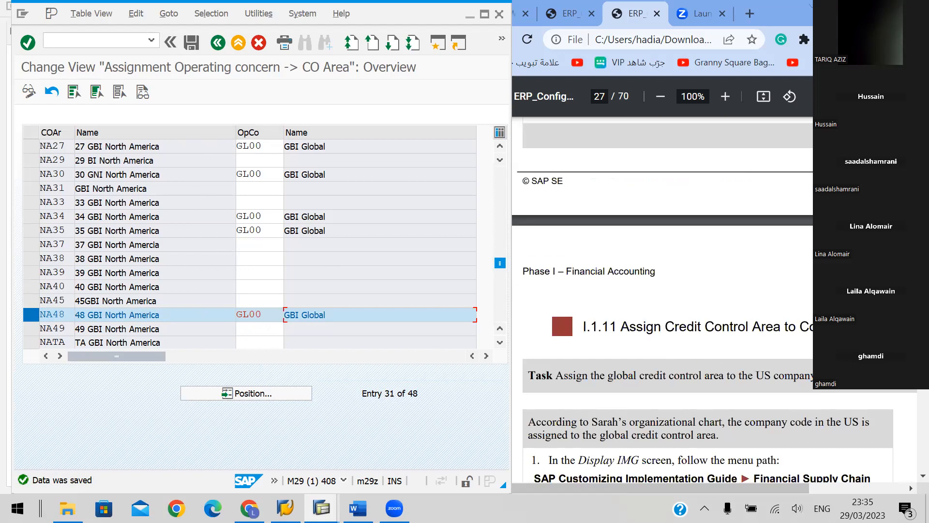
pyautogui.scroll(-2, 711, 356)
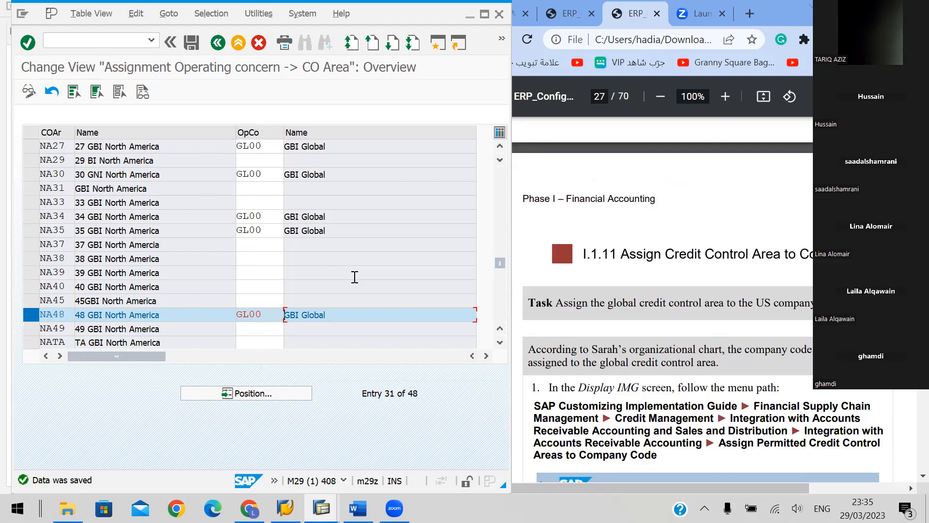
pyautogui.click(237, 45)
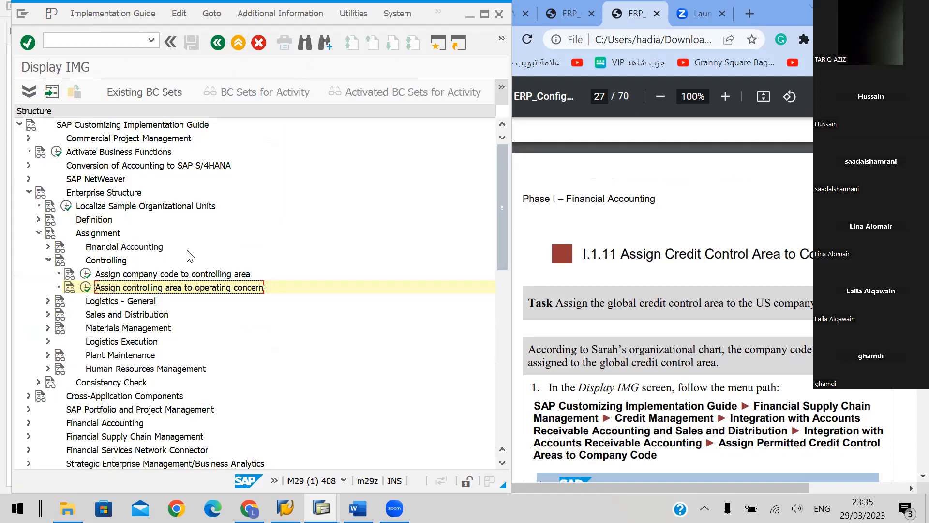
# Collapse the Controlling node under Assignment and consult the handbook's menu path for section I.1.11
pyautogui.press('Down')
pyautogui.press('Up')
pyautogui.press('Left')
pyautogui.press('Left')
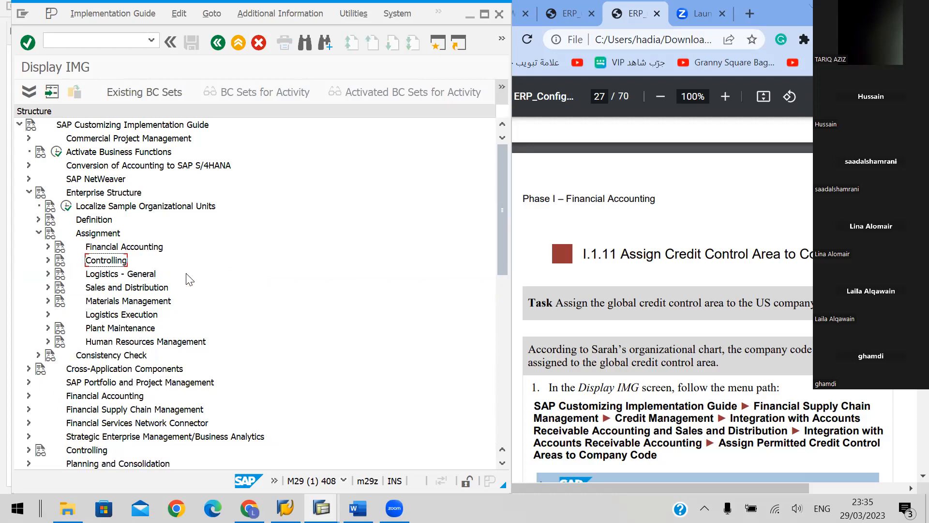
pyautogui.scroll(-3, 736, 225)
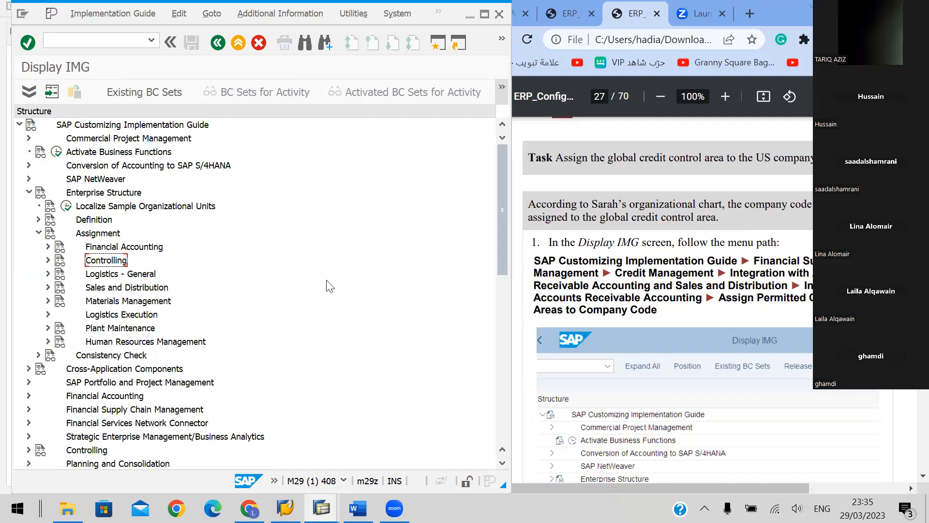
# Collapse the entire IMG structure and re-expand only the top level of SAP Customizing Implementation Guide
pyautogui.press('Left')
pyautogui.press('Left')
pyautogui.press('Left')
pyautogui.press('Left')
pyautogui.press('Left')
pyautogui.press('Left')
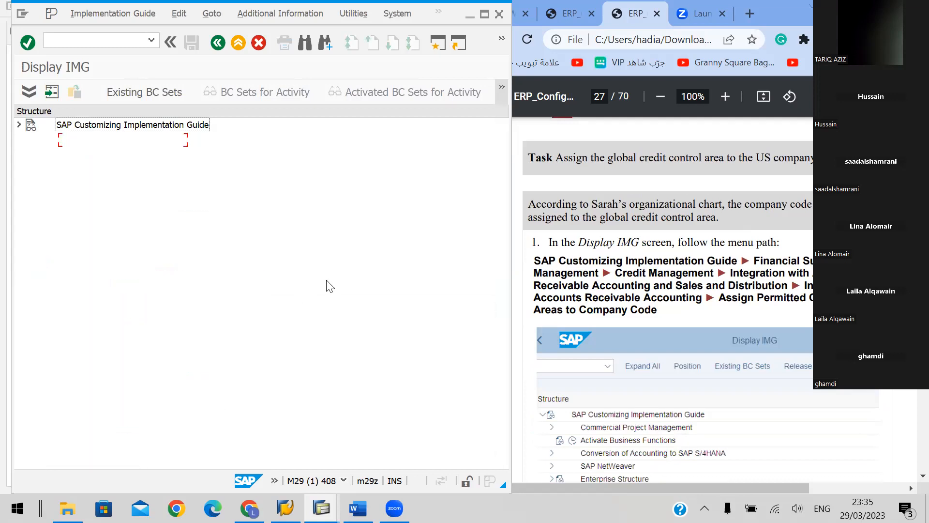
pyautogui.press('Right')
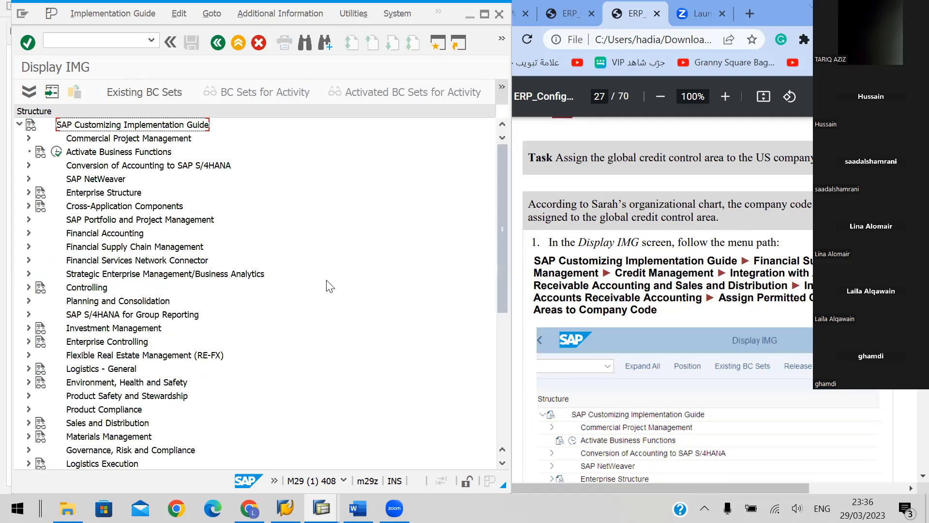
# Expand the Financial Supply Chain Management node in the IMG structure
pyautogui.press('Down')
pyautogui.press('Down')
pyautogui.press('Down')
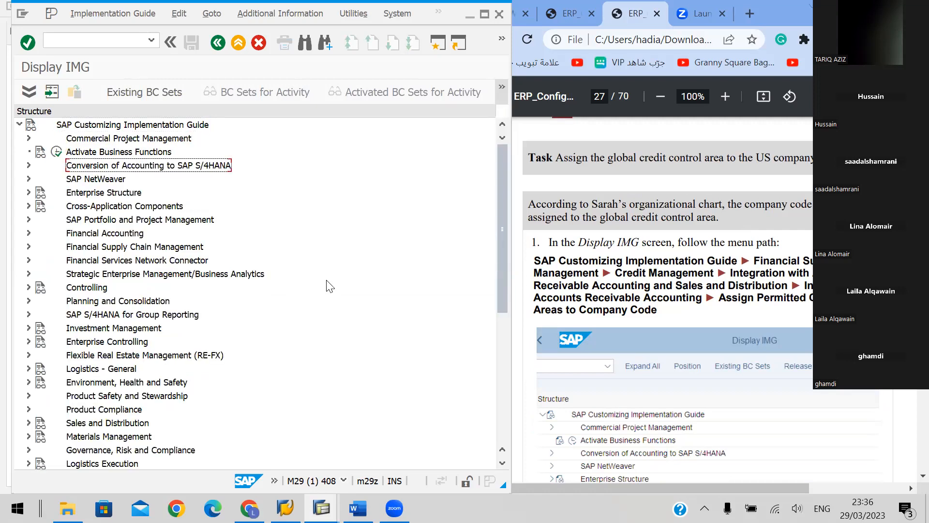
pyautogui.press('Down')
pyautogui.press('Down')
pyautogui.press('Down')
pyautogui.press('Down')
pyautogui.press('Down')
pyautogui.press('Down')
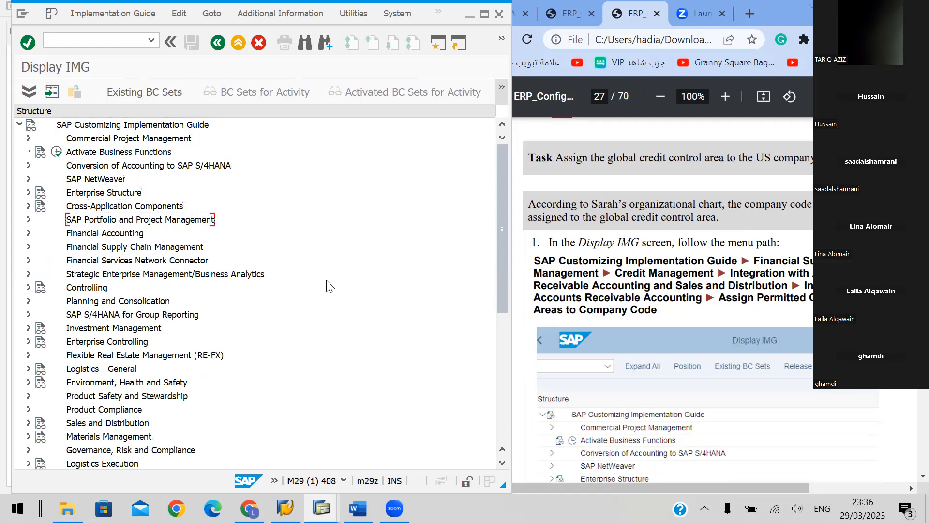
pyautogui.press('Right')
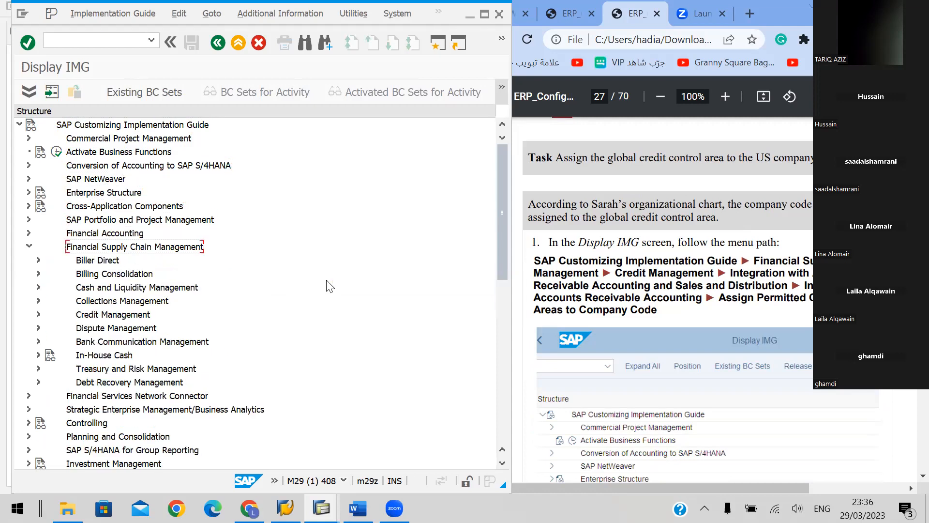
# Expand Credit Management under Financial Supply Chain Management
pyautogui.press('Down')
pyautogui.press('Down')
pyautogui.press('Down')
pyautogui.press('Down')
pyautogui.press('Down')
pyautogui.press('Right')
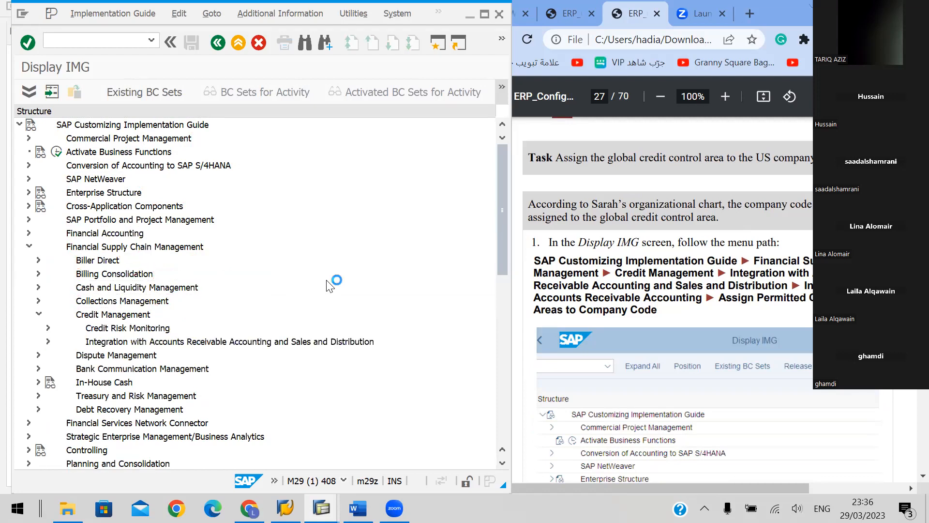
# Expand the integration nodes down to Integration with Accounts Receivable Accounting and open the activity Assign Permitted Credit Control Areas to Company Code
pyautogui.press('Down')
pyautogui.press('Down')
pyautogui.press('Right')
pyautogui.press('Down')
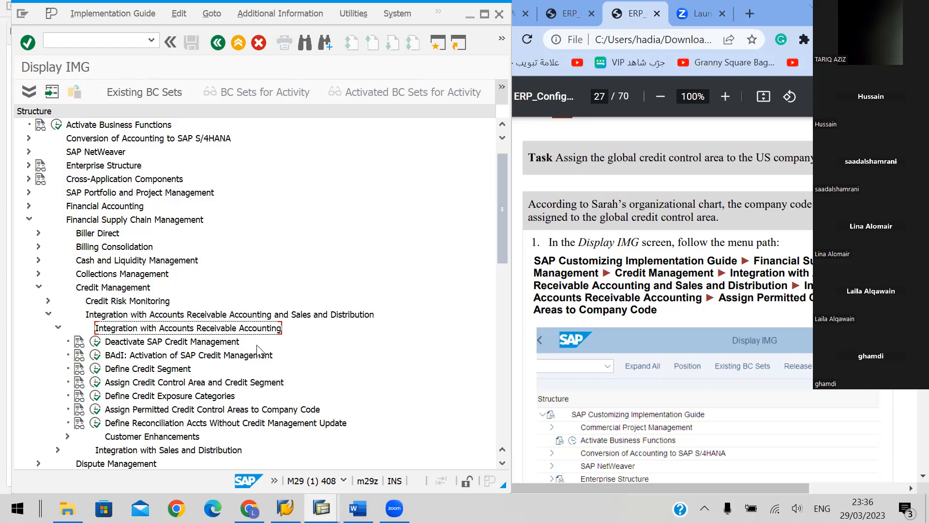
pyautogui.scroll(-1, 261, 348)
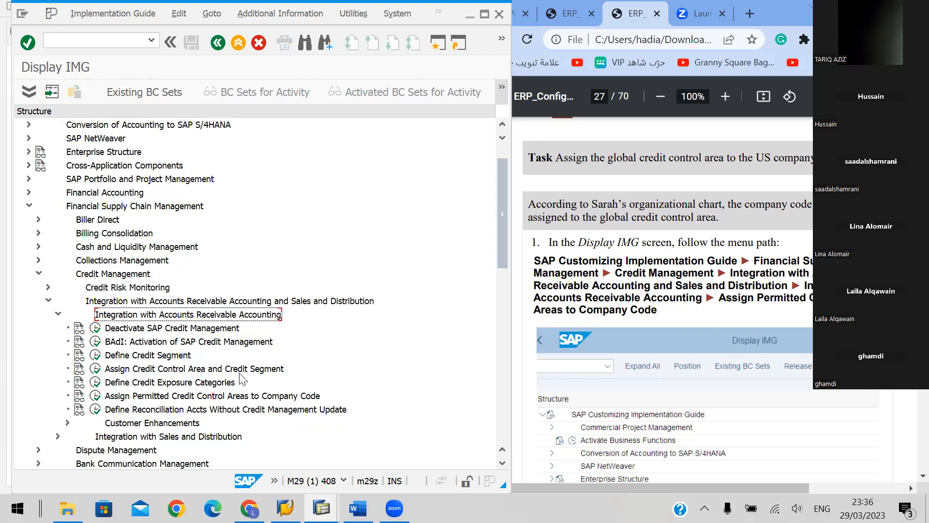
pyautogui.click(95, 401)
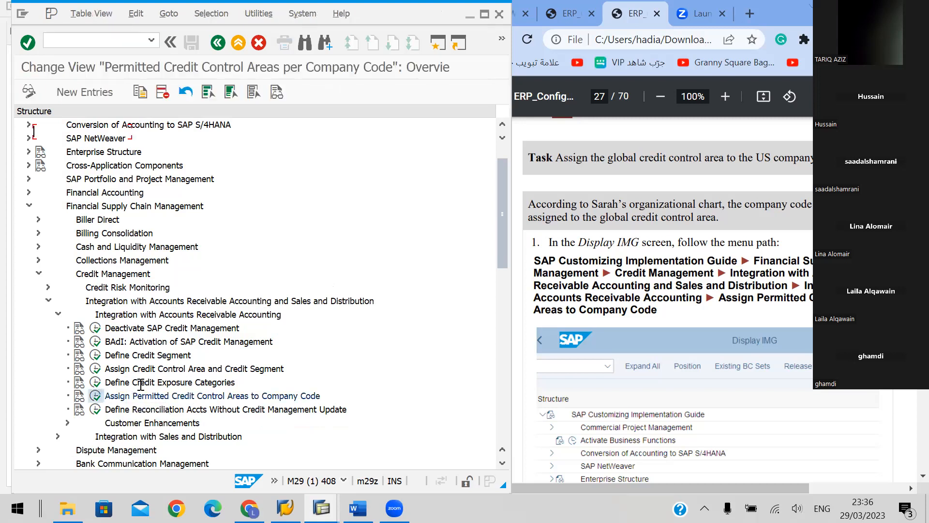
# Read the handbook's data values for the credit control area assignment and check the existing company code entries in the overview
pyautogui.click(704, 282)
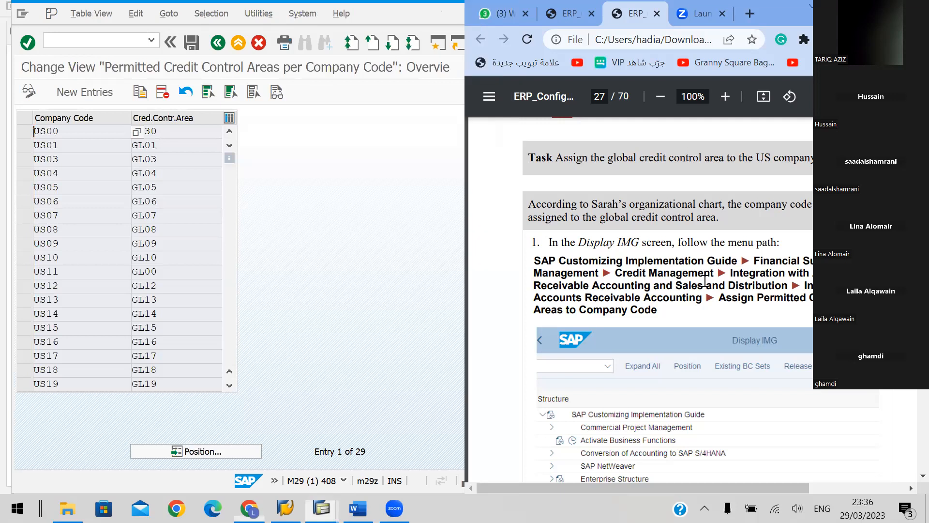
pyautogui.scroll(-2, 705, 280)
pyautogui.scroll(-10, 705, 281)
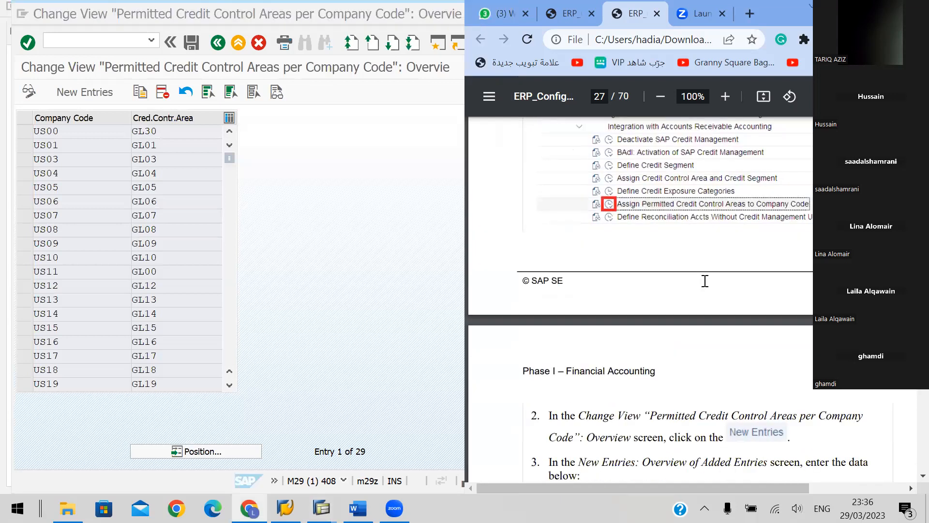
pyautogui.scroll(-3, 705, 281)
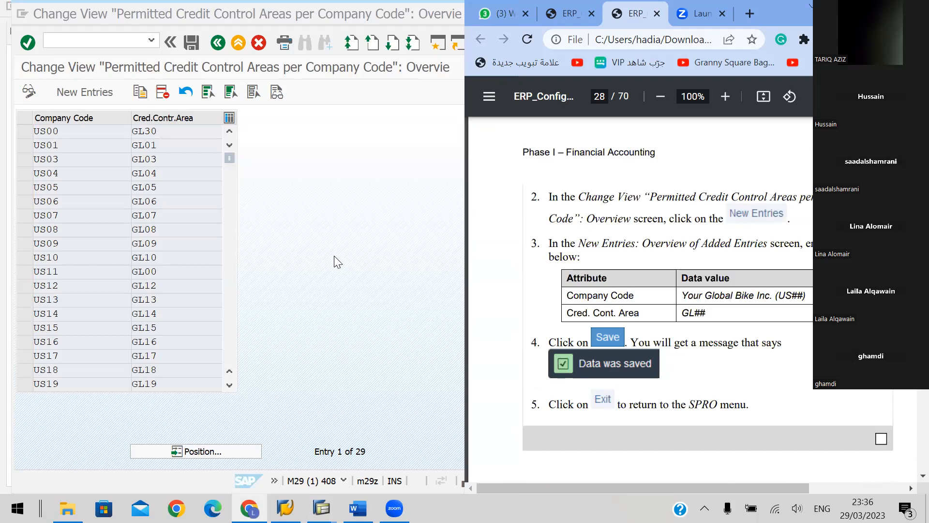
pyautogui.click(334, 255)
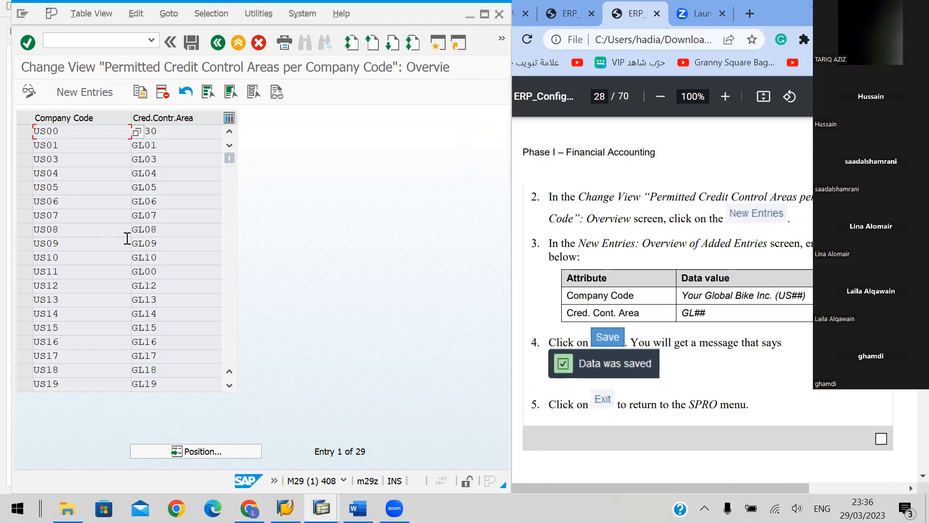
pyautogui.scroll(-5, 125, 238)
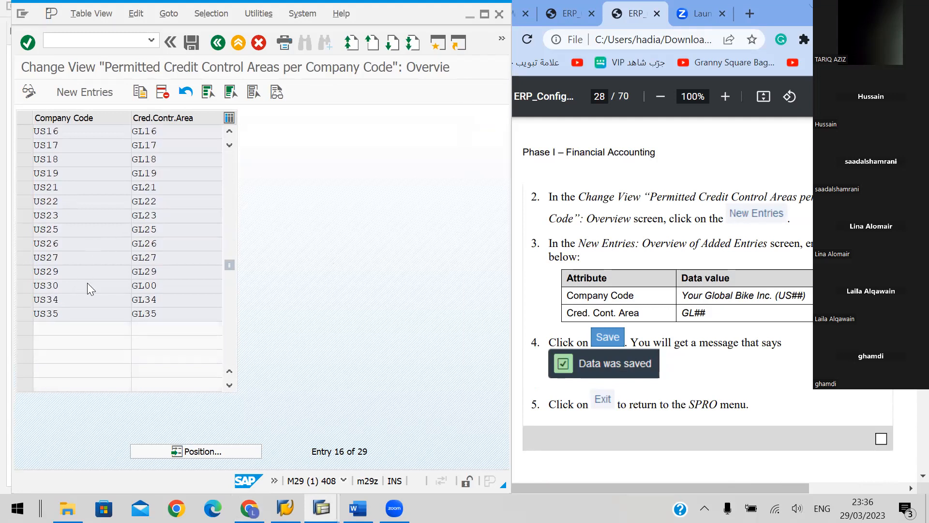
pyautogui.scroll(1, 87, 283)
pyautogui.scroll(3, 93, 282)
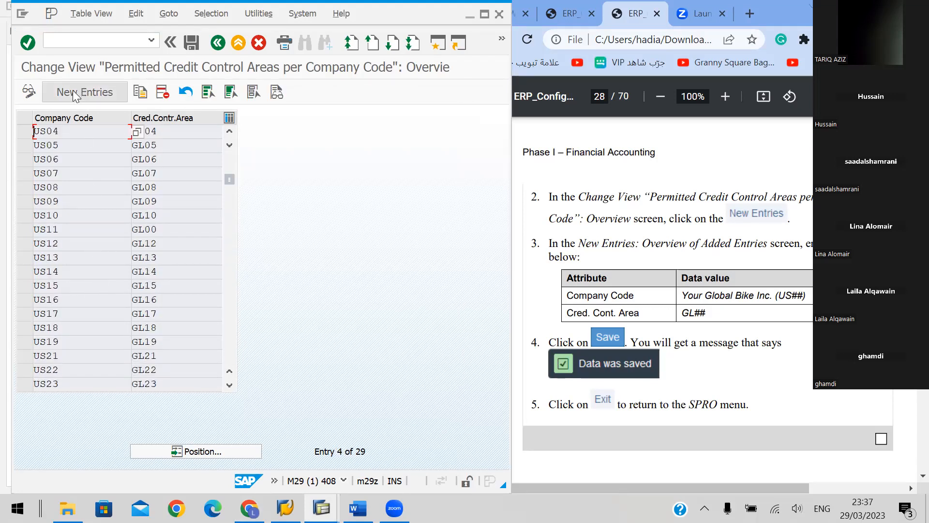
# Start a new permitted credit control area entry with company code US48
pyautogui.click(72, 91)
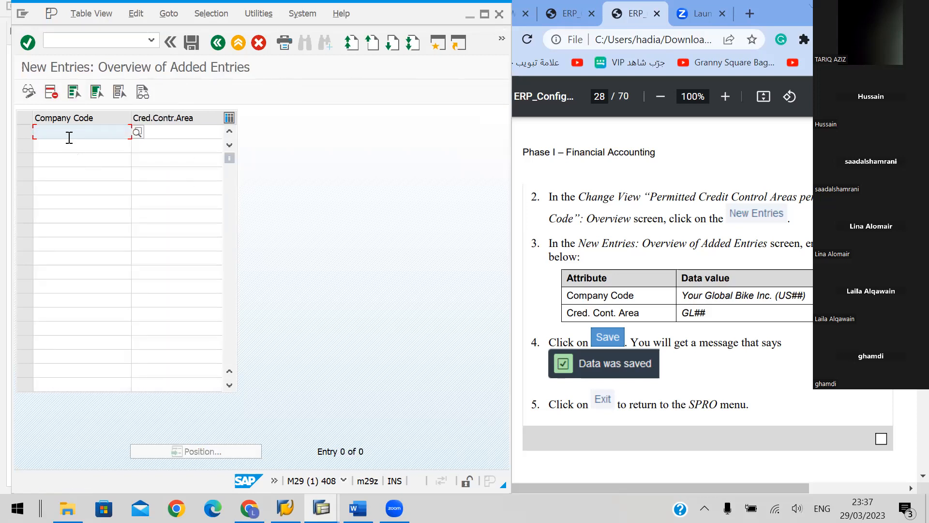
pyautogui.write('US')
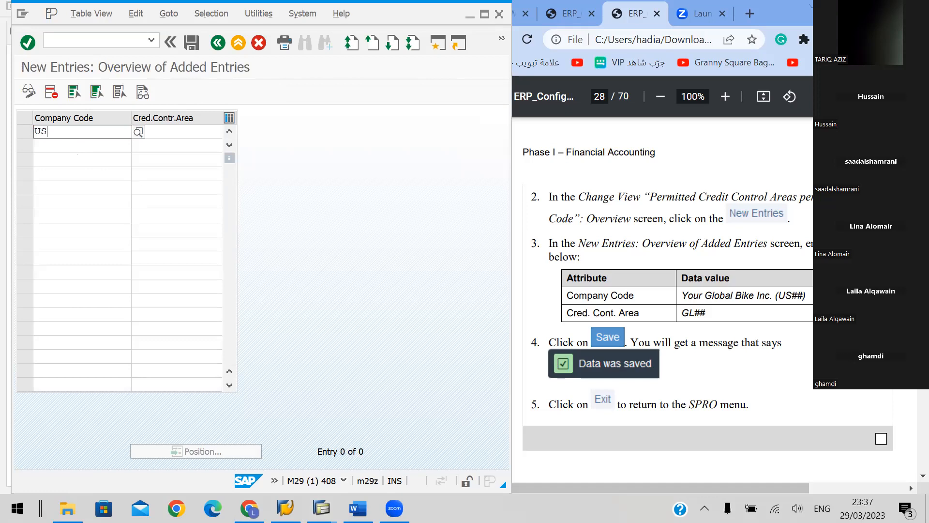
pyautogui.write('48')
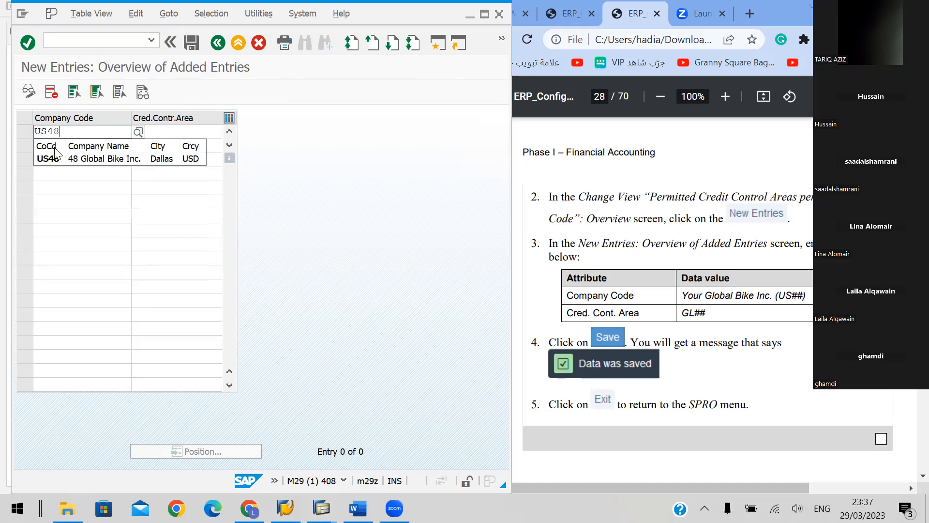
pyautogui.click(58, 155)
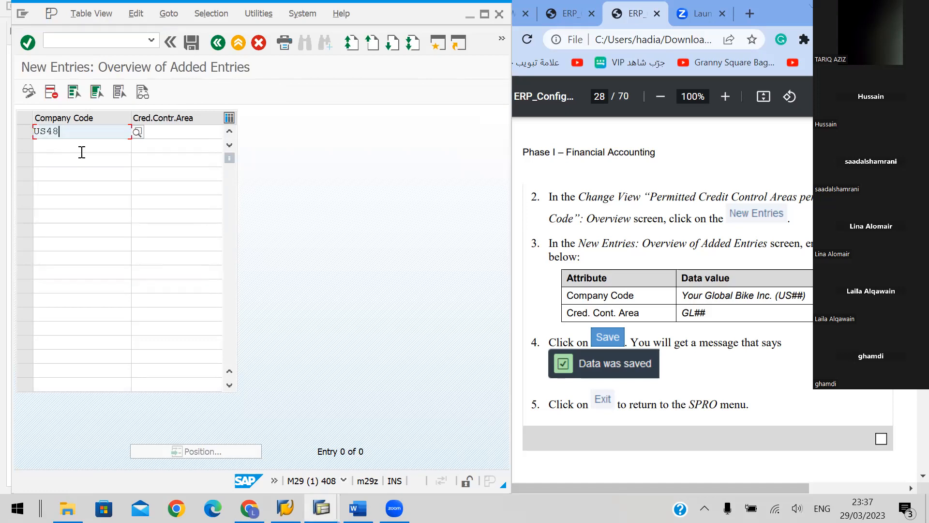
# Assign credit control area GL48 to company code US48 and try to save the new entry
pyautogui.click(159, 132)
pyautogui.write('GL48')
pyautogui.press('Return')
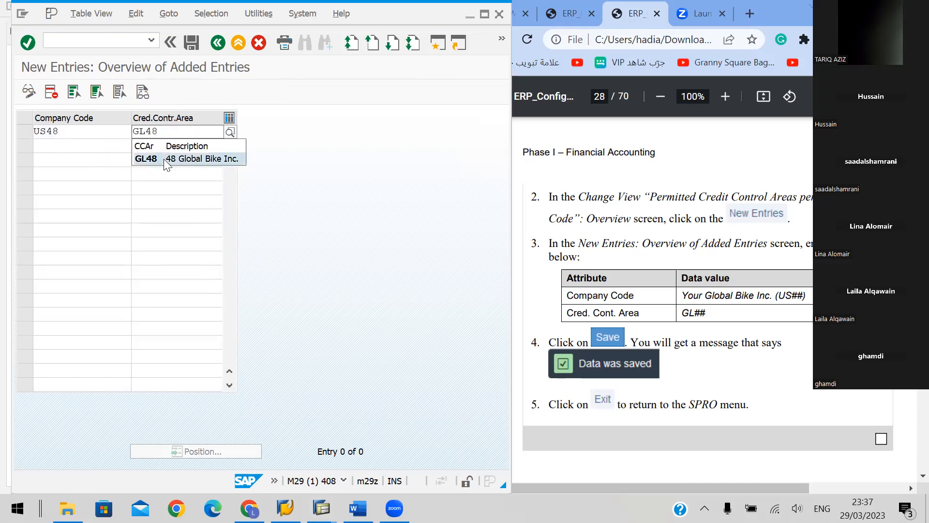
pyautogui.click(164, 158)
pyautogui.press('Return')
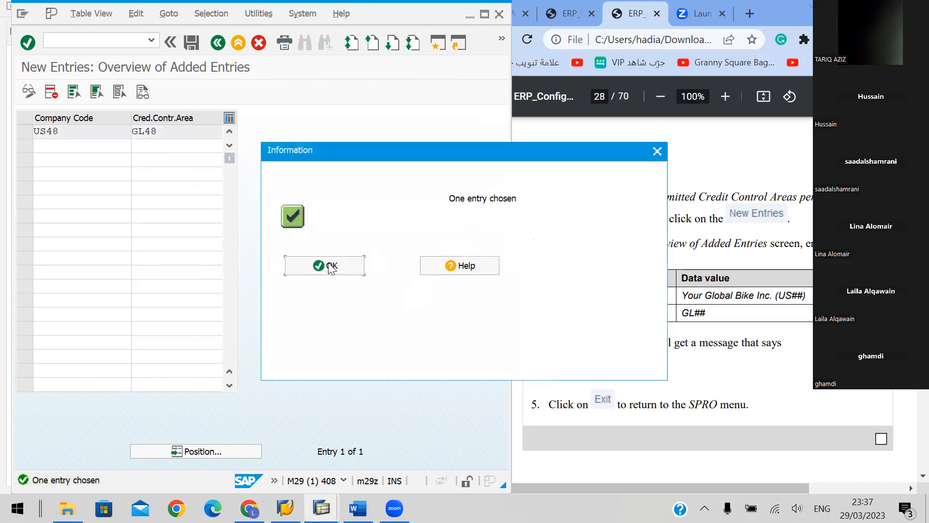
pyautogui.click(331, 268)
pyautogui.click(187, 42)
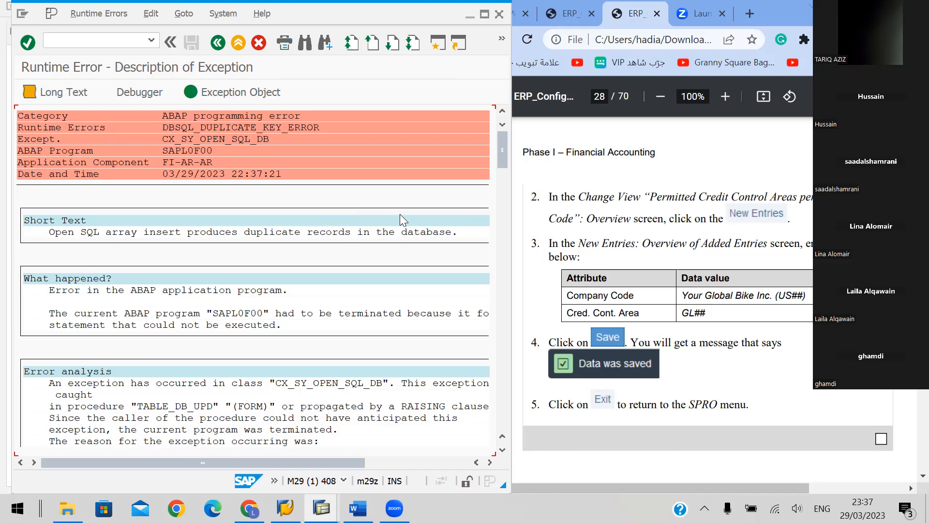
# Read through the runtime error description, including the error analysis and source code extract
pyautogui.scroll(-4, 400, 214)
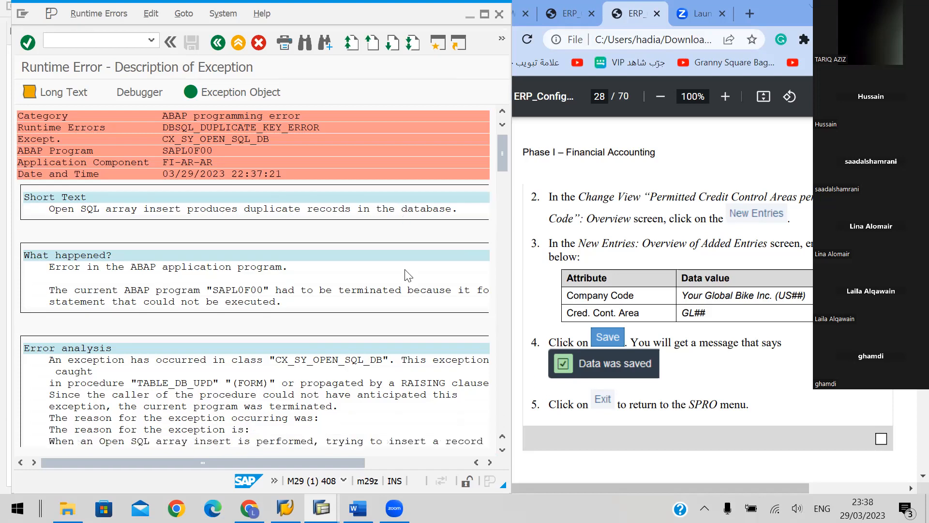
pyautogui.scroll(-1, 408, 276)
pyautogui.scroll(-2, 407, 276)
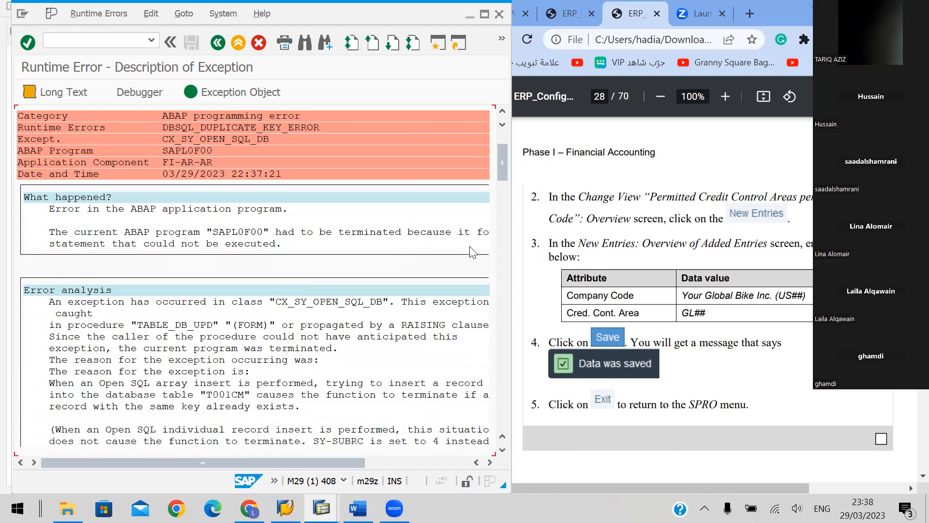
pyautogui.scroll(-5, 498, 218)
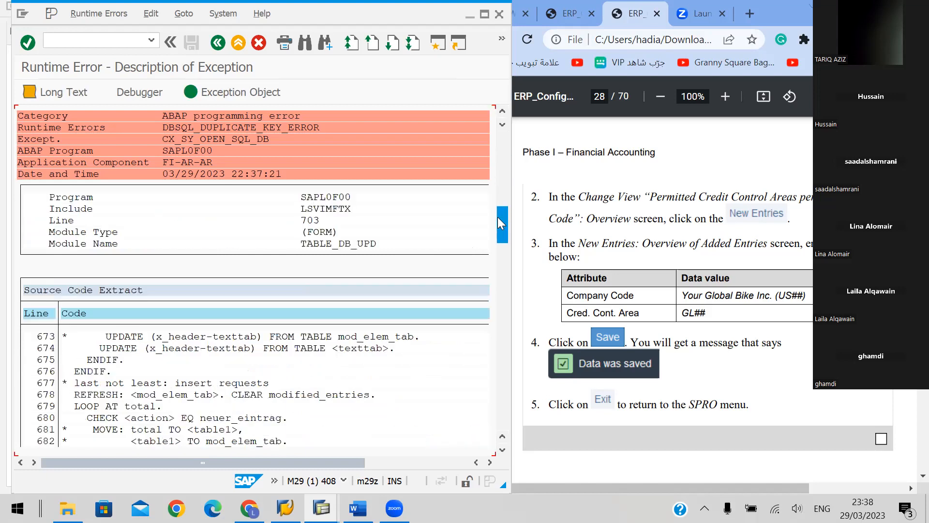
pyautogui.moveTo(497, 230); pyautogui.dragTo(501, 140)
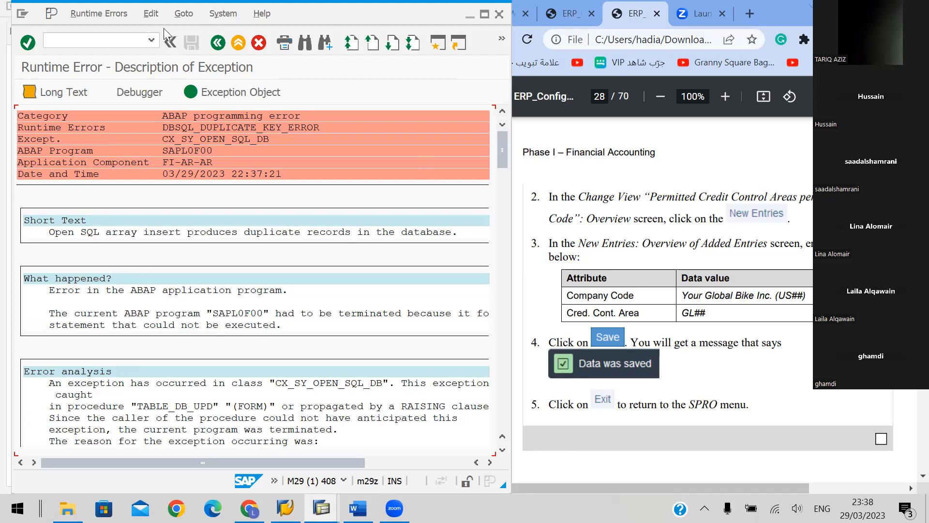
# Leave the runtime error report and reopen the SAP Reference IMG through transaction SPRO
pyautogui.click(217, 41)
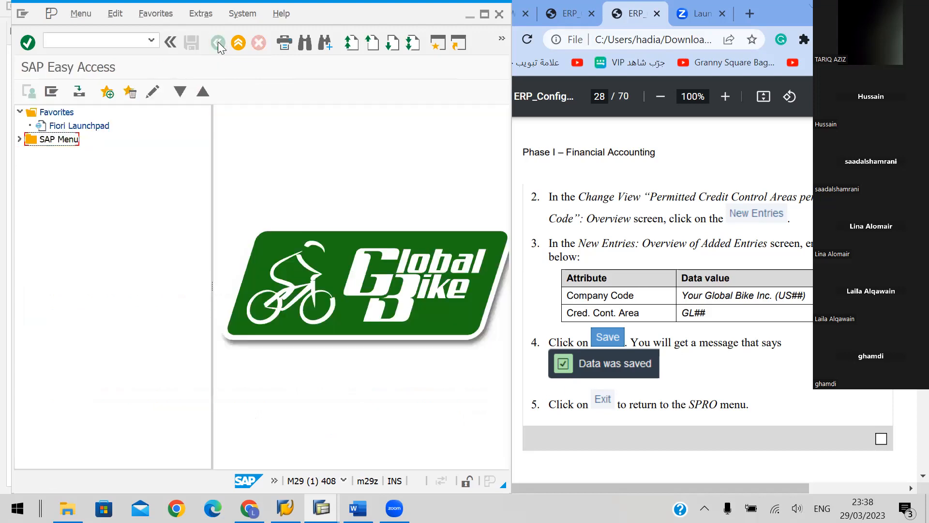
pyautogui.click(108, 42)
pyautogui.write('SPRO')
pyautogui.press('Return')
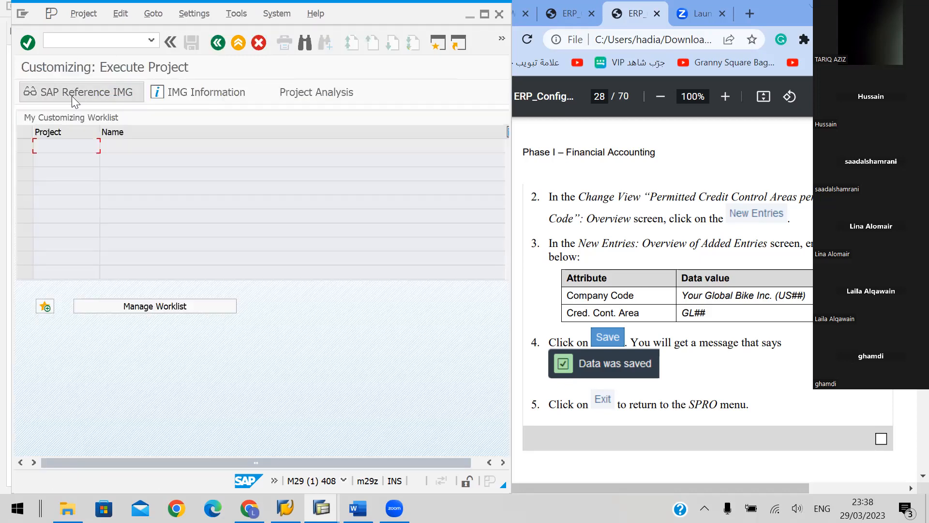
pyautogui.click(72, 96)
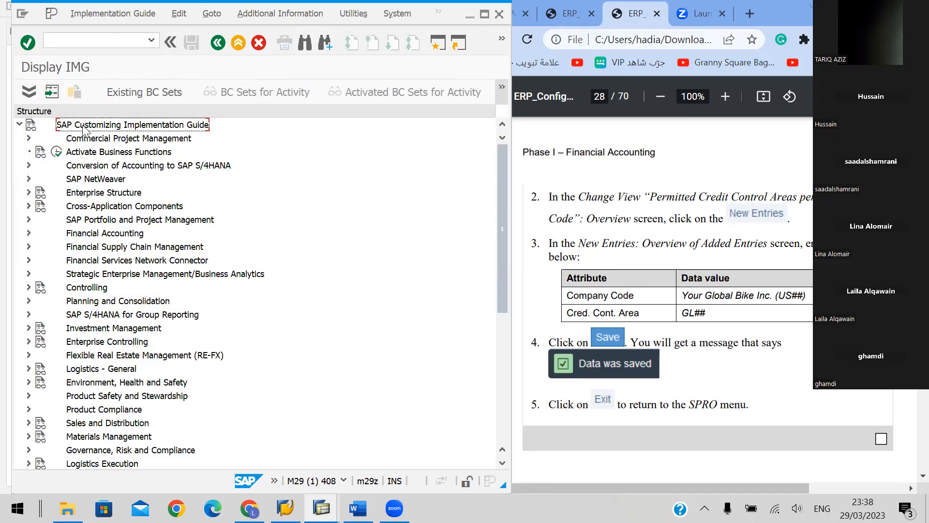
# Go back to the menu path for section I.1.11 in the handbook and return to the top node of the IMG structure
pyautogui.click(709, 176)
pyautogui.scroll(10, 709, 177)
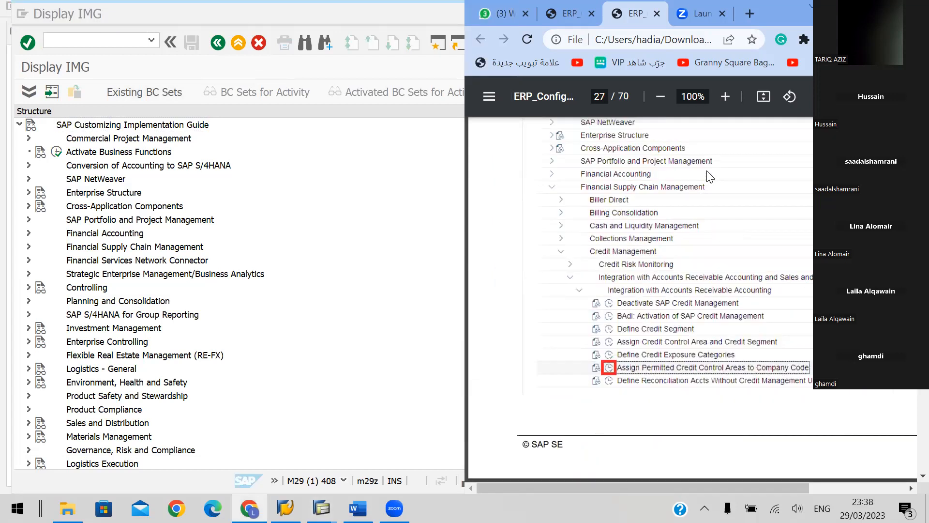
pyautogui.scroll(3, 709, 177)
pyautogui.click(190, 127)
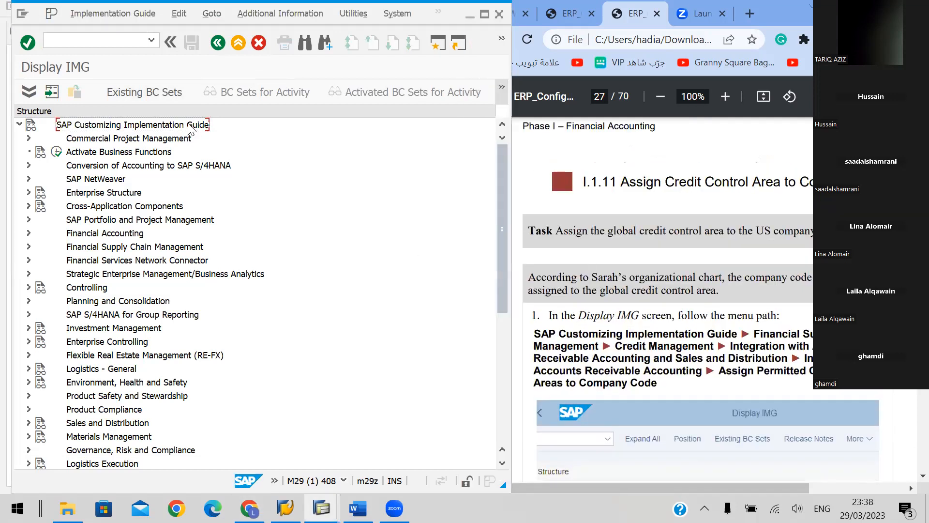
# Expand Financial Supply Chain Management again in the reopened IMG structure
pyautogui.press('Down')
pyautogui.press('Down')
pyautogui.press('Down')
pyautogui.press('Down')
pyautogui.press('Down')
pyautogui.press('Down')
pyautogui.press('Down')
pyautogui.press('Down')
pyautogui.press('Down')
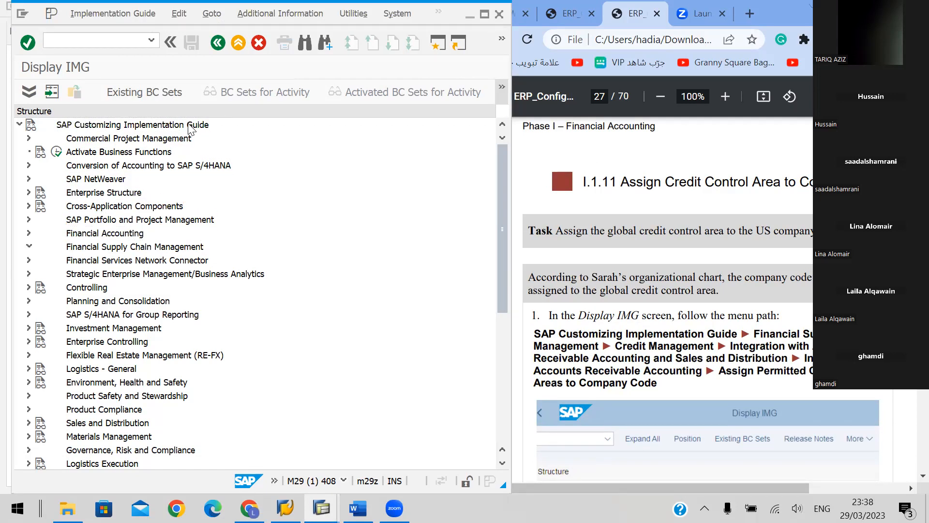
pyautogui.press('Right')
# Expand the Credit Management node again beneath Financial Supply Chain Management
pyautogui.press('Down')
pyautogui.press('Down')
pyautogui.press('Down')
pyautogui.press('Up')
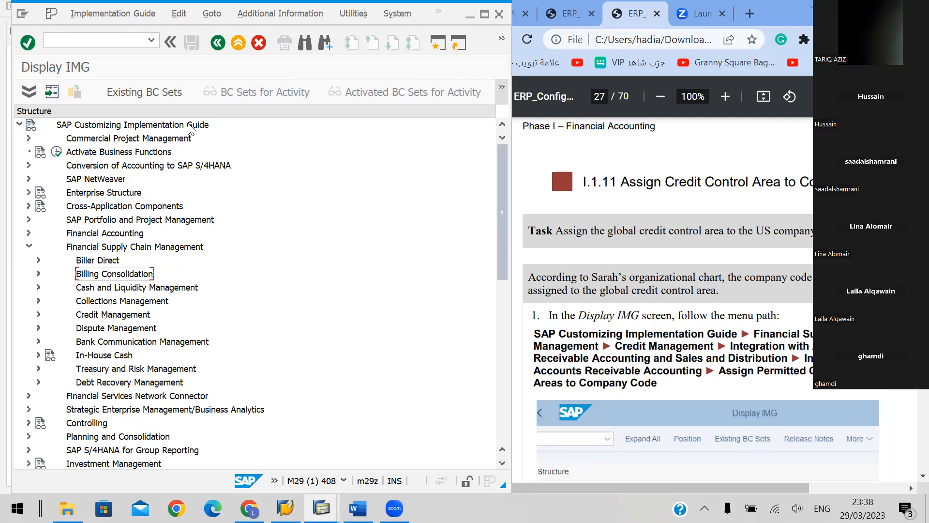
pyautogui.press('Down')
pyautogui.press('Down')
pyautogui.press('Down')
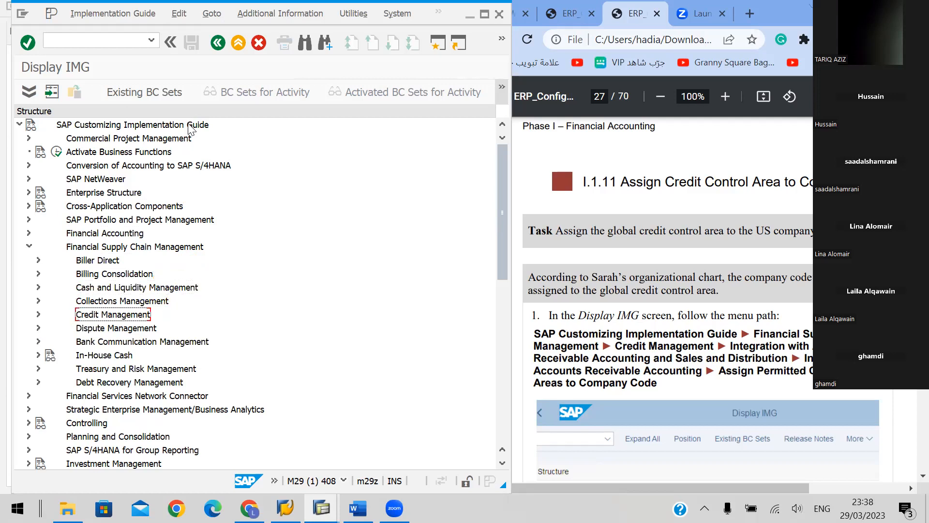
pyautogui.press('Right')
# Expand Integration with Accounts Receivable Accounting and Sales and Distribution under Credit Management and select its Integration with Accounts Receivable Accounting node
pyautogui.press('Down')
pyautogui.press('Down')
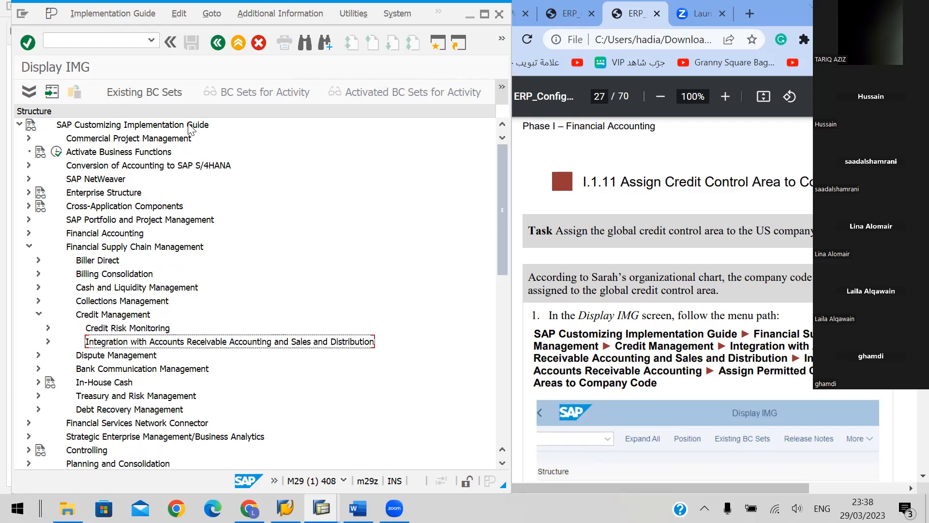
pyautogui.press('Right')
pyautogui.press('Down')
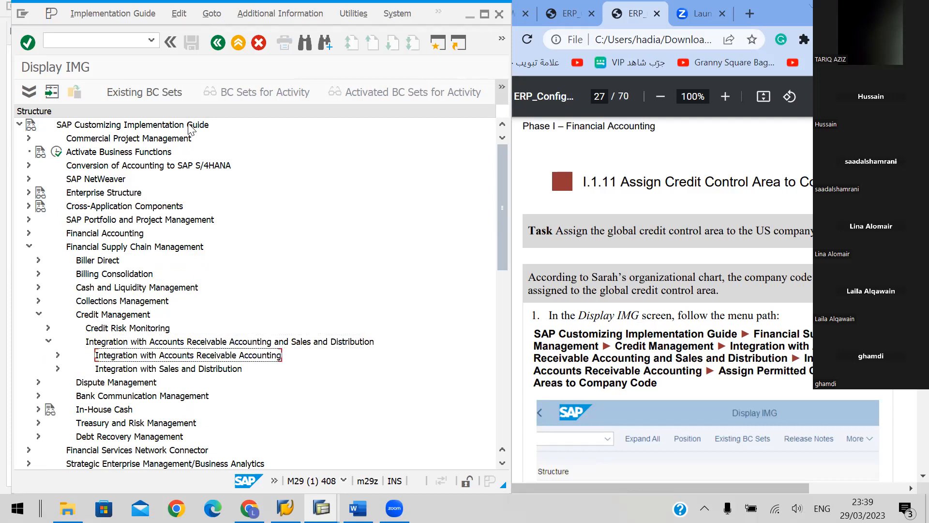
pyautogui.press('Down')
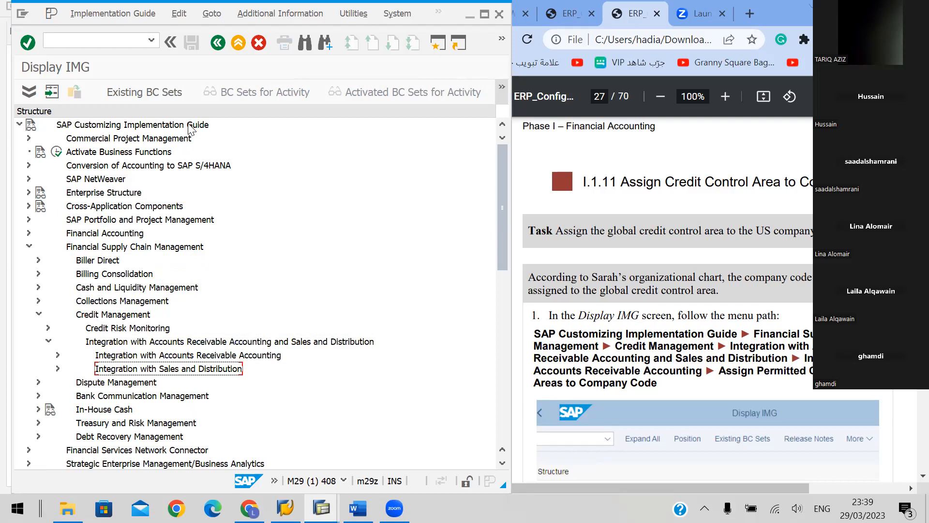
pyautogui.press('Up')
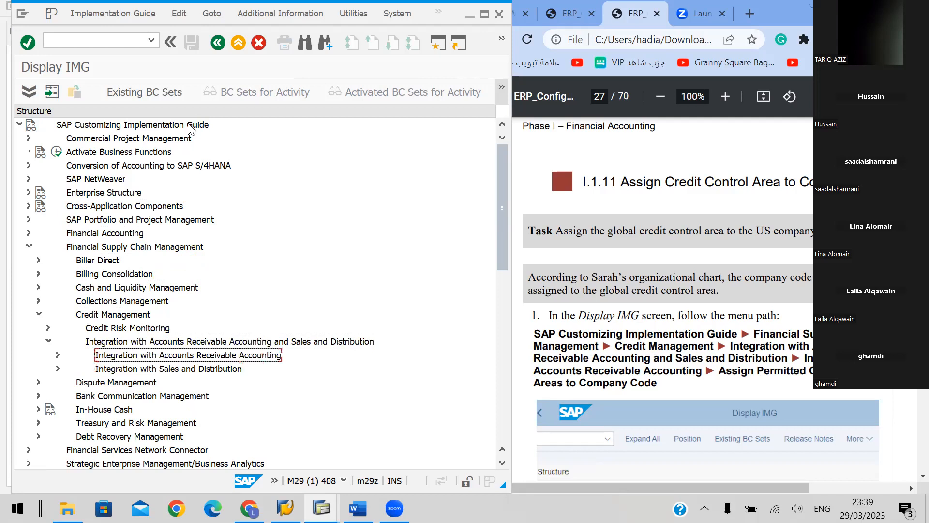
# Check the handbook's menu path and open the Assign Permitted Credit Control Areas to Company Code activity under Integration with Accounts Receivable Accounting
pyautogui.doubleClick(643, 383)
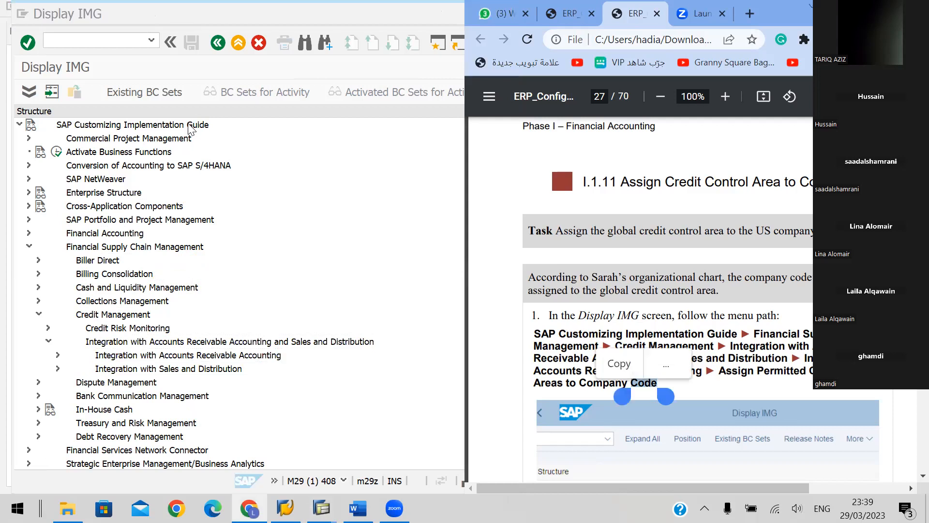
pyautogui.scroll(-1, 667, 300)
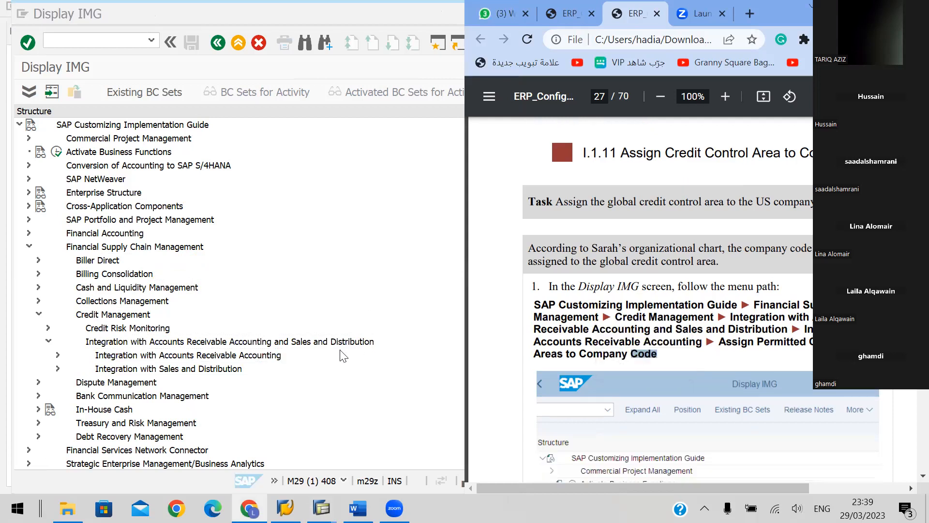
pyautogui.click(358, 369)
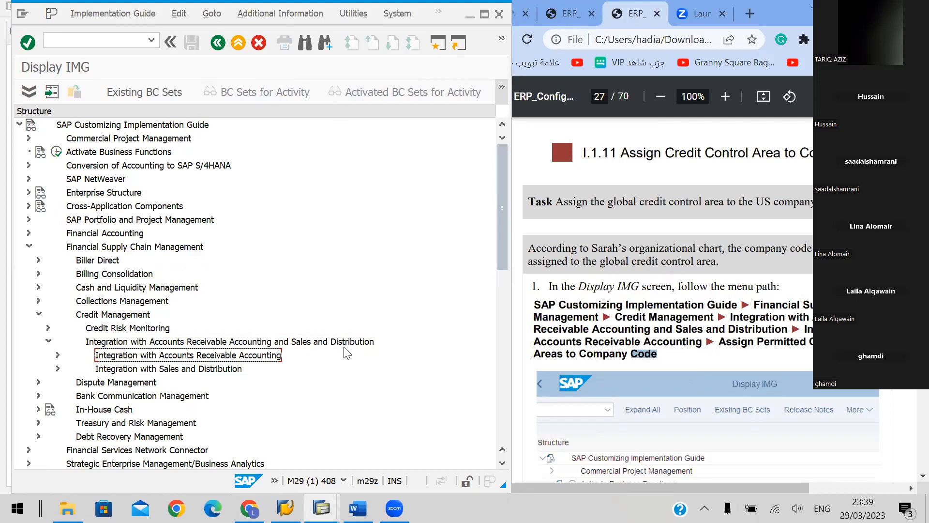
pyautogui.doubleClick(144, 357)
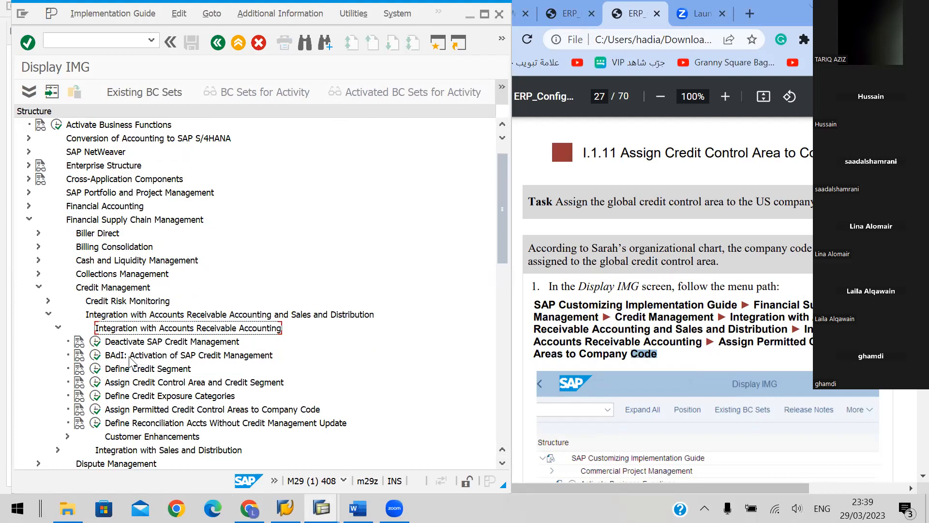
pyautogui.click(96, 411)
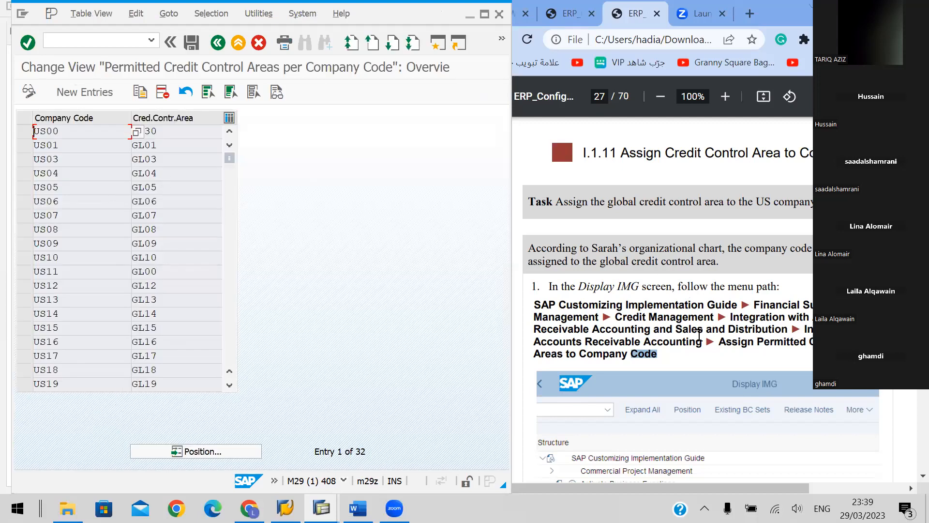
# Read the handbook's remaining instructions for section I.1.11 and locate the US48 row in the Permitted Credit Control Areas table
pyautogui.click(740, 323)
pyautogui.scroll(-3, 739, 323)
pyautogui.scroll(-7, 739, 322)
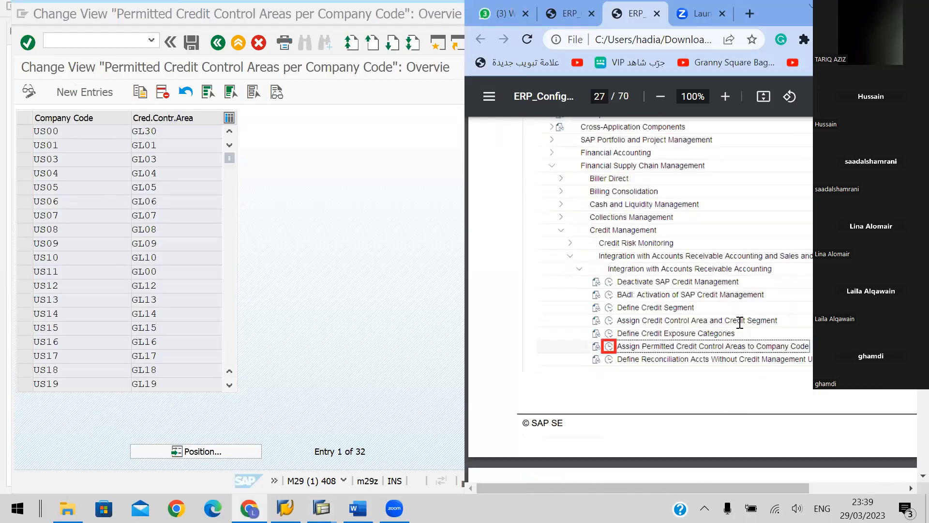
pyautogui.scroll(-3, 739, 323)
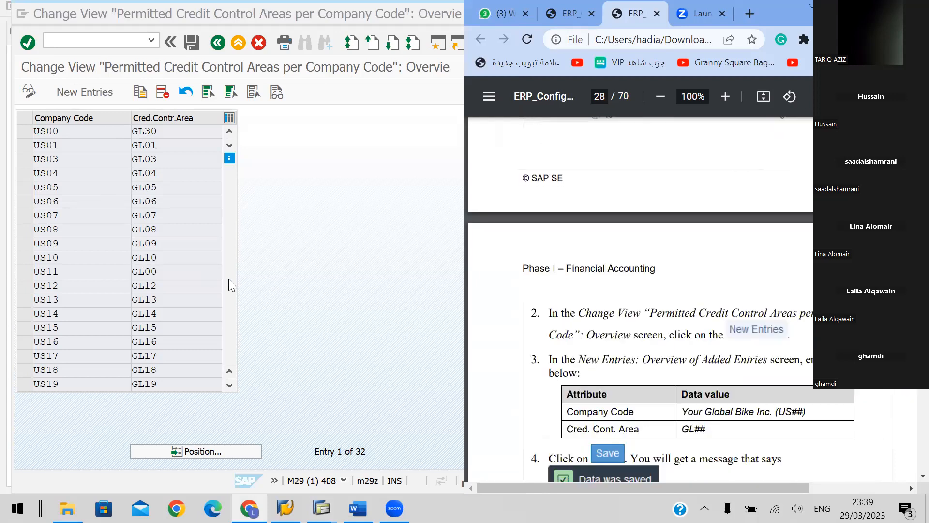
pyautogui.click(228, 278)
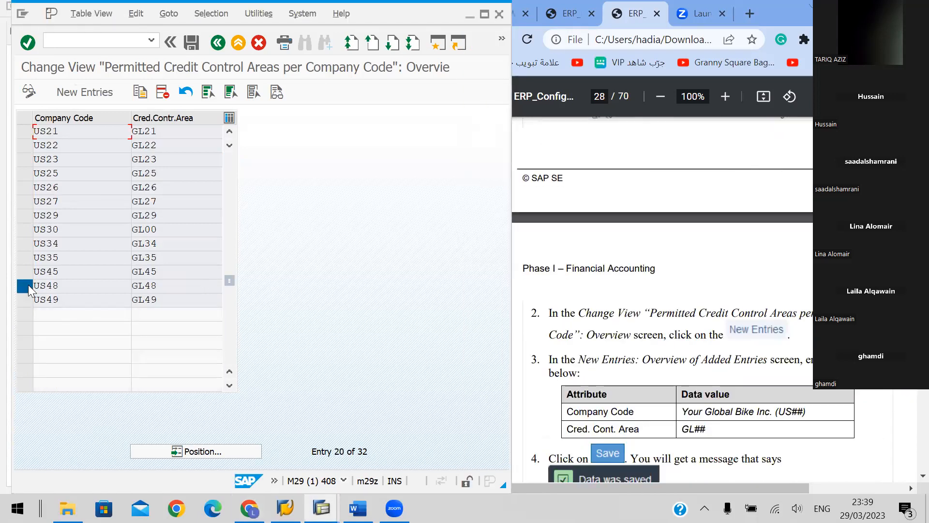
pyautogui.click(28, 284)
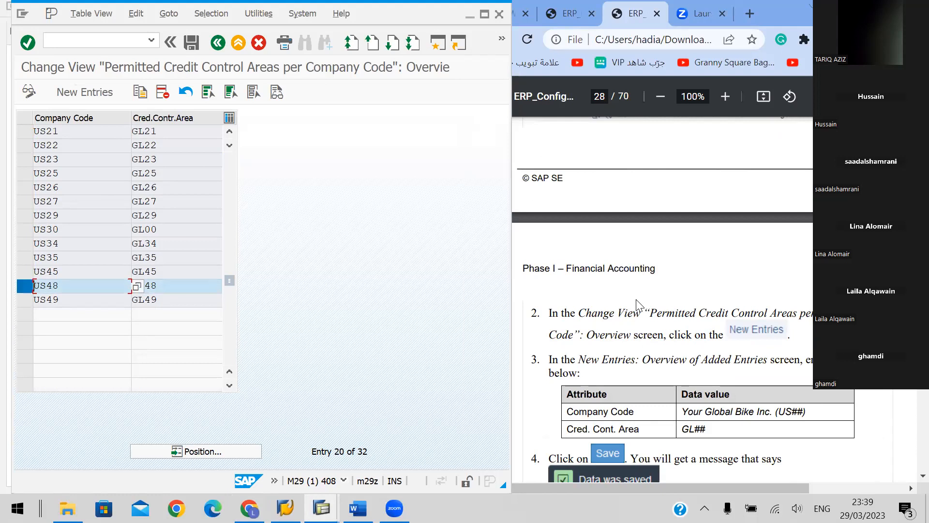
pyautogui.scroll(-3, 636, 300)
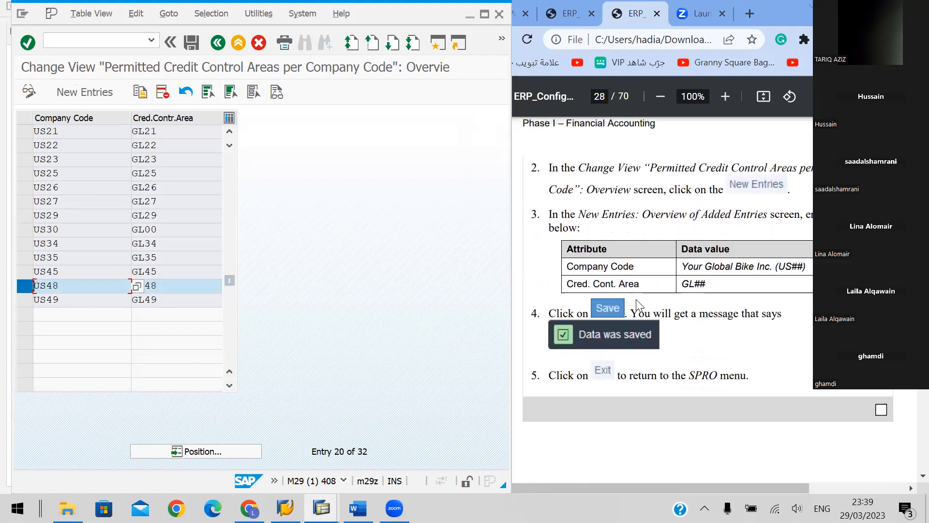
pyautogui.scroll(-2, 636, 299)
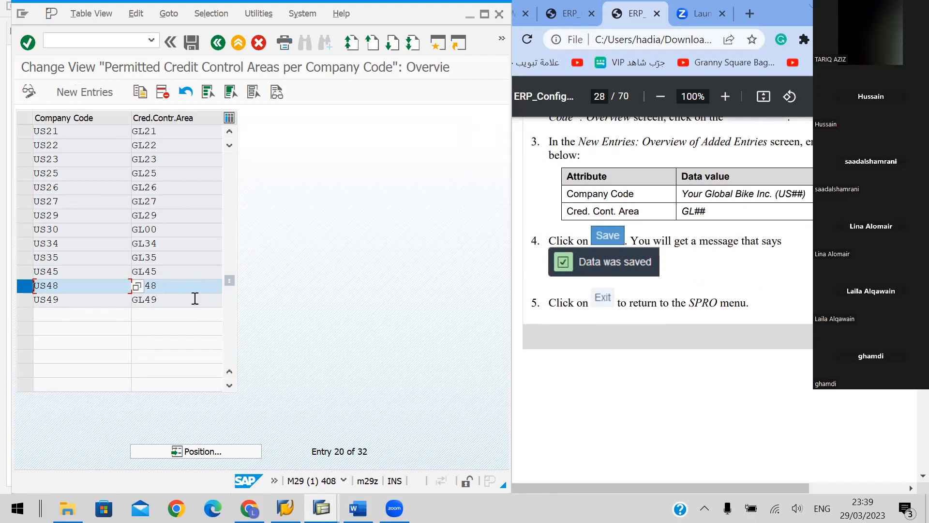
# Switch the Permitted Credit Control Areas table to display mode and select the US48 row
pyautogui.click(28, 91)
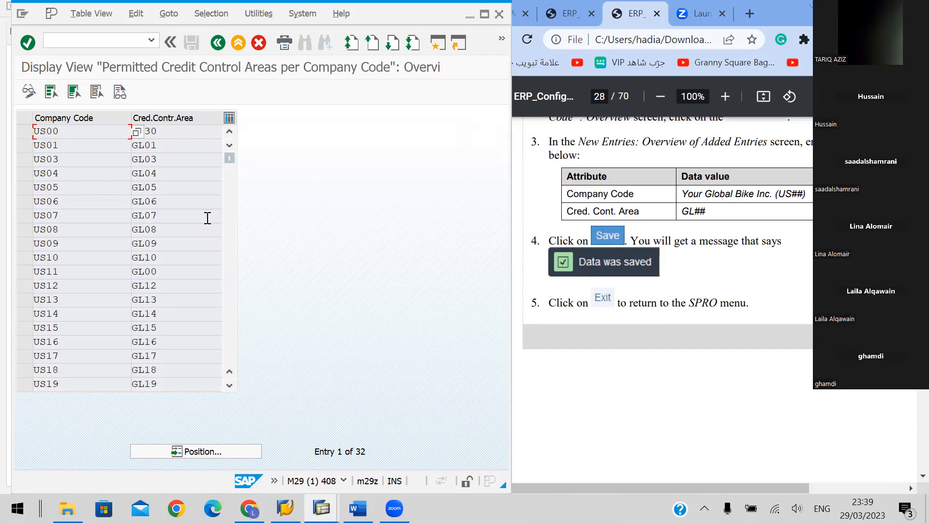
pyautogui.scroll(-5, 201, 232)
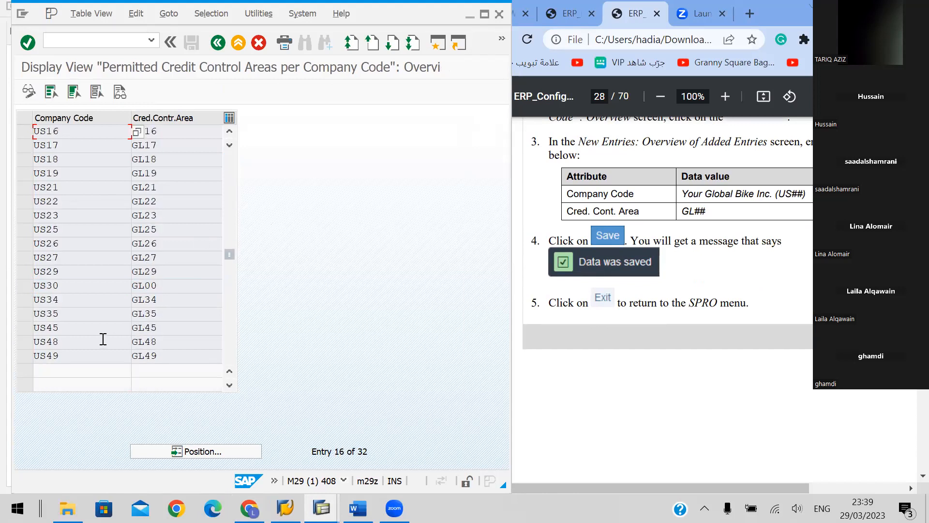
pyautogui.click(28, 342)
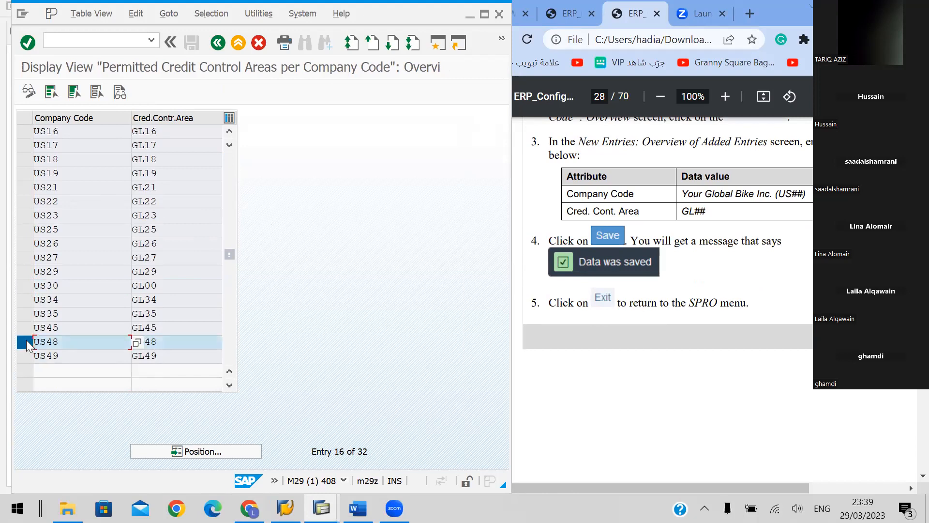
# Return the table to change mode and try to open the details of the US48 entry
pyautogui.click(29, 92)
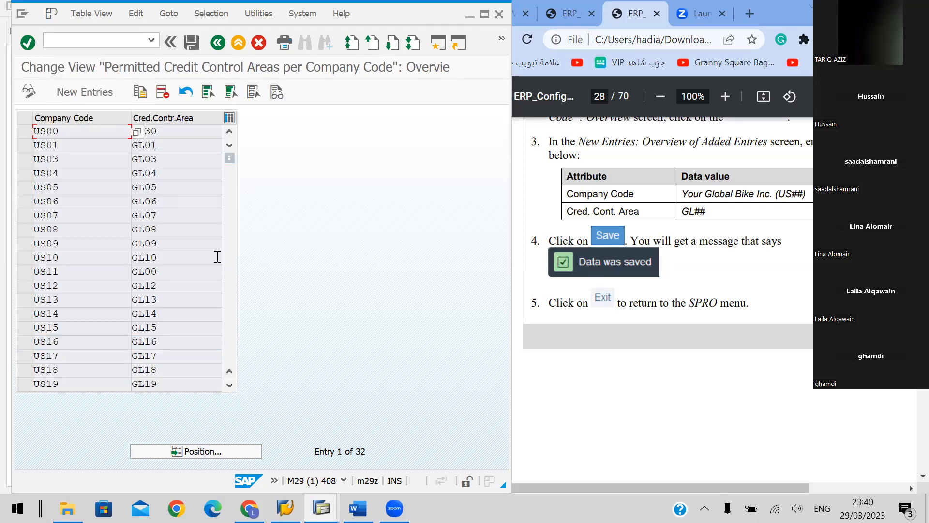
pyautogui.scroll(-4, 183, 250)
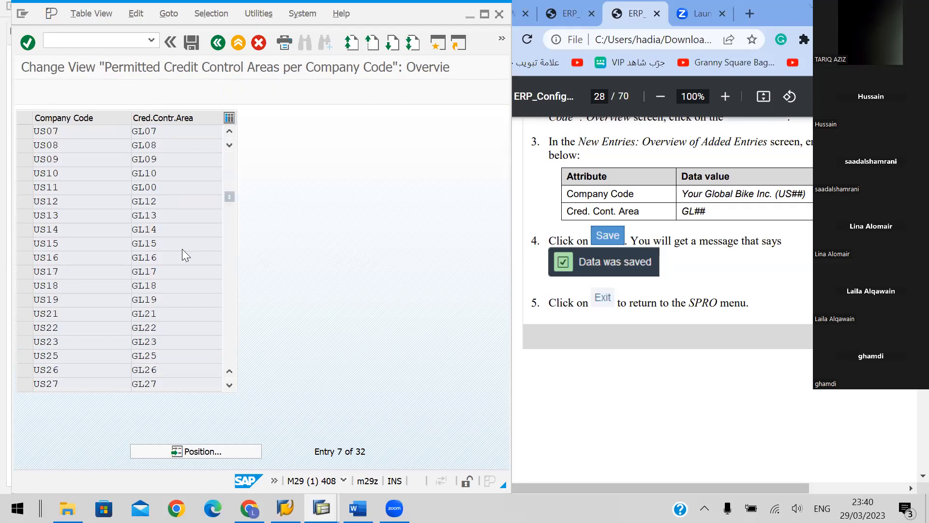
pyautogui.scroll(-1, 184, 249)
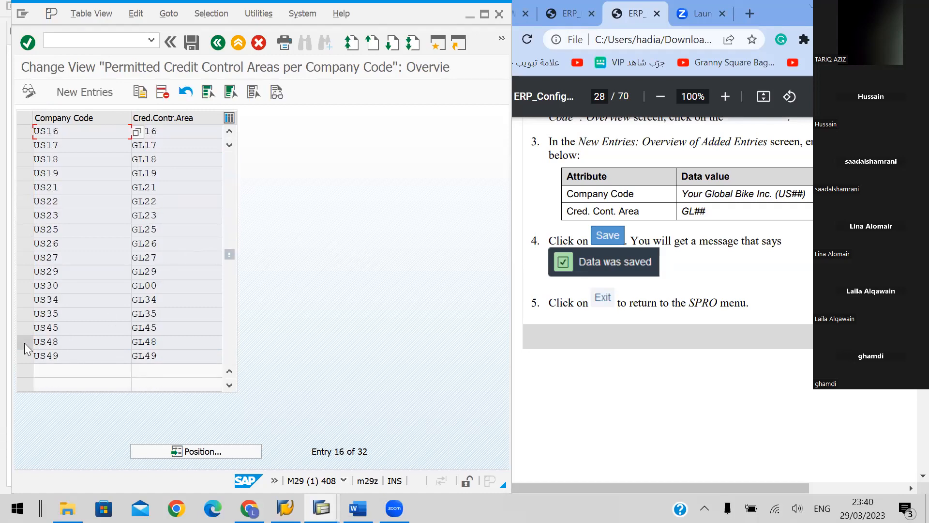
pyautogui.doubleClick(43, 341)
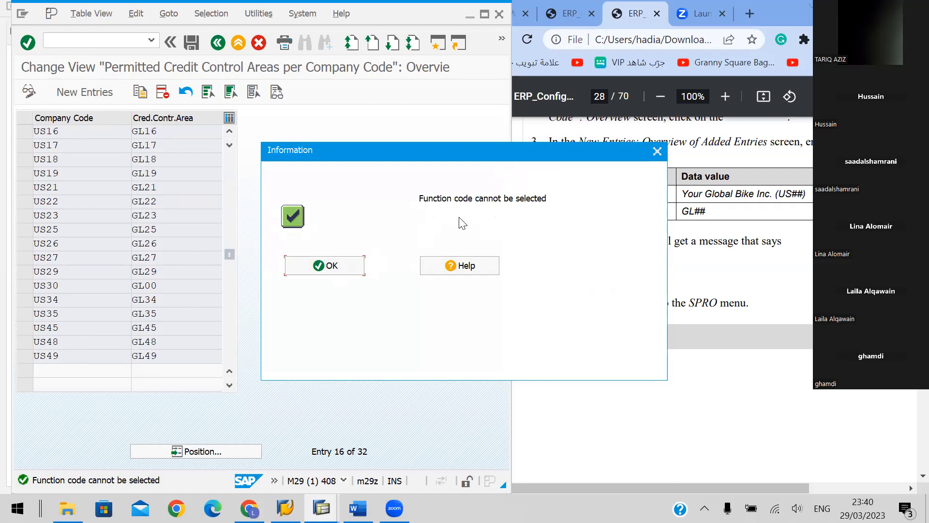
pyautogui.click(324, 267)
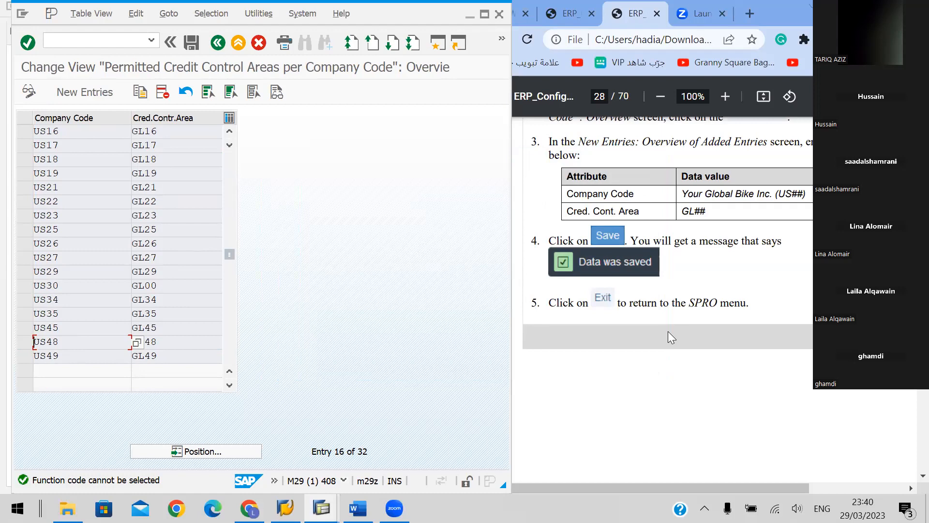
# Move on to section I.1.12 Assign Company Code to Ledger in the handbook
pyautogui.scroll(-5, 668, 332)
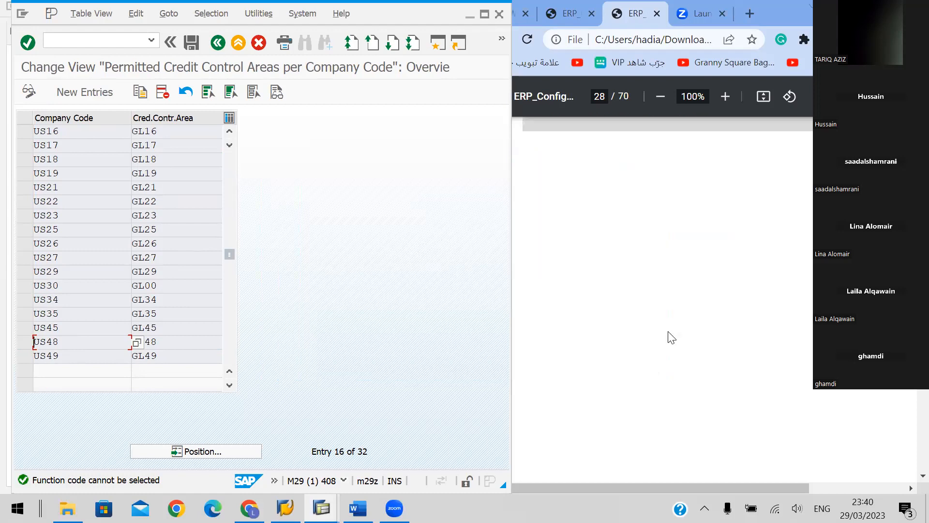
pyautogui.scroll(-1, 670, 334)
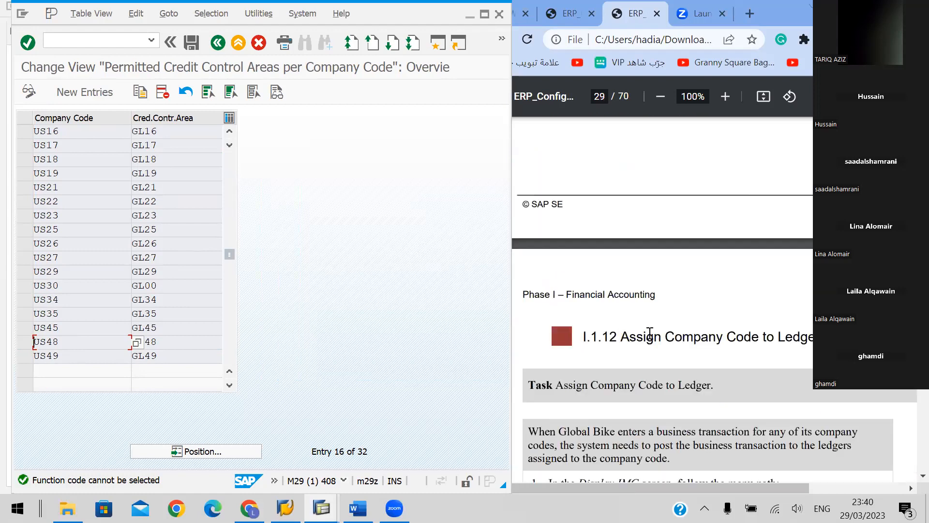